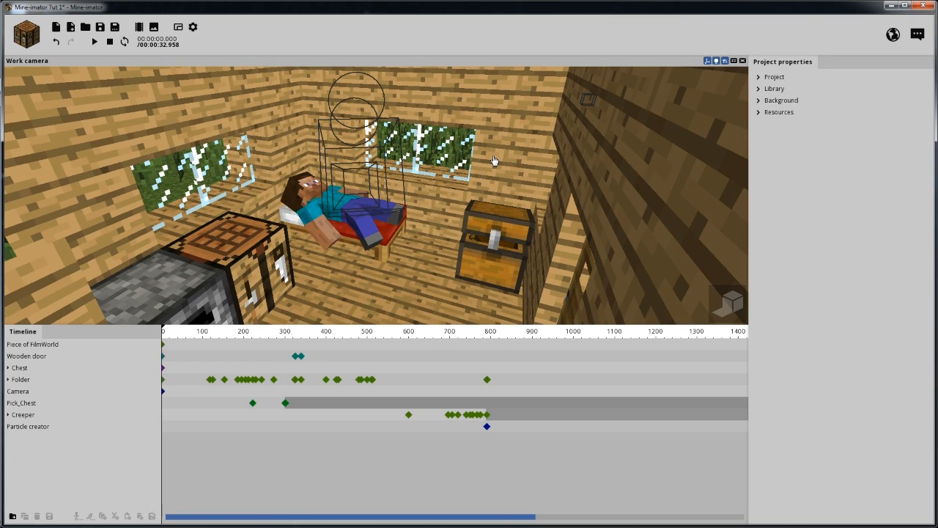
Create a second camera inside the house, with the work view facing the wall with the window.
drag(492, 153, 587, 139)
drag(512, 193, 512, 163)
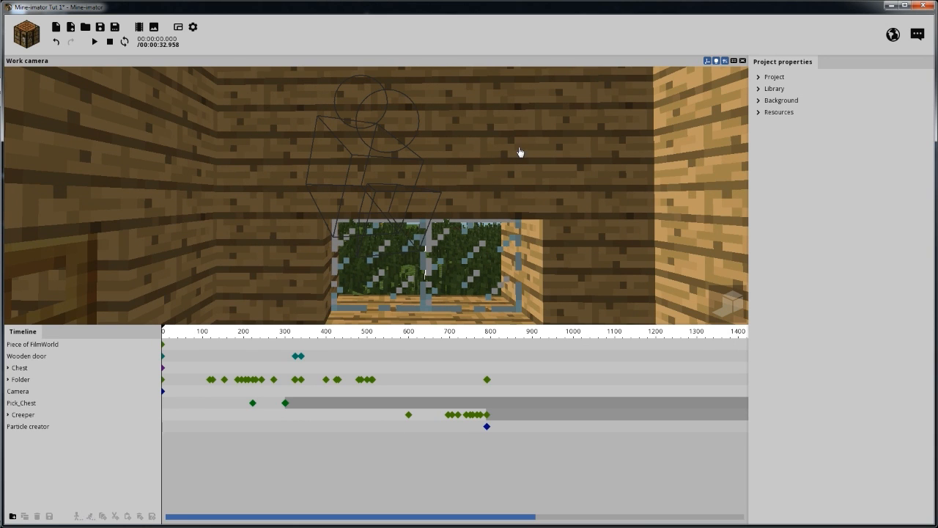
drag(520, 152, 526, 158)
scroll(520, 153, down, 1)
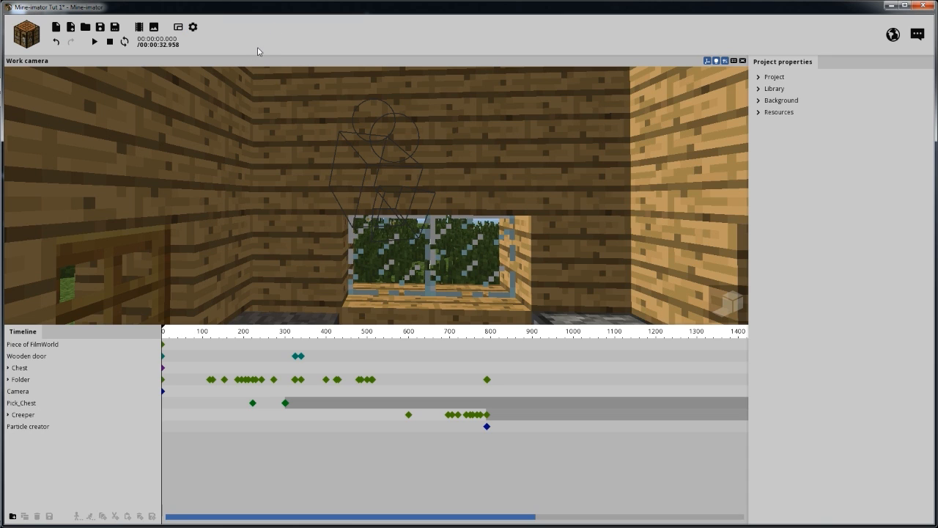
click(26, 34)
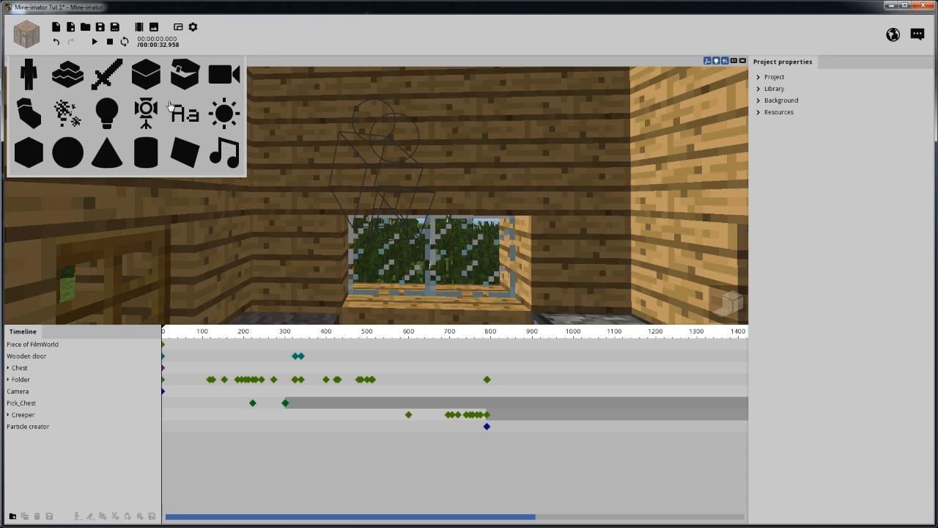
click(222, 75)
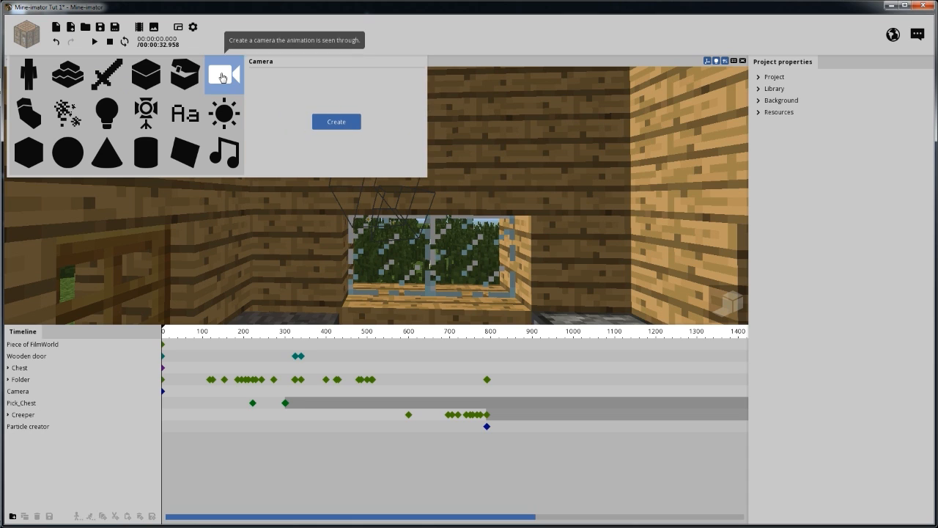
click(337, 121)
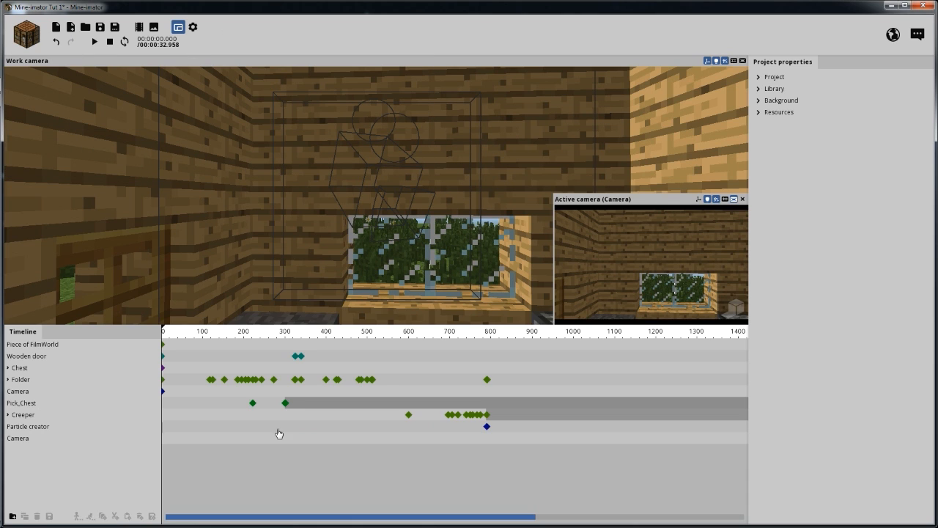
Rename the newly created camera as Camera B.
click(82, 438)
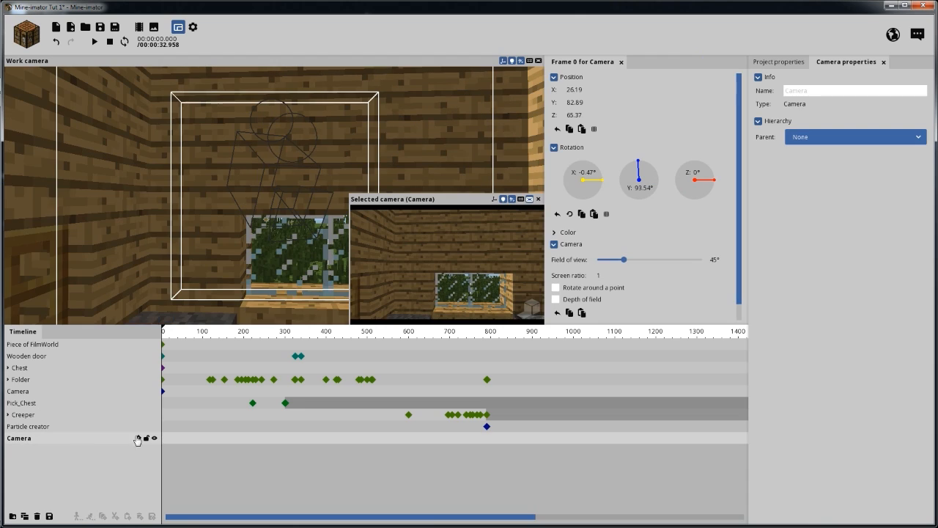
click(815, 89)
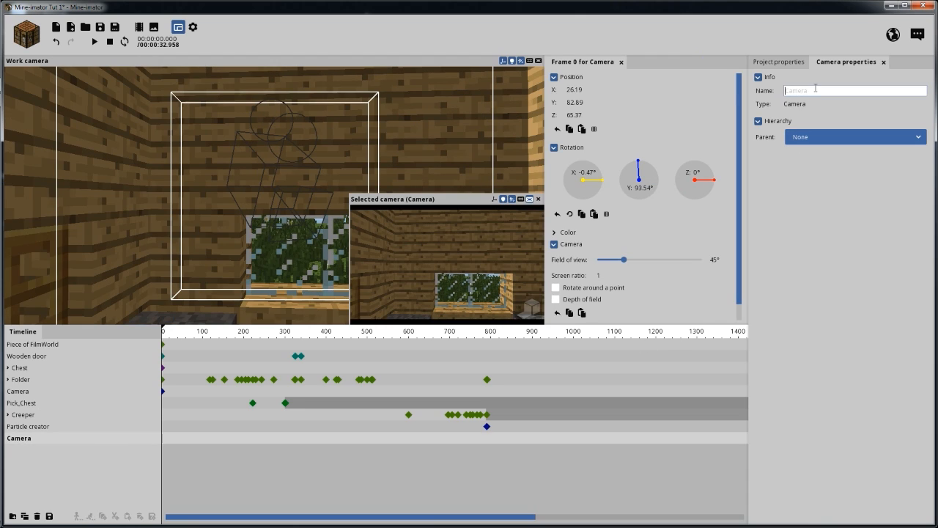
text(Camera B)
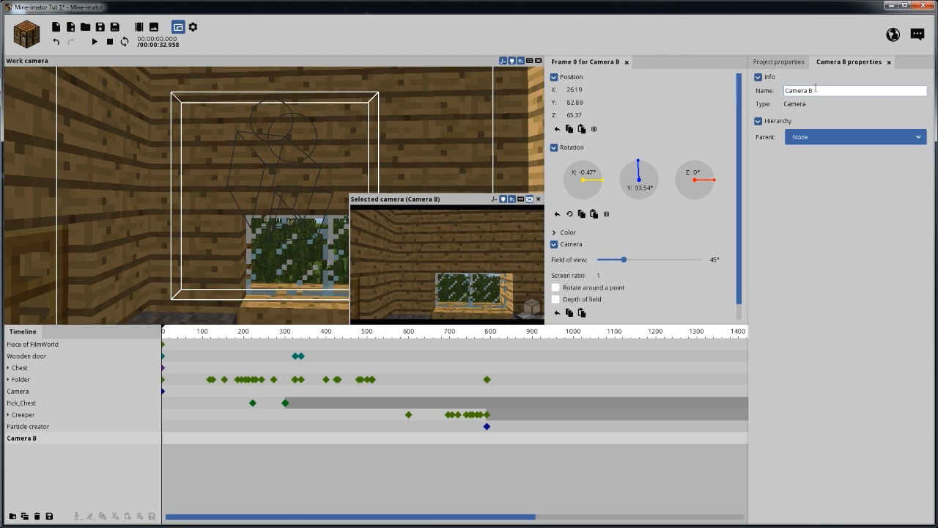
click(831, 213)
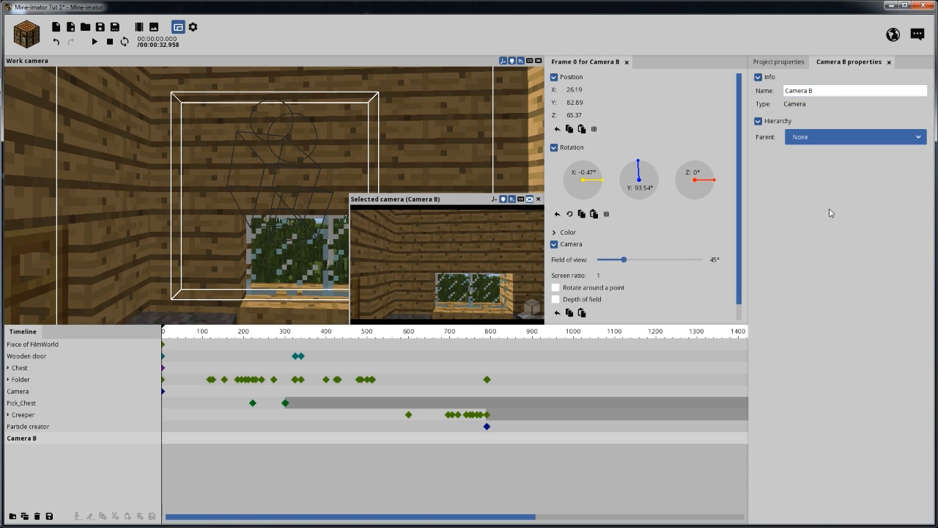
Rename the original camera as Camera A.
click(41, 392)
click(831, 89)
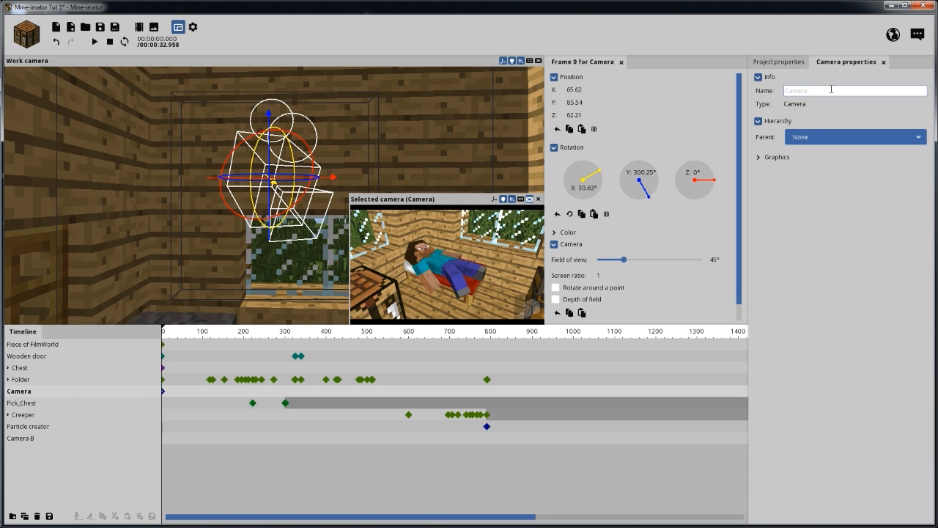
text(Camera A)
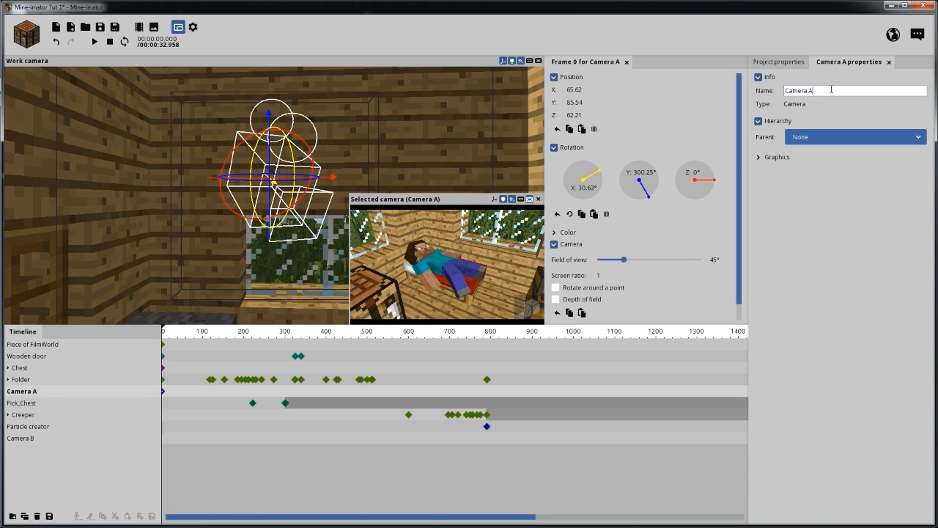
click(809, 269)
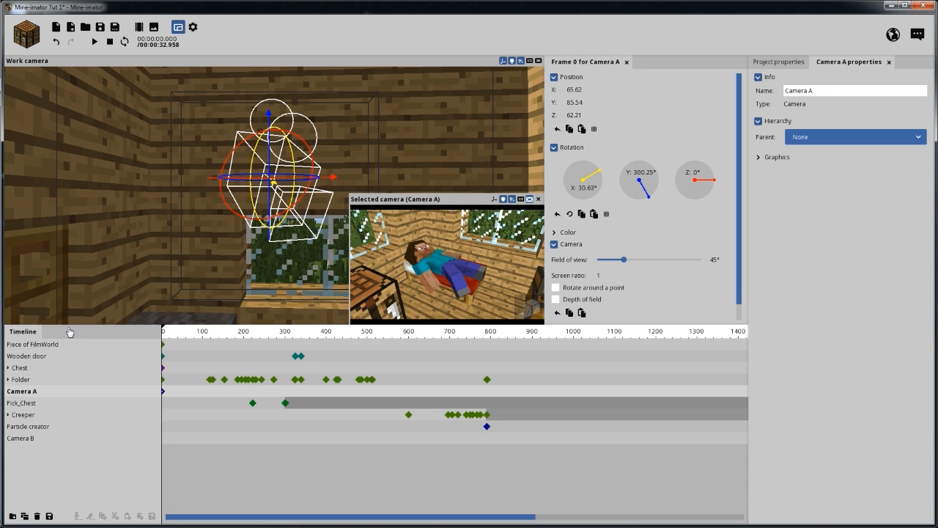
Shift Camera B to about X 26, Y 82, Z 67 and tilt its view down towards the furnace corner.
click(30, 438)
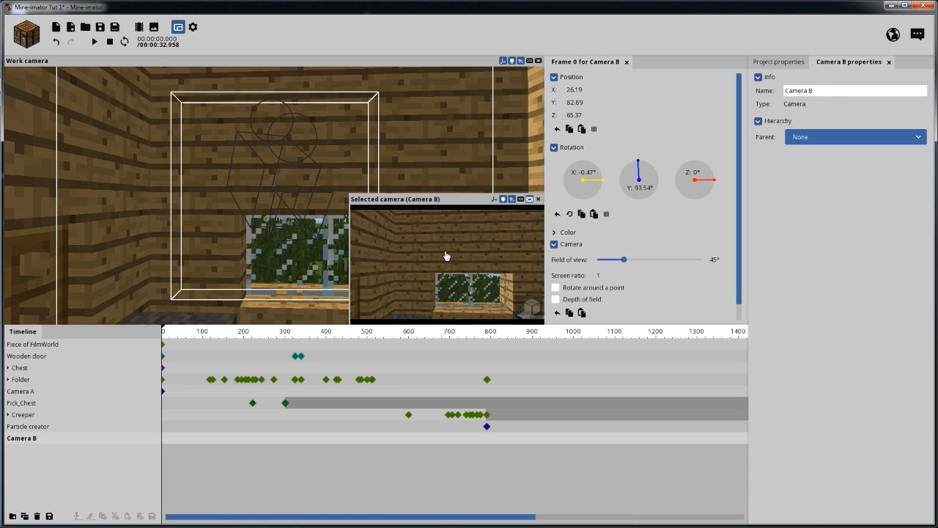
right_drag(361, 147, 373, 105)
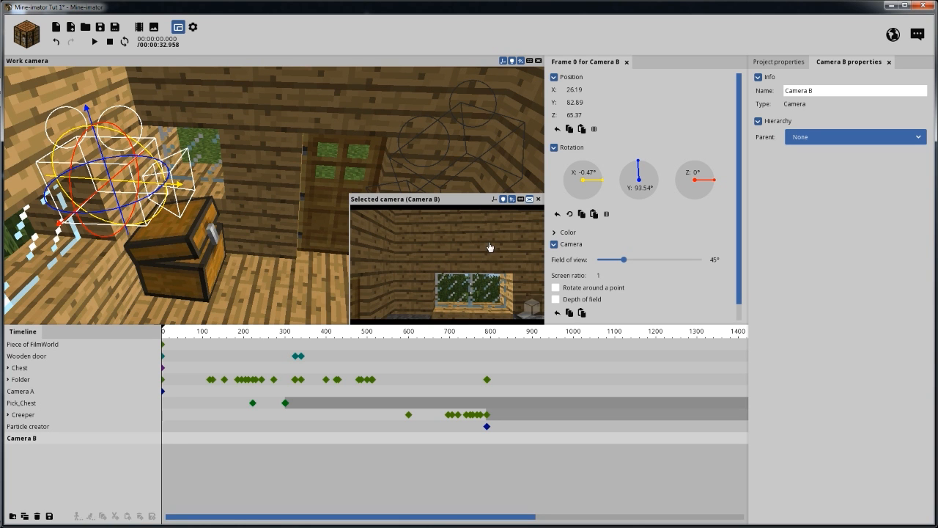
drag(97, 156, 111, 190)
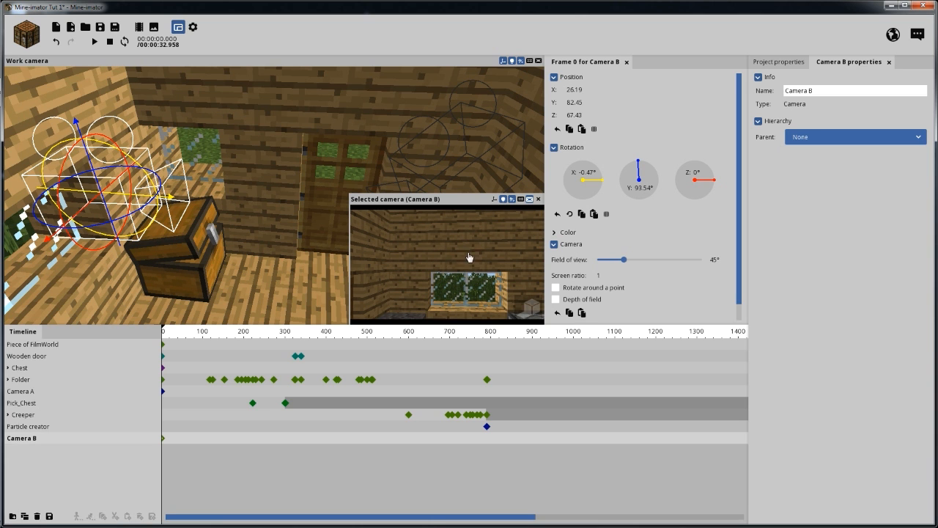
drag(470, 257, 499, 316)
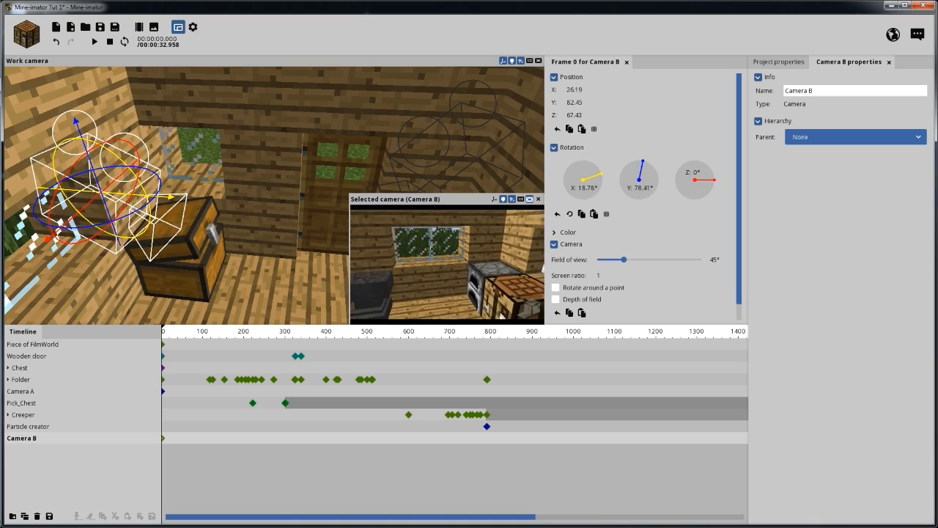
Fly Camera B out of the house to about X 57, Y 95, Z -74, framing the front door from outside.
right_drag(396, 264, 517, 256)
key(a)
key(d)
key(w)
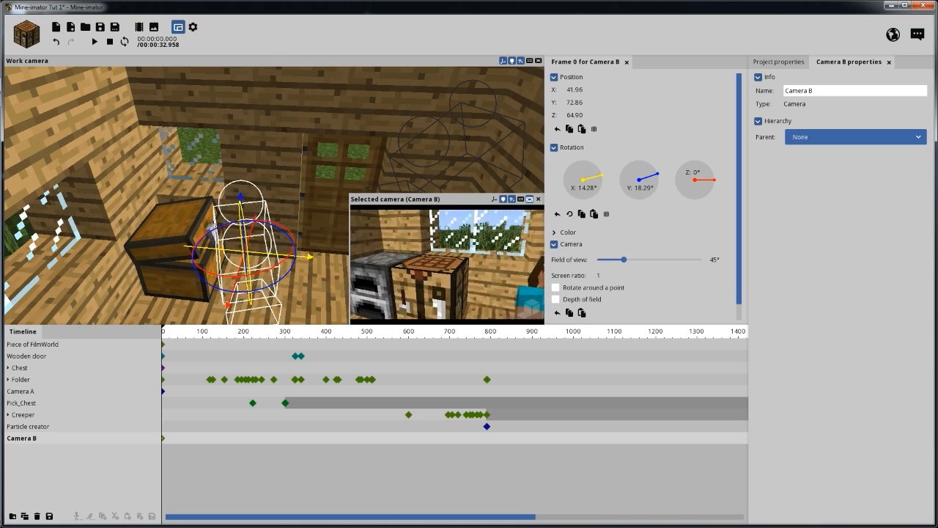
key(s)
right_drag(447, 264, 480, 270)
key(w)
key(e)
key(q)
key(w)
key(d)
key(w)
key(s)
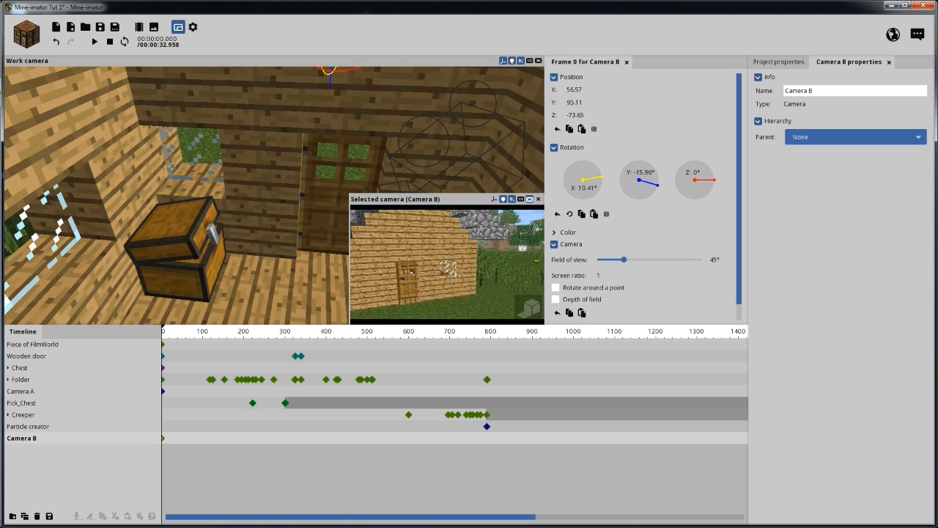
Fly Camera B to about X -219, Y 85, Z 61, facing the stacked ore blocks beside the trees.
key(d)
right_drag(447, 264, 482, 260)
key(w)
key(w)
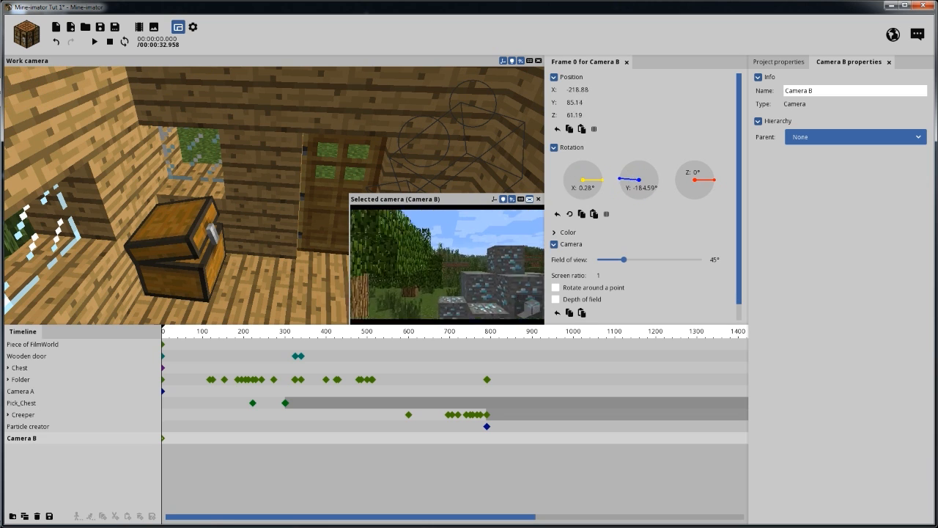
Fly Camera B around the landscape to about X -128, Y 168, Z -401, looking over the tree-covered hill.
key(w)
mouse_move(447, 263)
right_down()
mouse_move(472, 257)
mouse_move(440, 258)
mouse_move(504, 257)
mouse_move(469, 264)
mouse_move(521, 266)
mouse_move(372, 275)
mouse_move(473, 270)
mouse_move(426, 261)
mouse_move(498, 260)
mouse_move(529, 242)
mouse_move(489, 257)
mouse_move(456, 252)
right_up()
key(w)
key(a)
key(w)
key(d)
key(a)
key(a)
key(d)
key(a)
key(d)
key(a)
key(a)
key(a)
key(d)
key(a)
key(d)
key(d)
key(a)
key(w)
key(w)
key(d)
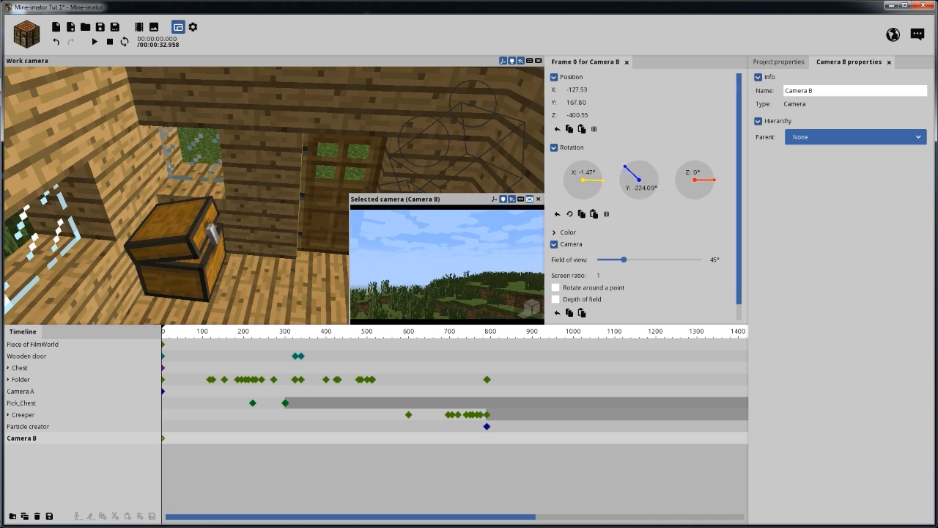
Fly Camera B back into the house to about X 21, Y 101, Z 41, facing the character on the bed.
right_drag(447, 264, 377, 310)
key(w)
key(s)
key(w)
key(q)
key(e)
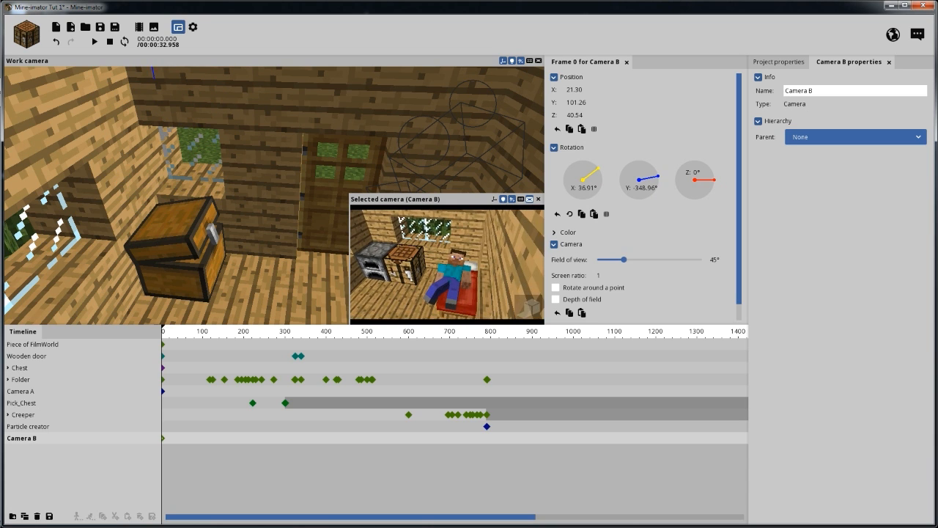
Lower Camera B to a height of about 84 and tilt it down about 33° to frame the character on the bed.
key(q)
right_drag(377, 310, 377, 309)
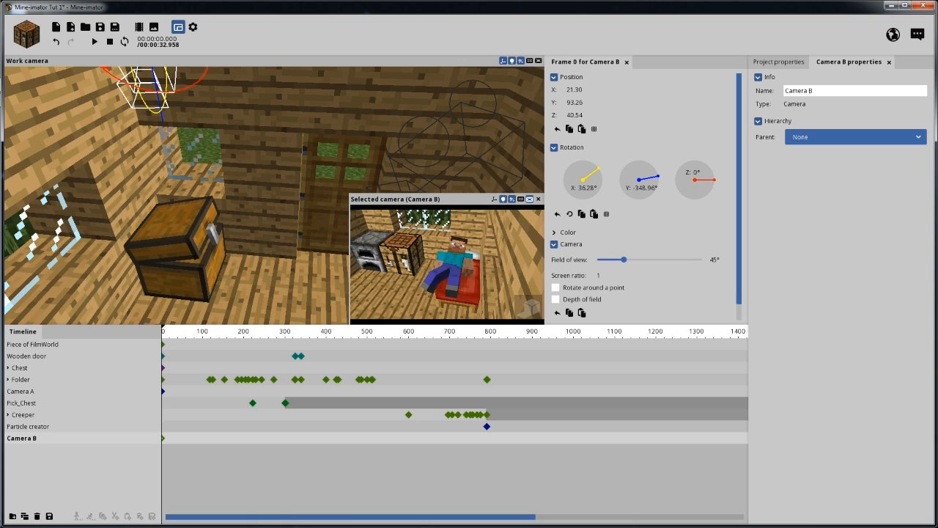
key(e)
key(q)
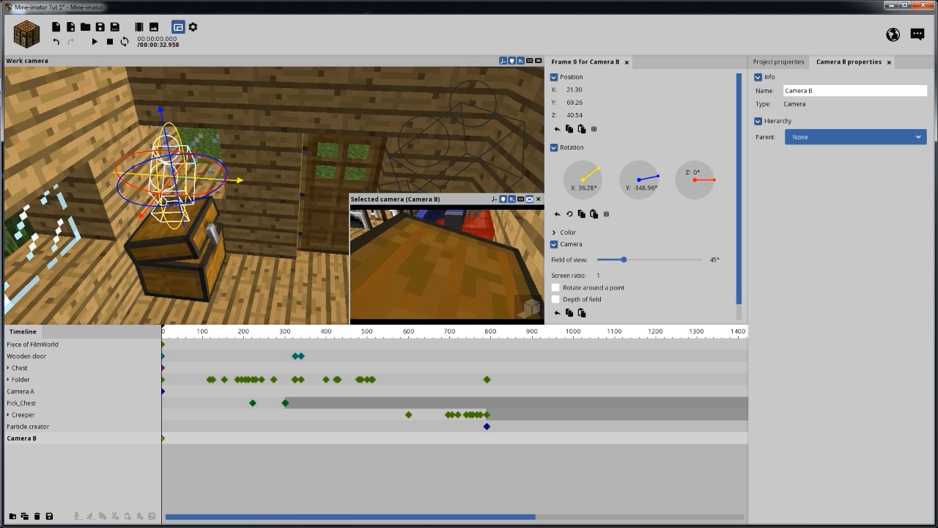
key(e)
key(e)
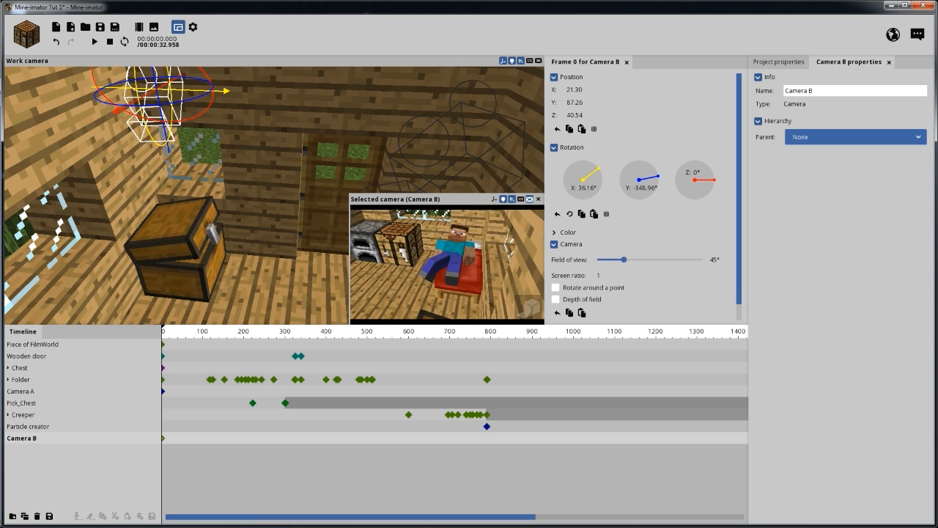
key(q)
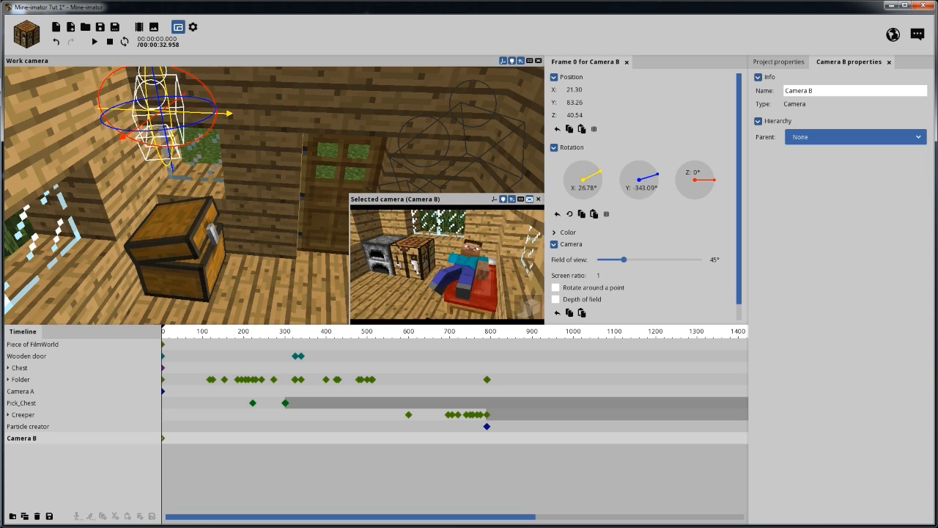
key(e)
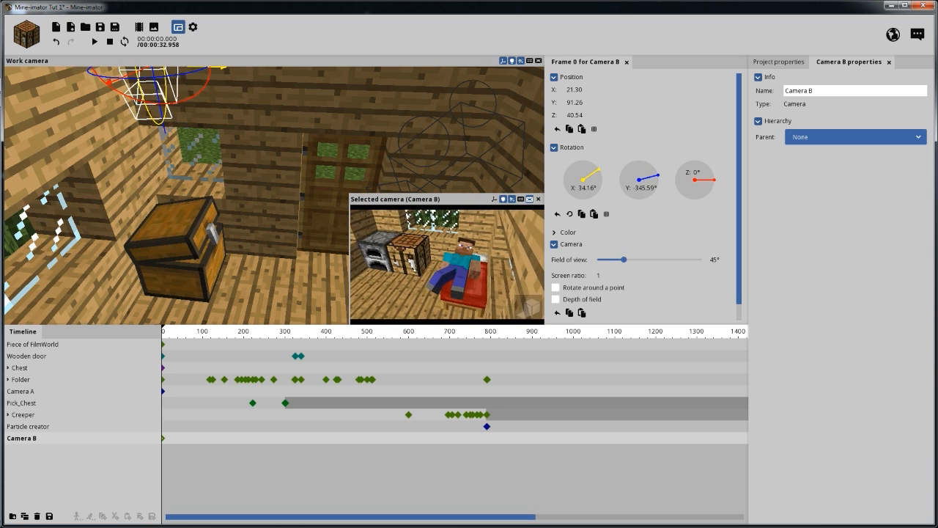
key(q)
key(q)
key(e)
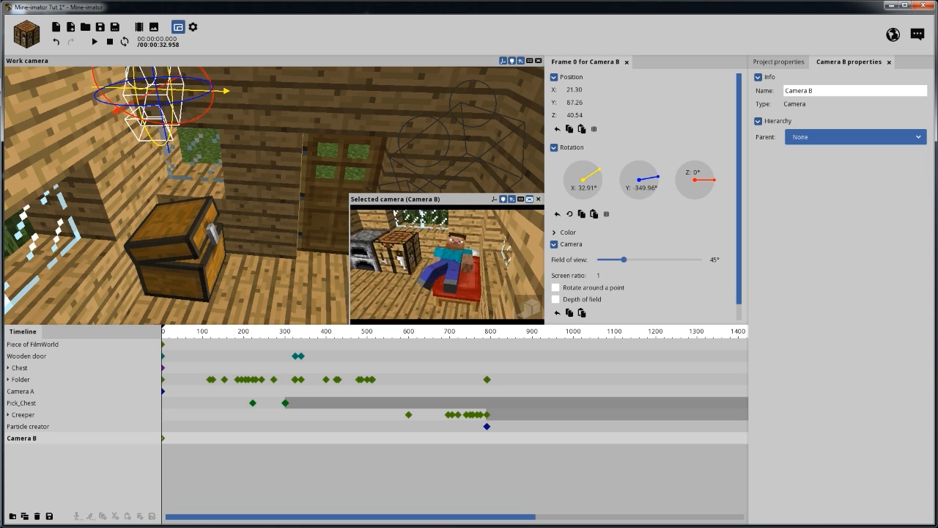
key(q)
key(ctrl+s)
Move Camera A above the bed to about X 27, Y 82, Z 88, tilted down about 71° at the character's face.
drag(308, 195, 214, 129)
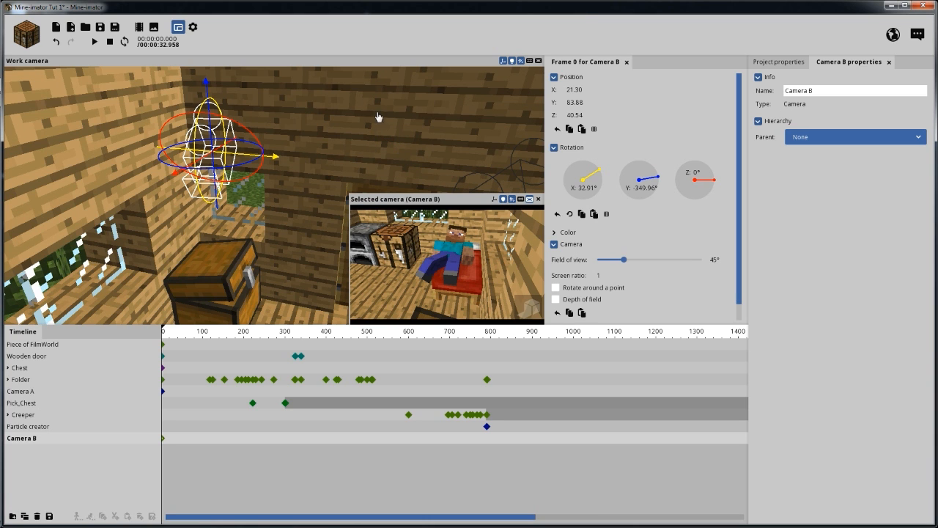
drag(351, 132, 308, 145)
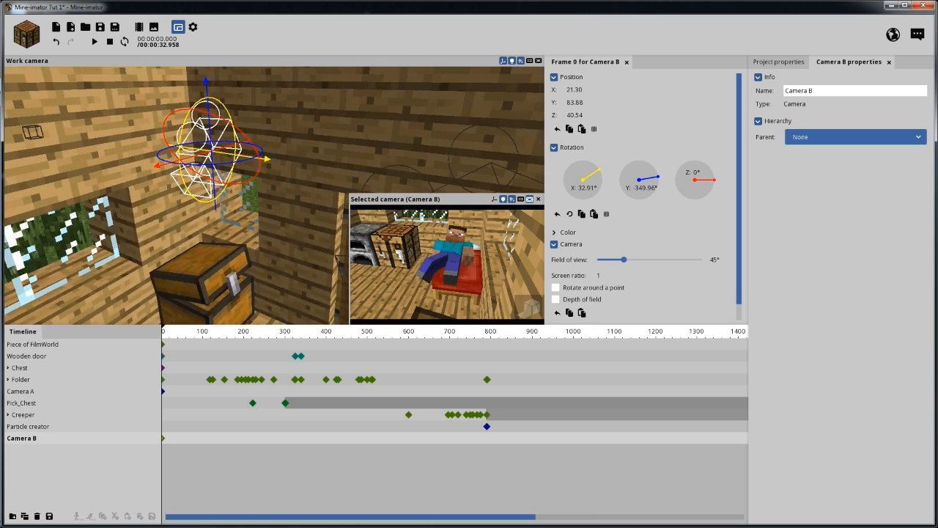
click(34, 392)
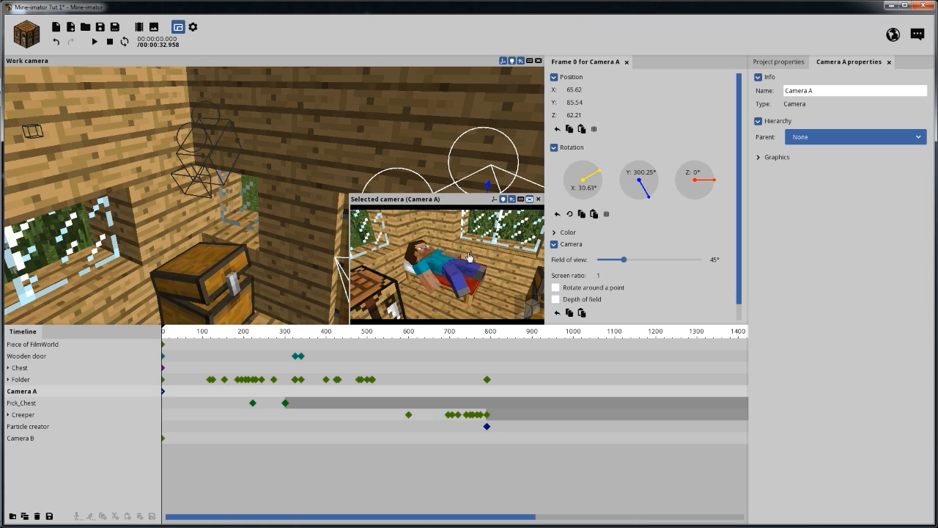
drag(469, 257, 408, 210)
key(s)
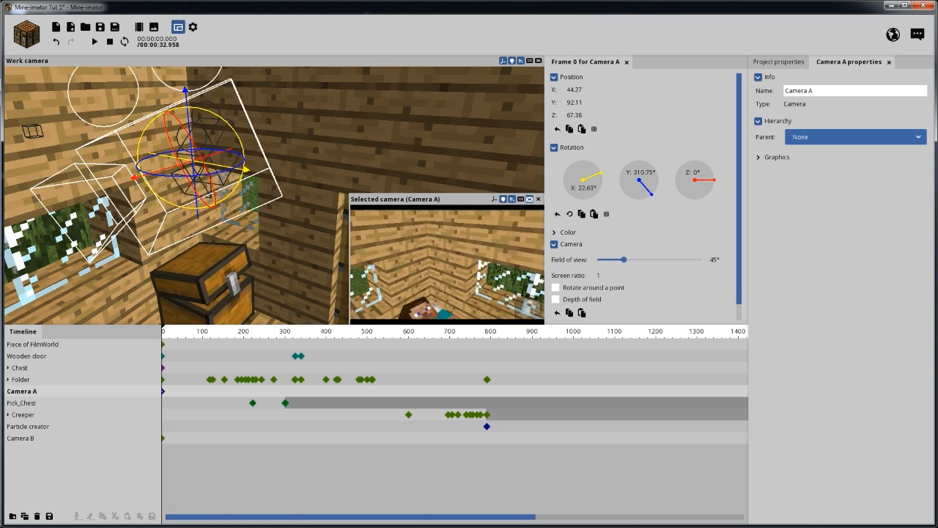
key(w)
mouse_move(447, 241)
mouse_down()
mouse_move(402, 301)
mouse_move(406, 264)
mouse_move(451, 257)
mouse_up()
key(s)
drag(383, 113, 358, 139)
Set Camera A's Y rotation to 0°.
scroll(347, 125, down, 1)
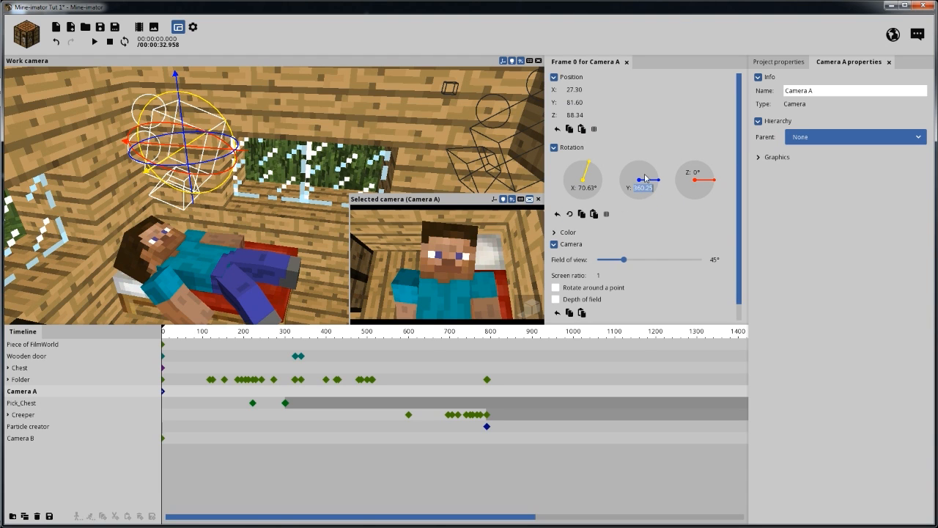
text(0)
key(Return)
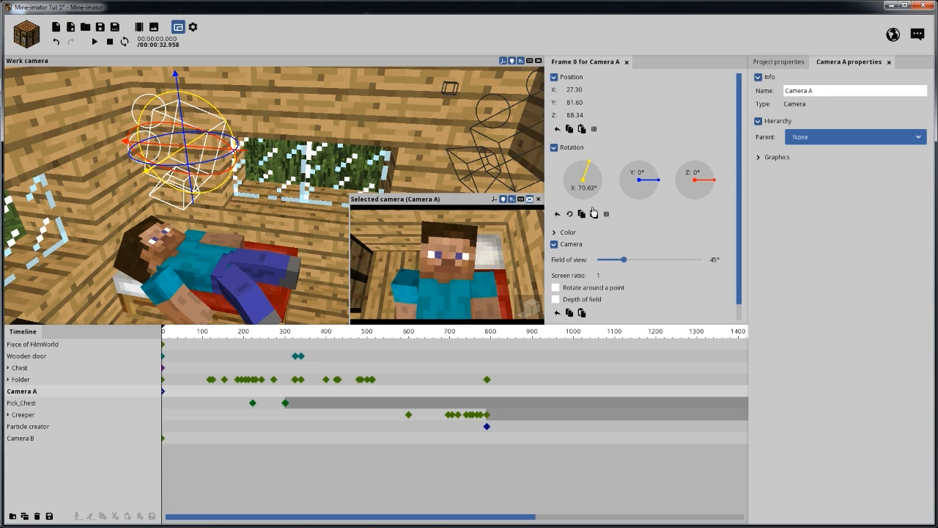
Enable depth of field for Camera A.
scroll(738, 184, down, 1)
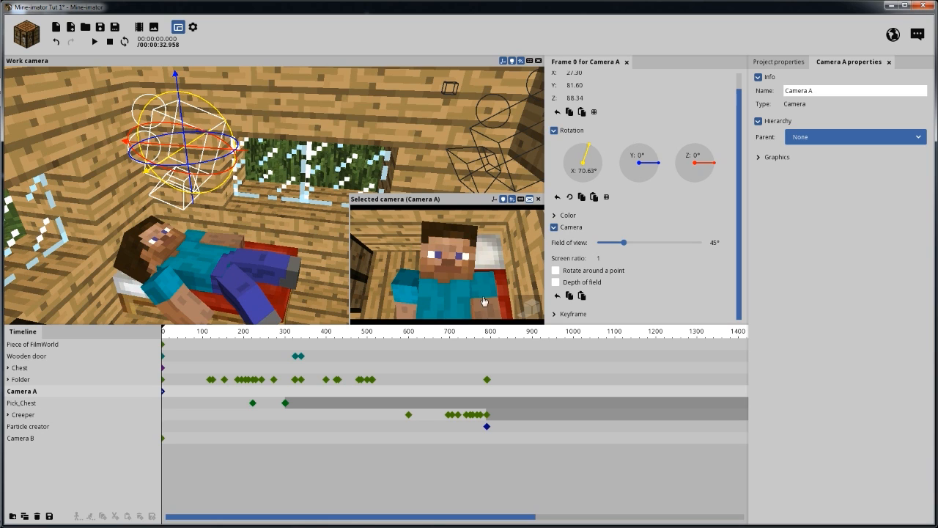
click(572, 284)
scroll(704, 264, down, 2)
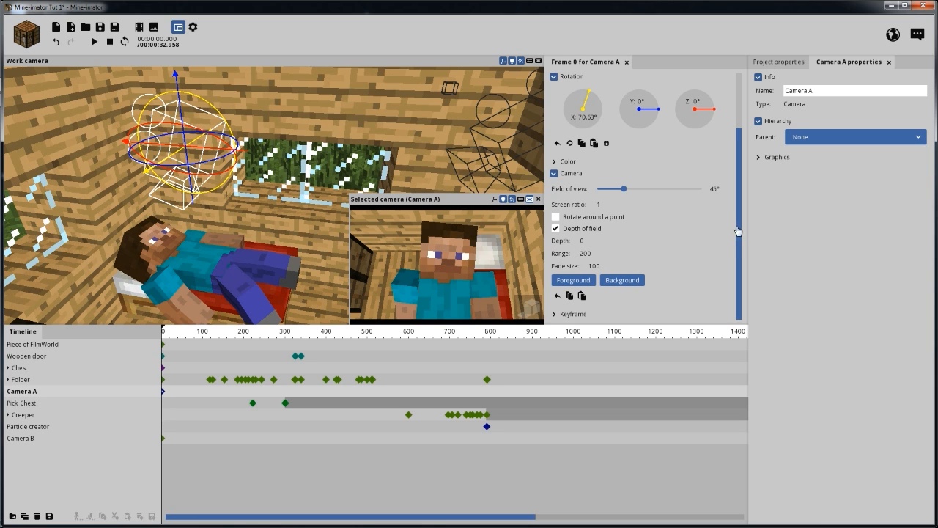
Turn on the rendered preview and aim Camera A at about X 71.75°, Y 2.88° on the sleeping character's face.
mouse_move(583, 241)
mouse_down()
mouse_move(546, 244)
mouse_move(578, 256)
mouse_move(561, 259)
mouse_move(586, 254)
mouse_up()
click(533, 308)
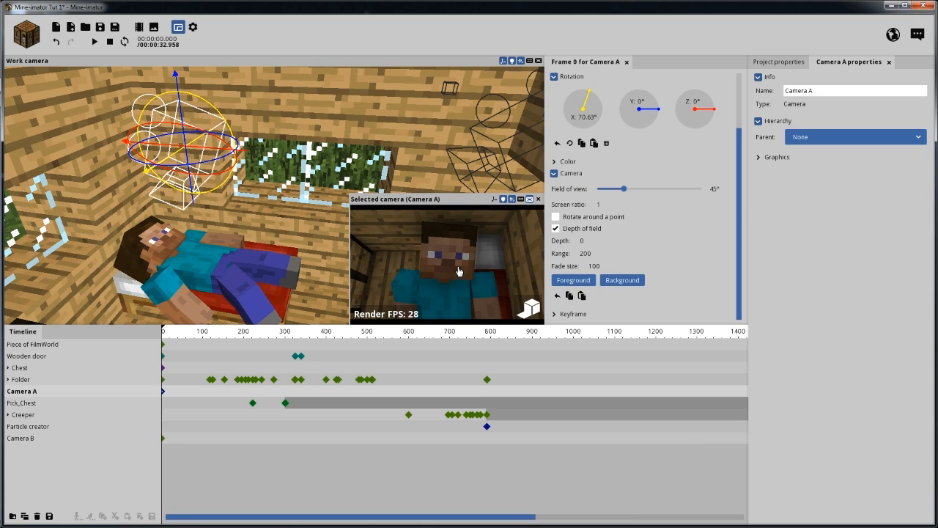
drag(481, 258, 473, 261)
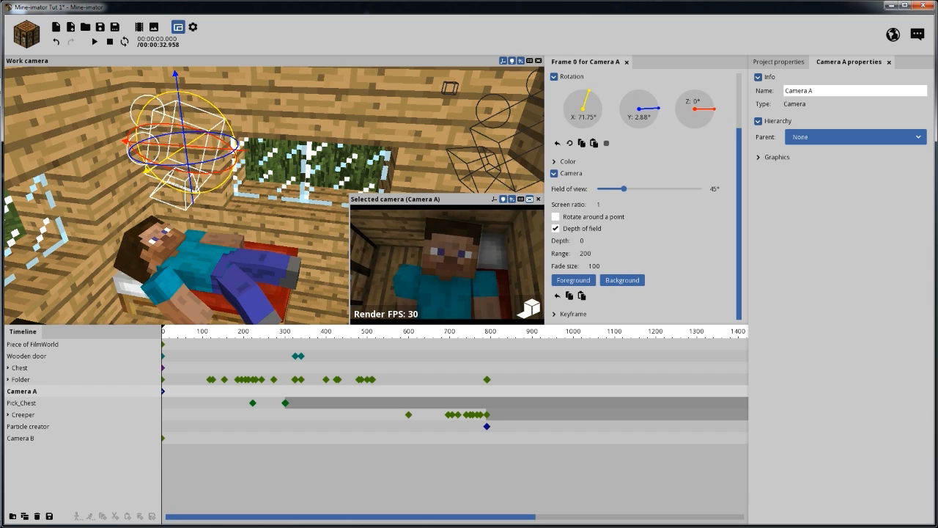
Try a depth of field range of 0 on Camera A, reset it, and switch the effect off.
drag(606, 240, 521, 259)
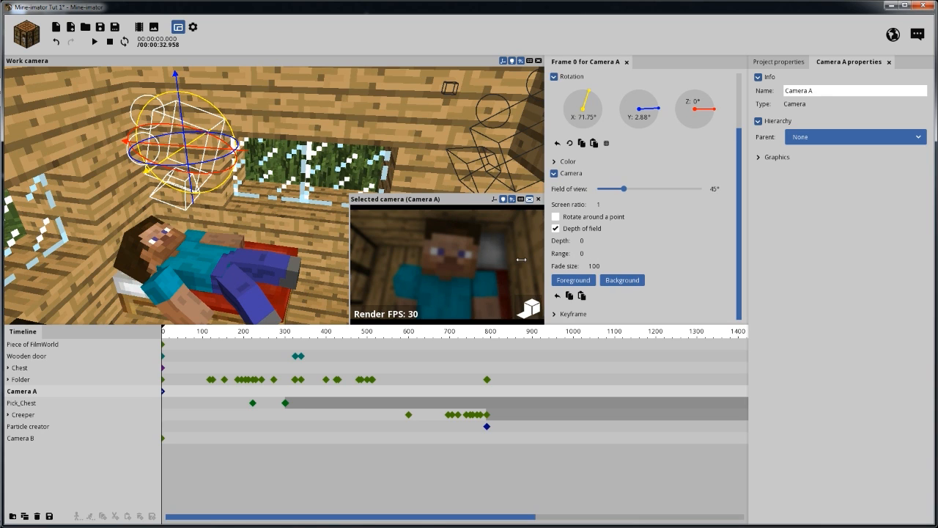
right_click(587, 254)
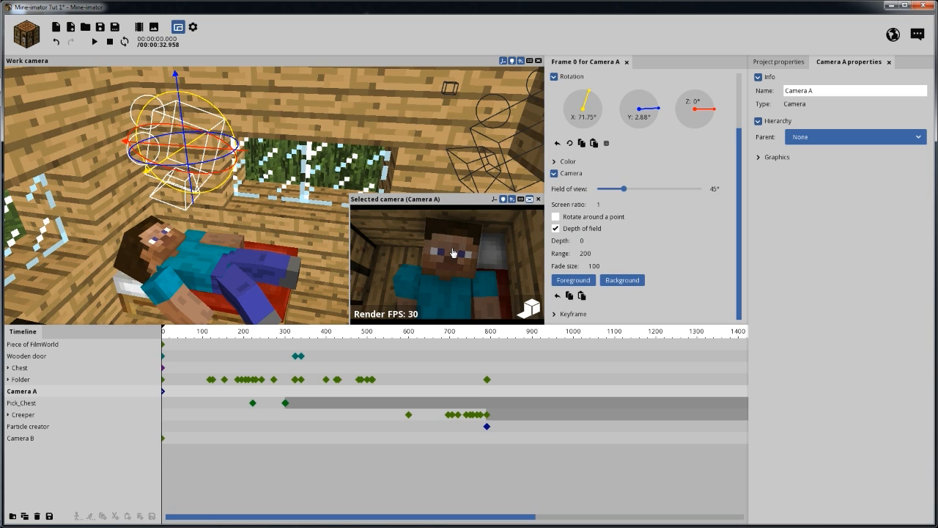
click(531, 310)
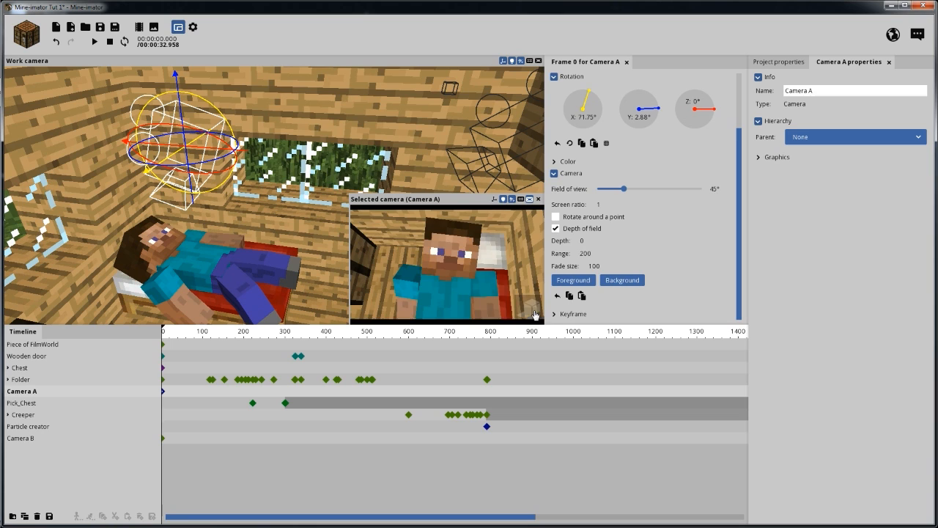
click(556, 229)
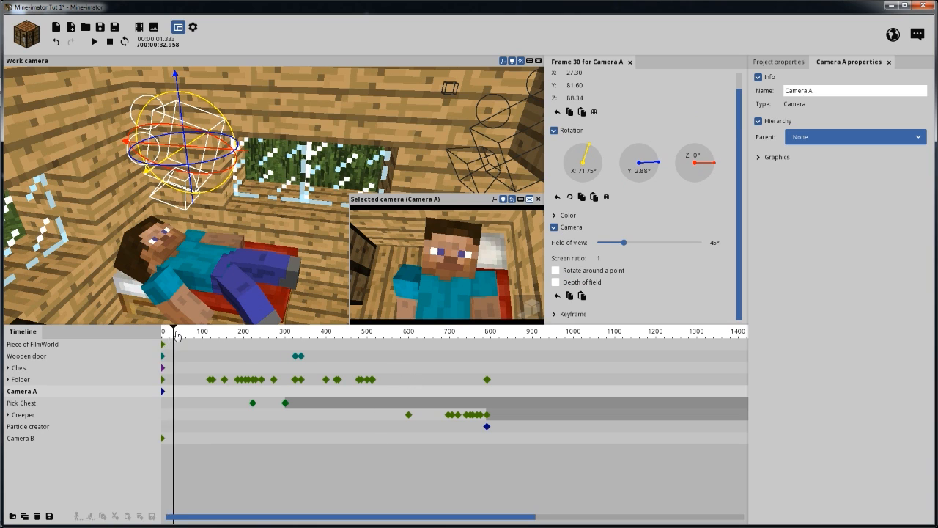
Add a Camera A keyframe at frame 119, compare it with the frame 0 keyframe, and delete it.
click(163, 392)
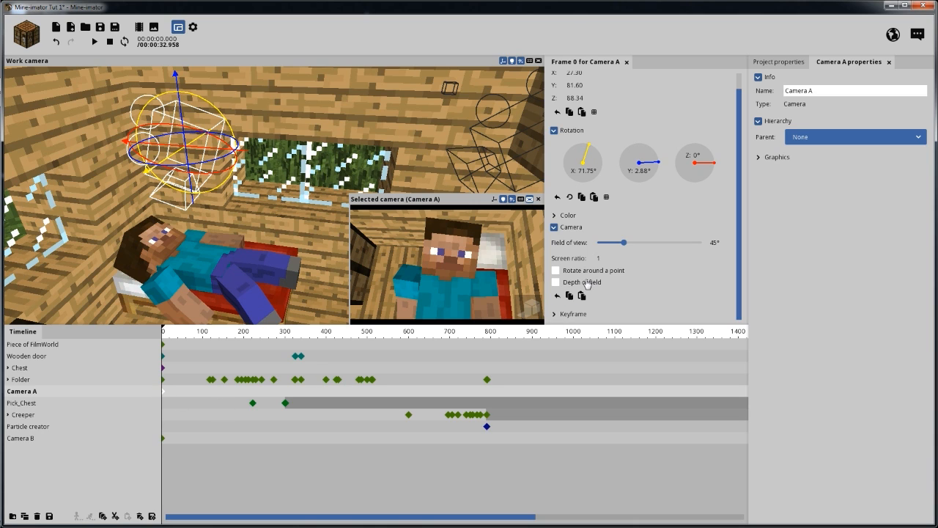
mouse_move(156, 394)
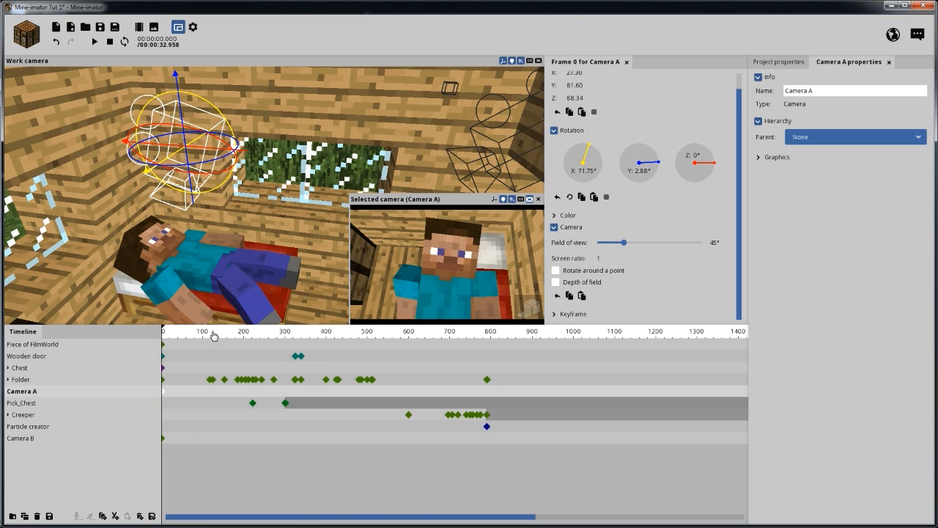
click(211, 394)
click(210, 392)
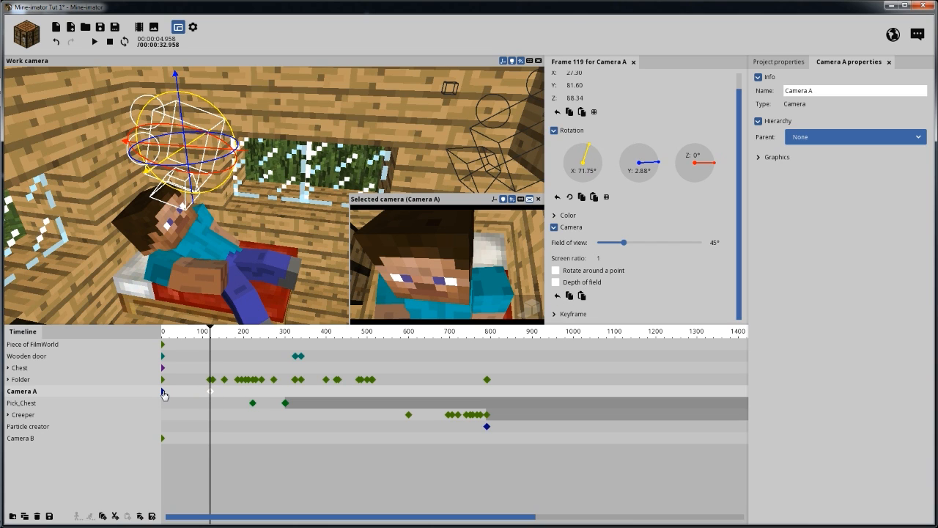
click(163, 394)
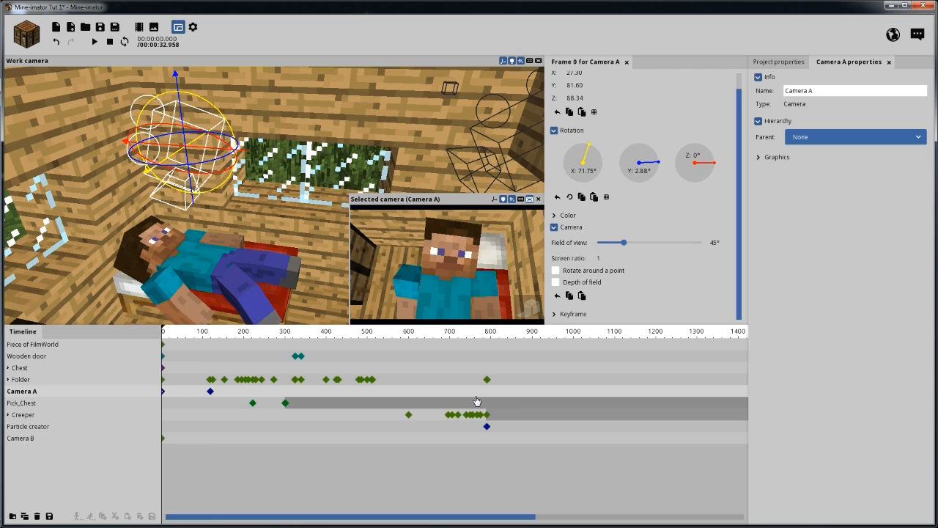
click(210, 393)
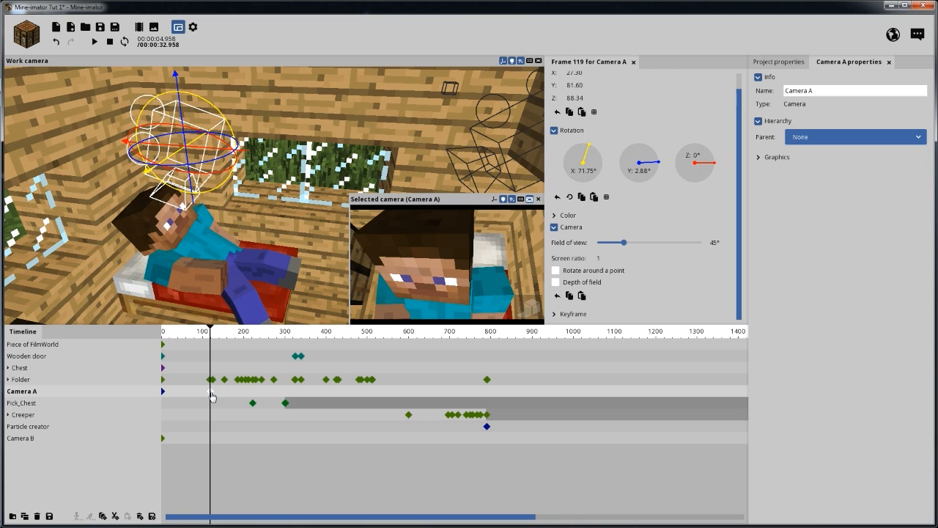
click(212, 397)
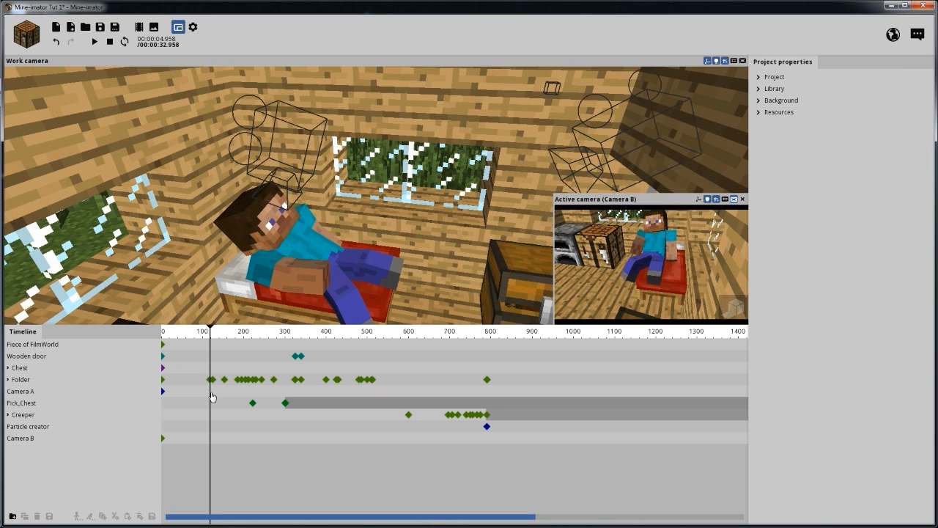
Enable depth of field on Camera A's keyframe at frame 0.
click(164, 393)
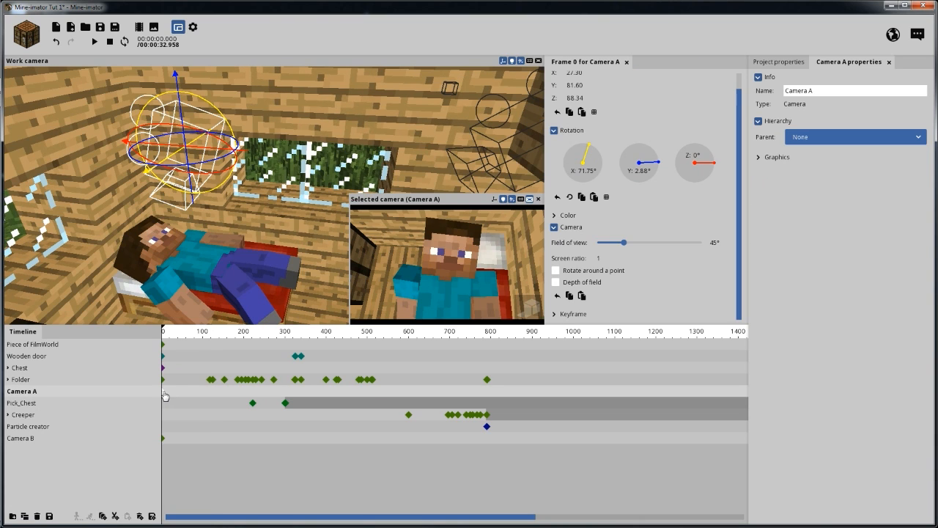
right_drag(339, 153, 308, 168)
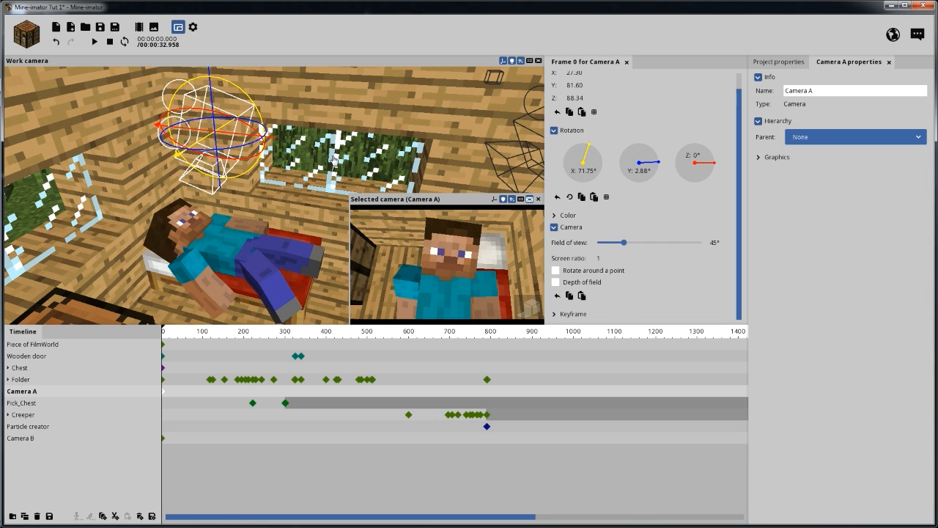
right_drag(333, 158, 342, 144)
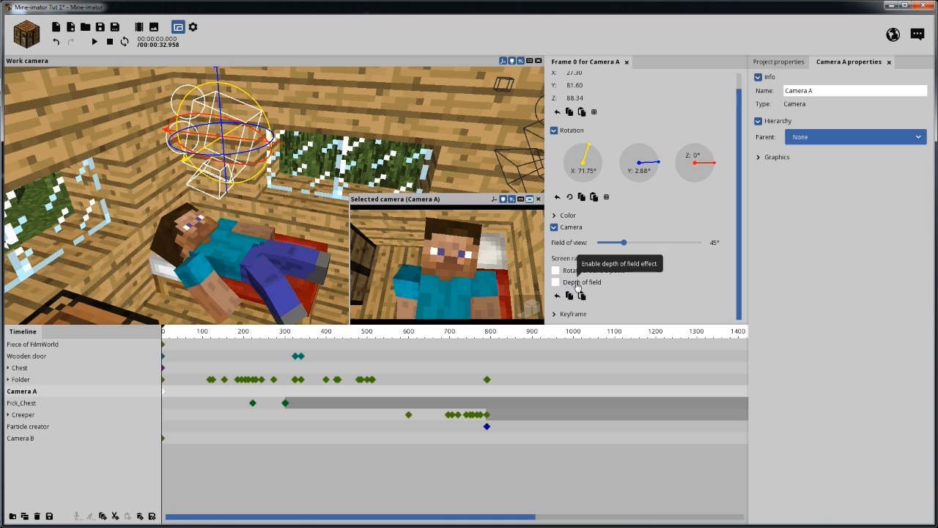
click(578, 282)
drag(742, 217, 741, 251)
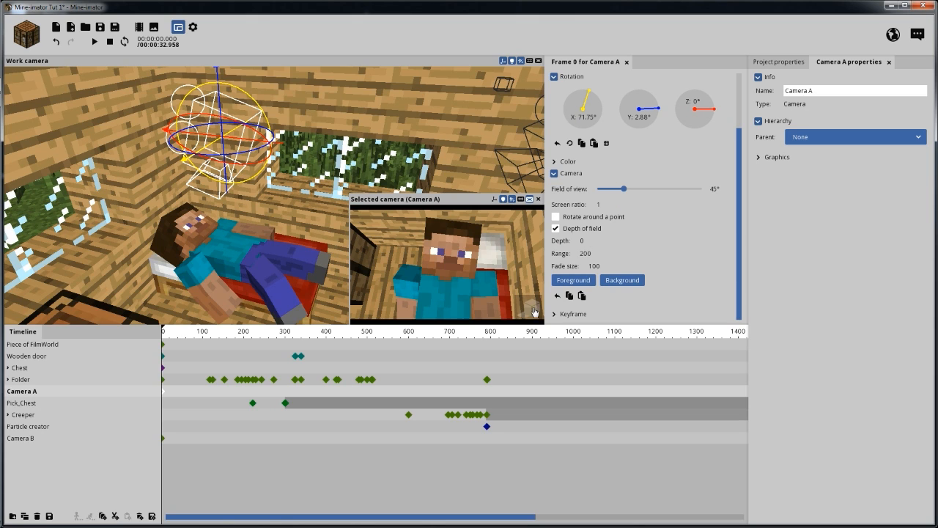
With the rendered preview on, set Camera A's depth of field range to 20 and its field of view to 40°.
drag(589, 255, 579, 253)
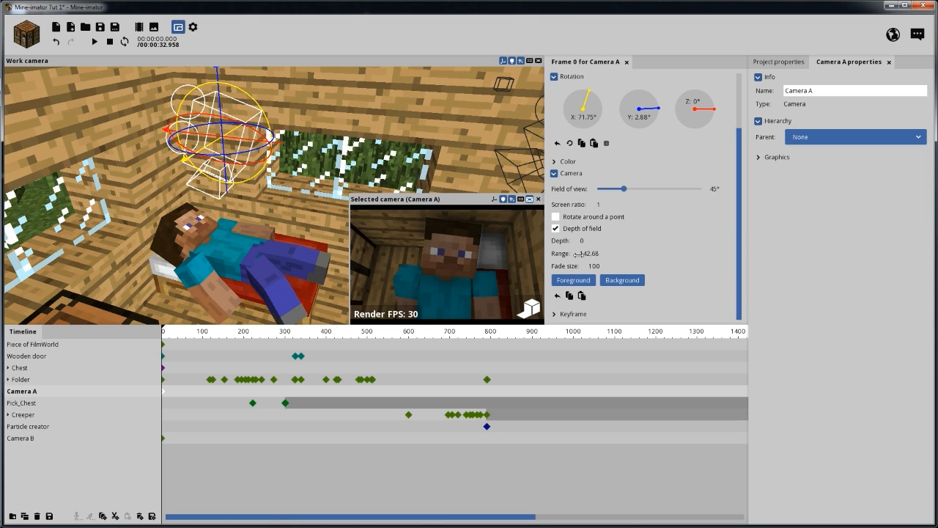
click(590, 253)
text(20)
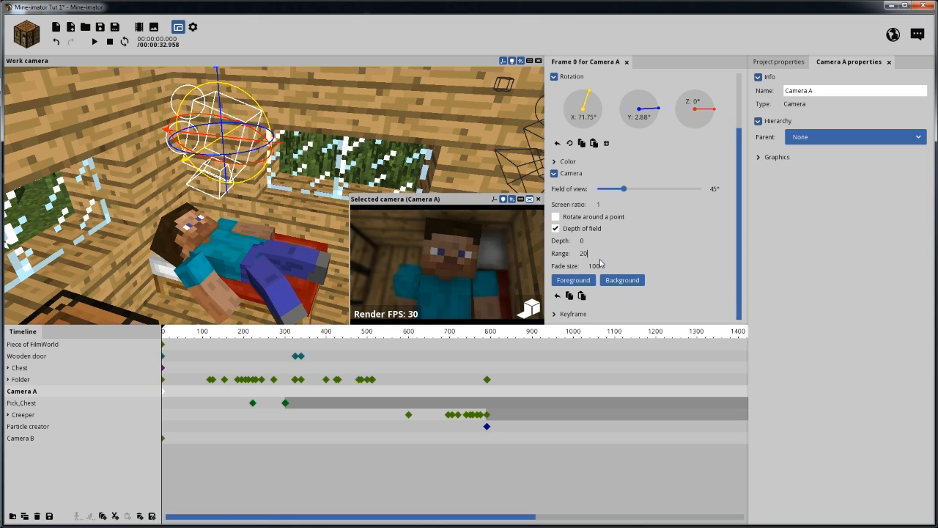
drag(608, 240, 569, 244)
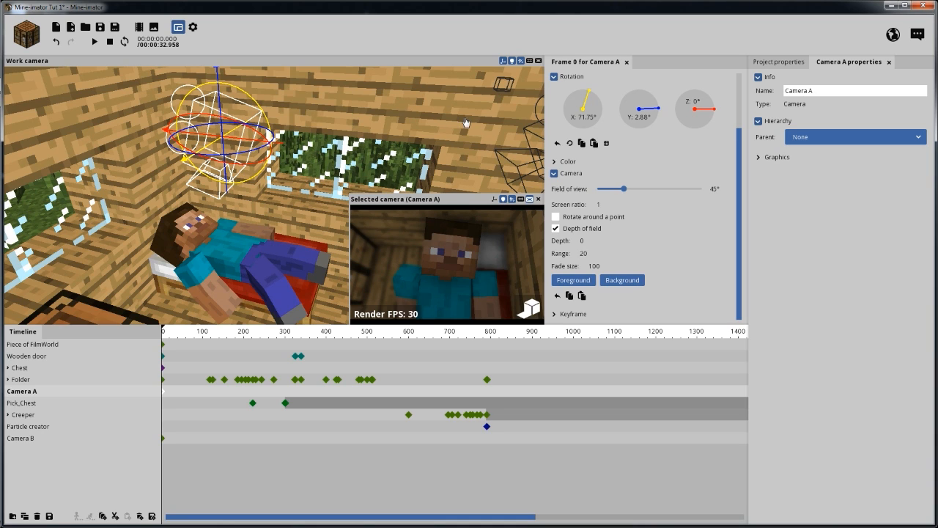
drag(623, 193, 622, 195)
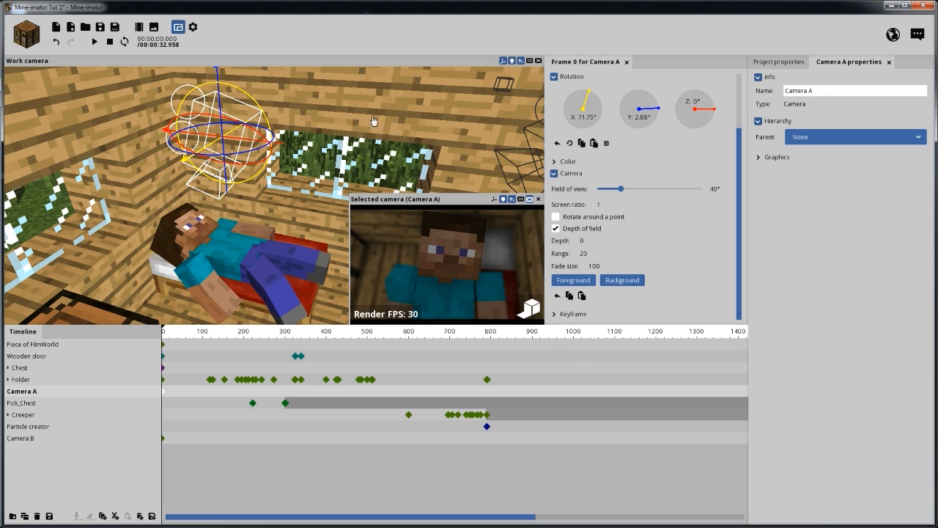
drag(351, 151, 304, 166)
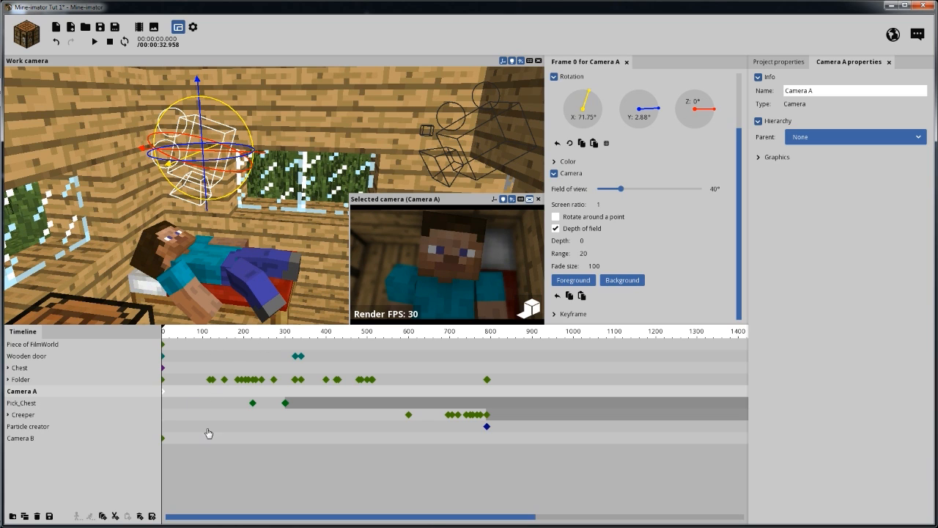
Enable depth of field on Camera B's keyframe at frame 0.
click(165, 438)
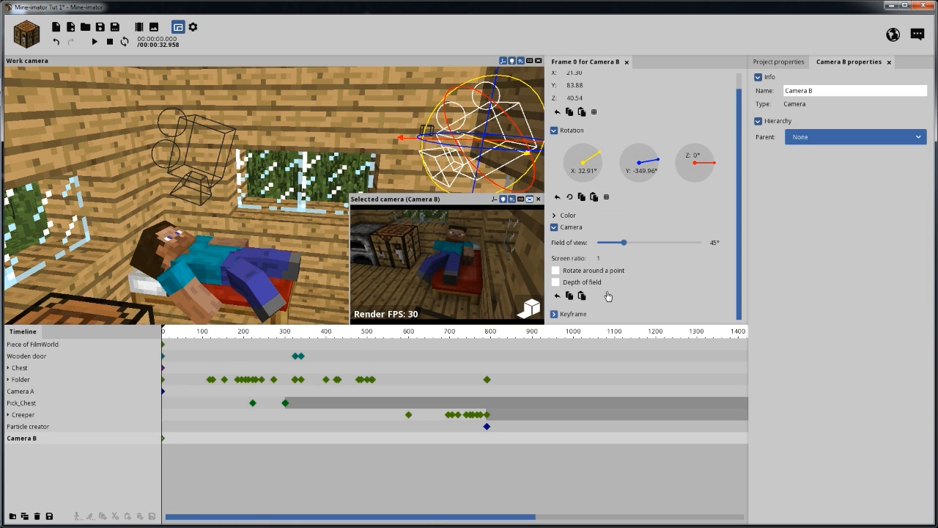
drag(741, 221, 741, 270)
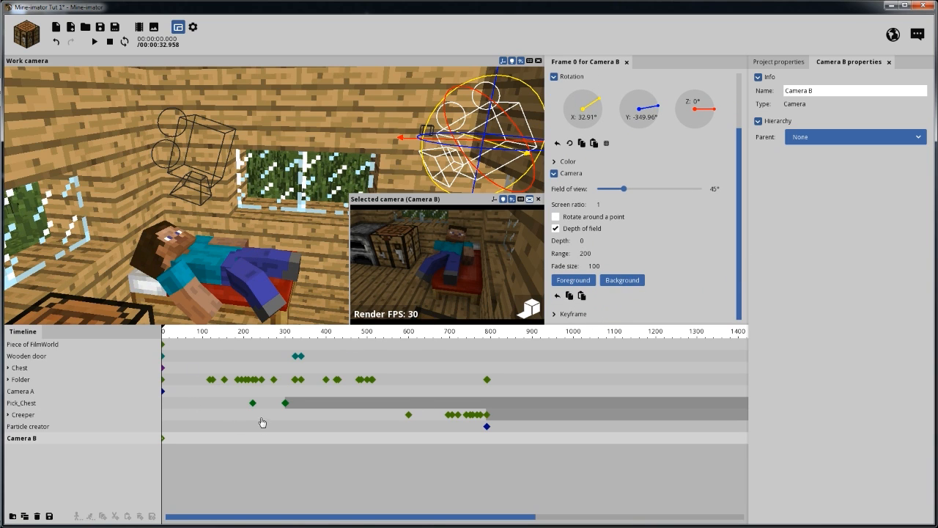
Play the start of the animation through Camera A, and move Camera B's first keyframe to frame 80.
click(165, 392)
key(space)
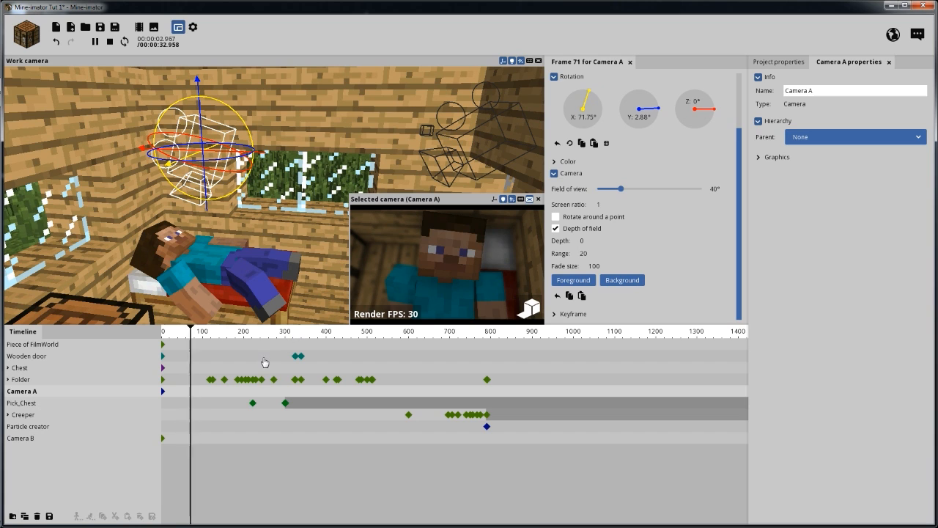
key(space)
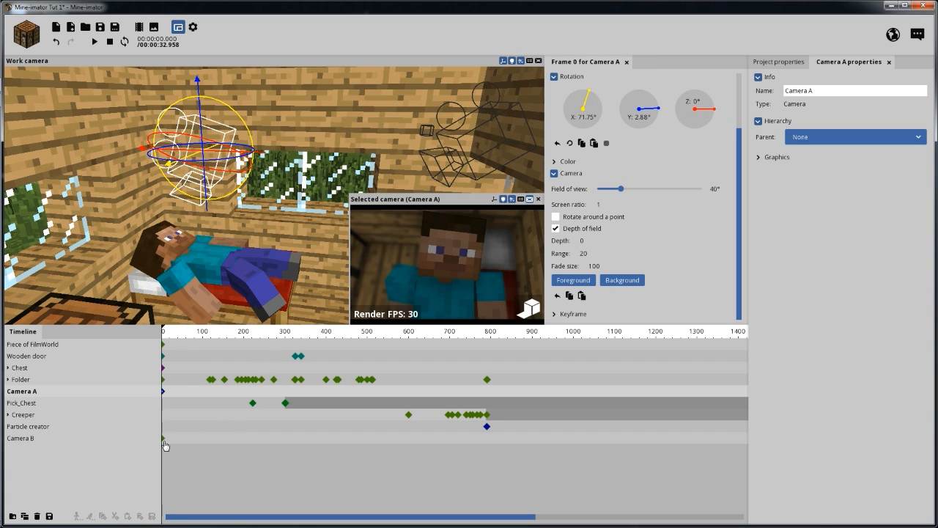
click(164, 439)
drag(164, 442, 195, 438)
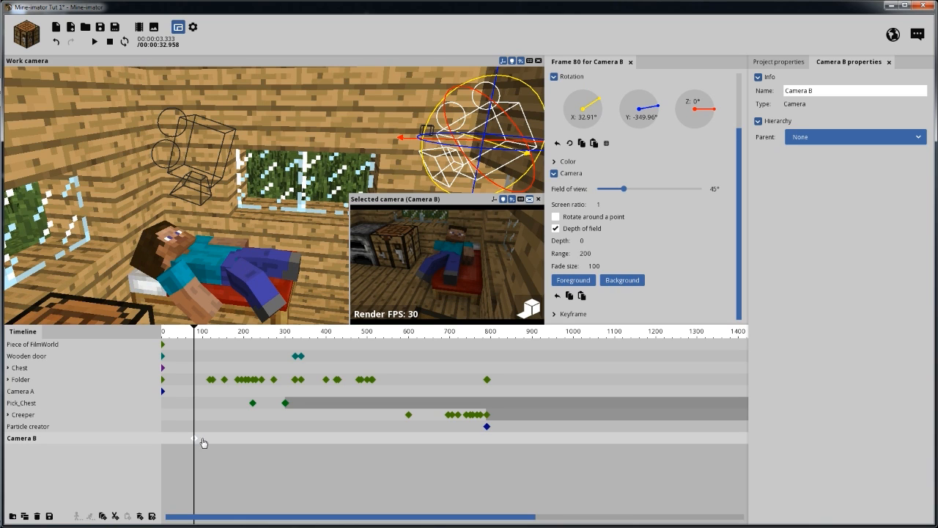
Add a Camera B keyframe at frame 1 and turn off its visibility.
click(171, 441)
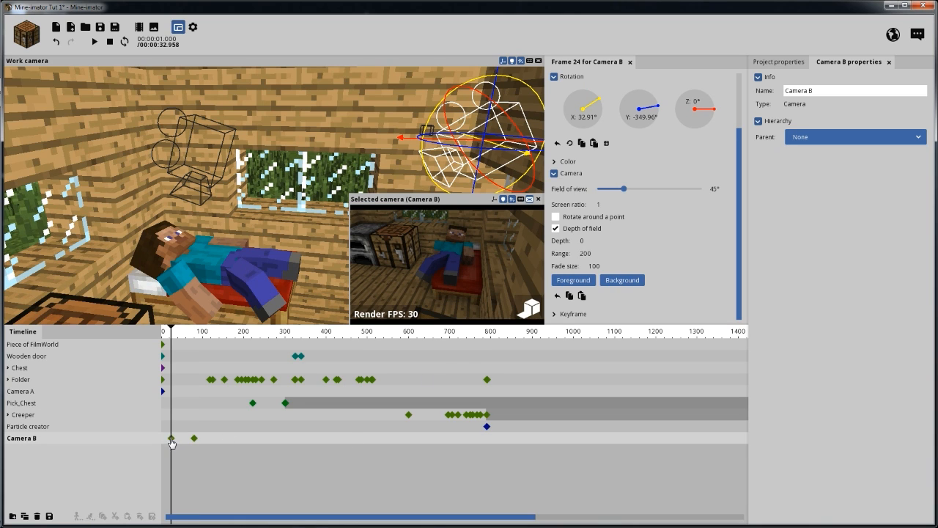
drag(170, 442, 146, 438)
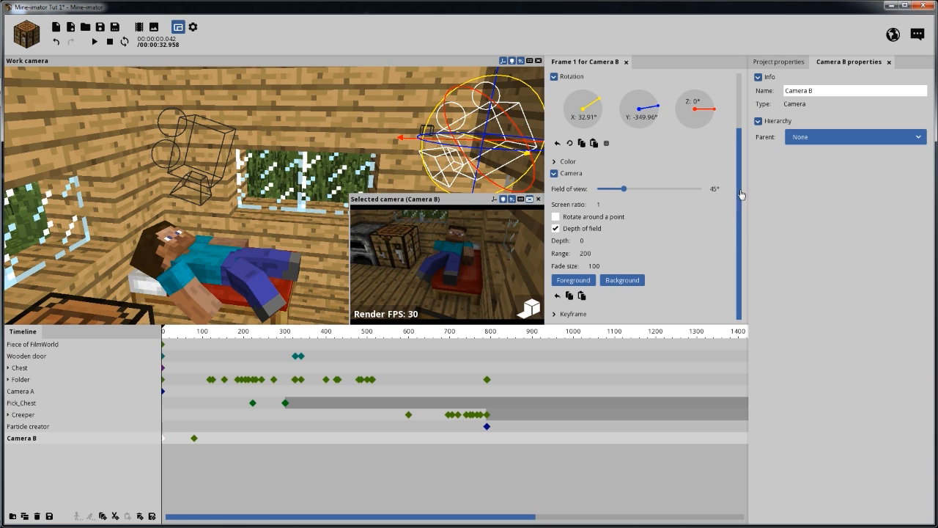
click(555, 314)
scroll(656, 310, down, 2)
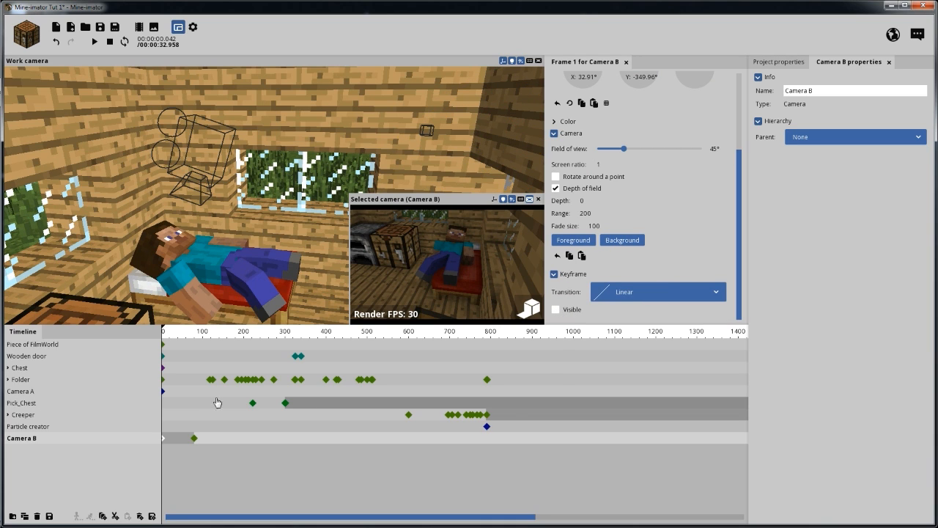
Add a Camera A keyframe at frame 80, aligned with Camera B's second keyframe.
click(191, 395)
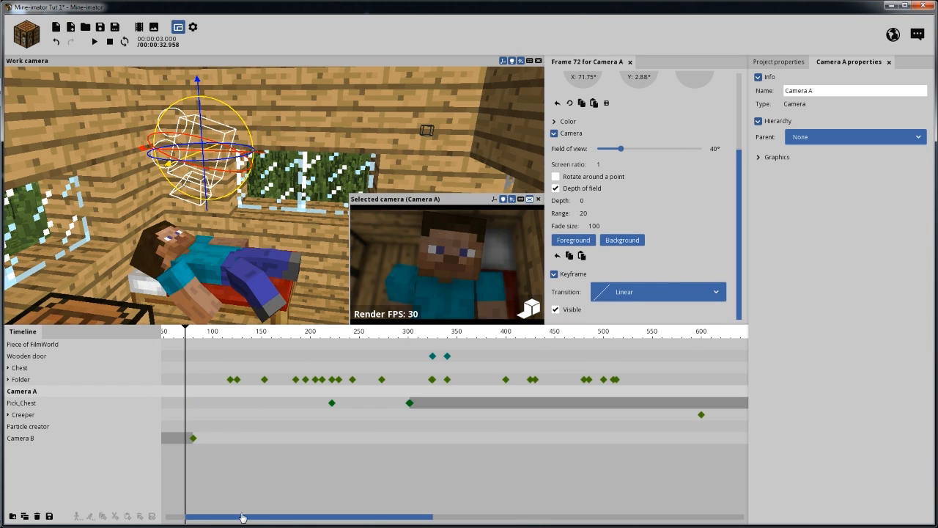
ctrl+scroll(234, 506, up, 3)
click(237, 405)
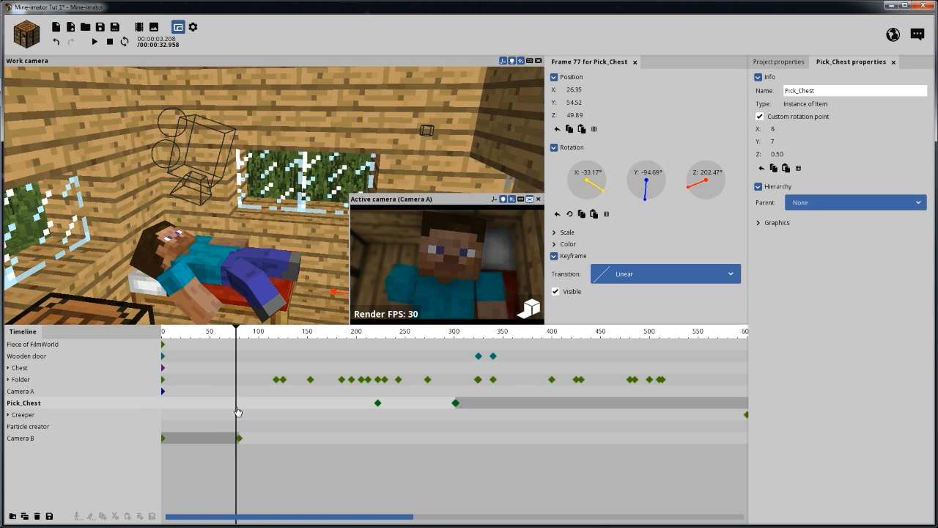
ctrl+scroll(241, 413, up, 4)
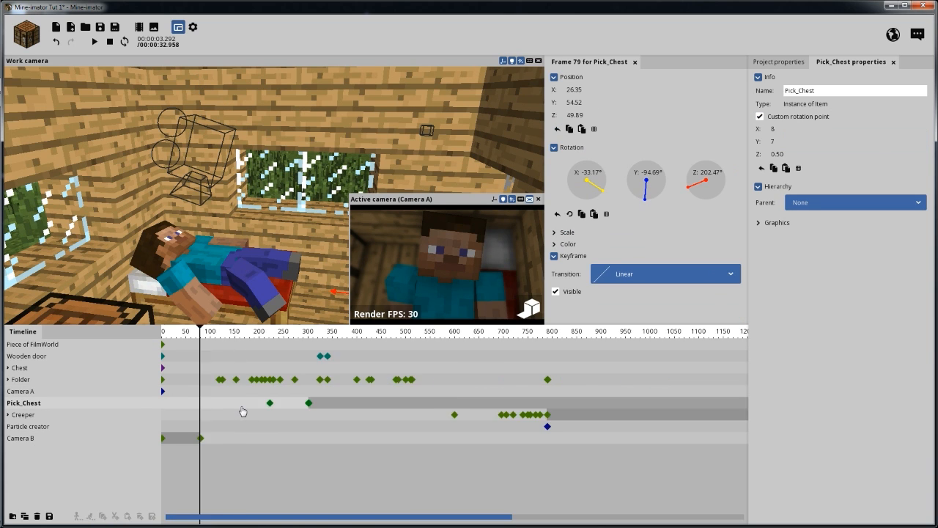
drag(271, 513, 192, 518)
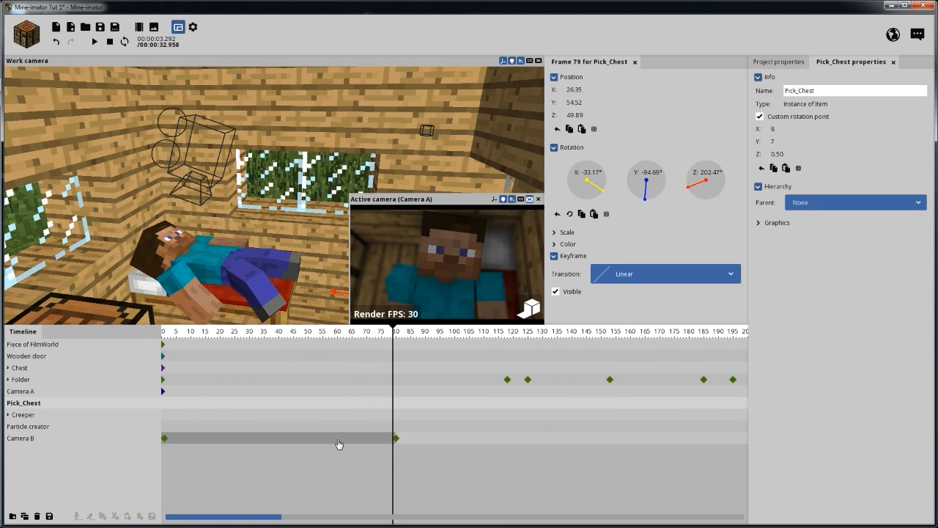
click(397, 394)
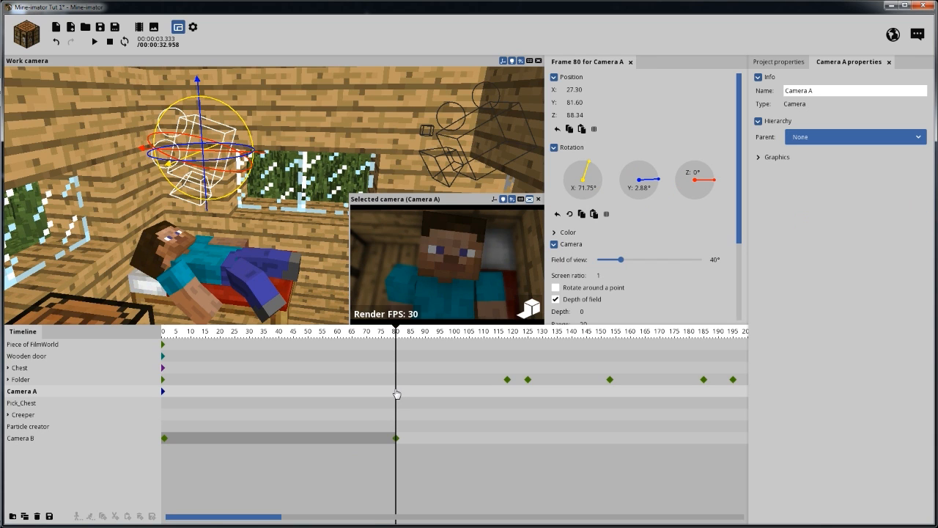
Check the visibility setting of Camera B's keyframe at frame 80.
click(396, 440)
drag(744, 193, 572, 318)
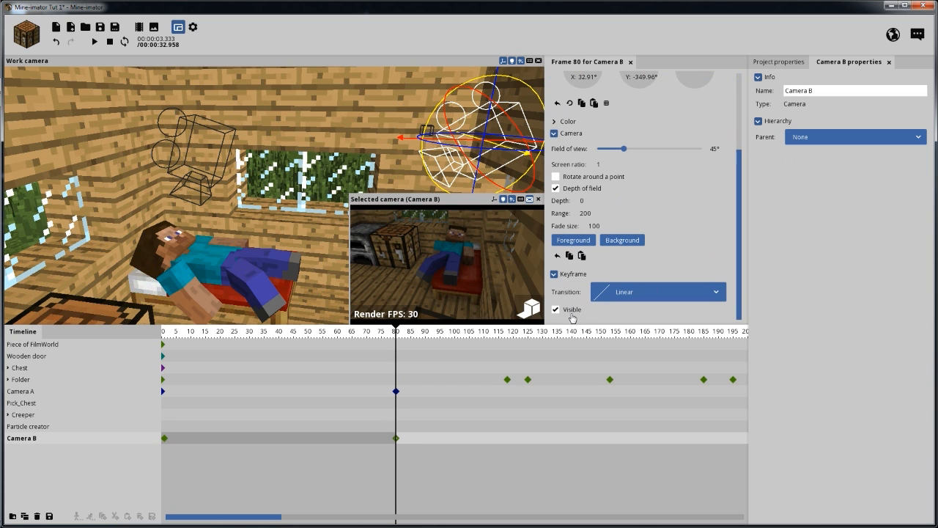
Turn off the visibility of Camera A's keyframe at frame 80 and scrub across it with nothing selected to check the active camera.
click(396, 392)
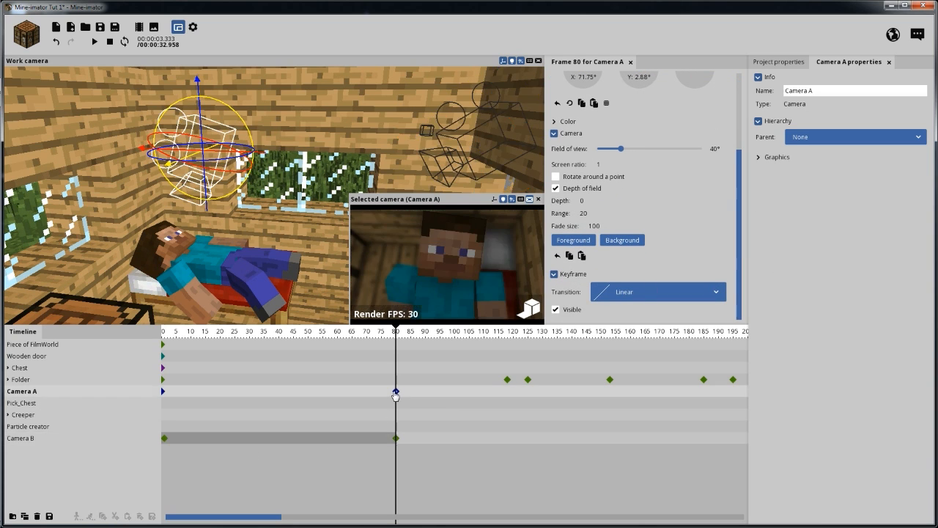
click(560, 312)
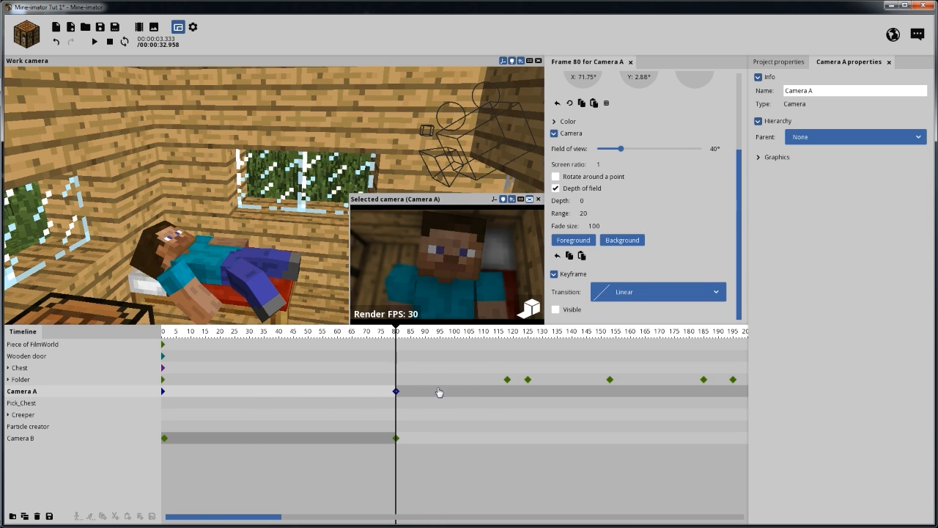
click(402, 331)
scroll(408, 359, down, 5)
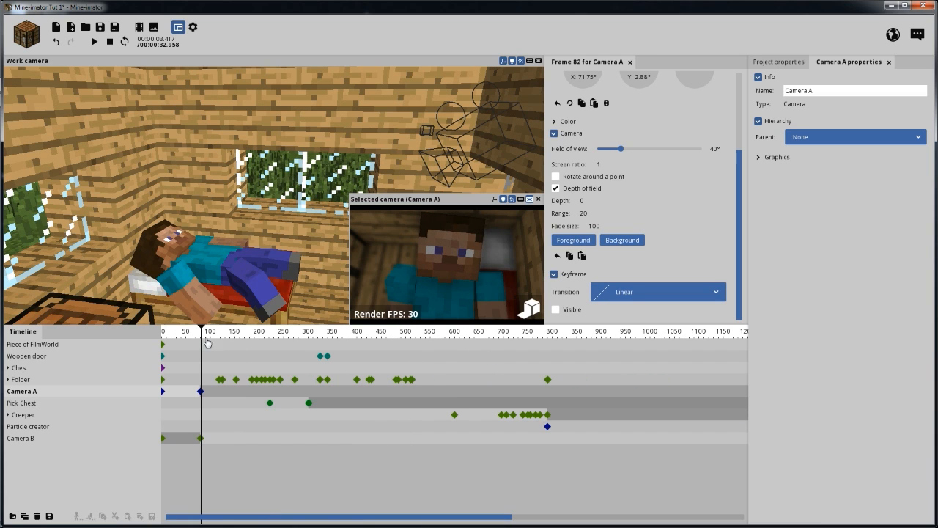
click(166, 334)
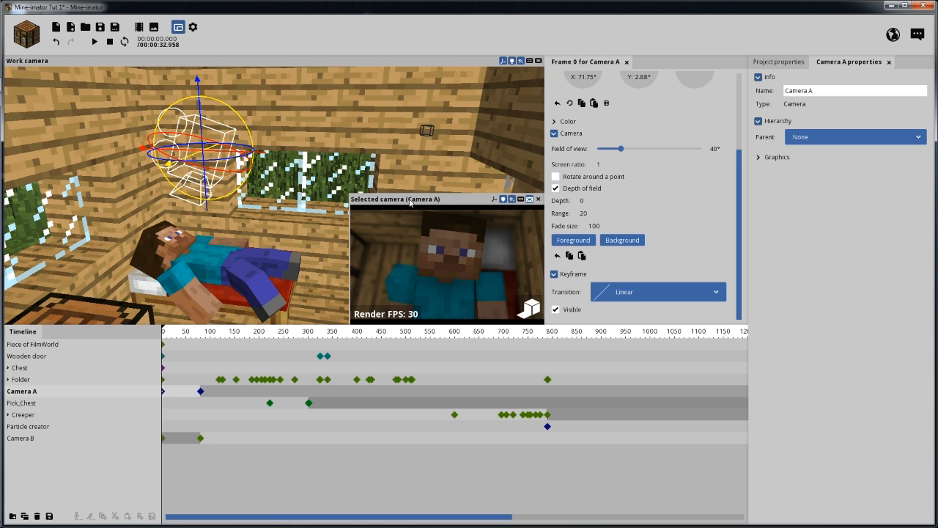
click(208, 488)
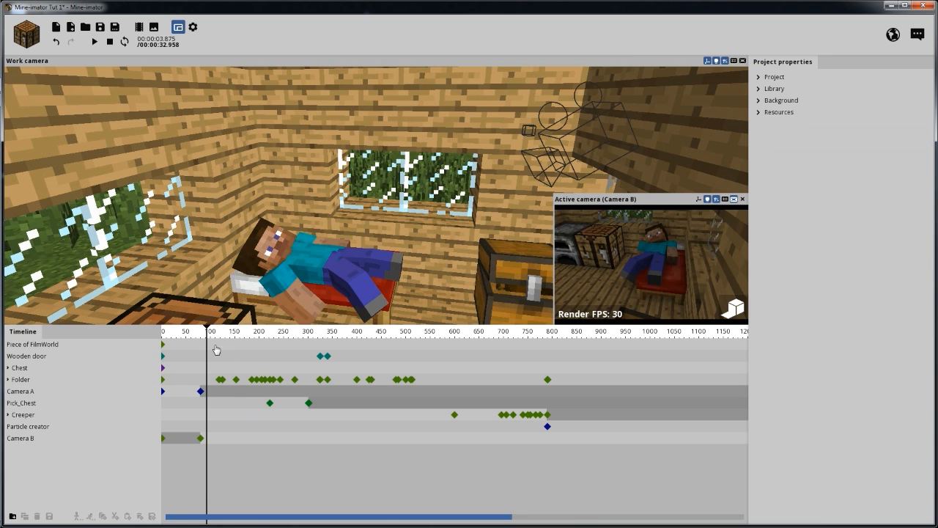
click(174, 331)
click(153, 334)
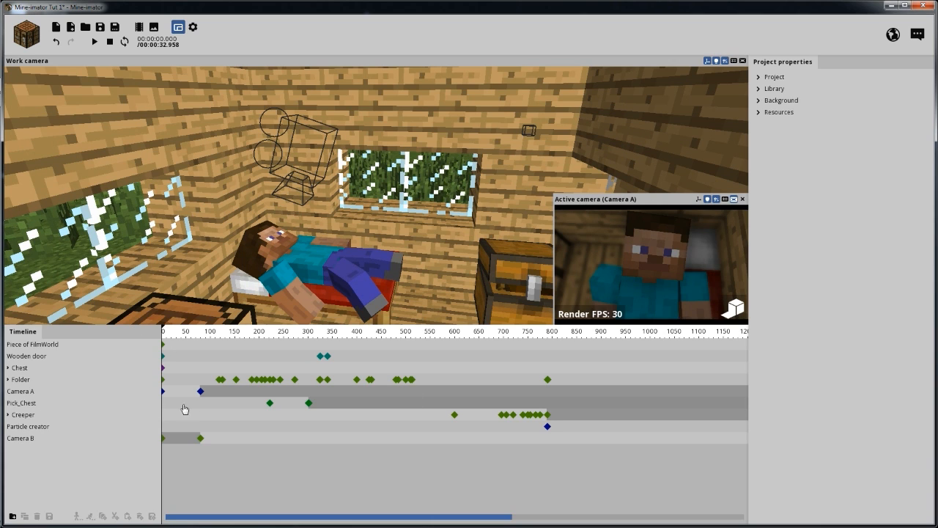
Inspect Camera A's keyframe at frame 80, and play the animation from frame 0 through the active camera.
click(200, 392)
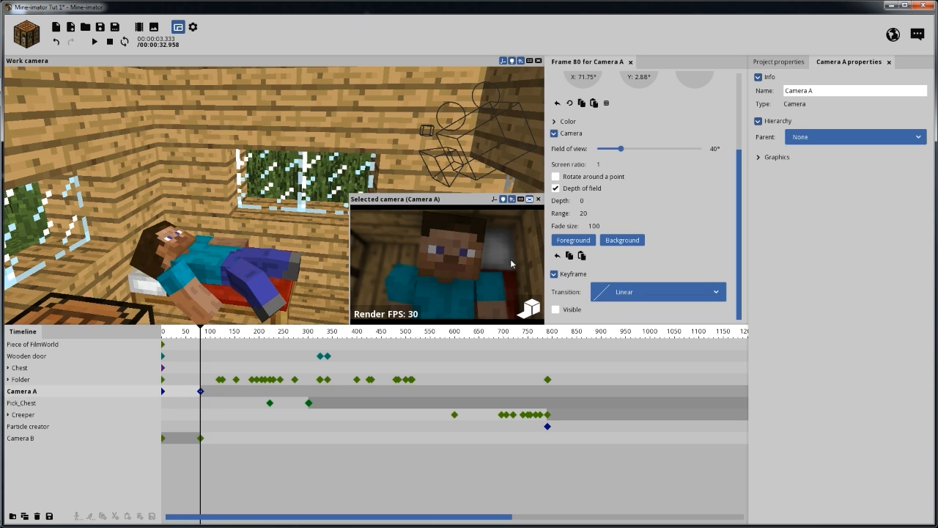
click(182, 473)
drag(188, 333, 197, 334)
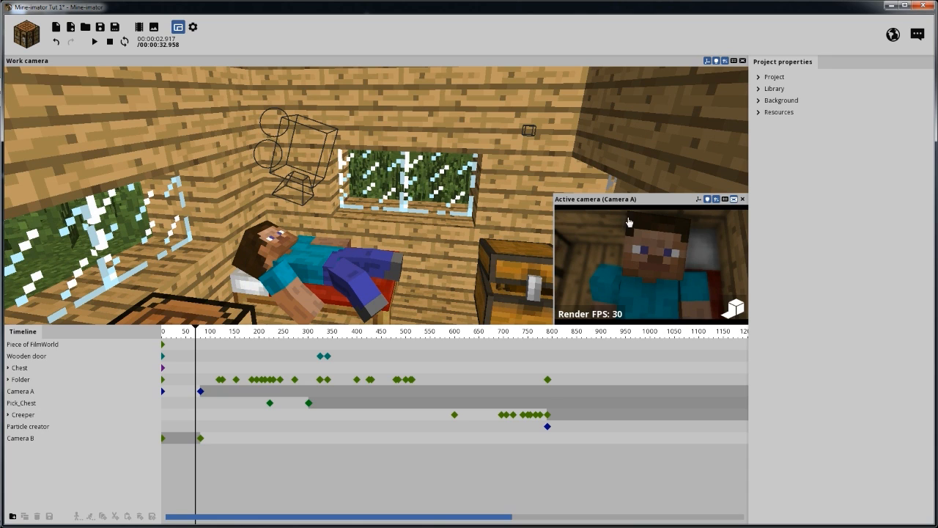
drag(184, 328, 160, 333)
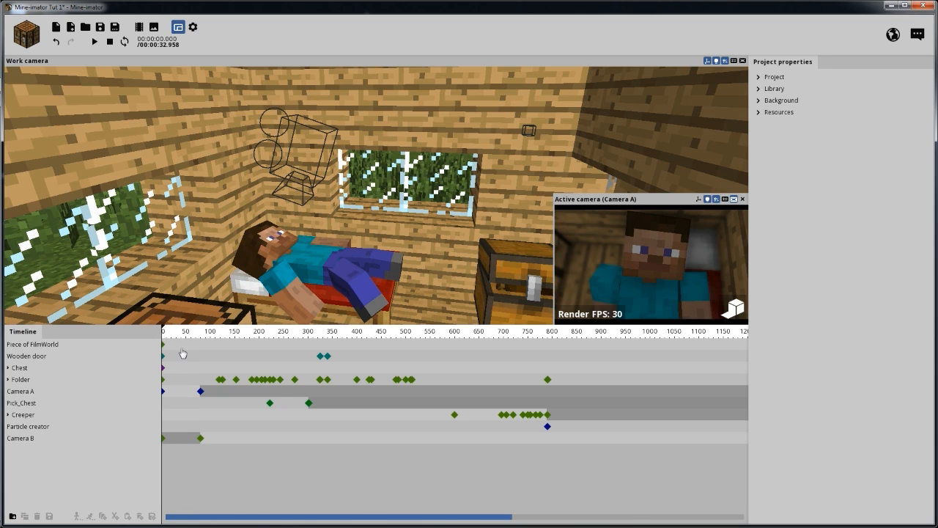
key(space)
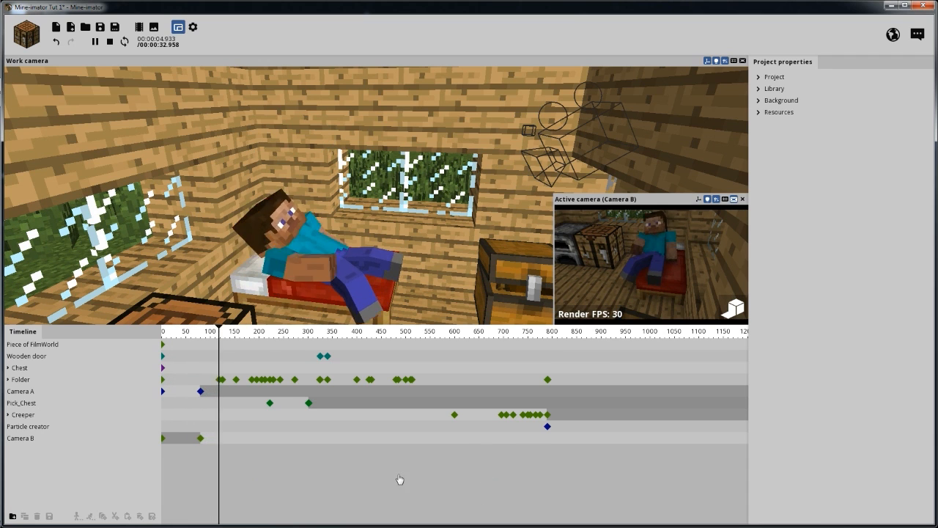
Move Camera B's frame 80 view to face the bed's side with the windows behind it, and play its motion from the start.
click(201, 438)
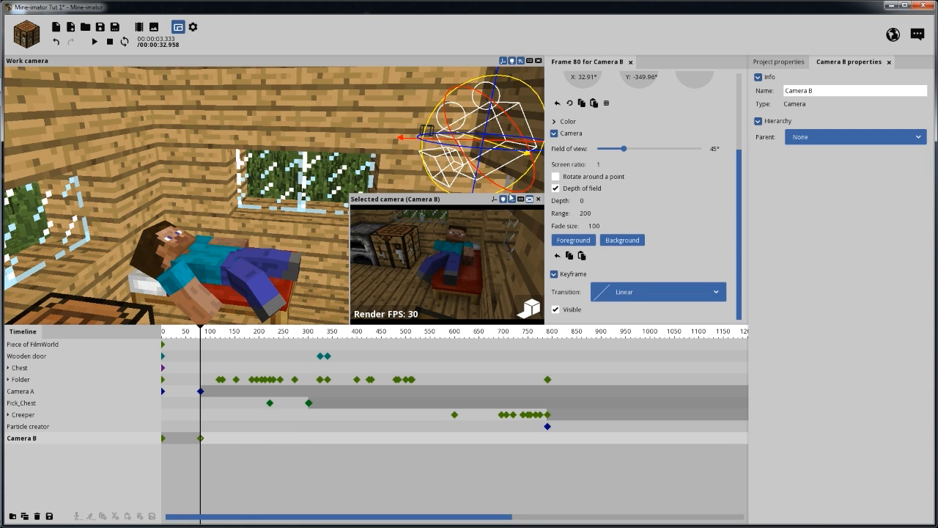
right_drag(477, 253, 478, 262)
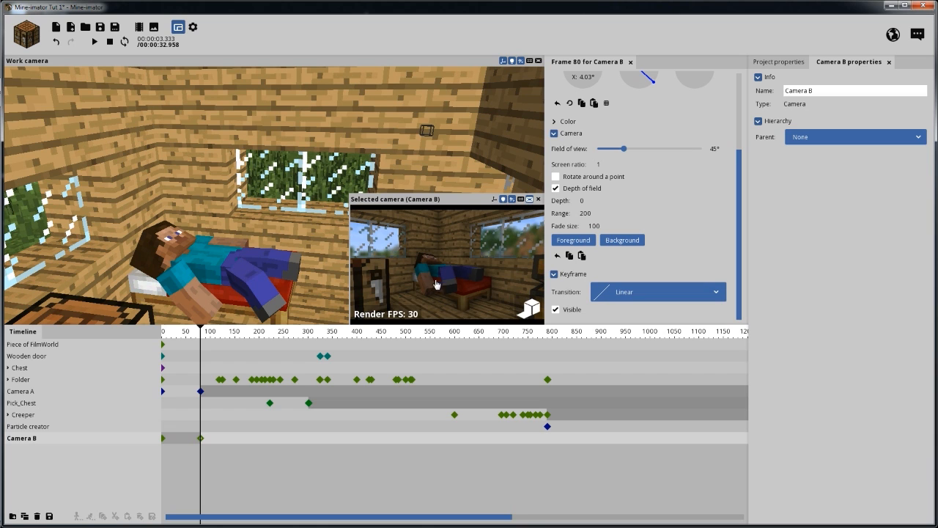
drag(203, 335, 152, 331)
key(space)
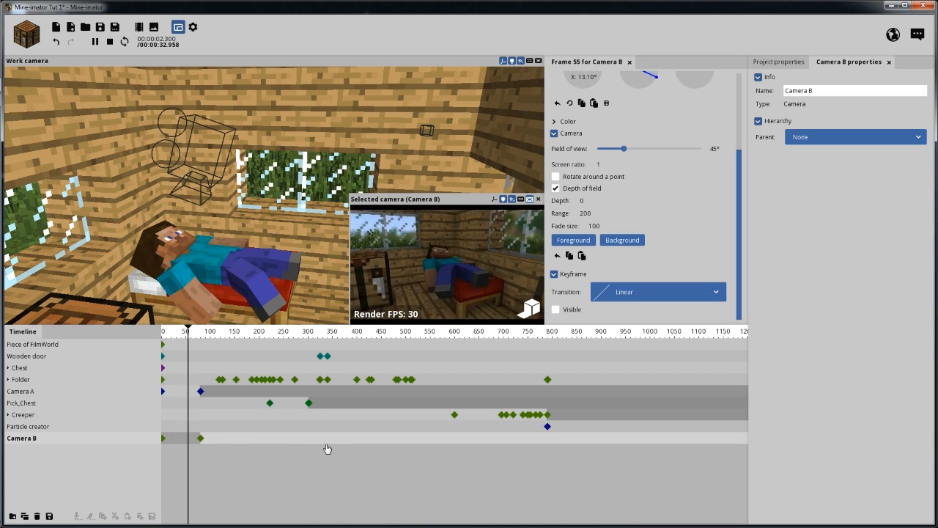
key(space)
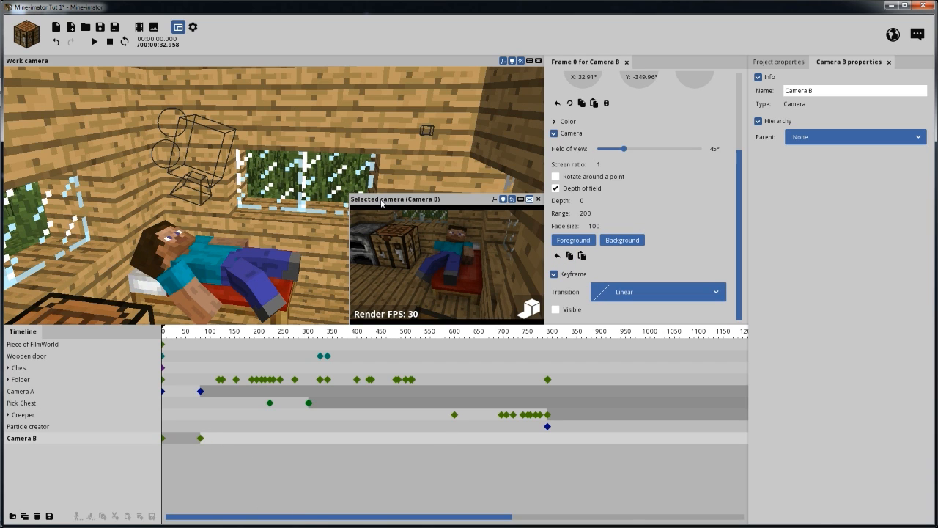
key(space)
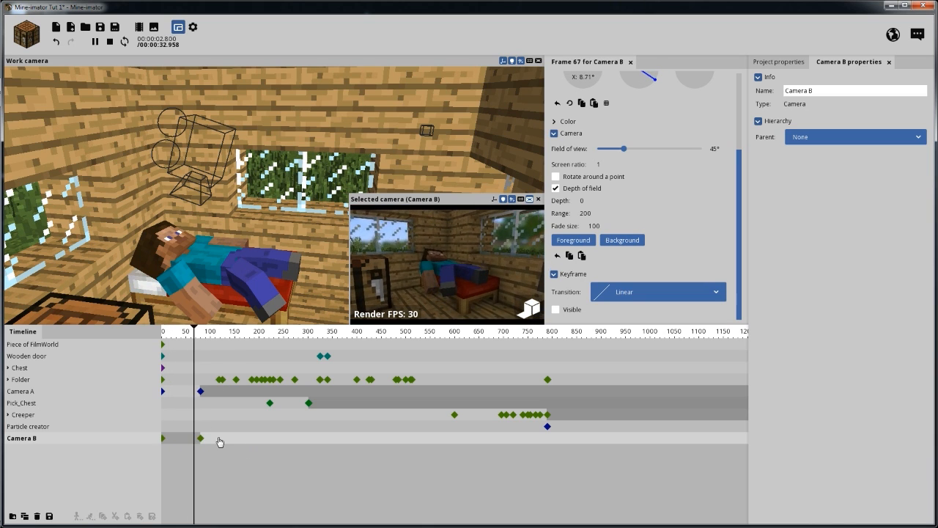
key(space)
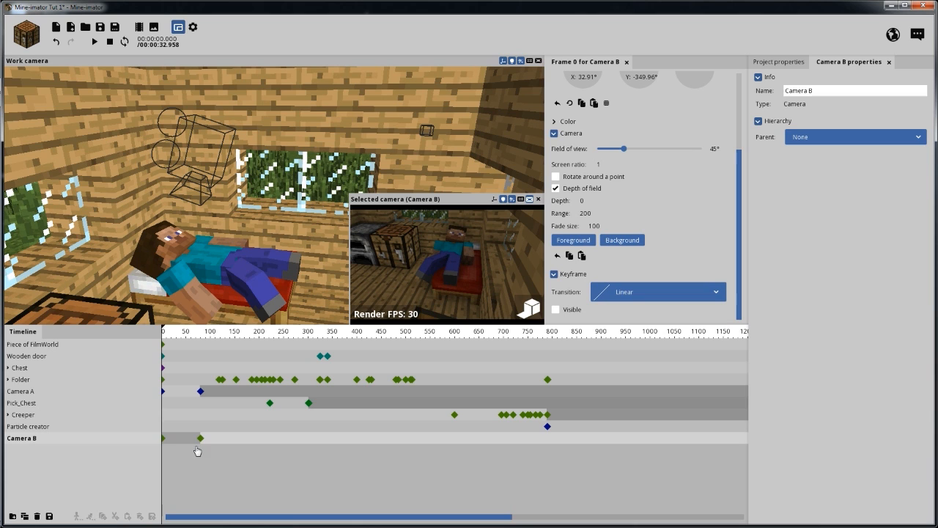
Deselect Camera B and play from frame 0 through the active camera to past frame 150.
click(181, 488)
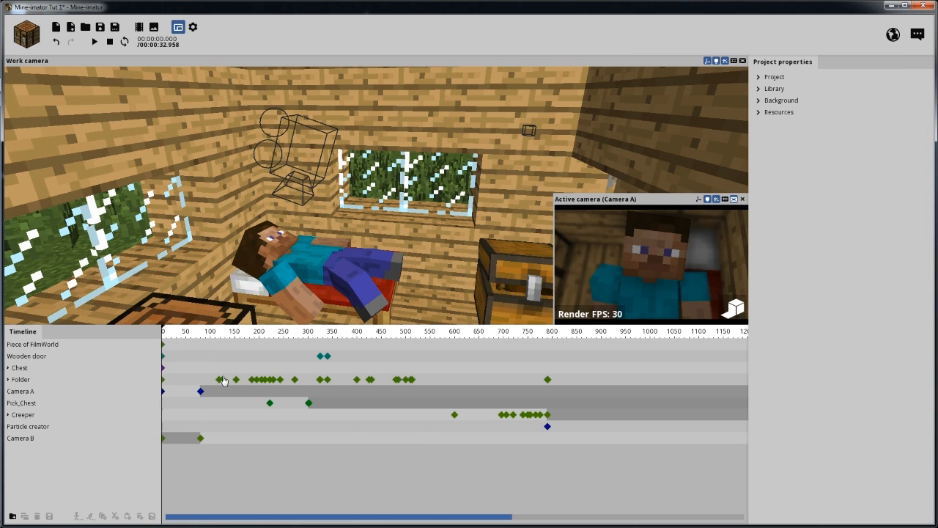
key(space)
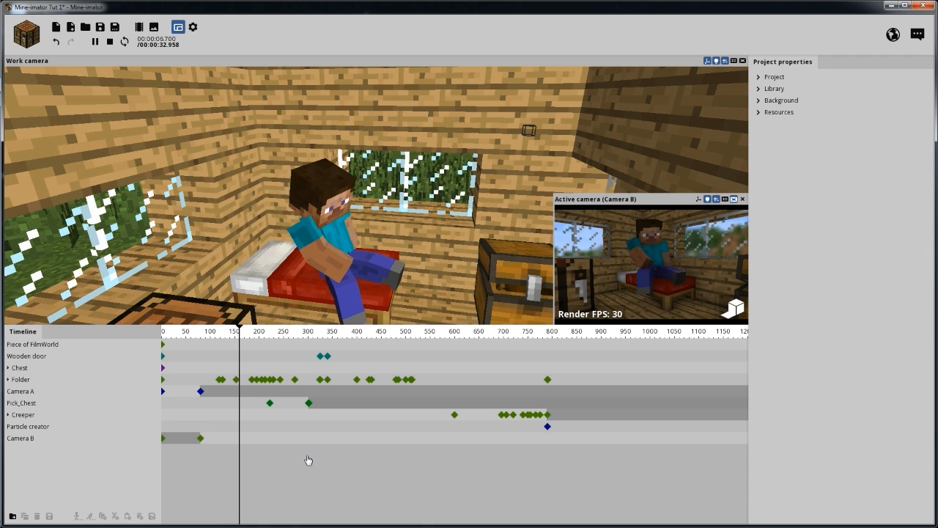
key(space)
Add a Camera A keyframe at frame 150 and turn on its visibility.
click(241, 397)
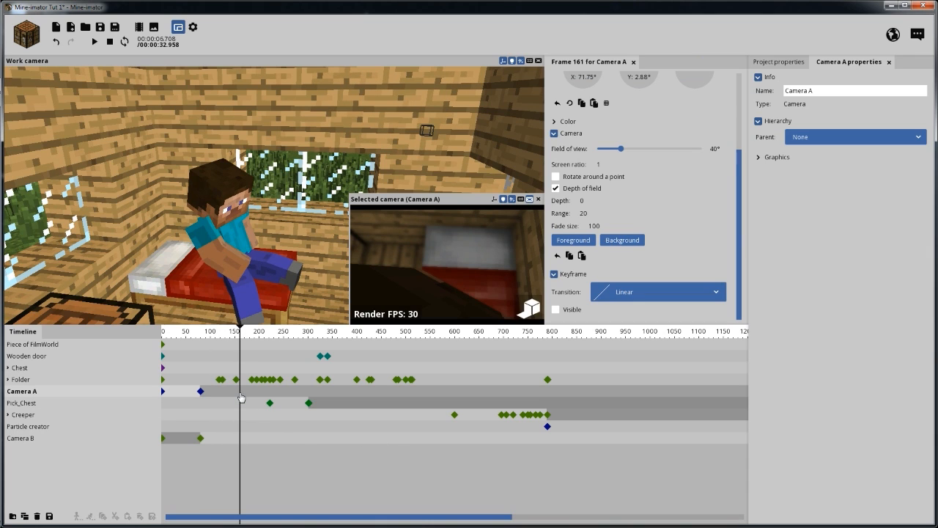
click(237, 397)
click(235, 395)
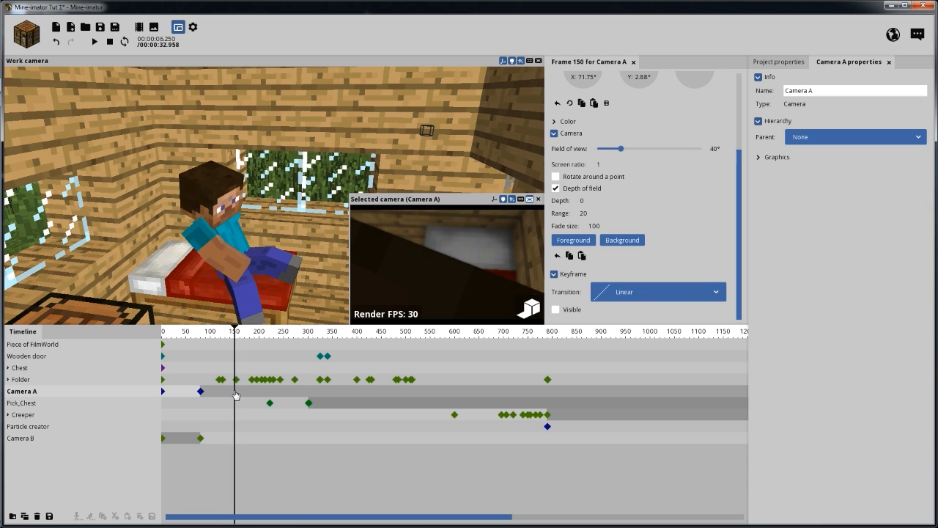
click(234, 394)
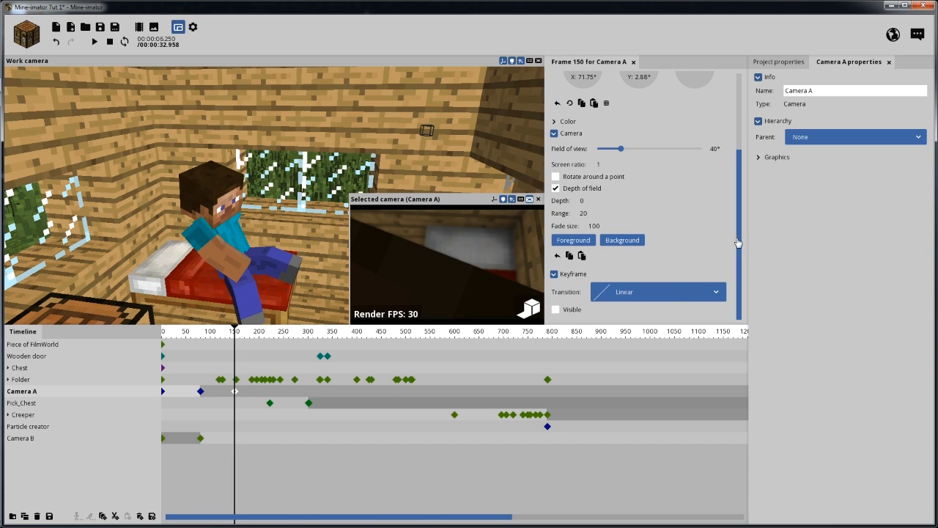
click(565, 313)
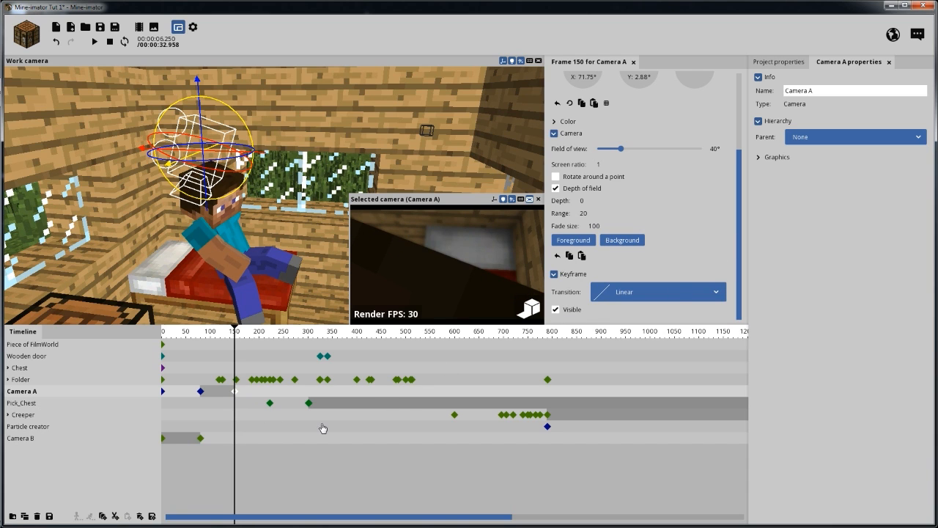
Add a Camera B keyframe at frame 150, aligned with Camera A's keyframe, and turn off its visibility.
click(234, 441)
ctrl+scroll(249, 440, up, 5)
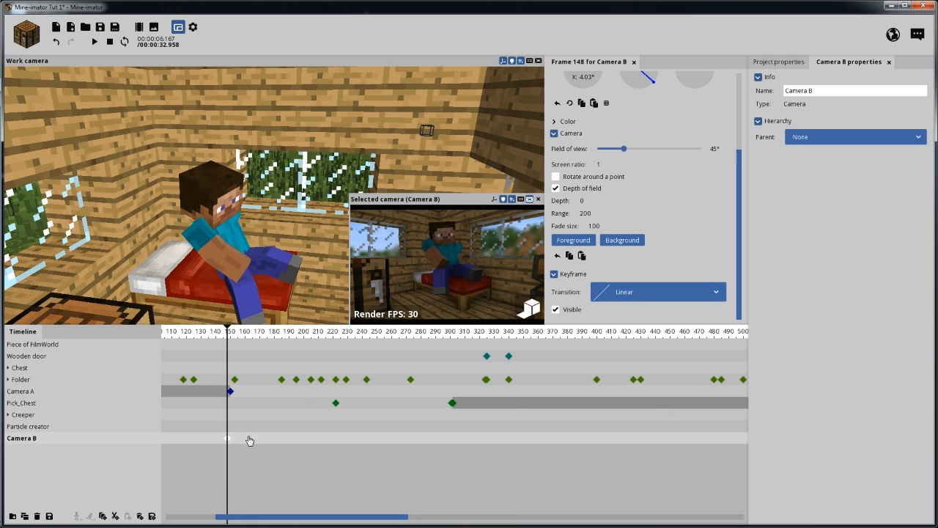
drag(306, 521, 270, 521)
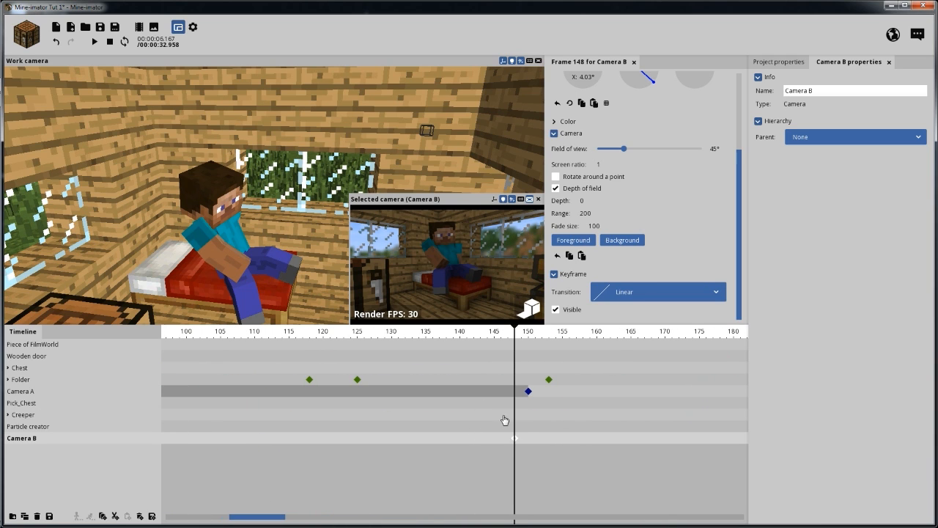
drag(516, 440, 526, 437)
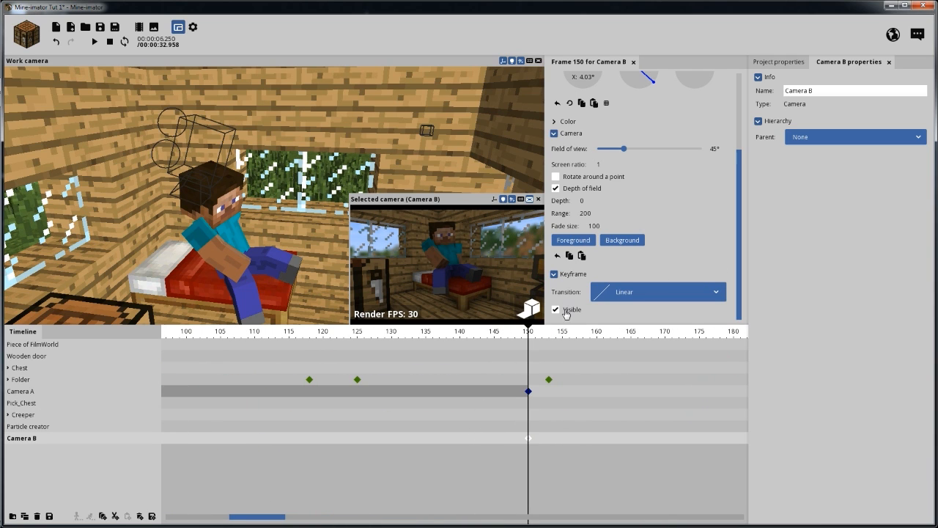
Move Camera A's view at frame 150 so it looks past the chest towards the character on the bed.
click(528, 391)
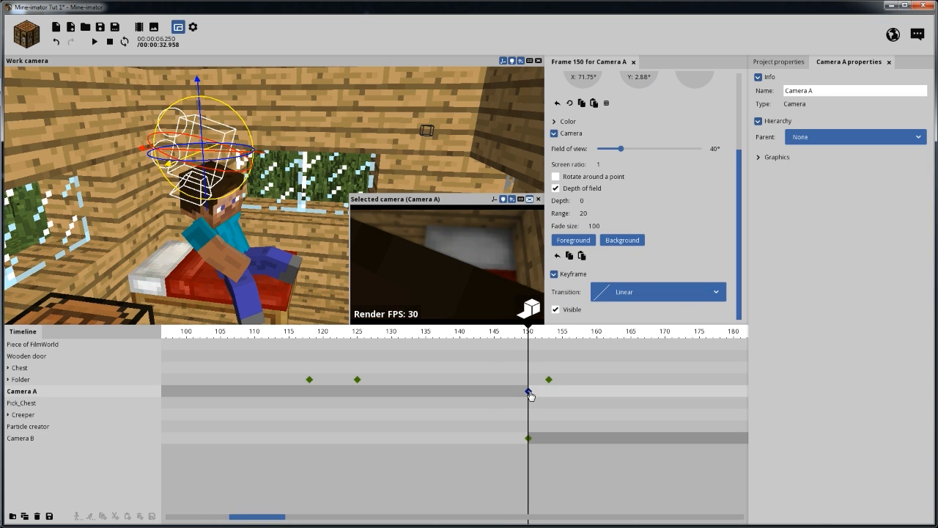
right_drag(446, 264, 395, 252)
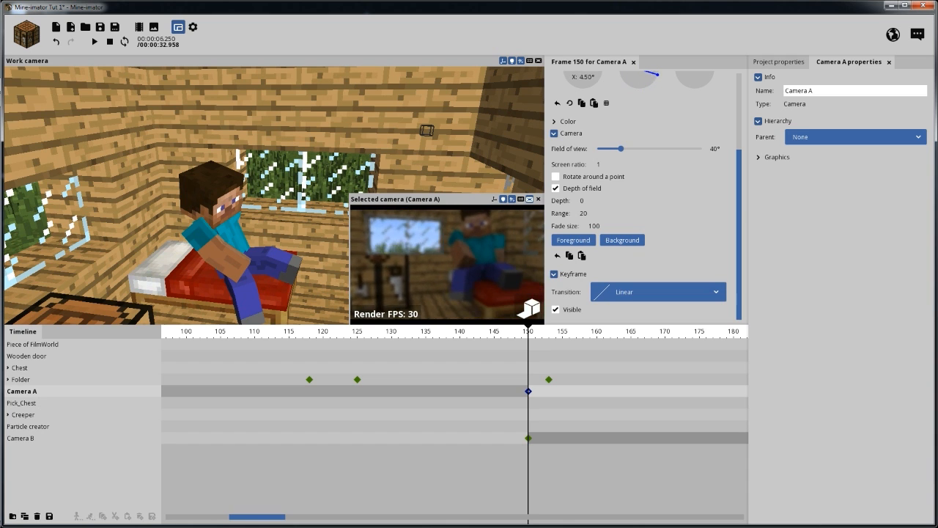
mouse_move(396, 253)
right_down()
mouse_move(465, 271)
mouse_move(399, 255)
right_up()
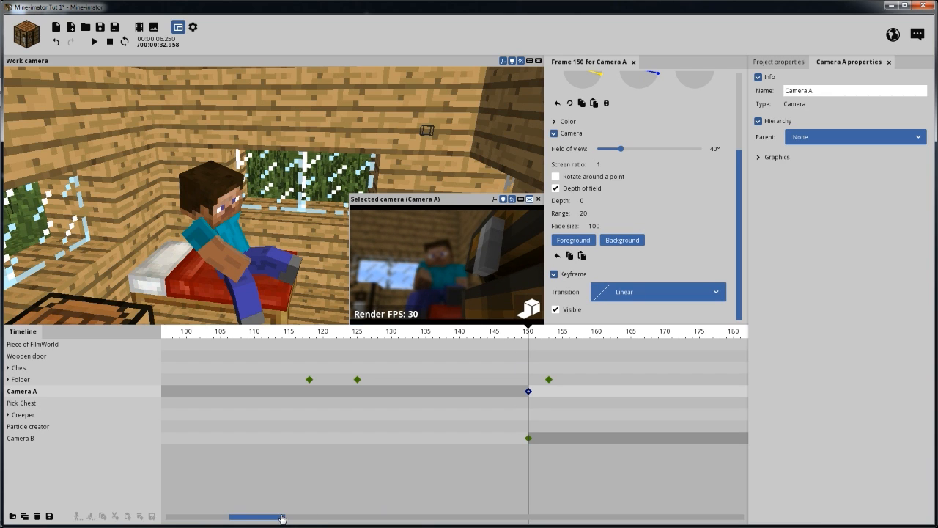
Play Camera A's own view from the start of the animation to review its motion towards frame 150.
click(436, 335)
scroll(425, 343, down, 5)
drag(395, 333, 138, 335)
key(space)
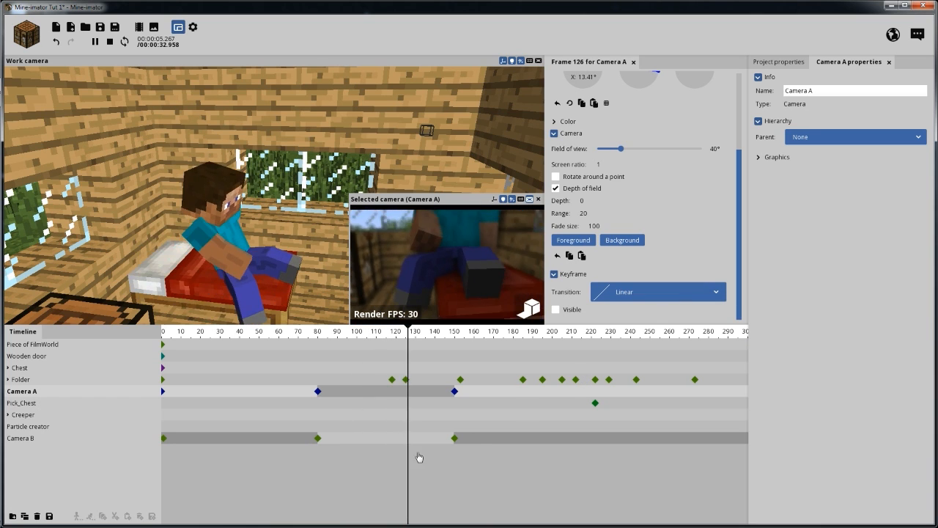
key(space)
Deselect the camera and play from frame 0 through the active camera to check the switches at frames 80 and 150.
click(264, 479)
drag(265, 337, 148, 337)
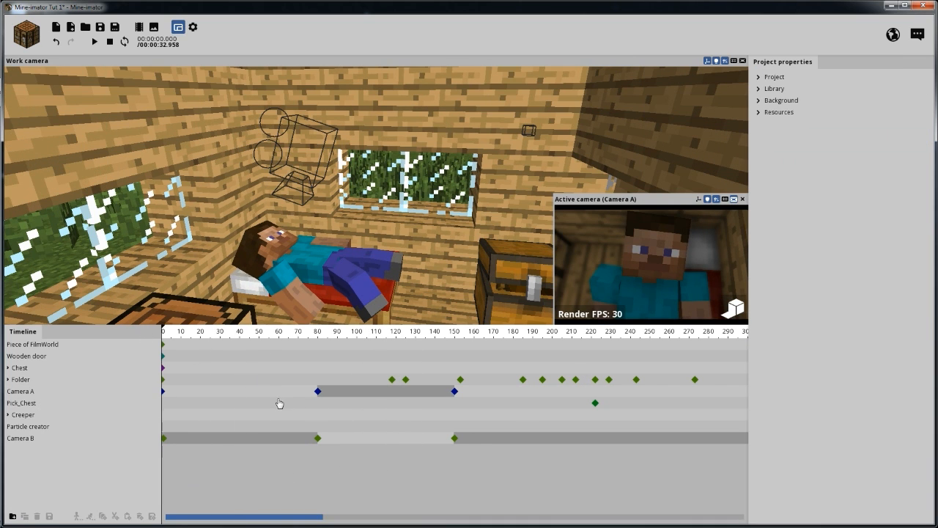
key(space)
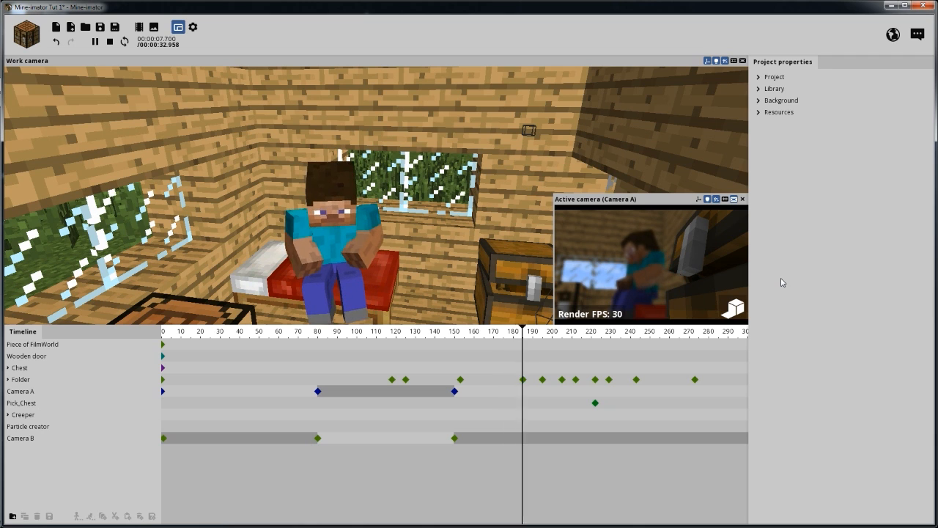
key(space)
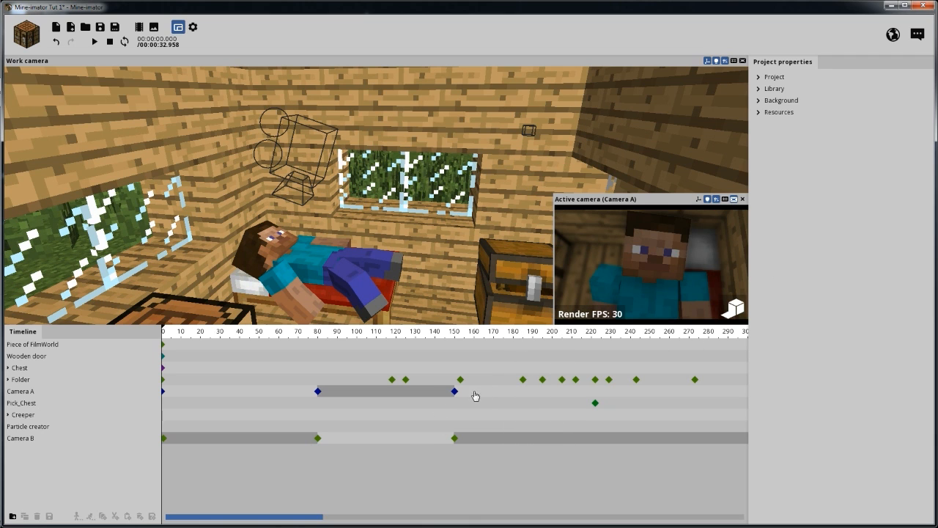
Select the frame 150 keyframes of Camera A and Camera B, and play the section leading up to them.
drag(473, 392, 431, 448)
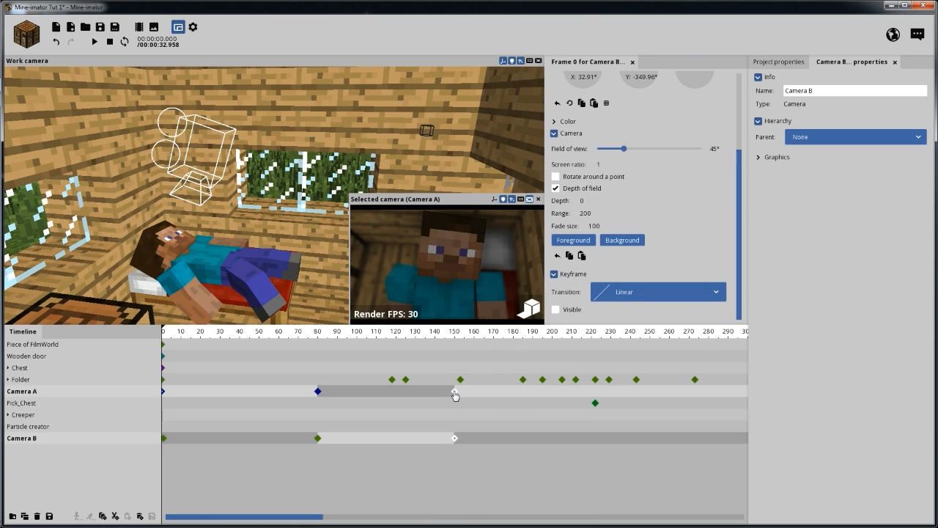
mouse_move(455, 396)
mouse_down()
mouse_move(521, 391)
mouse_move(412, 392)
mouse_move(475, 391)
mouse_move(420, 392)
mouse_move(467, 393)
mouse_move(454, 395)
mouse_up()
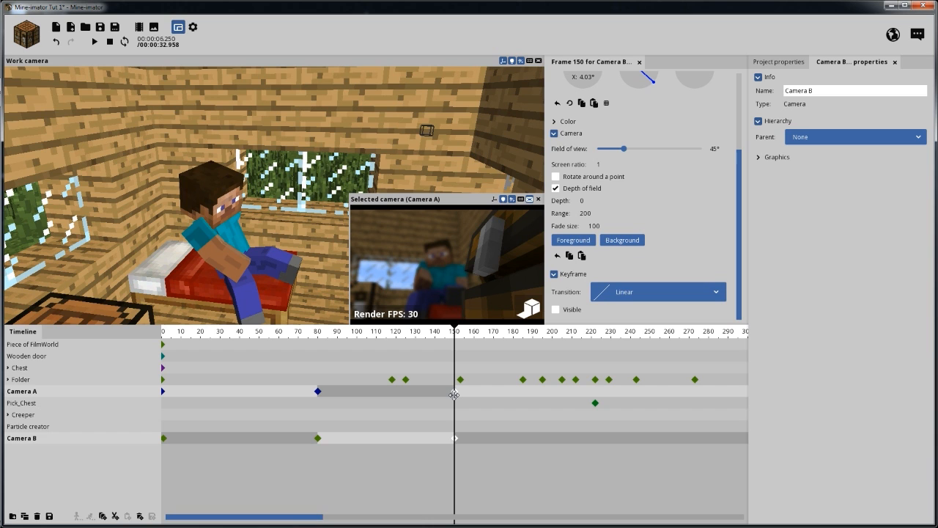
drag(420, 335, 372, 332)
key(space)
key(space)
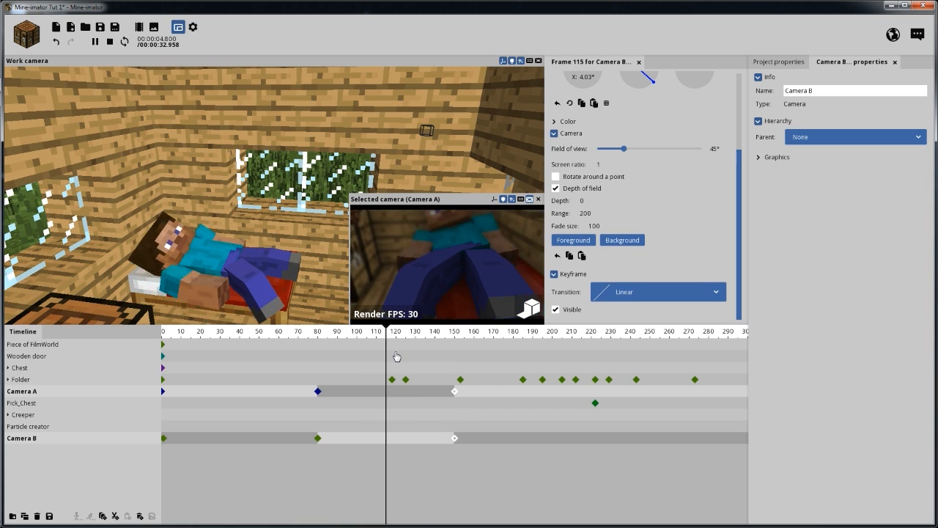
Deselect the cameras and play the section from frame 115 through the active camera to check the character's movement before the switch.
click(387, 477)
key(space)
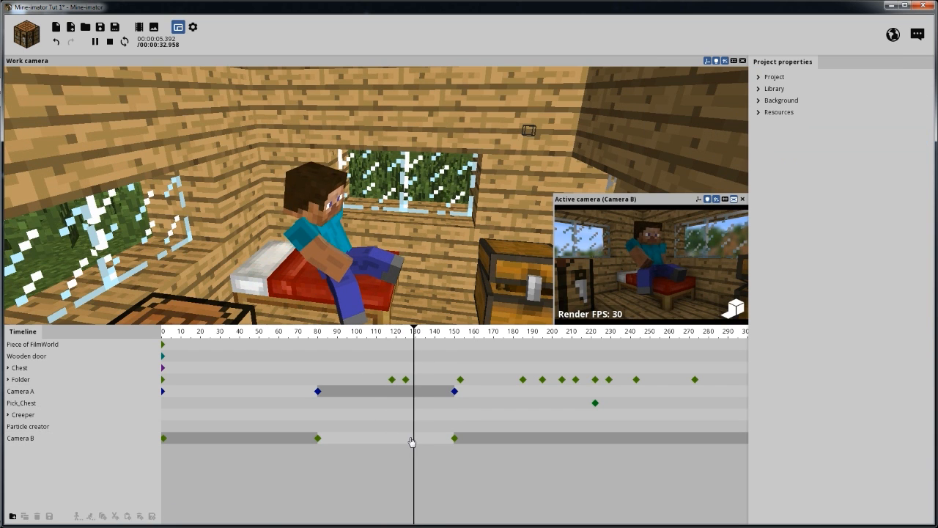
key(space)
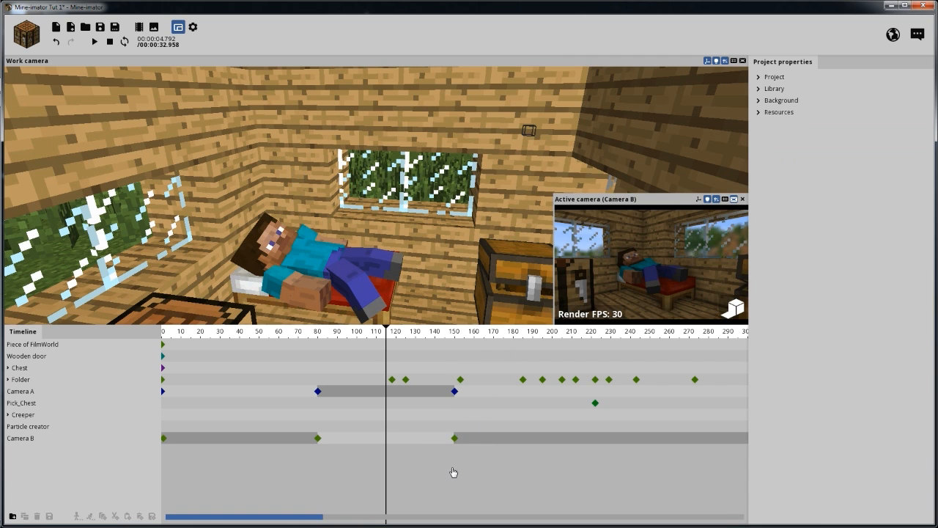
Move the frame 150 keyframes of Camera A and Camera B to frame 153, and play the switches from frame 73.
drag(453, 467, 463, 389)
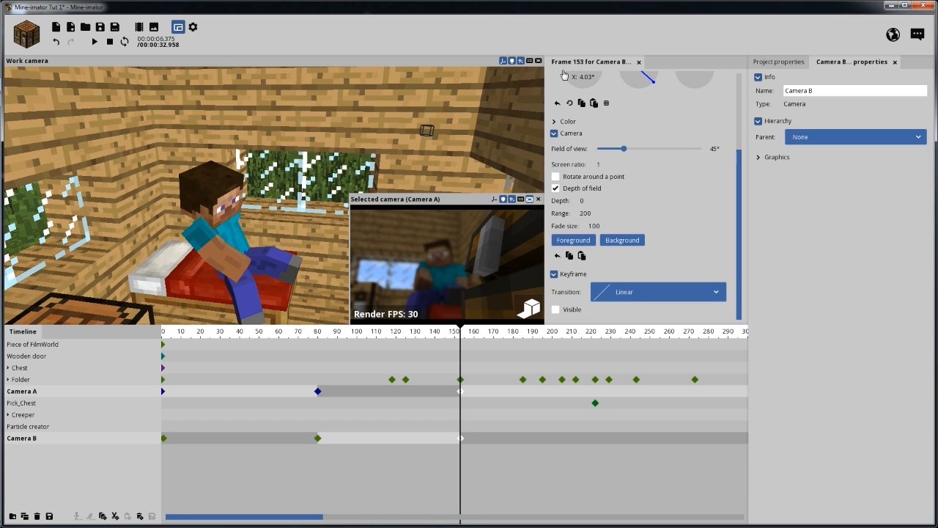
drag(439, 339, 303, 343)
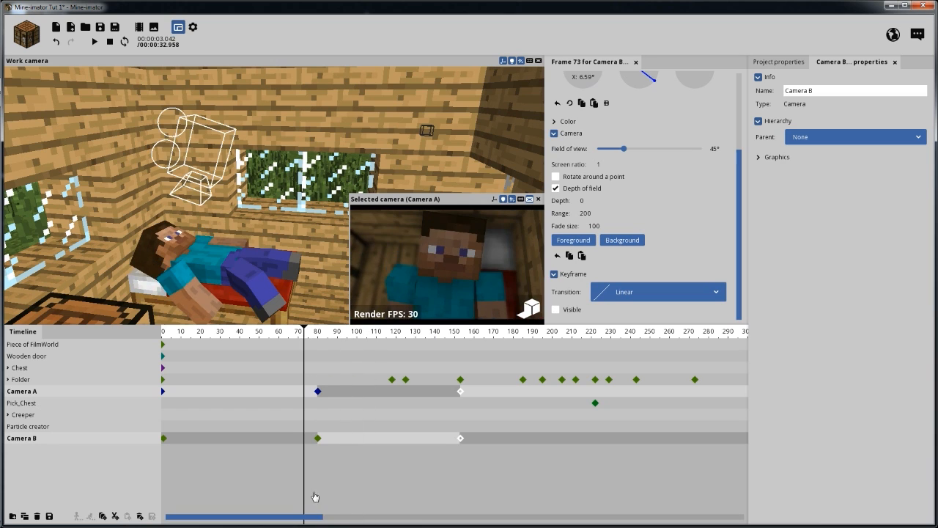
click(315, 482)
key(space)
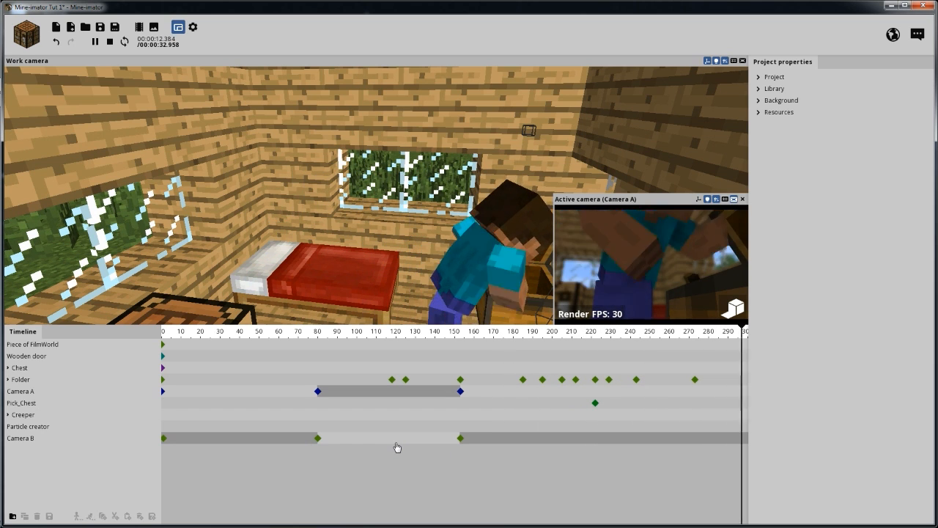
key(space)
Add a Camera A keyframe at frame 165, after the switch at frame 153.
drag(429, 331, 464, 350)
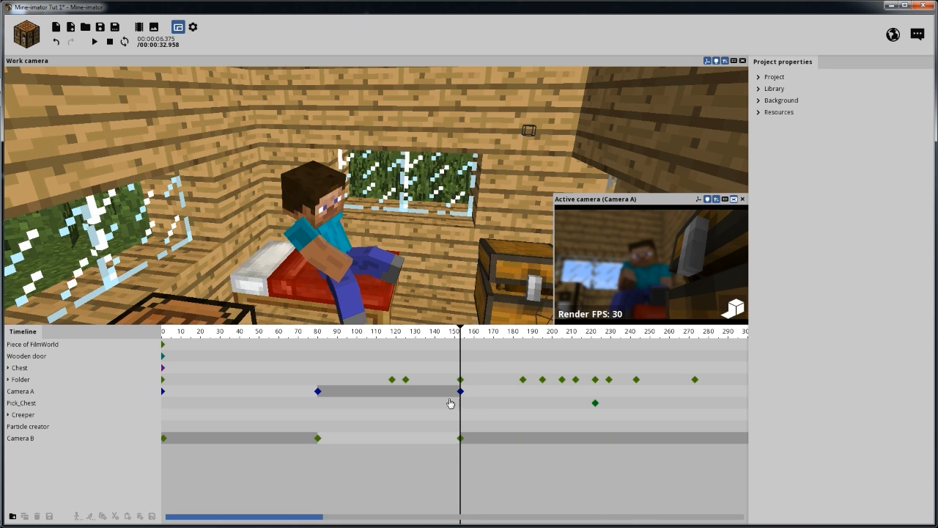
click(477, 392)
ctrl+scroll(494, 430, up, 4)
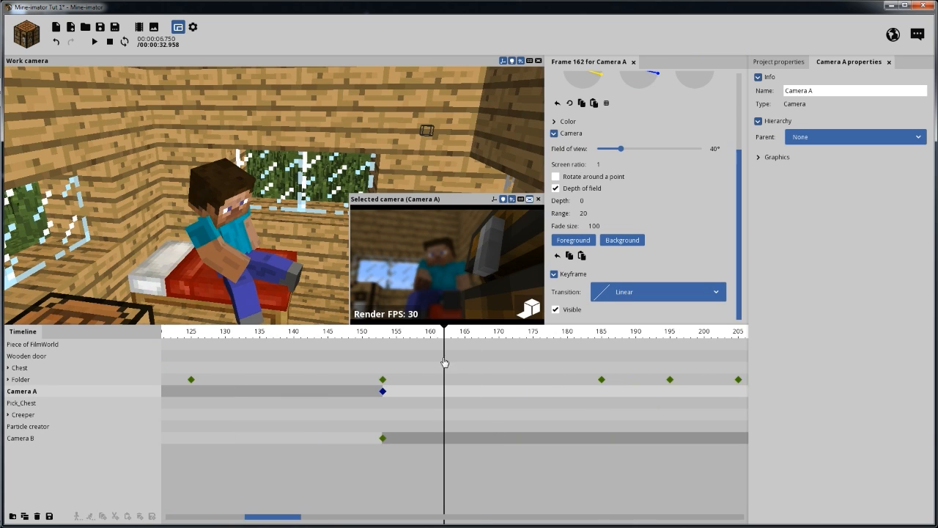
mouse_move(443, 335)
mouse_down()
mouse_move(484, 335)
mouse_move(383, 335)
mouse_move(430, 337)
mouse_up()
click(464, 396)
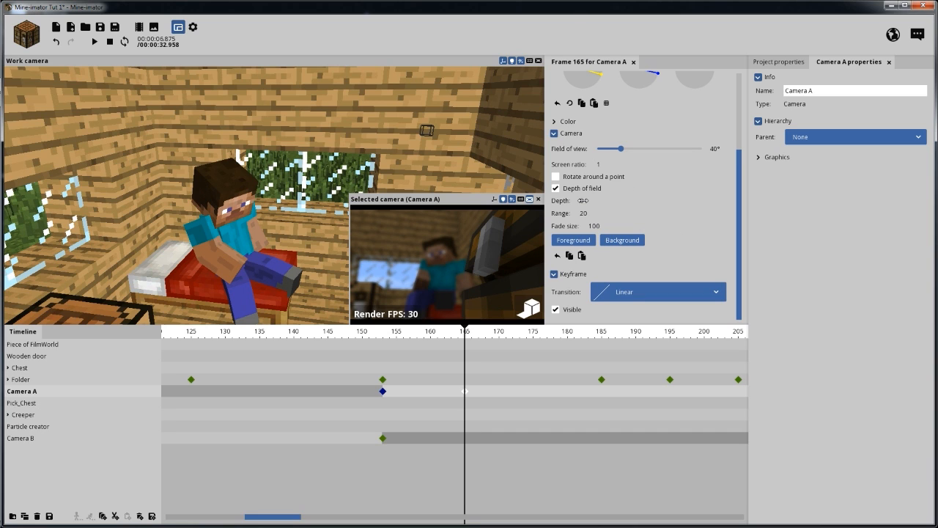
Set the depth of field of Camera A's frame 165 keyframe to depth 29 and fade size 200.
mouse_move(598, 199)
mouse_down()
mouse_move(623, 199)
mouse_move(613, 199)
mouse_up()
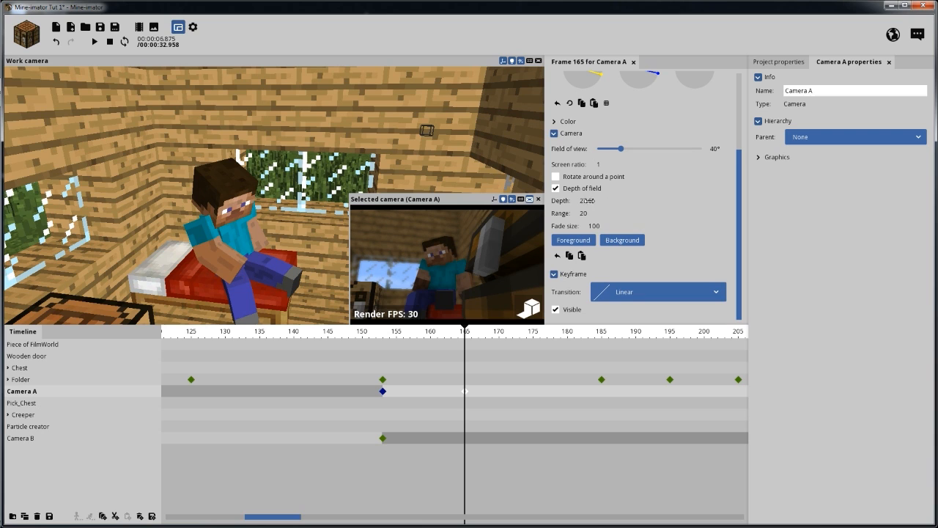
click(588, 200)
text(27)
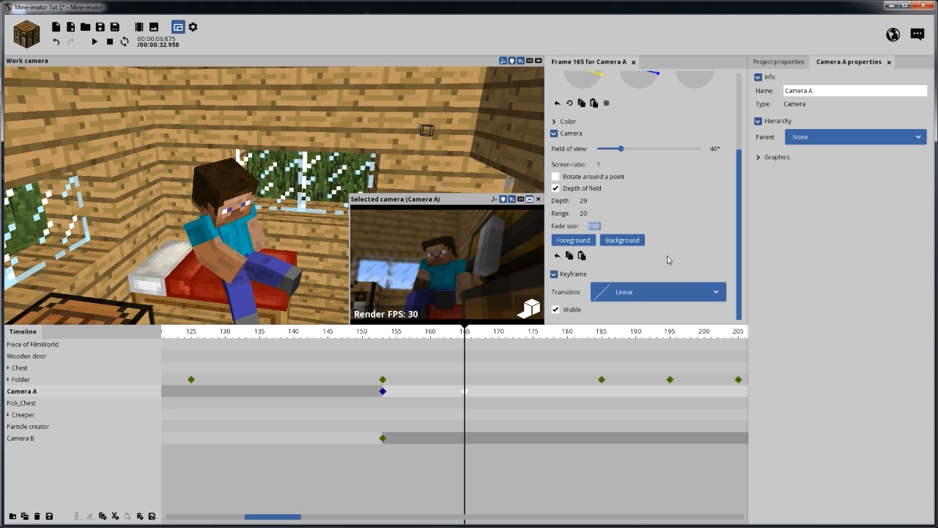
text(200)
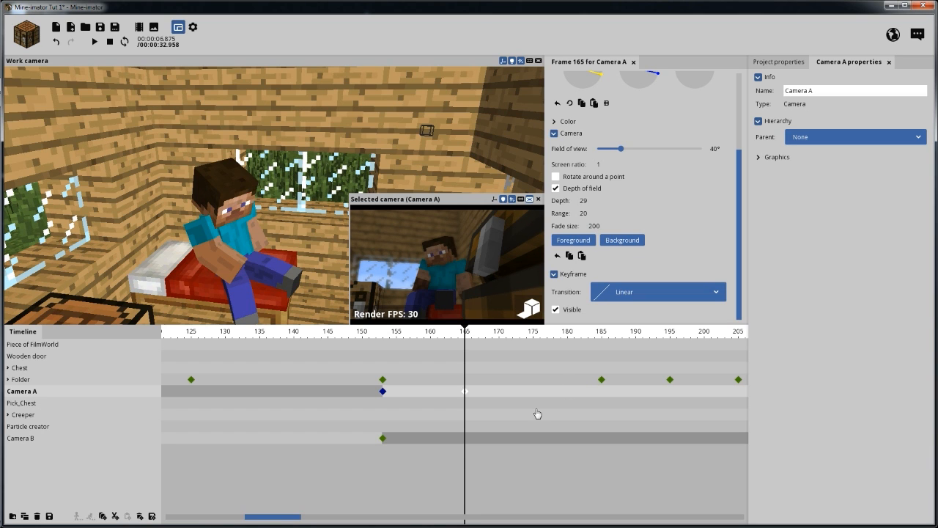
Set the transition of Camera A's frame 153 keyframe to Ease in and out (quadratic).
click(412, 480)
drag(412, 337, 371, 488)
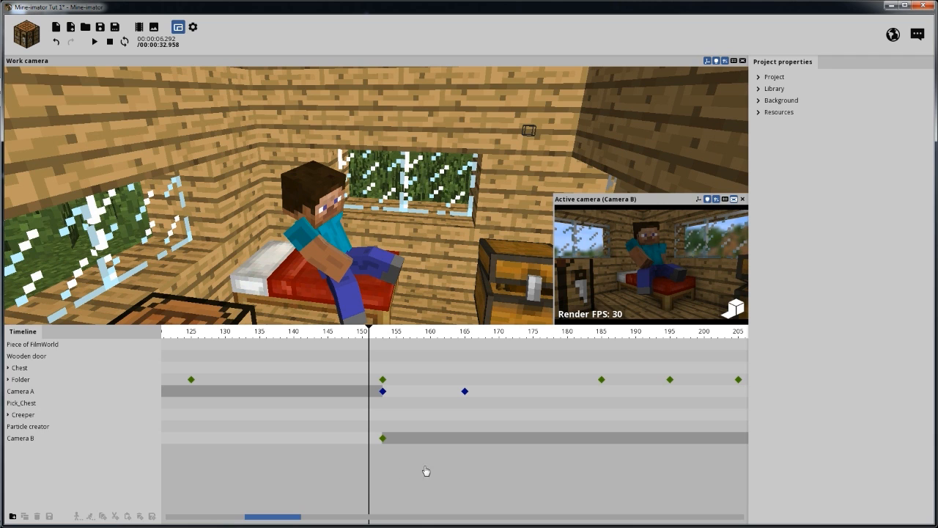
click(383, 390)
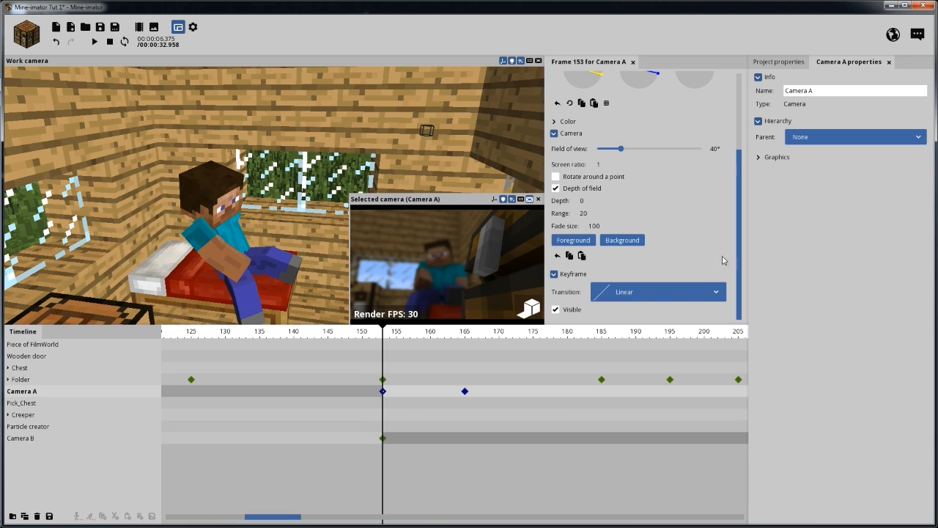
click(687, 294)
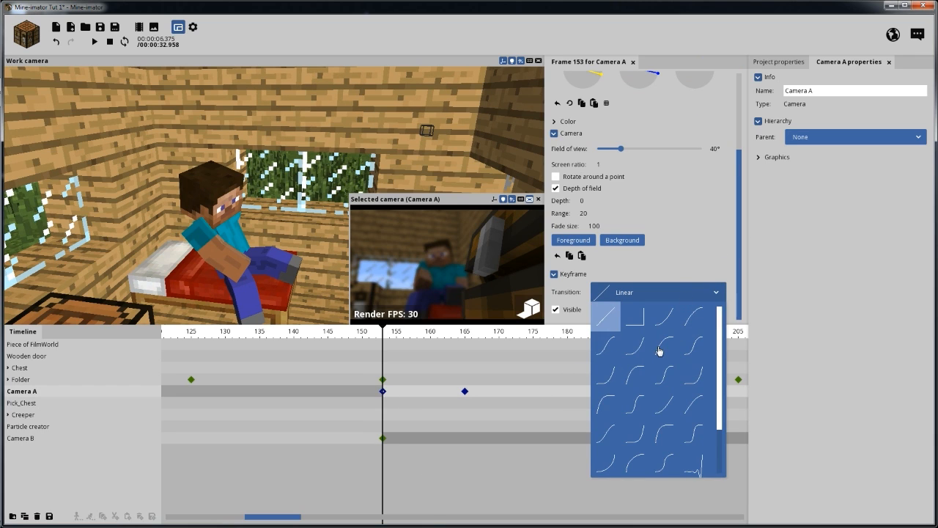
click(606, 346)
Deselect the camera and play from about frame 150 through the active camera to check the focus change after the switch.
click(378, 469)
click(364, 333)
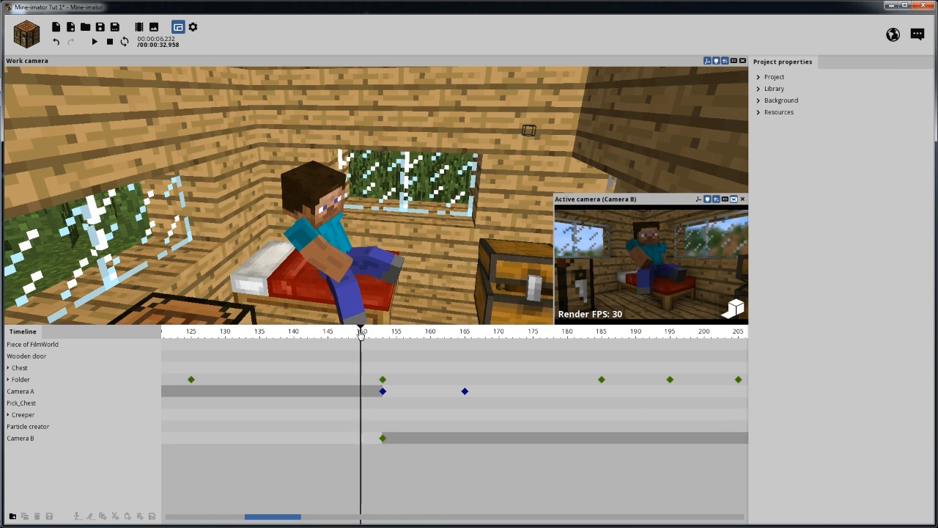
key(space)
click(373, 337)
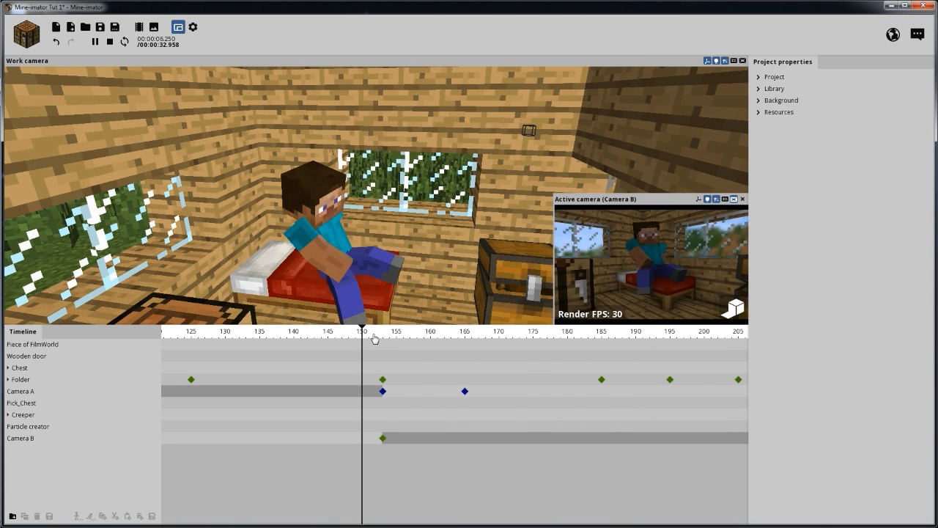
key(space)
click(396, 335)
key(space)
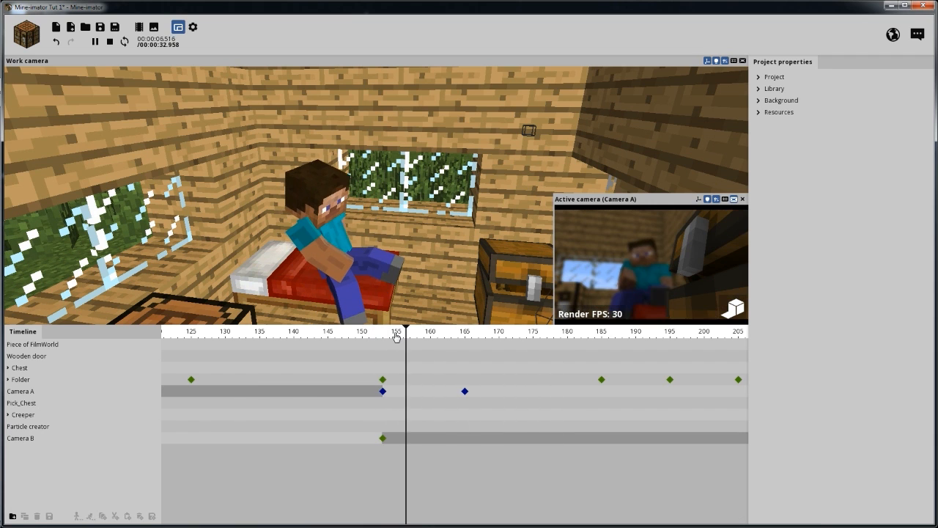
key(space)
Select Camera A's keyframes at frames 153 and 165 together and set their depth of field range to 5.
click(383, 391)
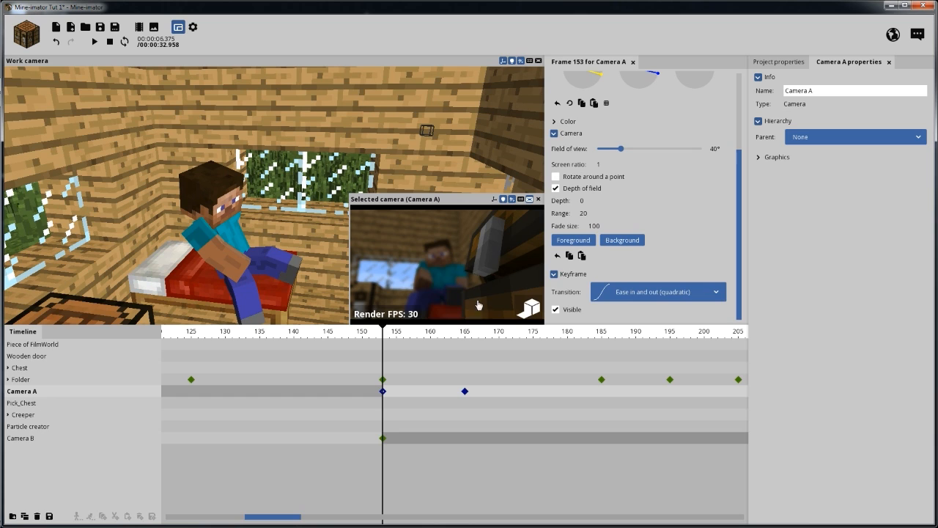
click(465, 393)
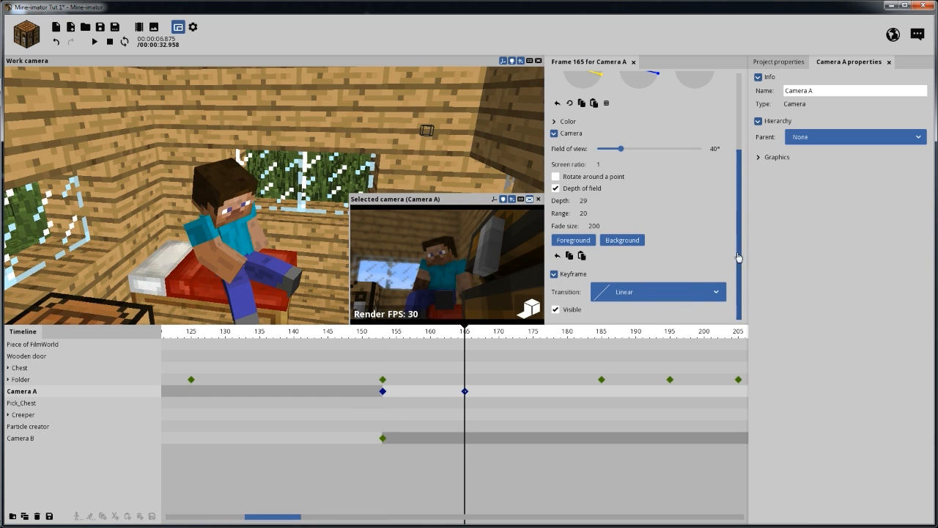
drag(473, 393, 382, 395)
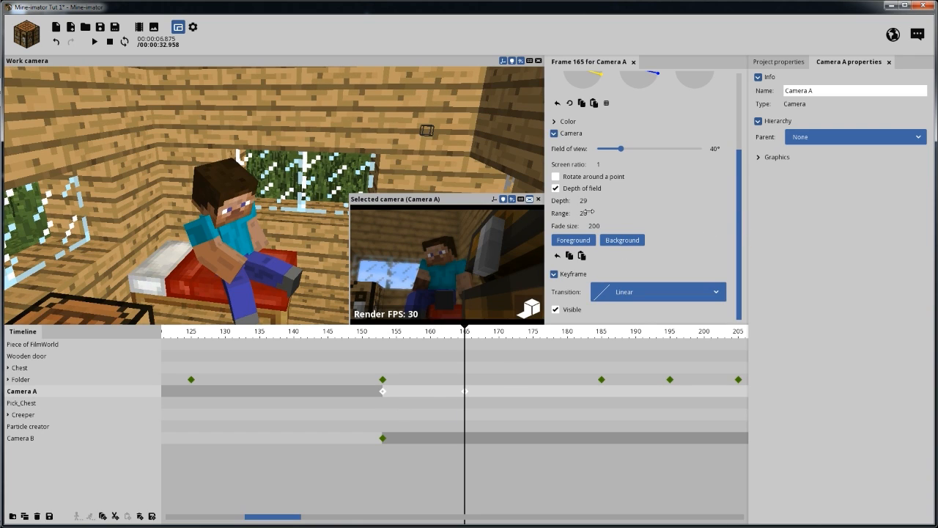
text(5)
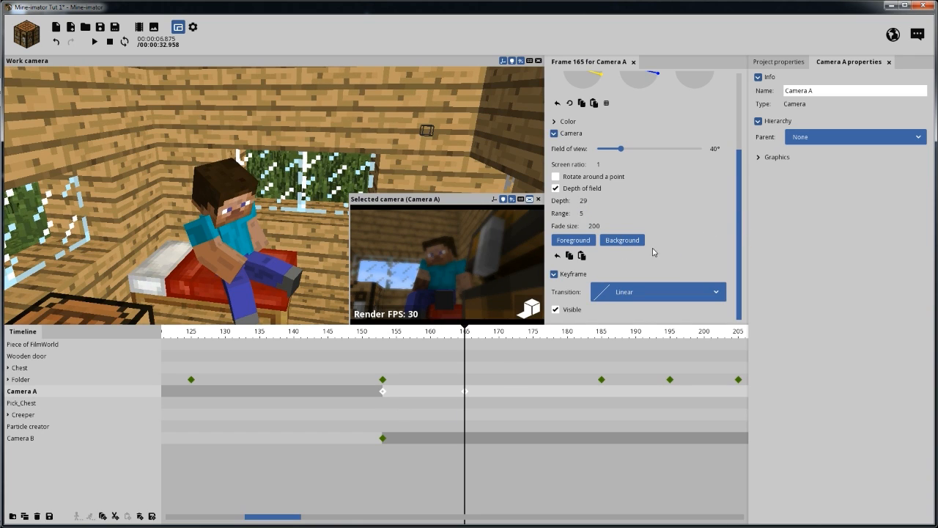
click(452, 495)
Set the depth of field depth of Camera A's frame 165 keyframe to 47 so the focus falls on the character.
click(465, 390)
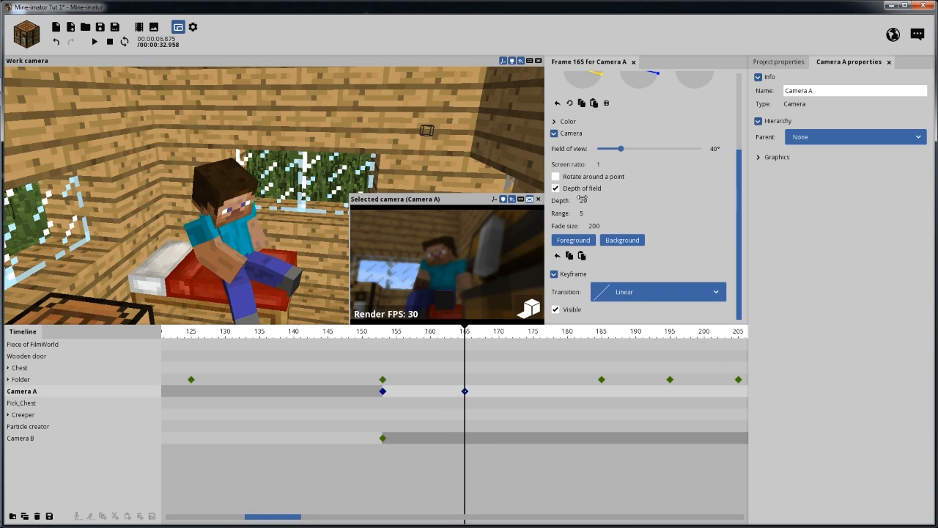
drag(582, 200, 598, 200)
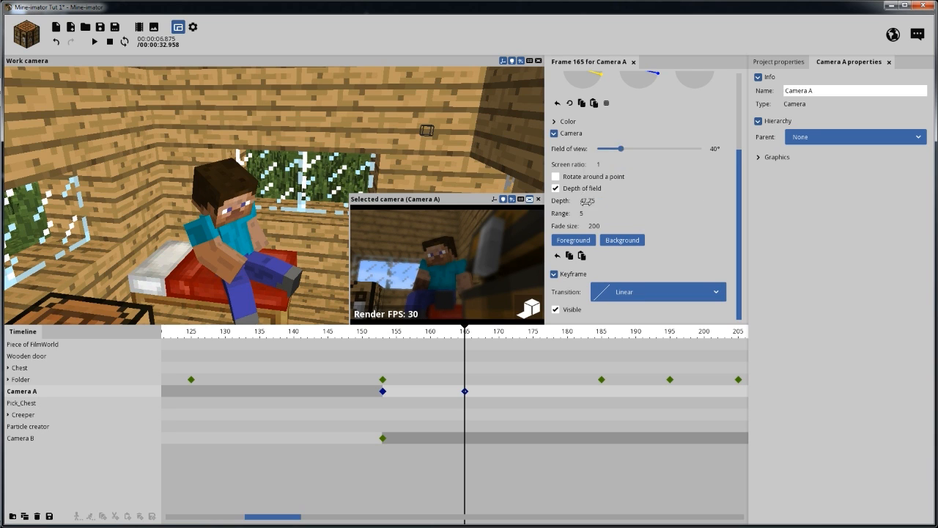
click(587, 201)
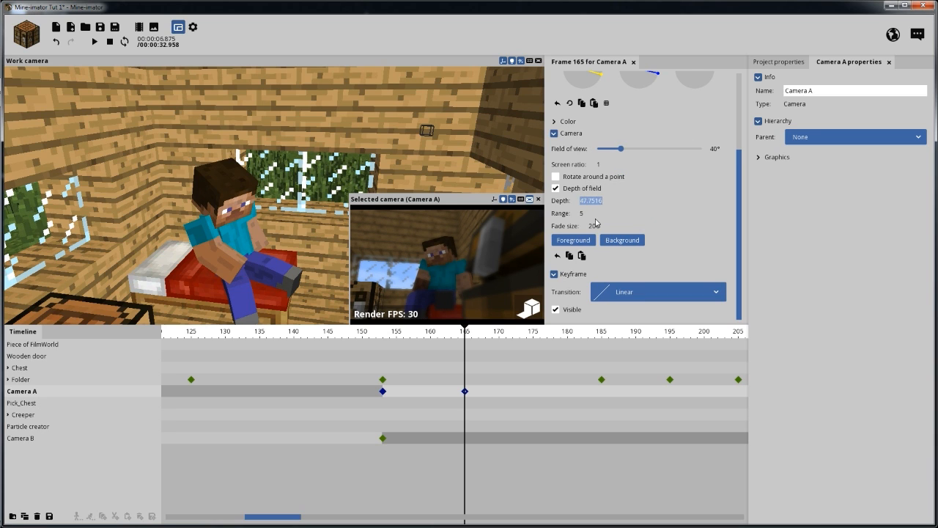
text(47)
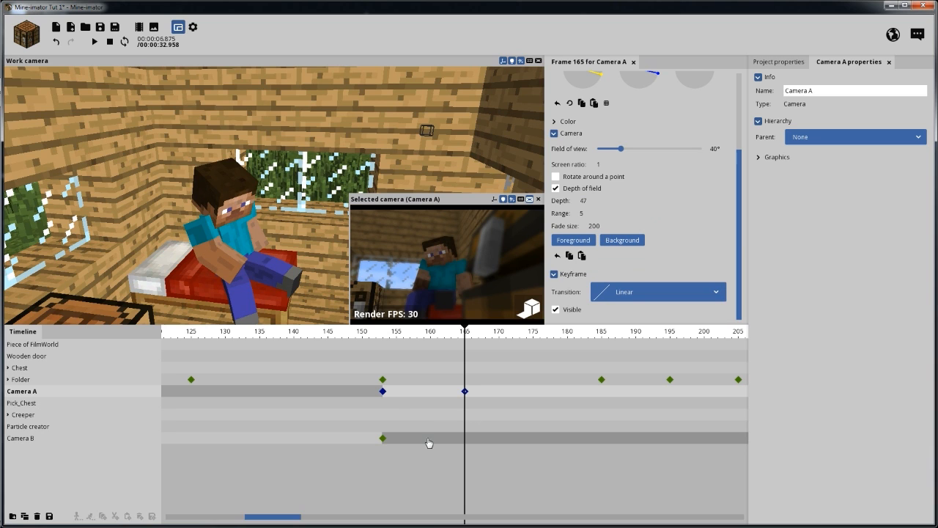
Set the depth and range of Camera A's frame 153 keyframe to 10 each, and scrub through the focus change.
click(381, 393)
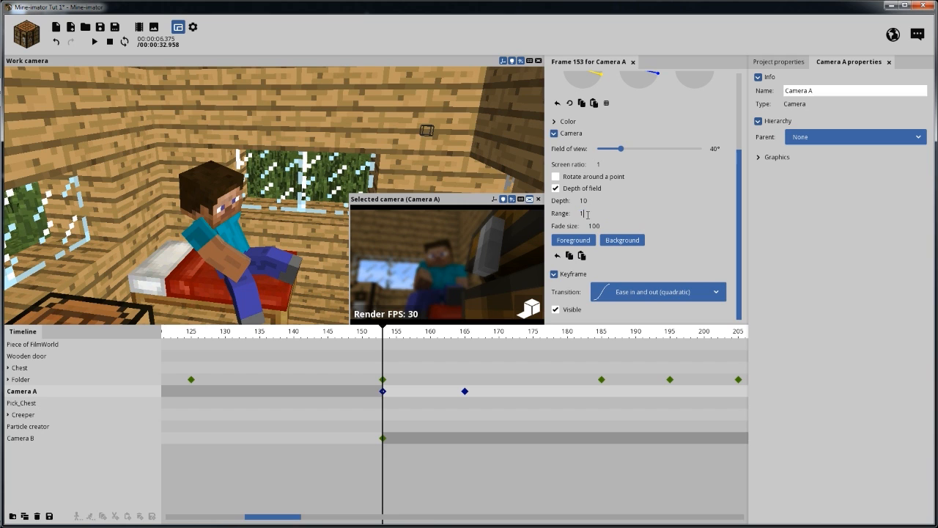
click(424, 490)
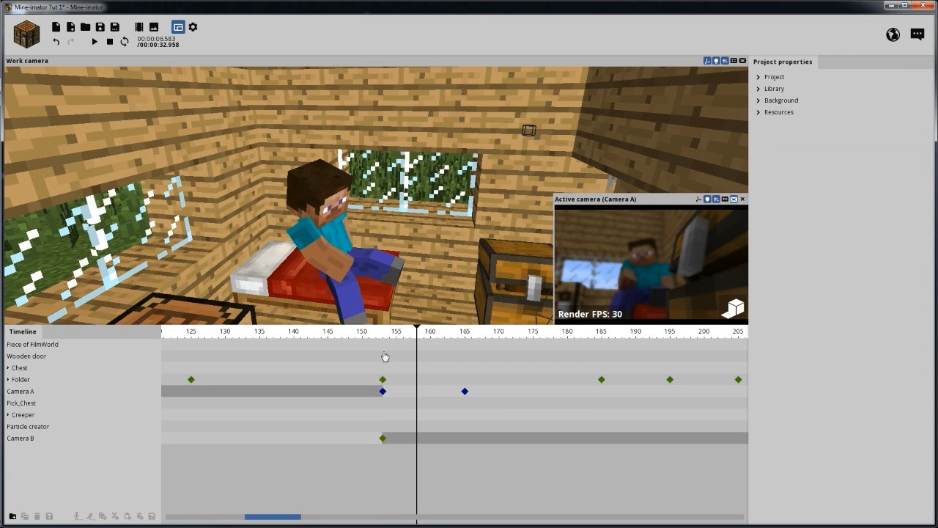
drag(387, 338, 424, 338)
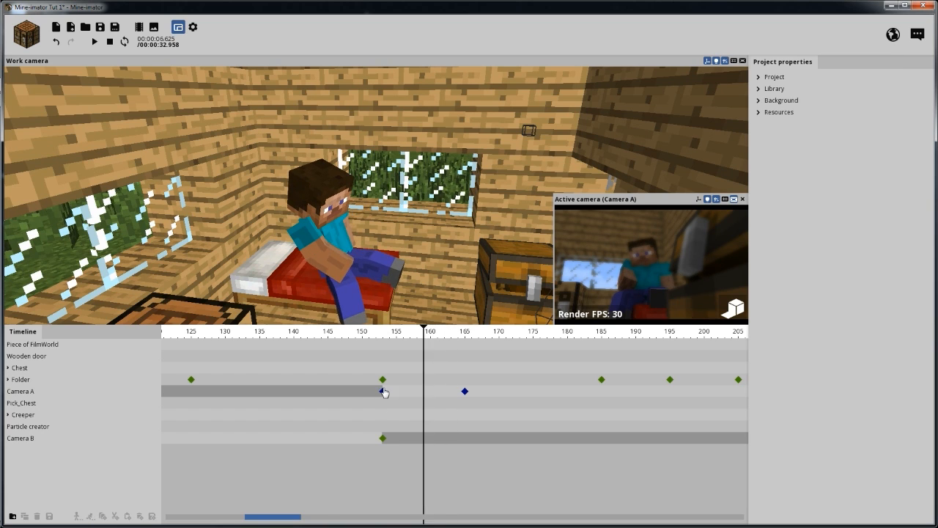
Change the transition of Camera A's frame 153 keyframe to Ease in (quadratic) and play the shot from about frame 150.
click(382, 391)
click(664, 292)
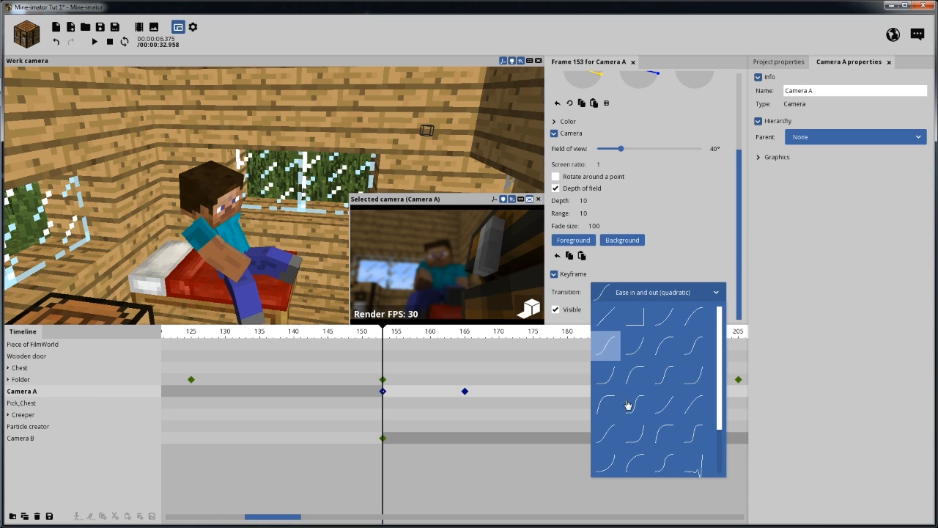
click(664, 322)
drag(373, 335, 369, 335)
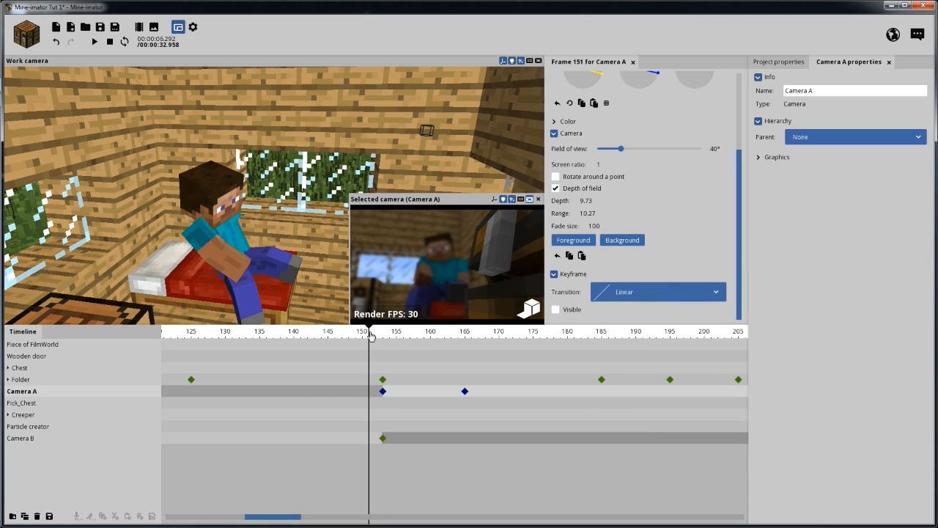
key(space)
click(411, 467)
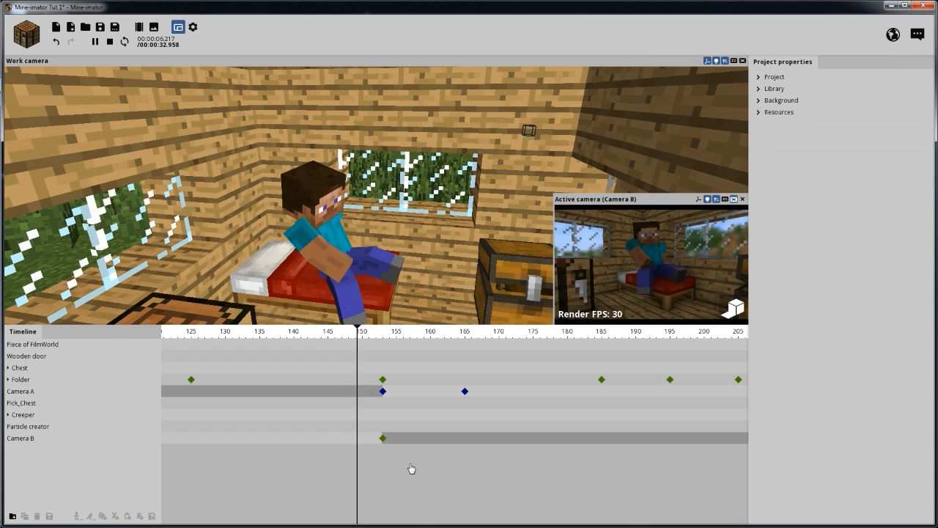
Copy Camera A's frame 153 keyframe to frame 160 to hold the focus before the change.
click(383, 391)
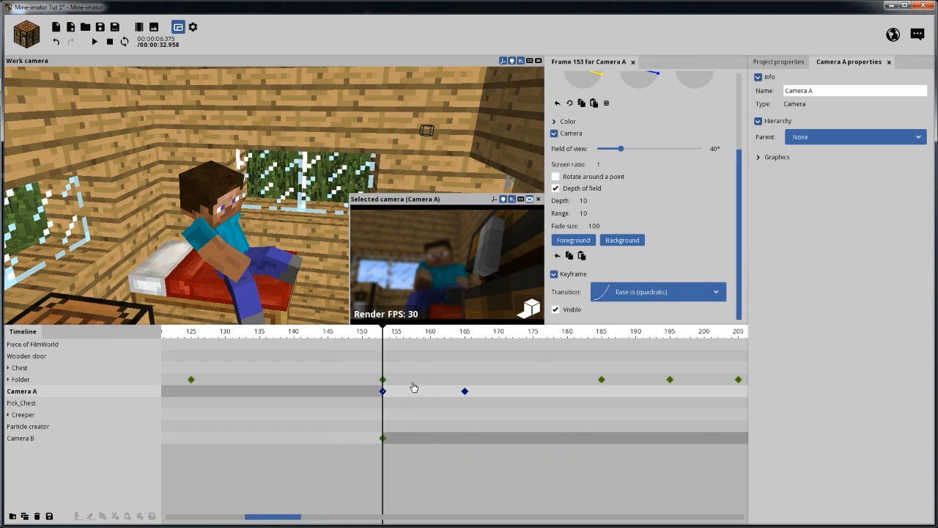
click(383, 391)
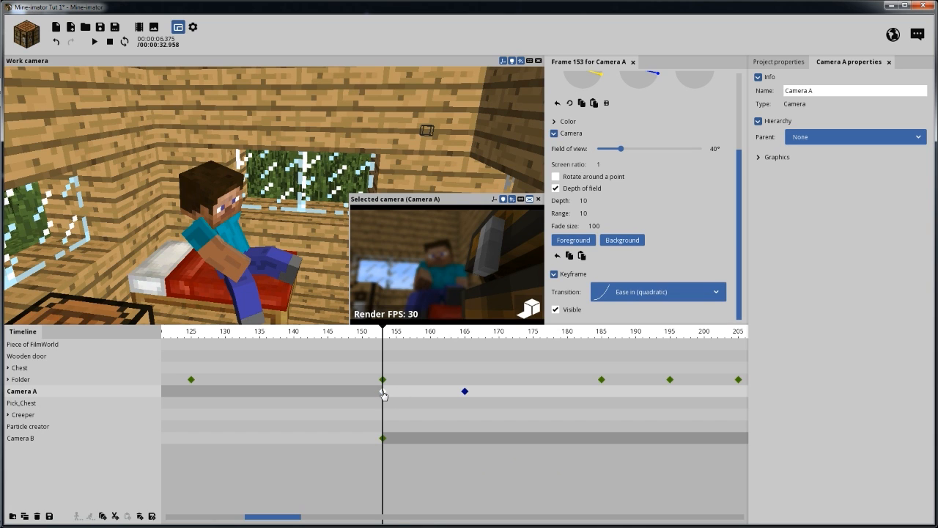
click(393, 342)
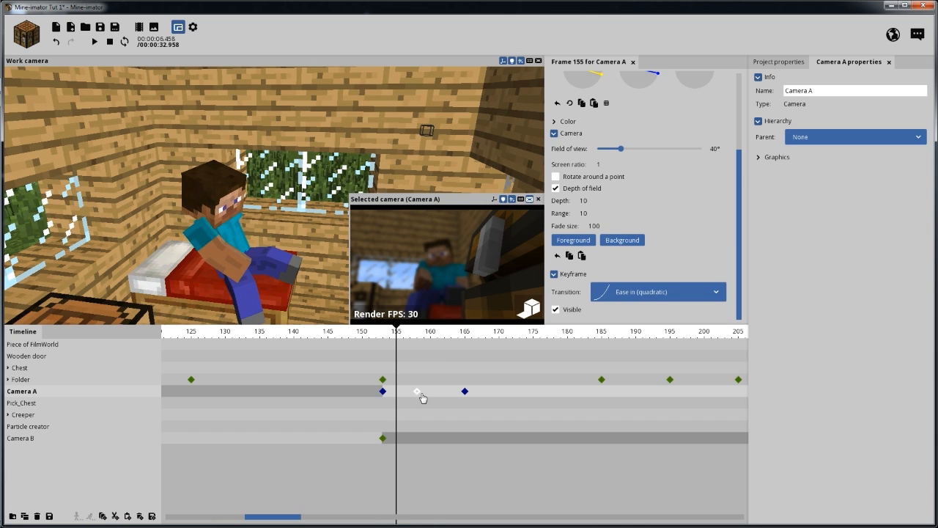
click(430, 392)
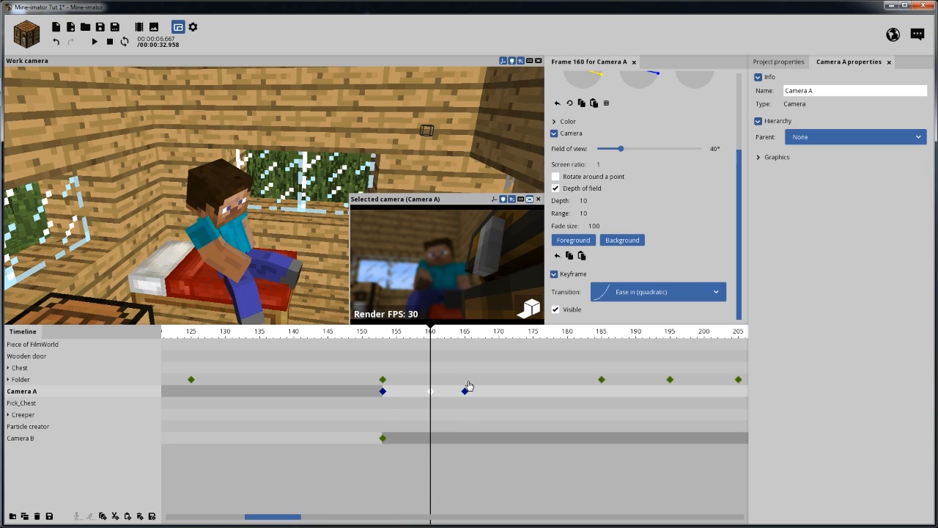
Set the transition of Camera A's keyframes at frames 160 and 153 to Linear.
mouse_move(464, 393)
mouse_down()
mouse_move(501, 392)
mouse_move(464, 392)
mouse_up()
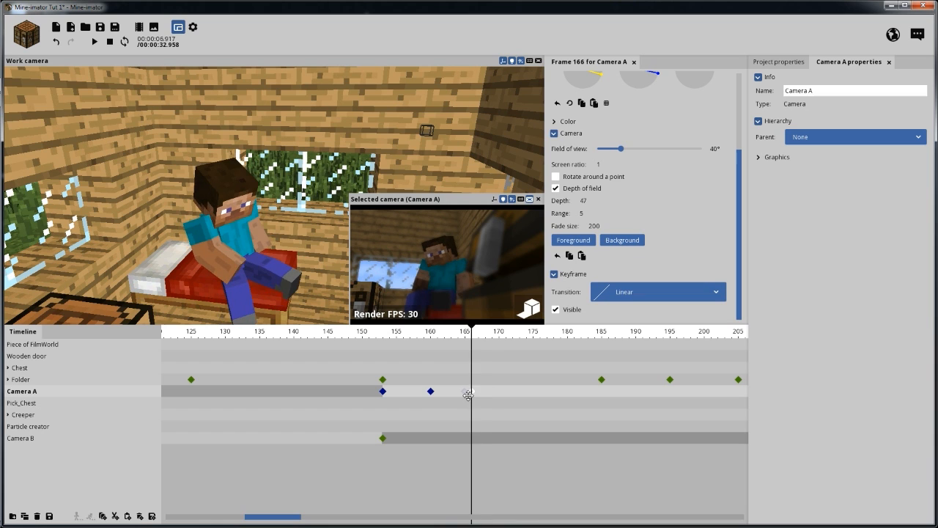
click(430, 484)
click(430, 391)
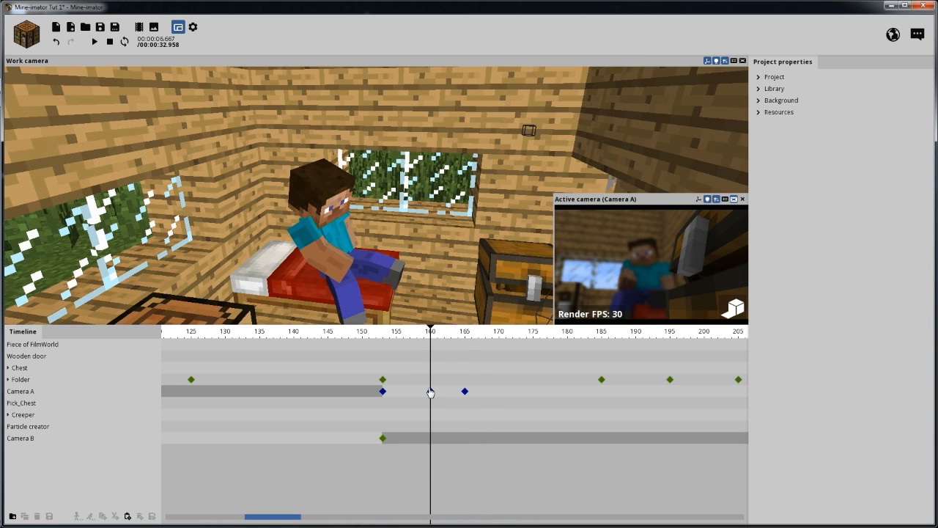
click(612, 294)
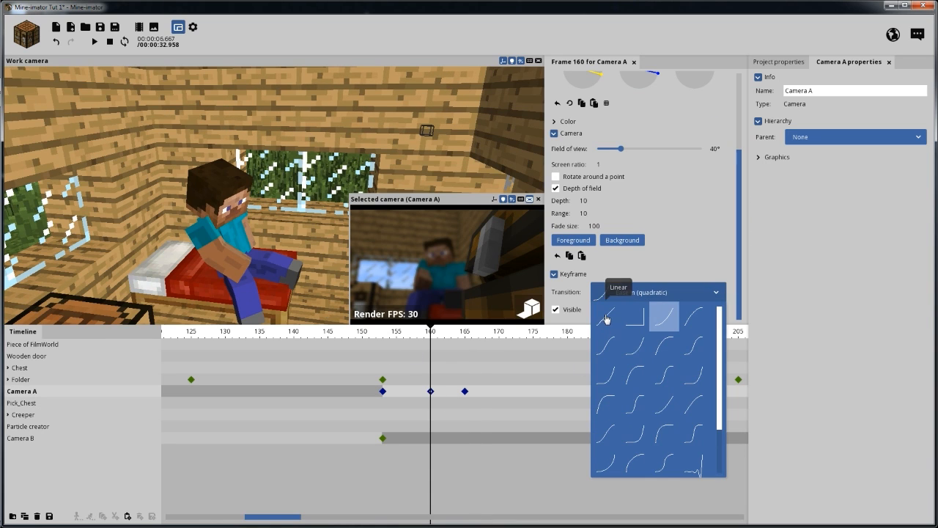
click(382, 392)
click(605, 293)
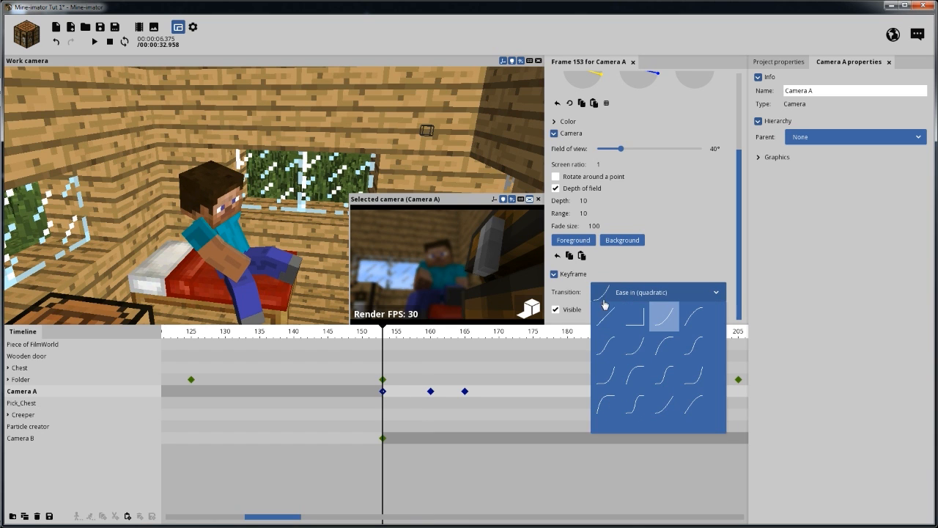
click(606, 316)
Play the shot from about frame 148 to review the timing of Camera A's focus change.
click(347, 341)
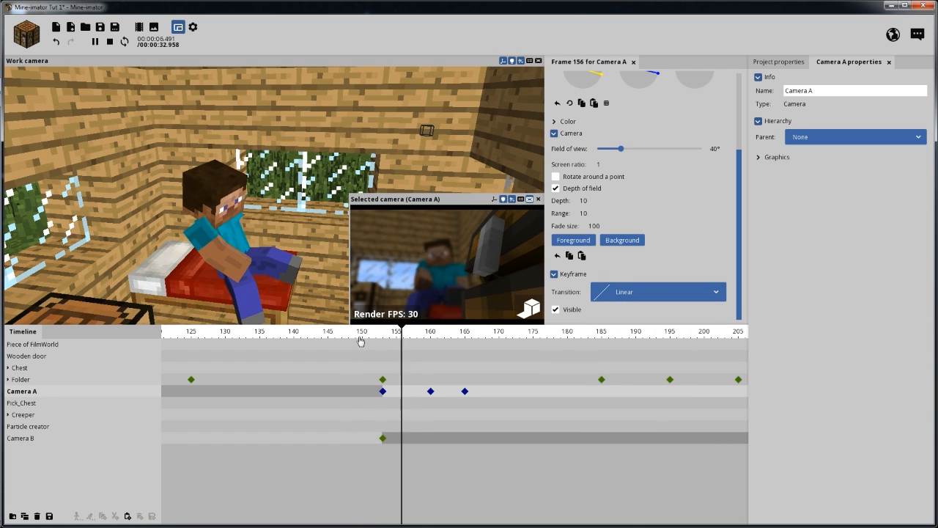
click(378, 471)
key(space)
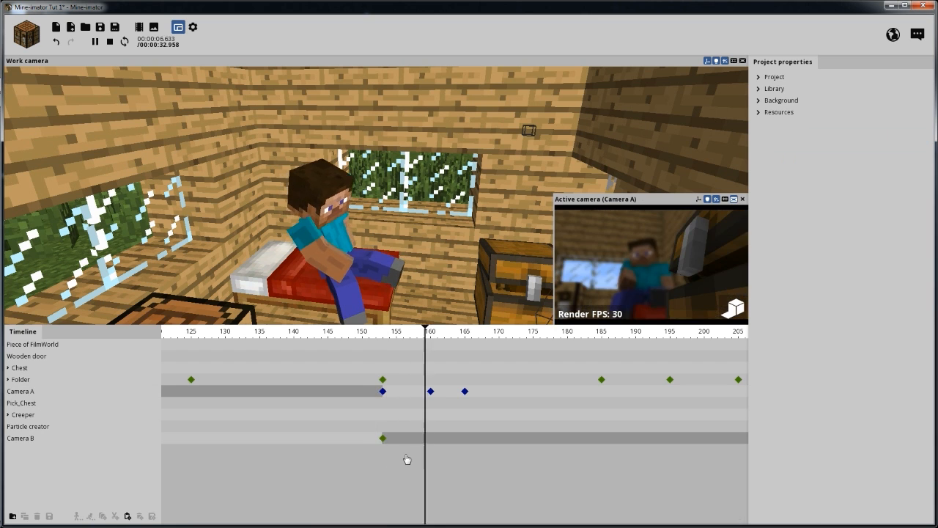
key(space)
key(space)
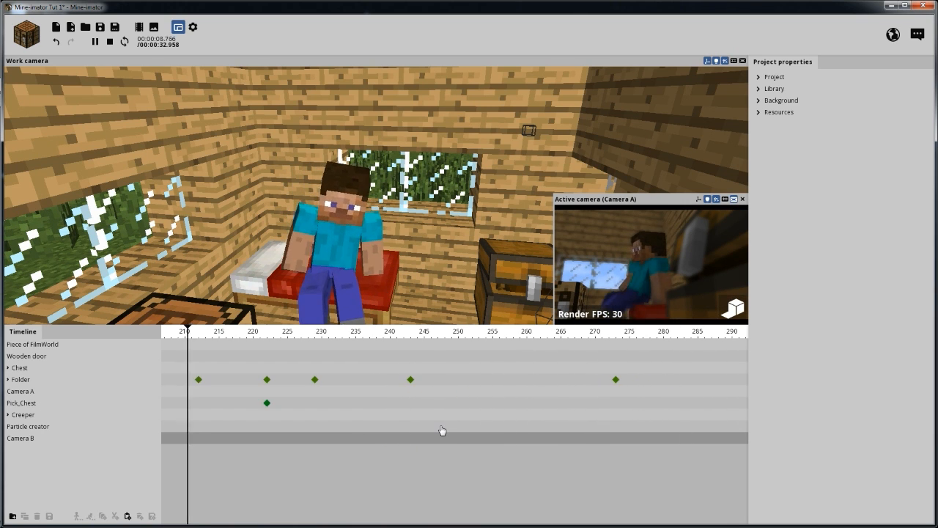
key(space)
Move Camera A's frame 165 keyframe to frame 185 and its frame 160 keyframe to frame 175, replaying the shot to check the timing.
click(465, 391)
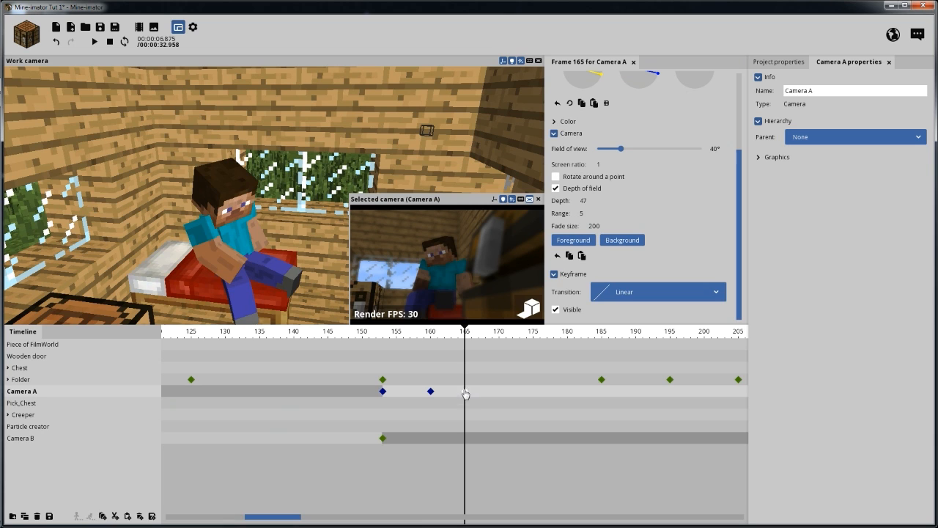
drag(465, 391, 601, 390)
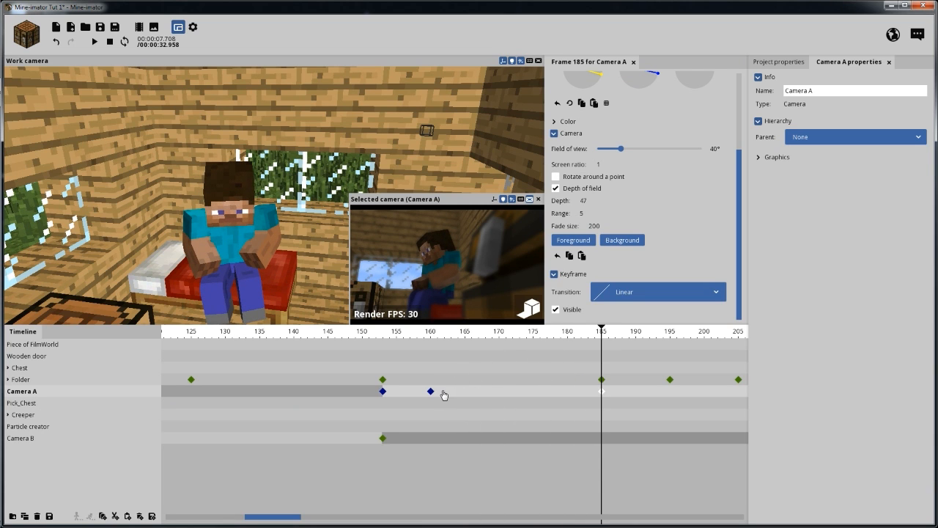
drag(432, 394, 532, 396)
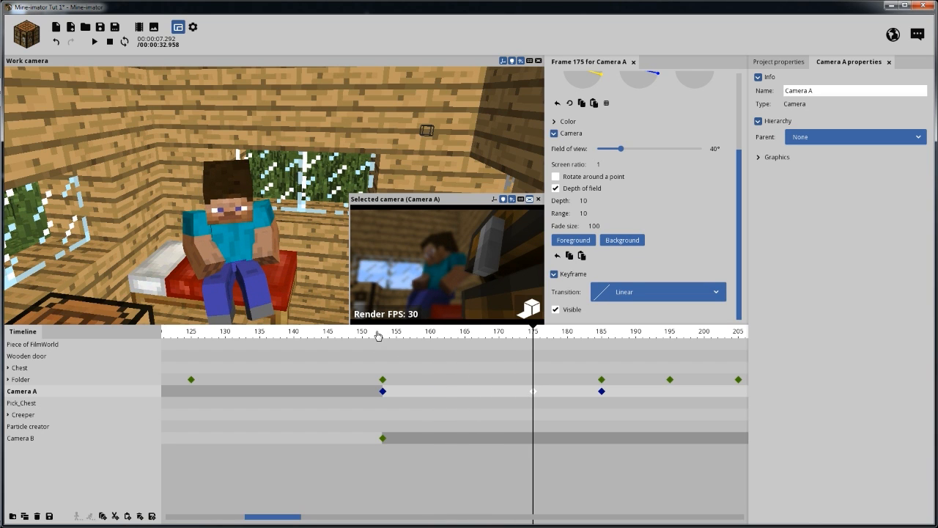
key(space)
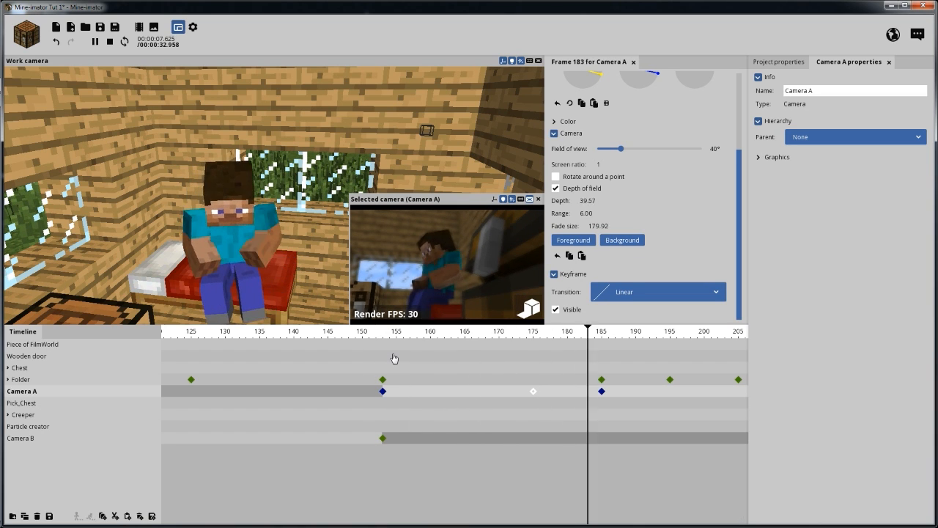
click(366, 451)
click(338, 472)
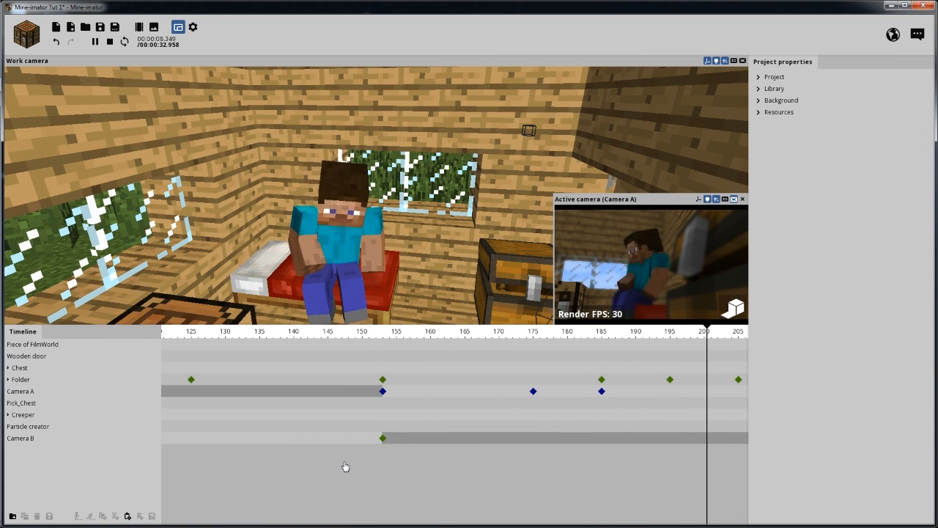
key(space)
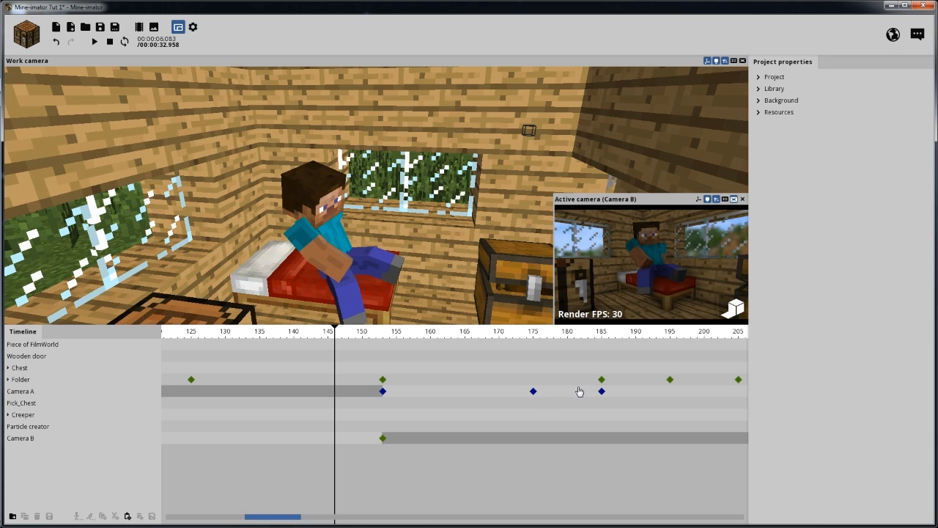
Save the project, and set Camera A's frame 185 keyframe to depth 45 and range 7, replaying the shot to check the focus.
click(601, 390)
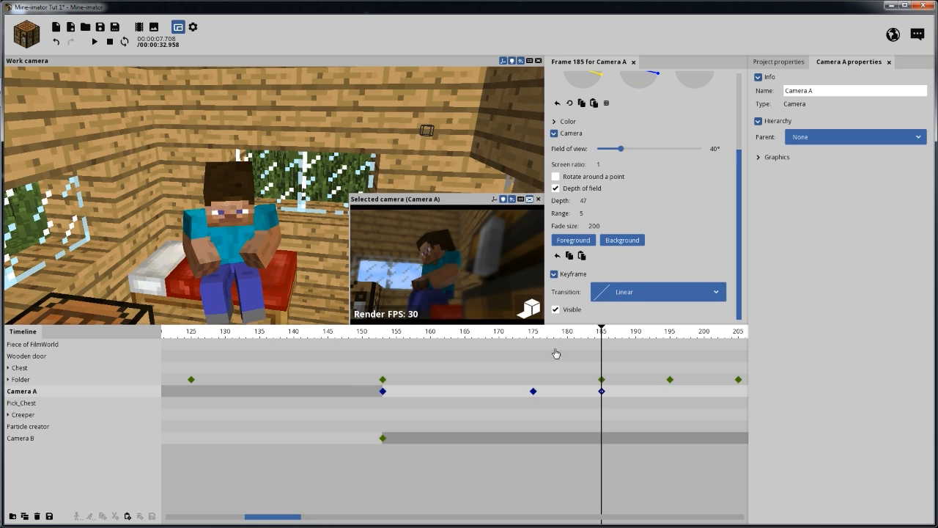
key(ctrl+s)
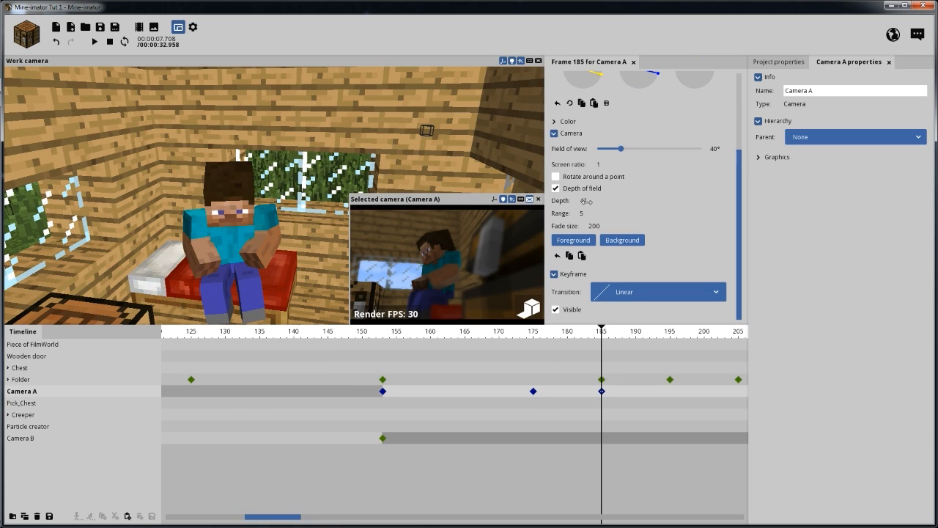
drag(585, 201, 585, 200)
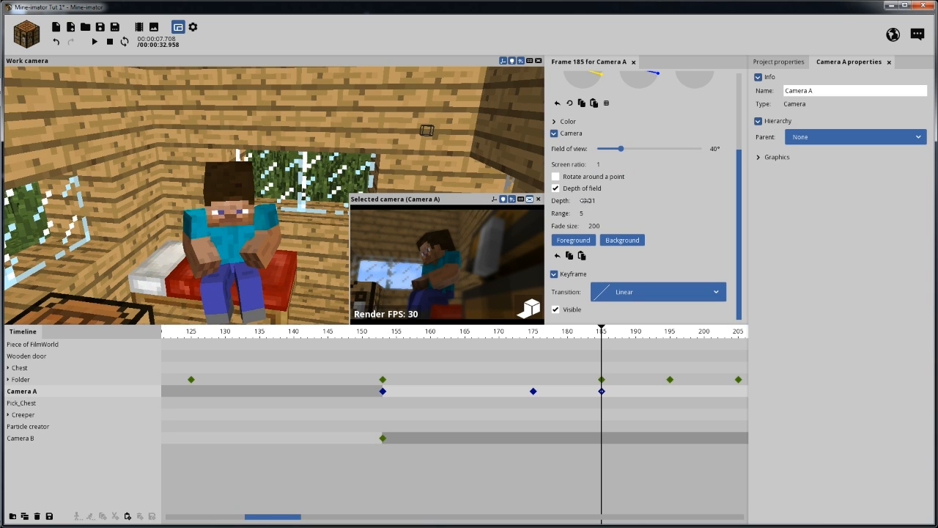
click(590, 201)
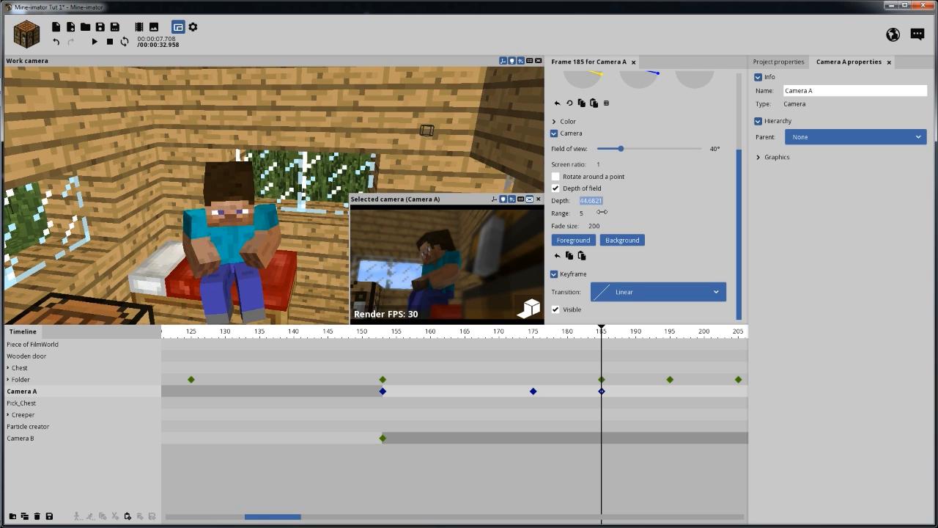
text(45)
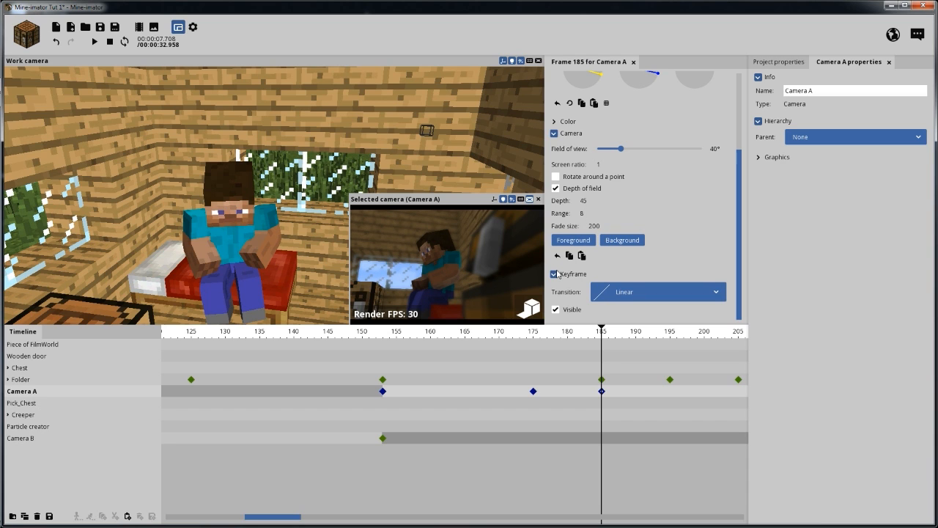
drag(470, 332, 351, 339)
key(space)
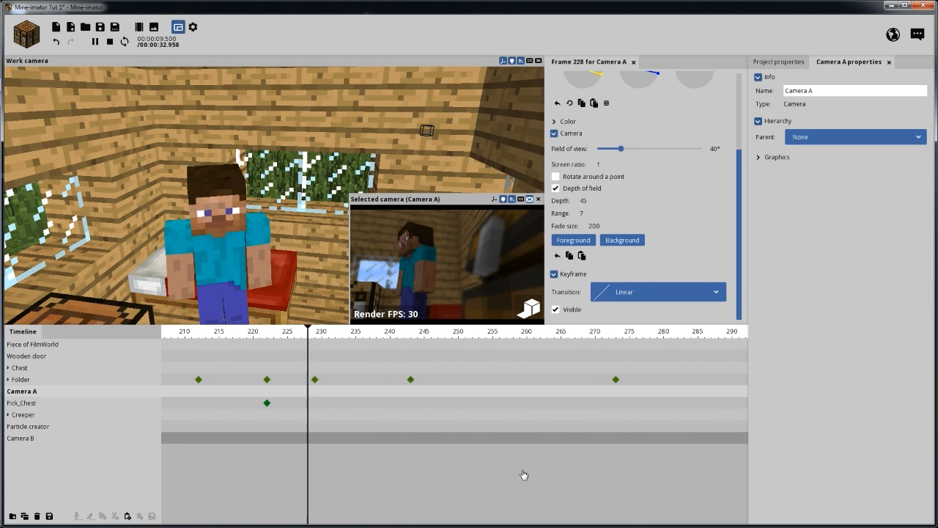
key(space)
click(554, 479)
Switch from Camera A to Camera B at frame 195 by adding keyframes that hide Camera A and make Camera B visible.
drag(602, 334, 673, 396)
click(671, 392)
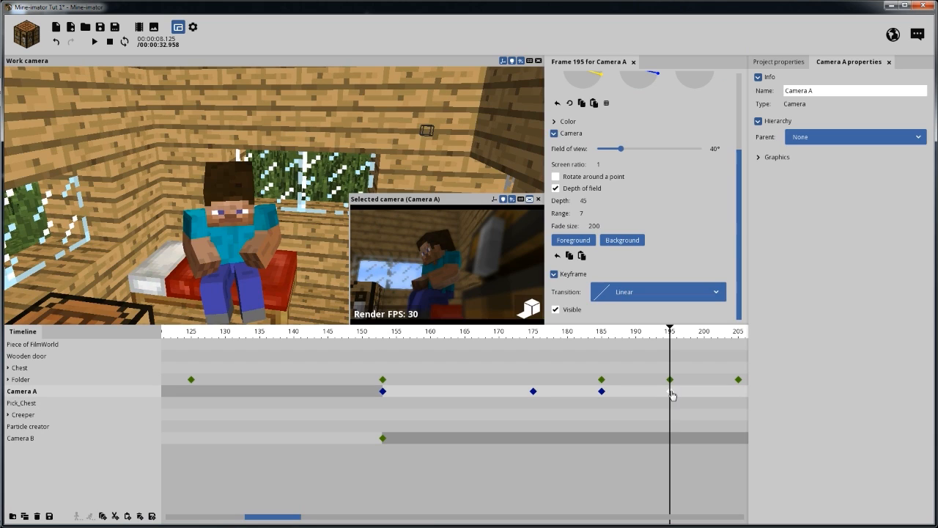
click(555, 309)
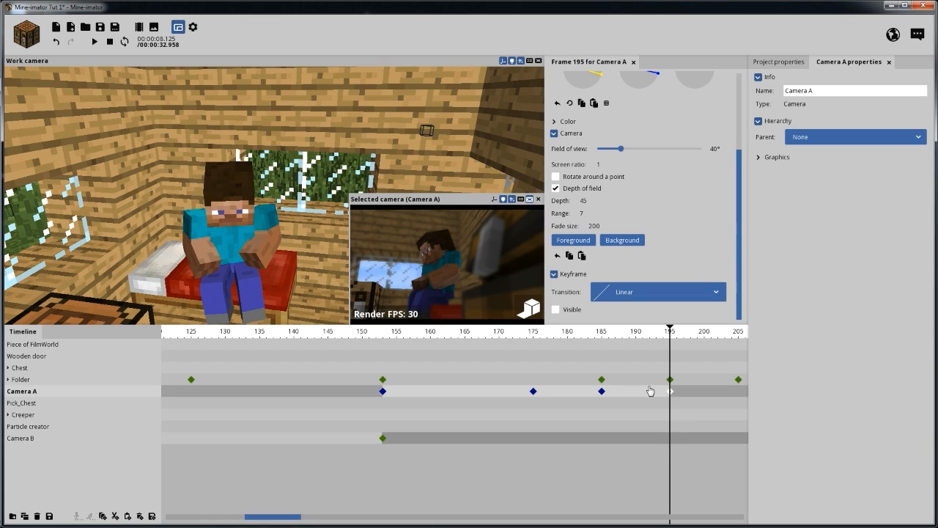
click(672, 440)
click(571, 311)
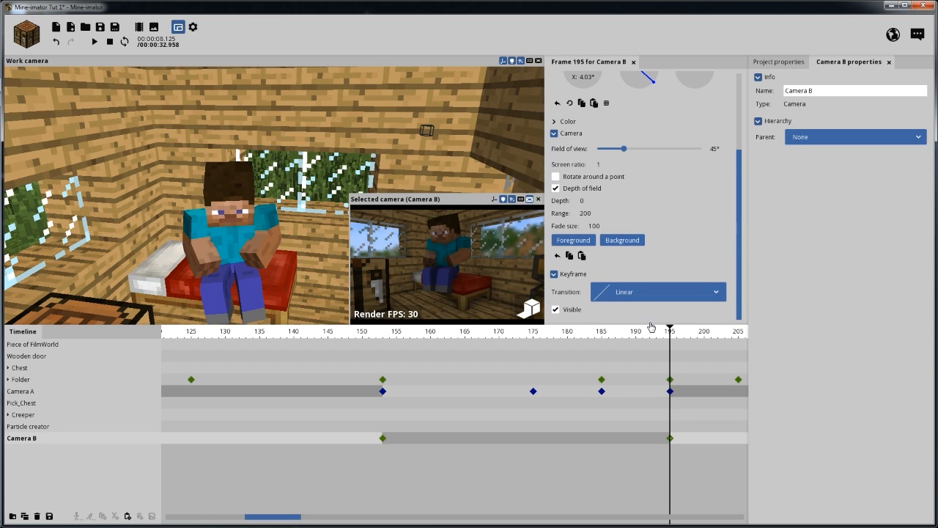
Reposition Camera B's frame 195 keyframe to look past the seated character toward the chest, and play the sequence from about frame 137.
click(670, 438)
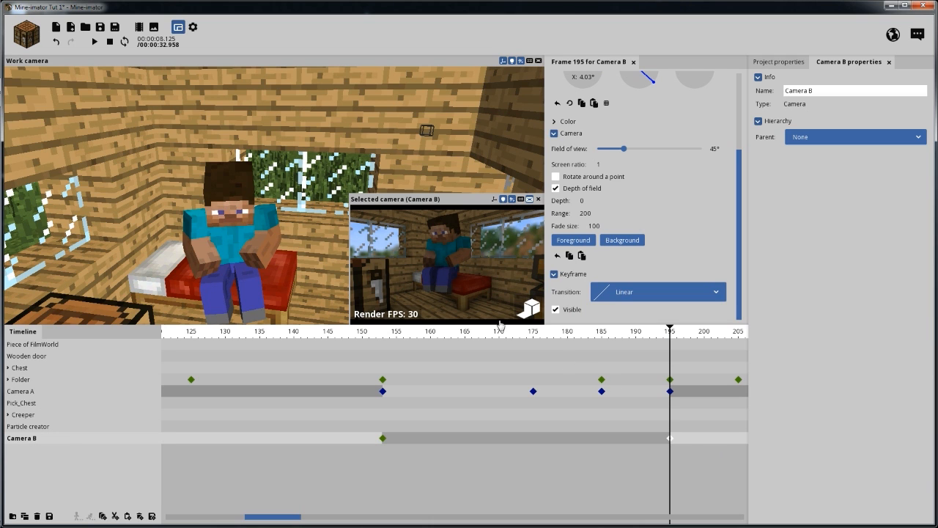
drag(455, 262, 637, 282)
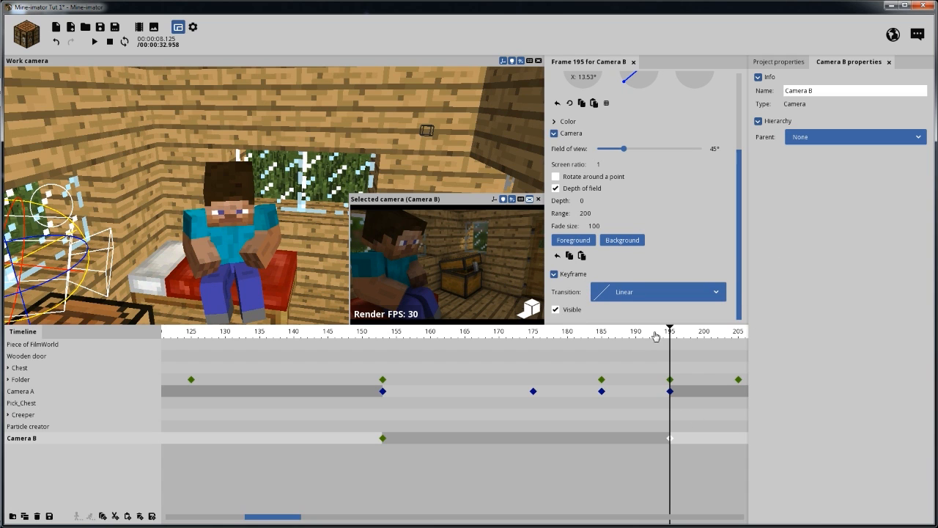
drag(658, 336, 274, 331)
click(389, 498)
key(space)
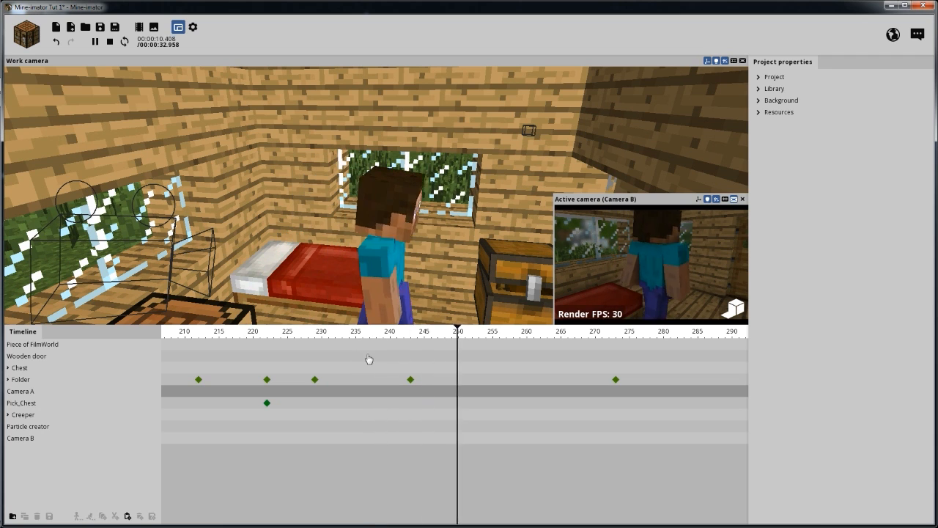
key(space)
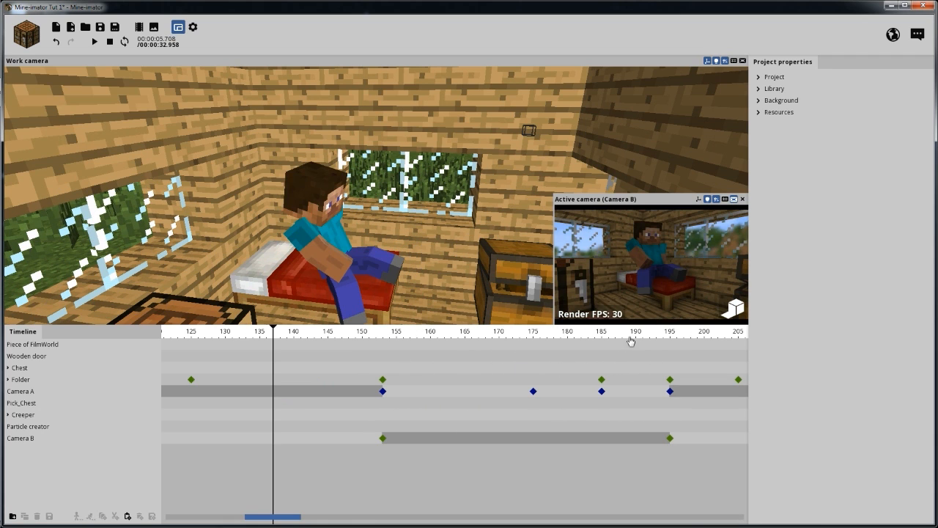
Add Camera B keyframes at frames 213 and 222, and re-aim the frame 222 view to follow the character standing up.
drag(630, 340, 689, 335)
drag(241, 518, 283, 516)
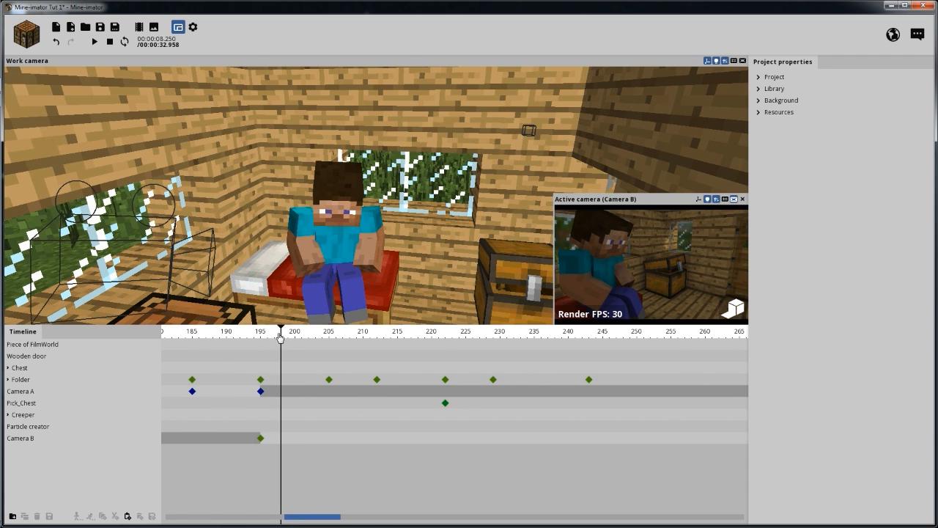
drag(280, 337, 446, 336)
click(386, 442)
click(446, 440)
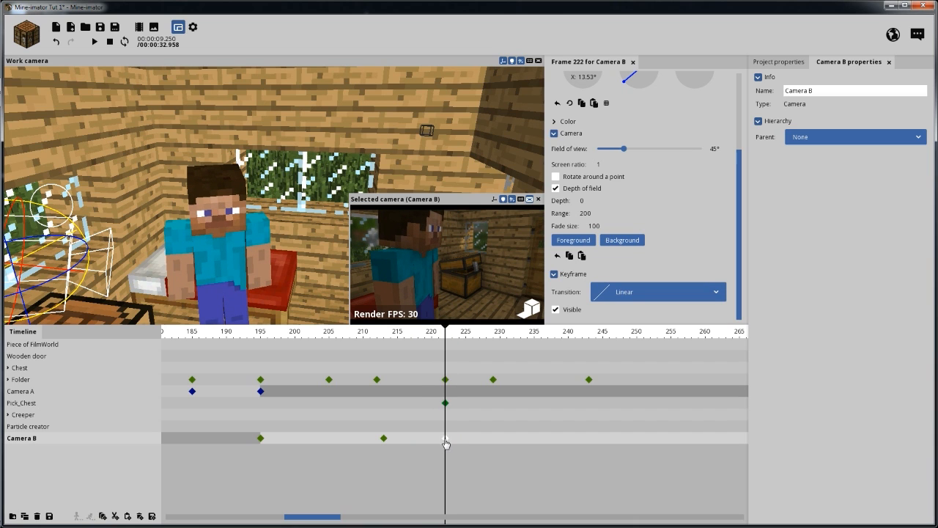
drag(462, 276, 458, 286)
Play the shot from about frame 193 to review Camera B's movement as the character stands up.
drag(352, 332, 247, 332)
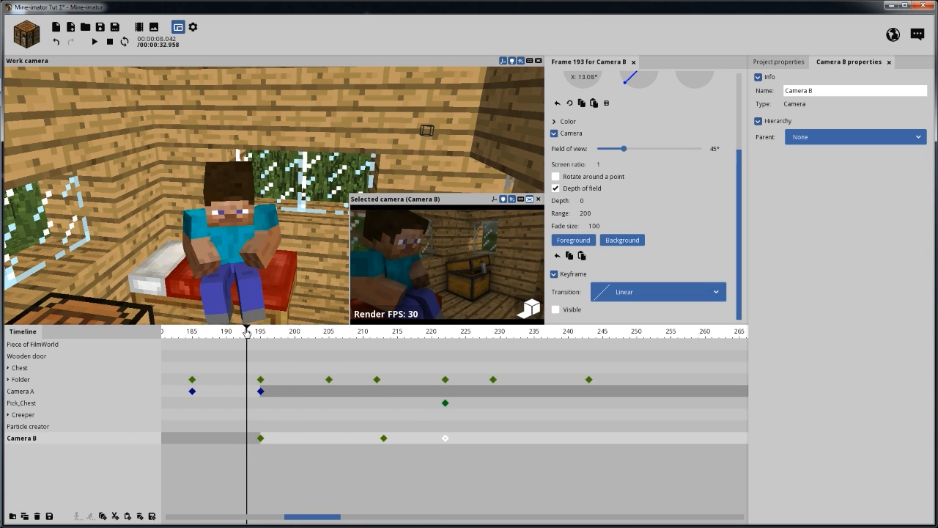
key(space)
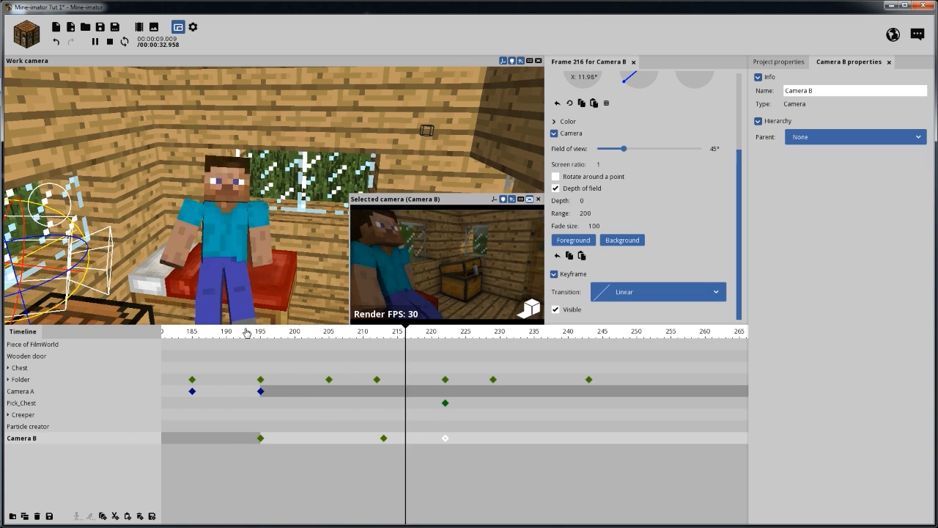
click(383, 437)
key(space)
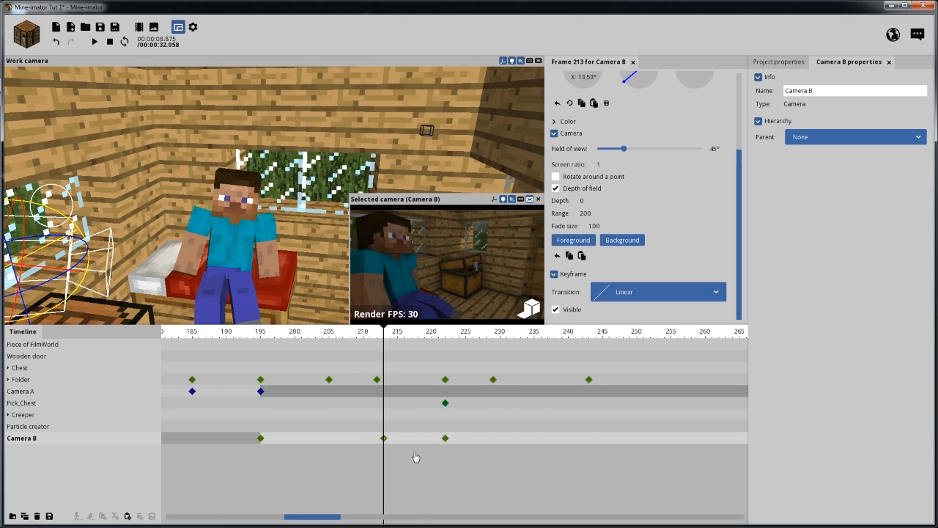
click(400, 470)
Change the transition of Camera B's frame 213 keyframe to Ease in and out (quadratic) and play the shot from about frame 207.
click(384, 437)
click(639, 292)
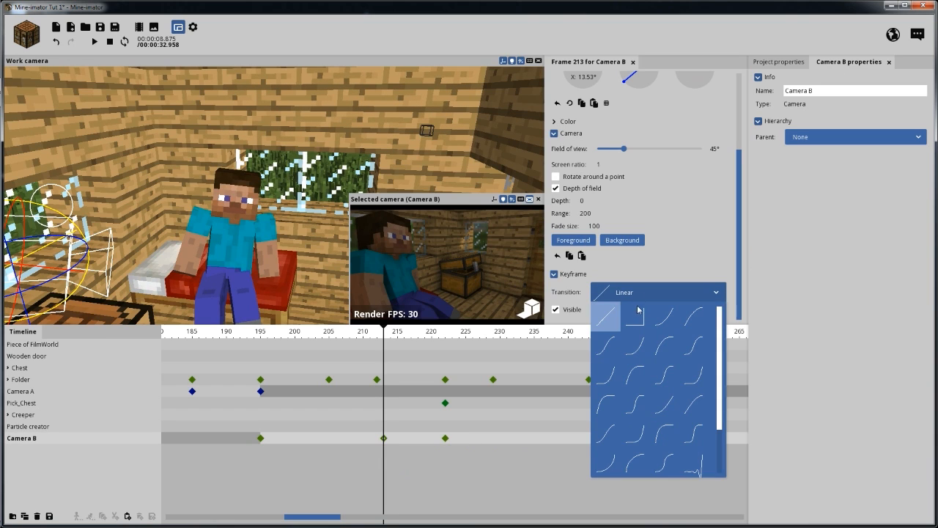
click(607, 346)
drag(384, 334, 341, 333)
key(space)
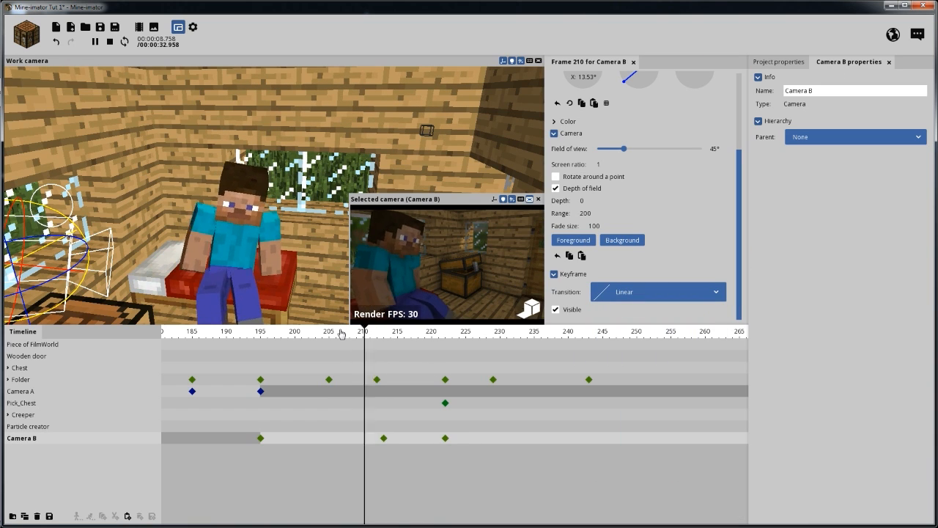
key(space)
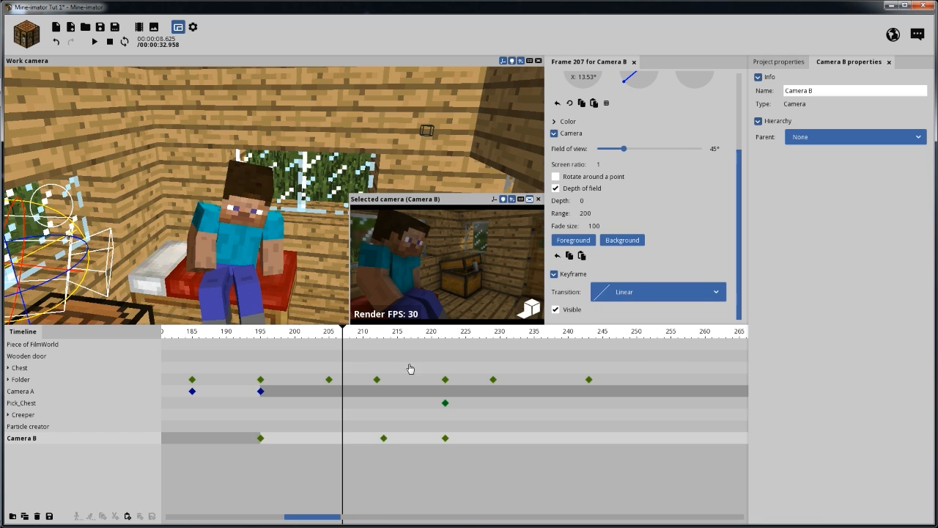
Change the transition of Camera B's frame 213 keyframe to Ease out (back) and play the shot from about frame 194.
click(384, 438)
click(625, 292)
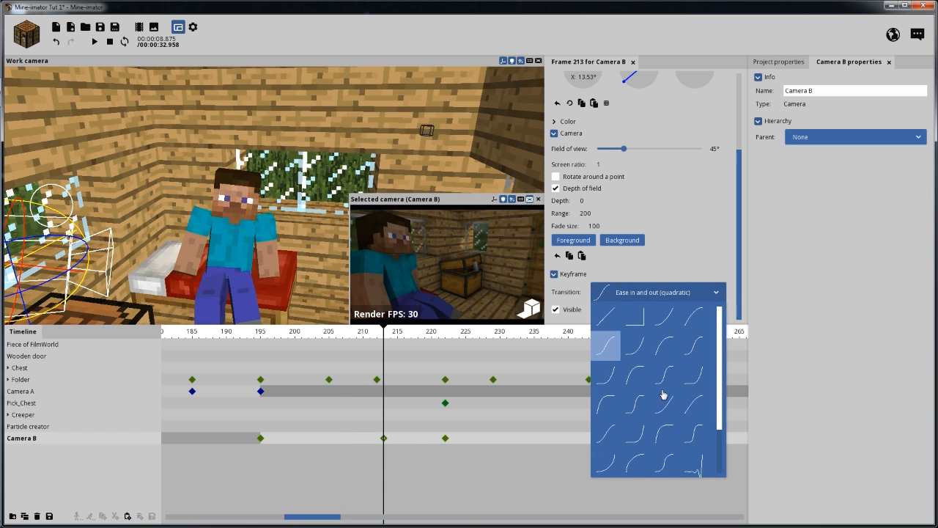
scroll(662, 395, down, 3)
click(693, 433)
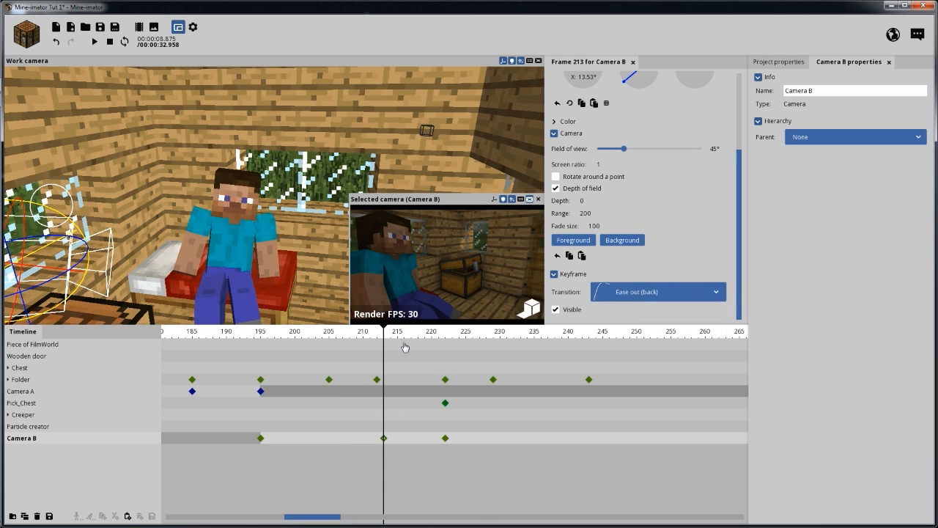
drag(391, 335, 255, 333)
key(space)
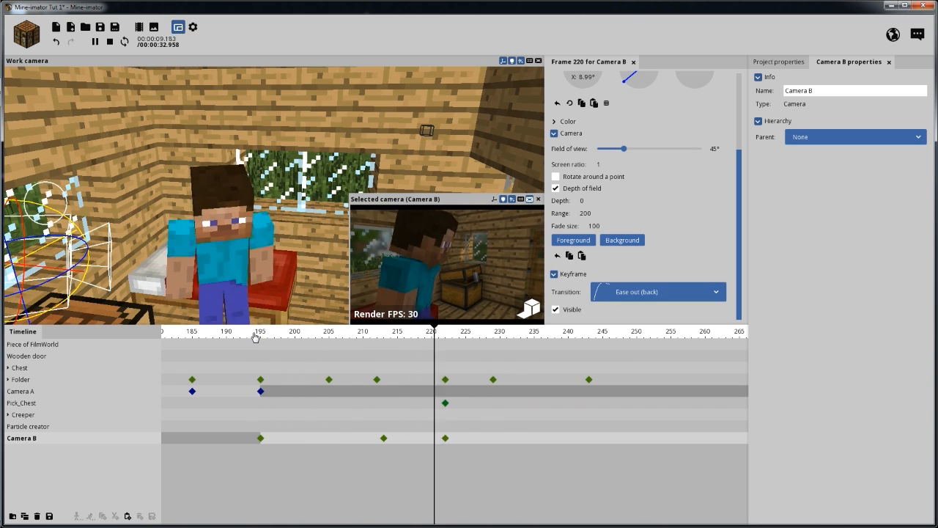
key(space)
Move Camera B's frame 222 keyframe to frame 229 and play the shot from about frame 199.
drag(445, 438, 493, 436)
click(292, 331)
key(space)
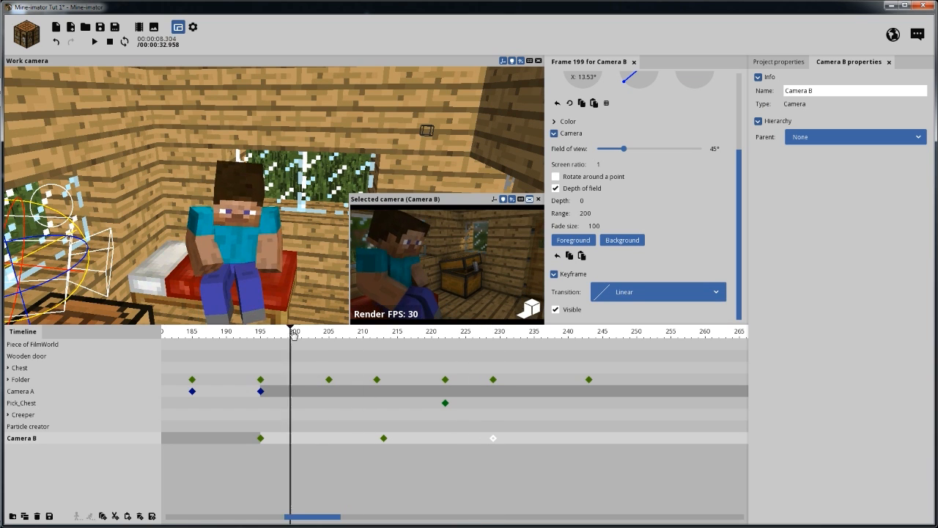
key(space)
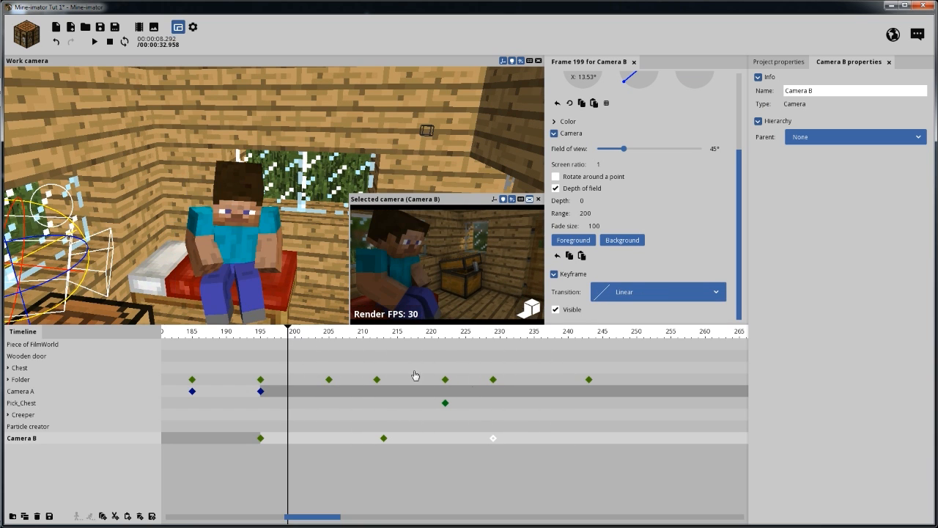
Move Camera B's last keyframe to frame 225 and play the shot from about frame 194.
drag(493, 438, 465, 438)
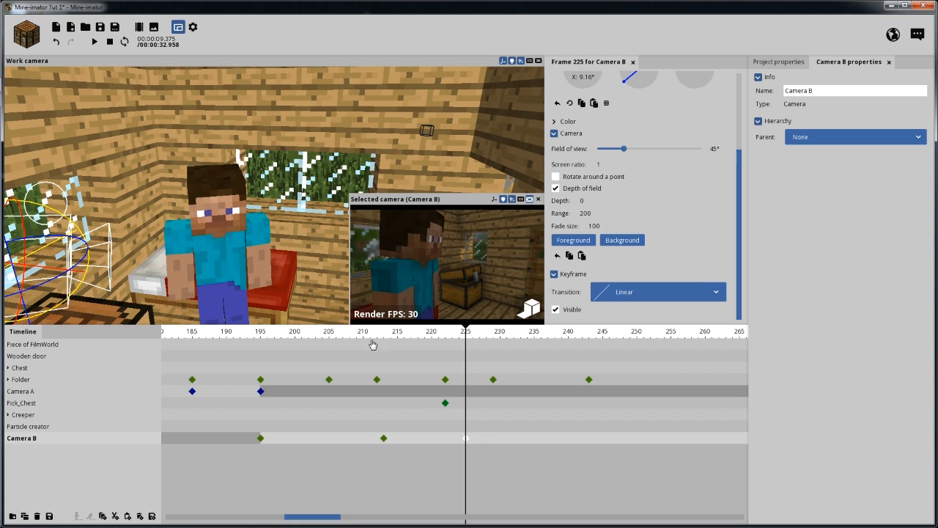
click(259, 331)
key(space)
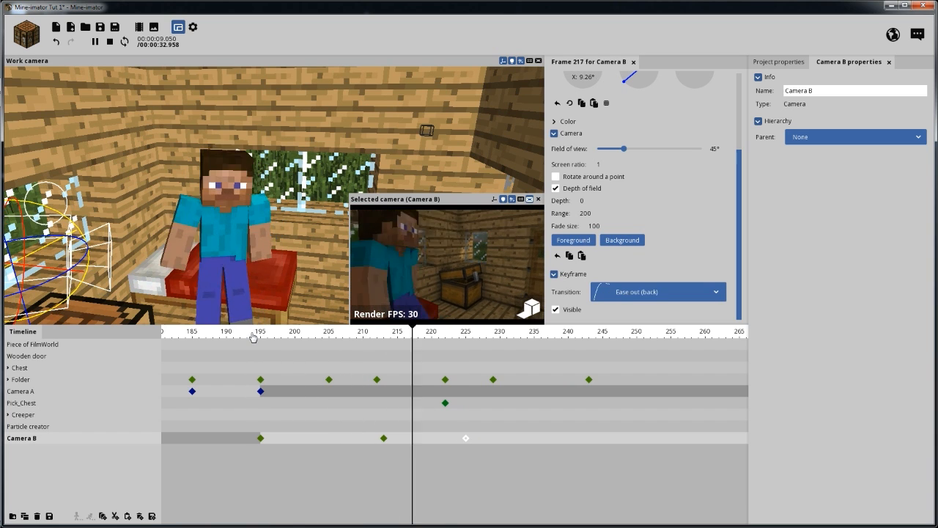
key(space)
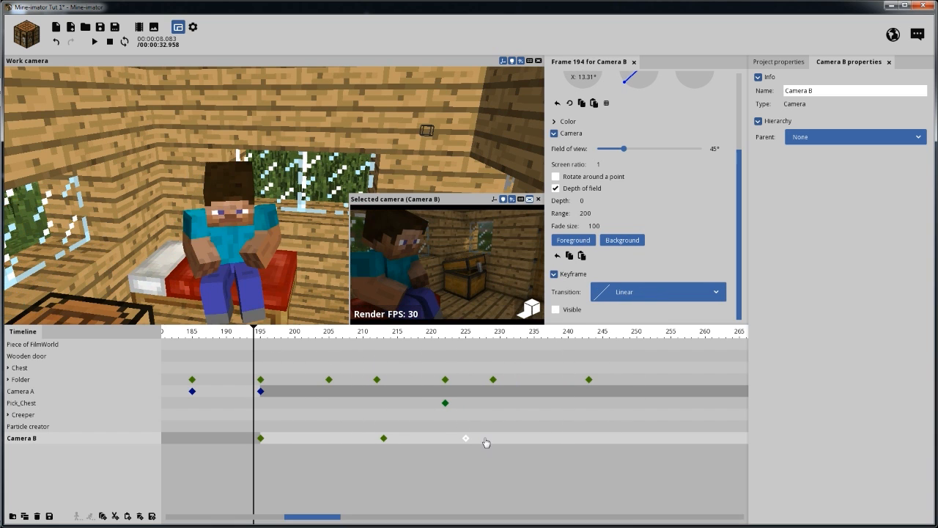
Set the transition of Camera B's frame 213 keyframe to Ease in and out (sine), play the shot, and save the project.
click(389, 442)
click(681, 296)
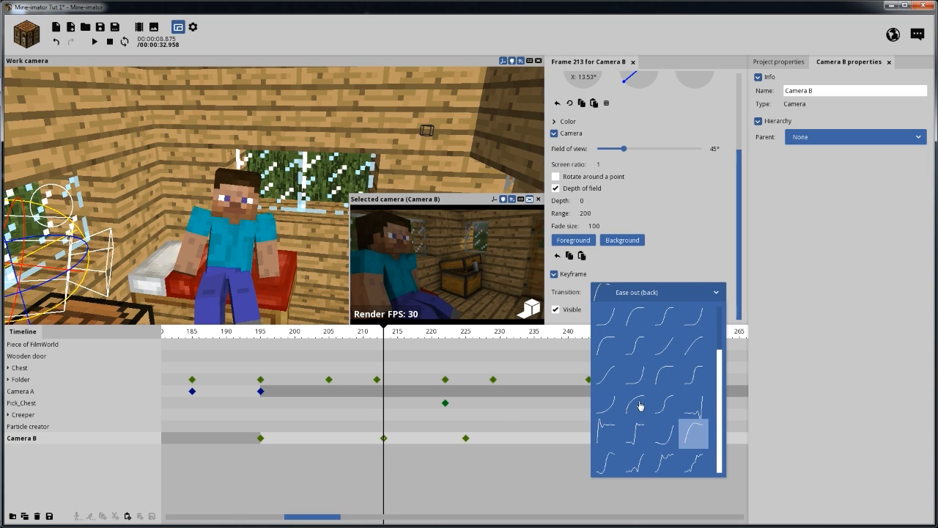
click(607, 375)
drag(269, 336, 258, 336)
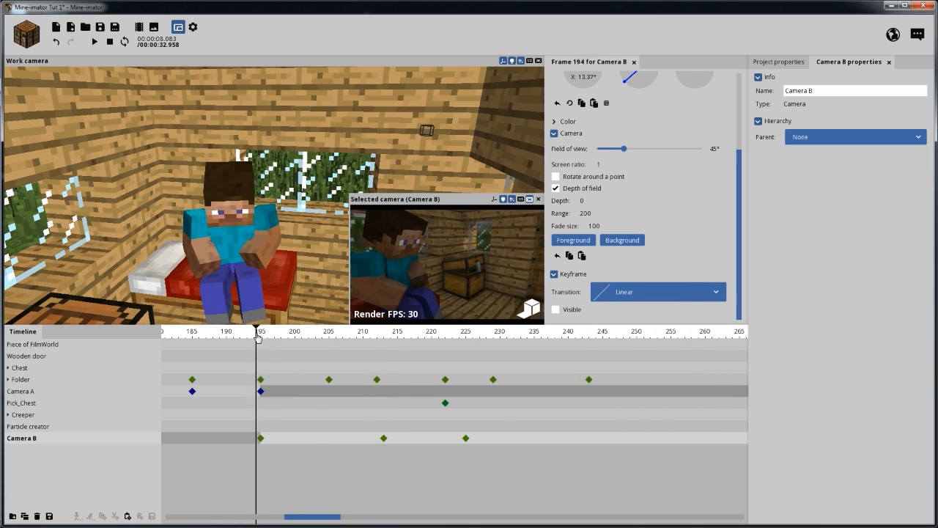
key(space)
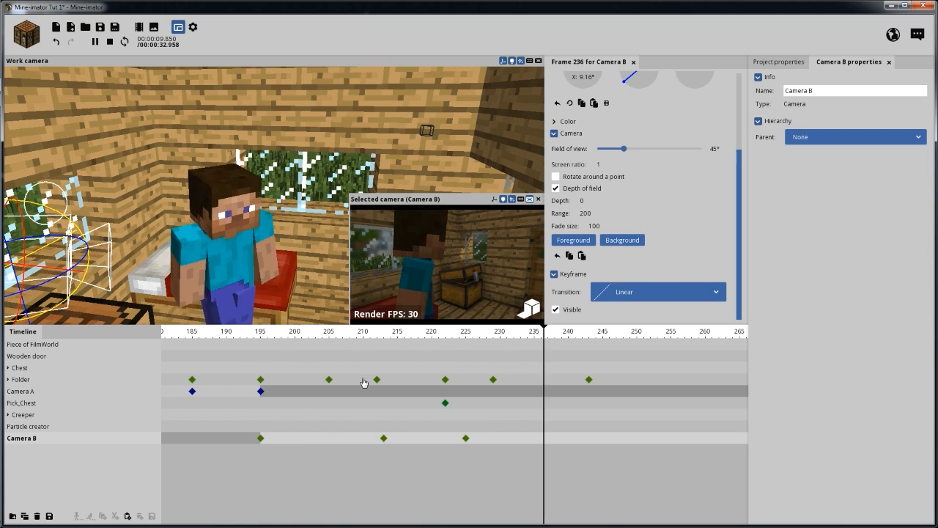
key(space)
click(100, 27)
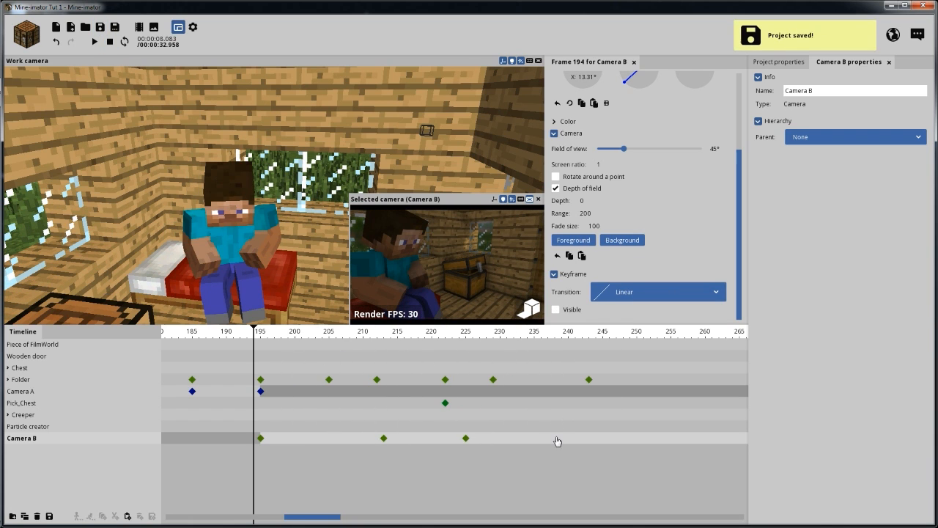
Move Camera B's last keyframe back to frame 222 and play the shot from about frame 192.
drag(466, 439, 445, 438)
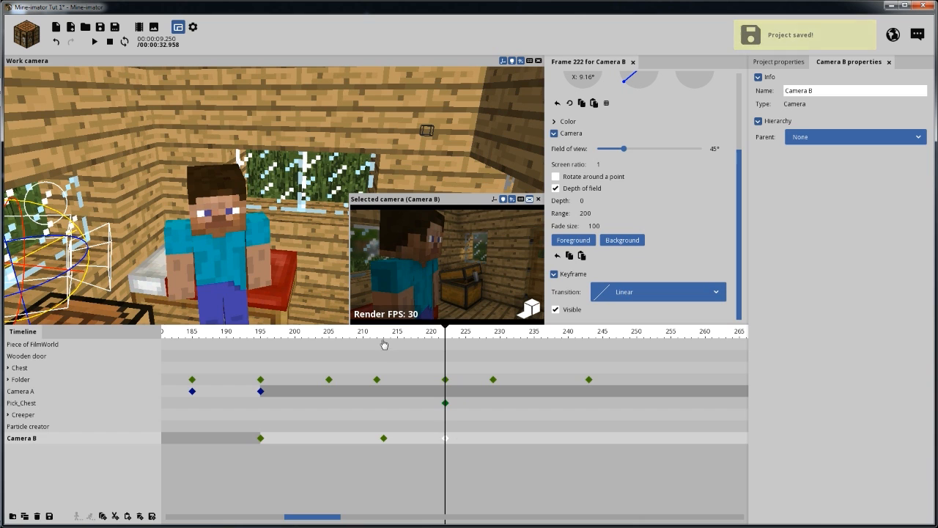
click(248, 331)
key(space)
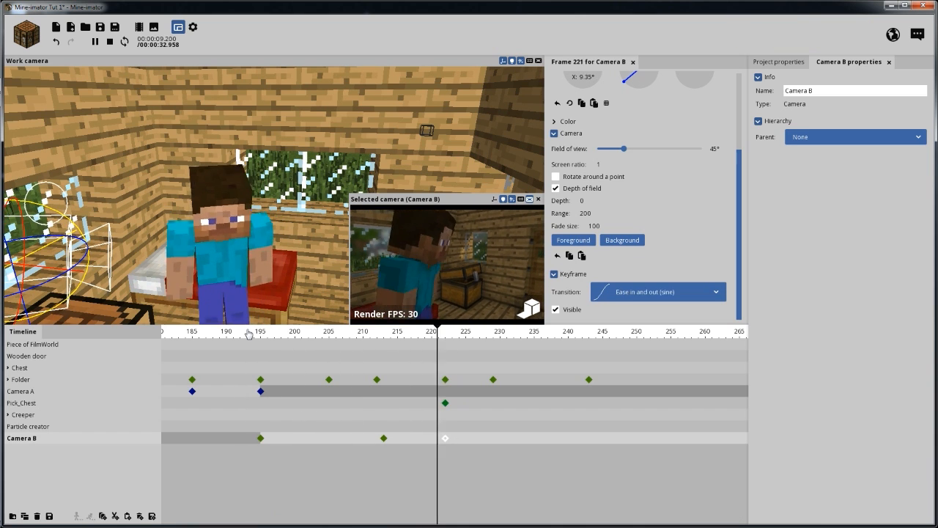
key(space)
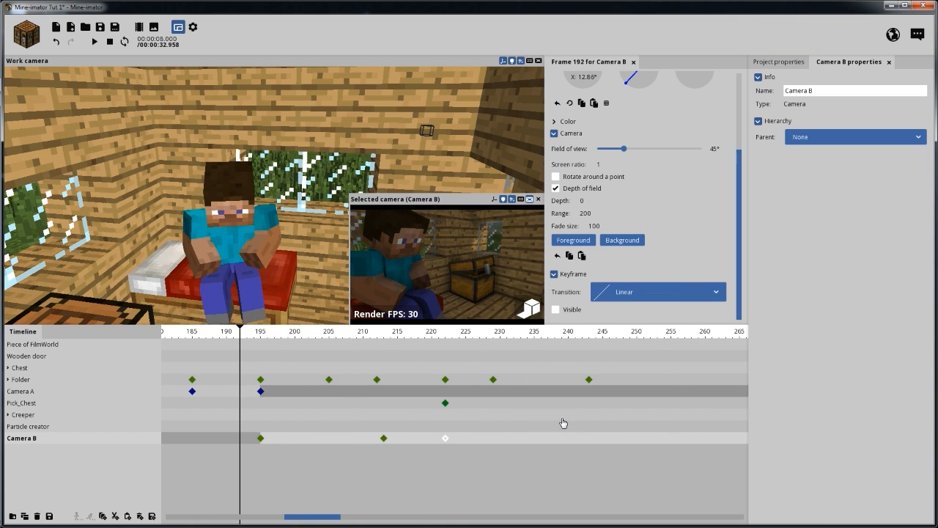
Scrub to frame 229, and play the shot from about frame 210 to examine Camera B's view after the character stands up.
drag(400, 335, 465, 325)
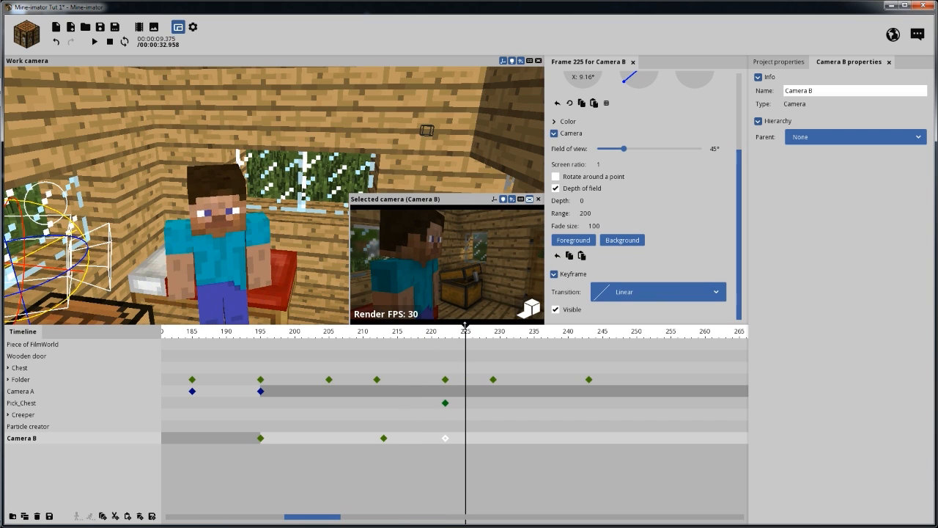
drag(323, 517, 331, 518)
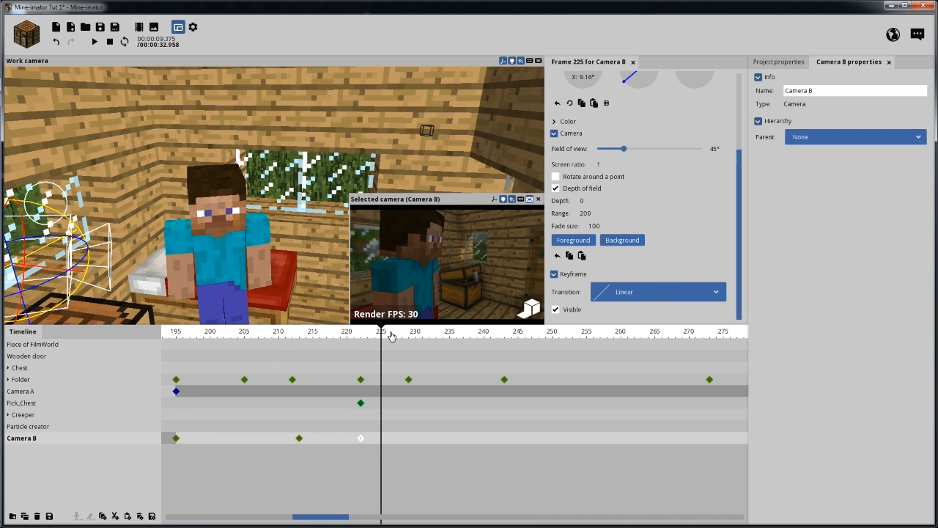
mouse_move(391, 336)
mouse_down()
mouse_move(364, 336)
mouse_move(408, 343)
mouse_up()
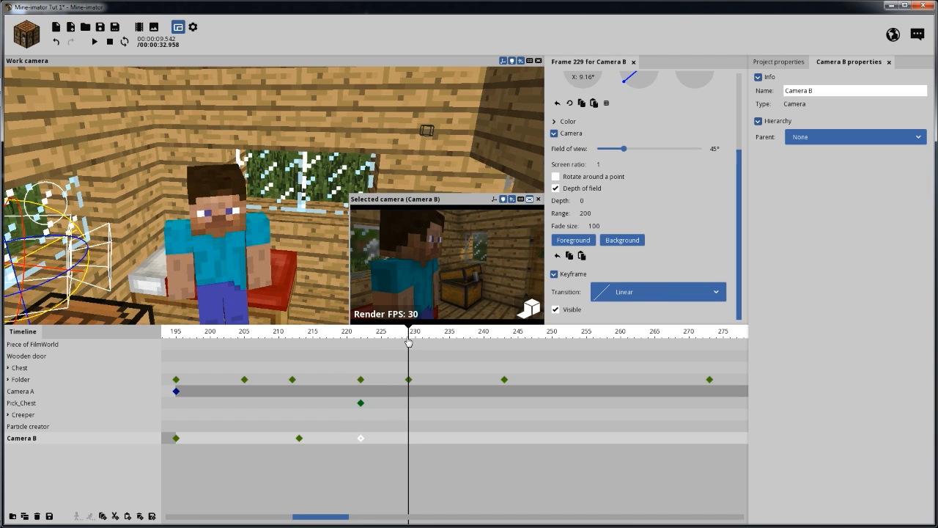
drag(414, 337, 278, 341)
key(space)
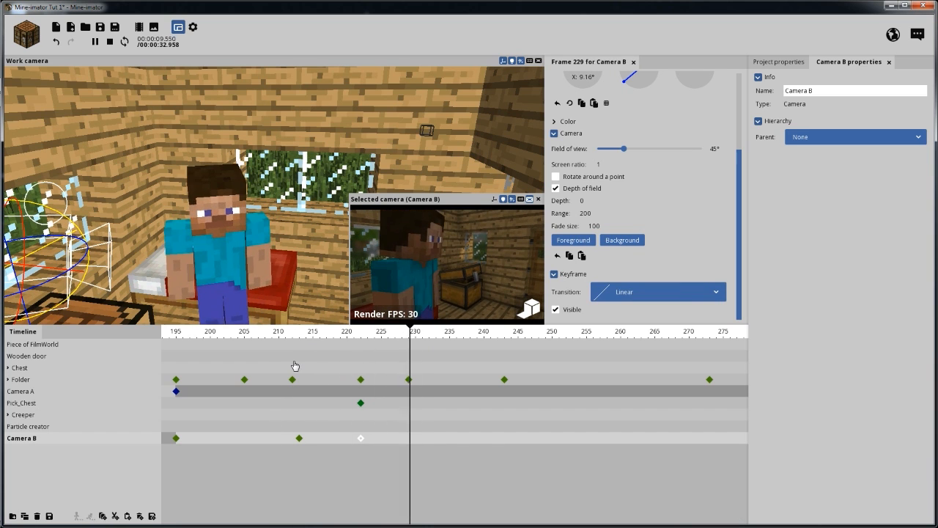
key(space)
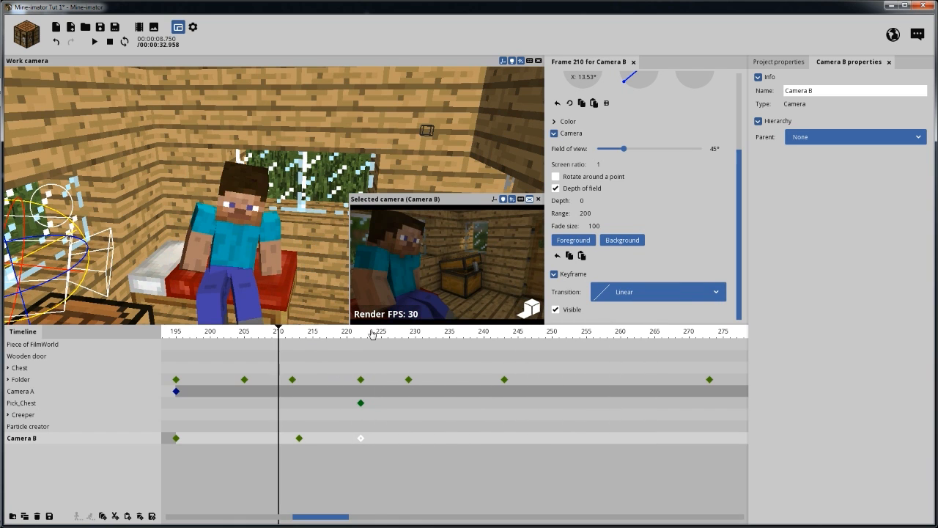
Add keyframes at frame 235 that turn visibility off for Camera B and on for Camera A.
drag(372, 334, 554, 346)
click(449, 442)
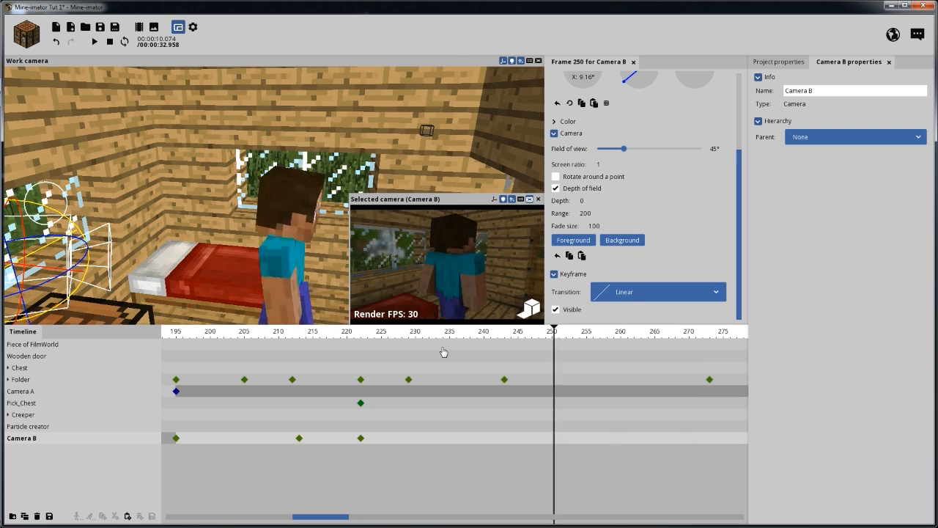
drag(444, 352, 452, 388)
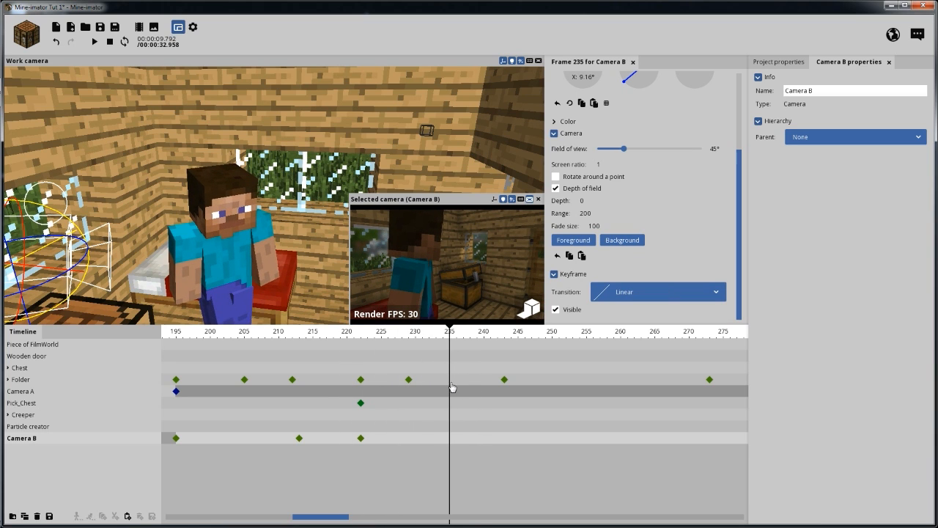
click(450, 440)
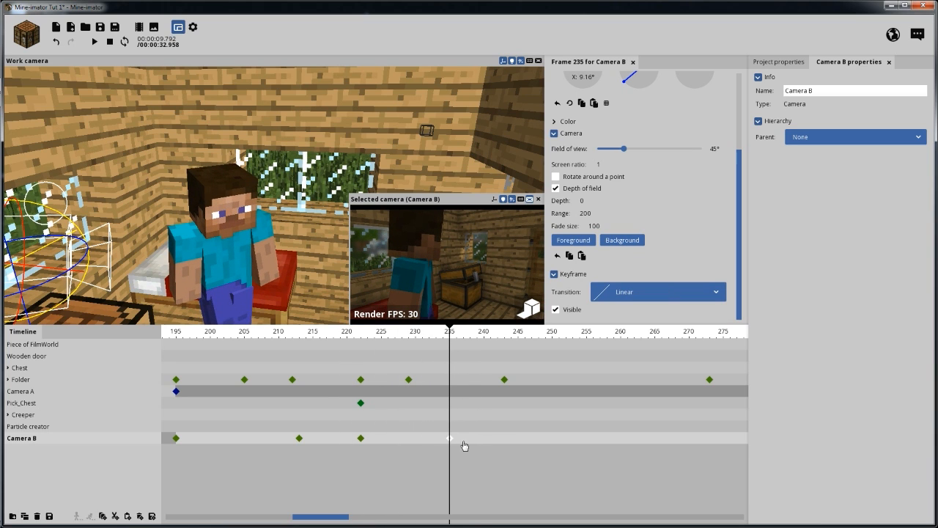
click(556, 309)
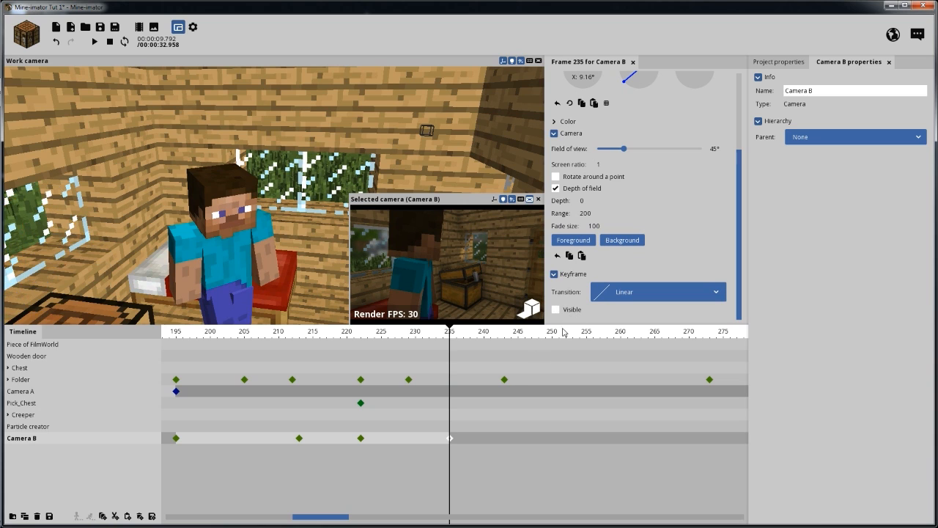
click(449, 393)
click(556, 309)
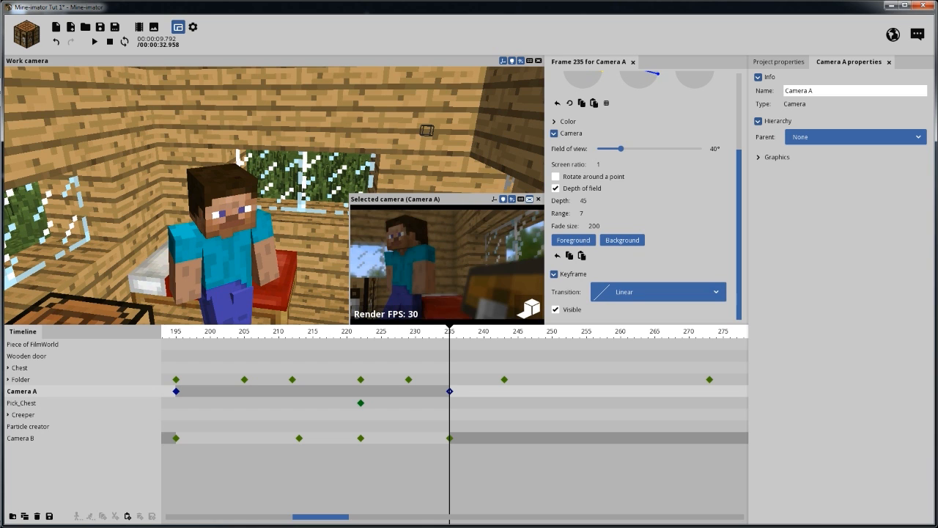
Reposition Camera A's frame 235 keyframe to look down on the chest and bed from above, and play the character's walk to the chest.
key(e)
right_drag(448, 263, 440, 315)
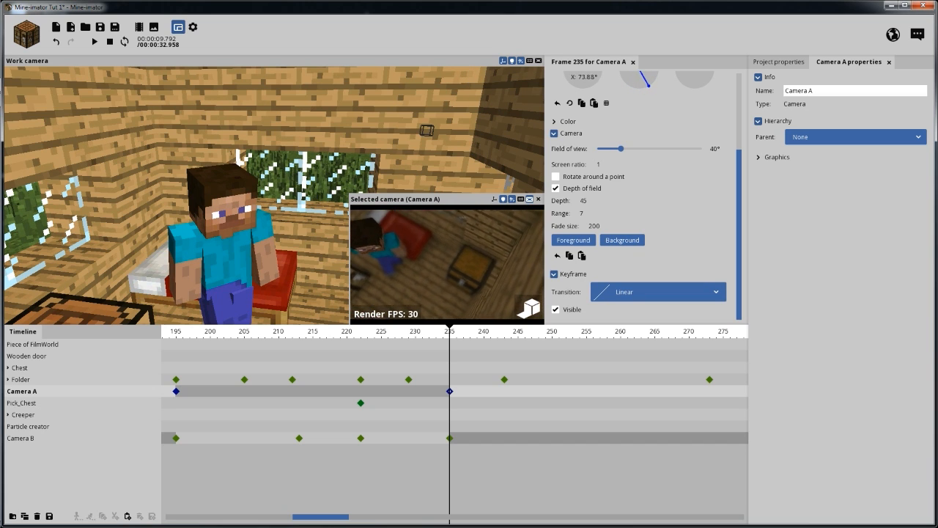
key(space)
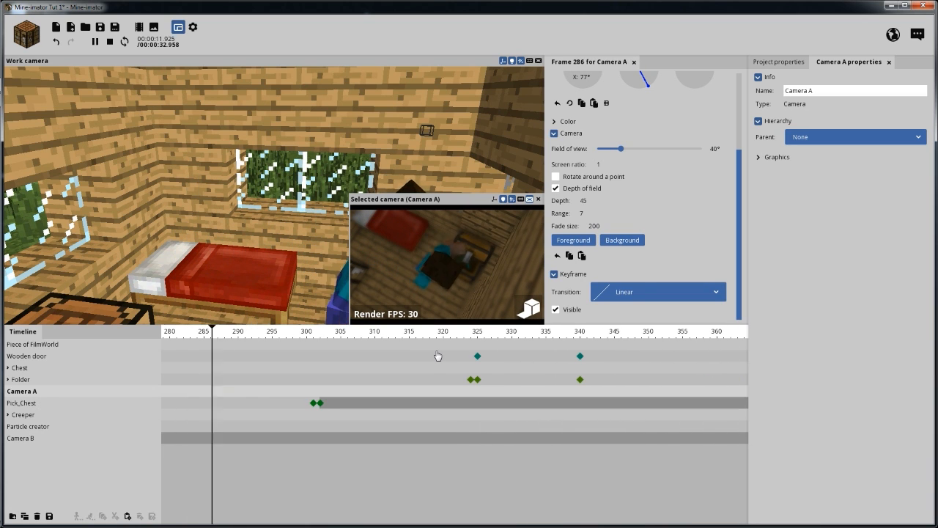
key(space)
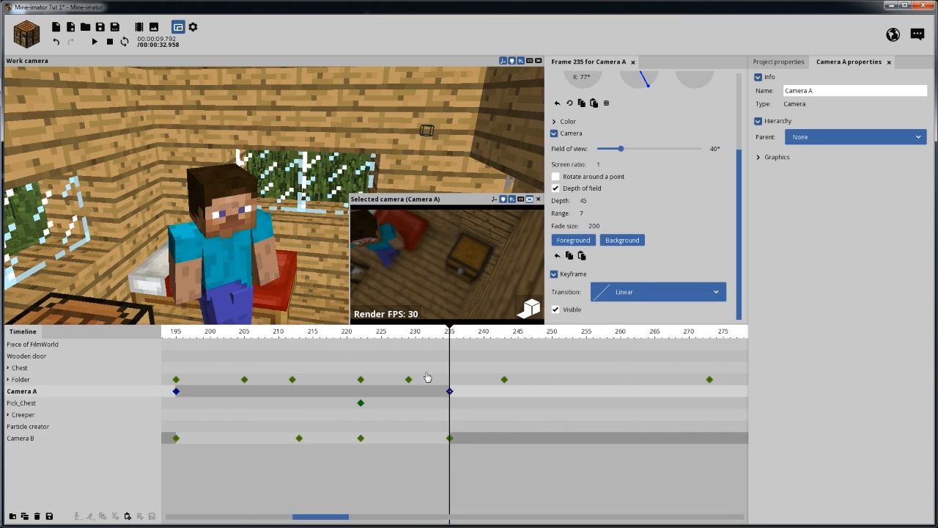
key(space)
key(space)
key(space)
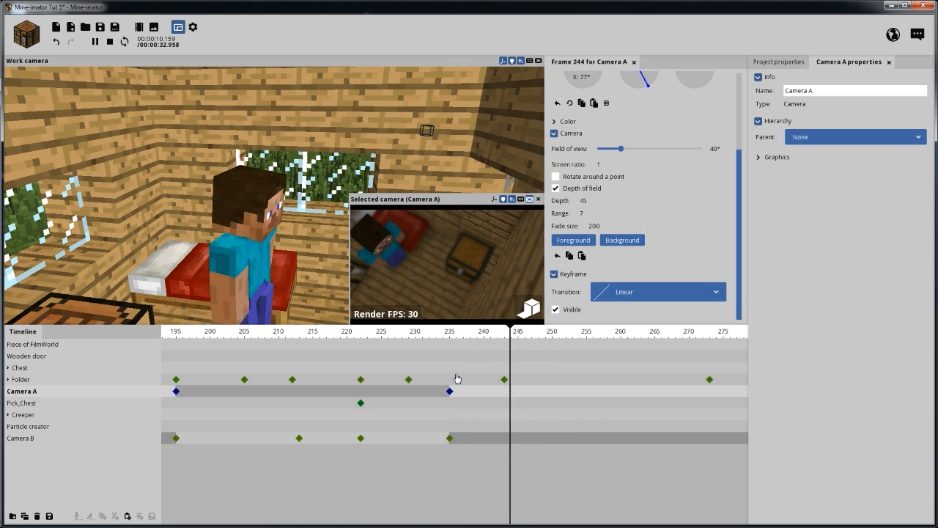
key(space)
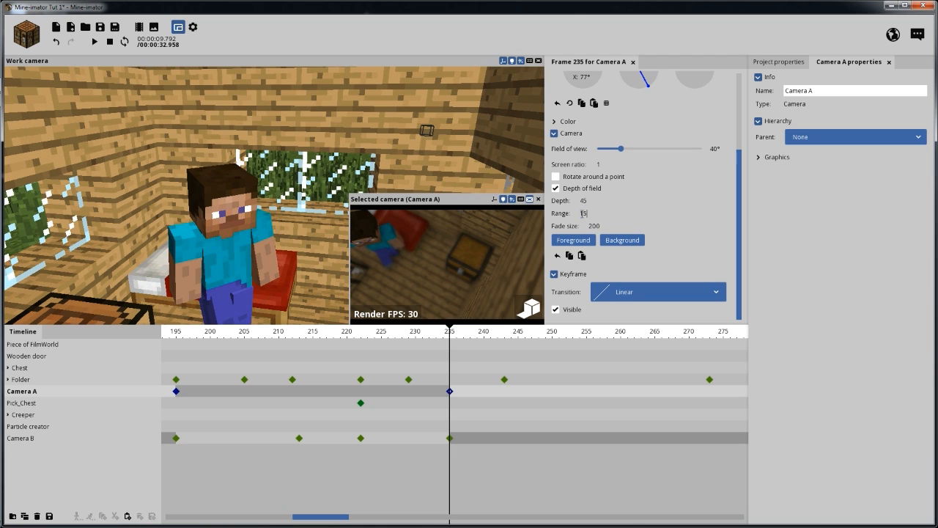
Set Camera A's frame 235 depth of field to depth 79.10 and range 50, and enlarge the selected-camera preview.
mouse_move(582, 201)
mouse_down()
mouse_move(603, 197)
mouse_move(585, 214)
mouse_up()
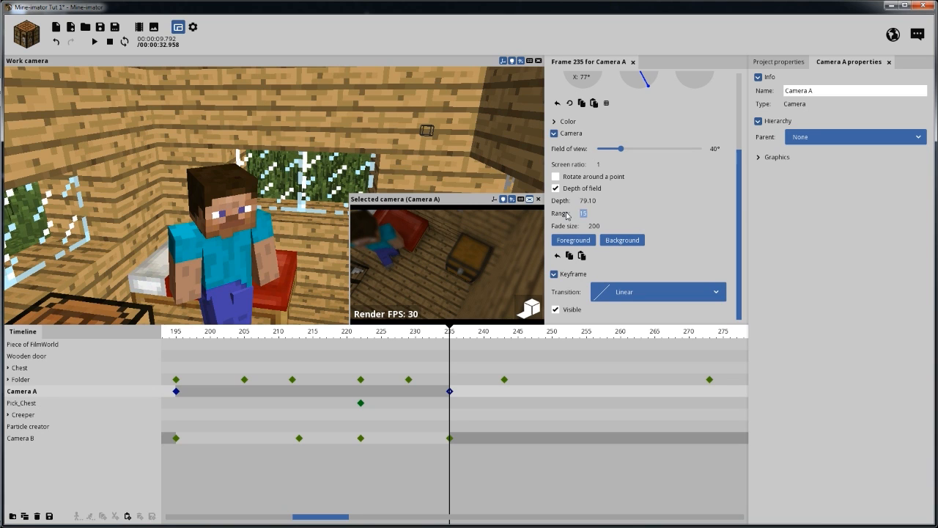
text(100)
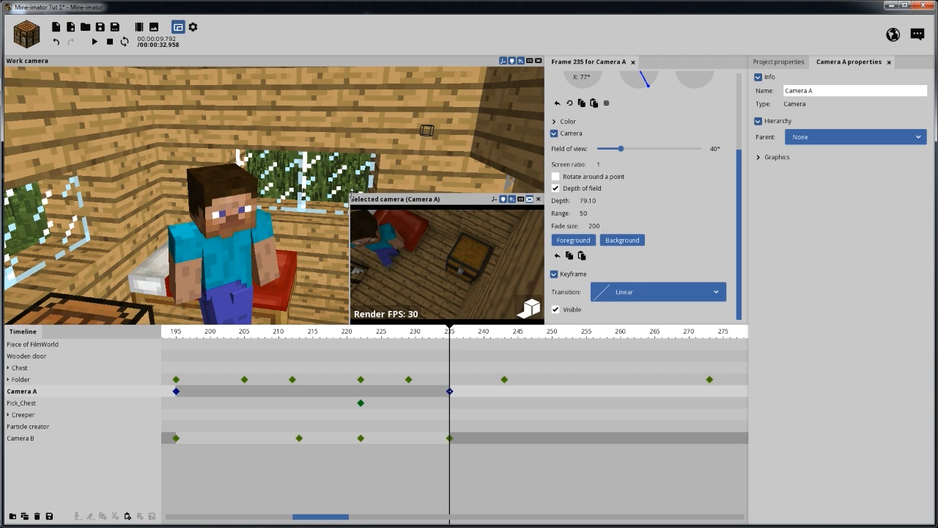
drag(351, 195, 244, 115)
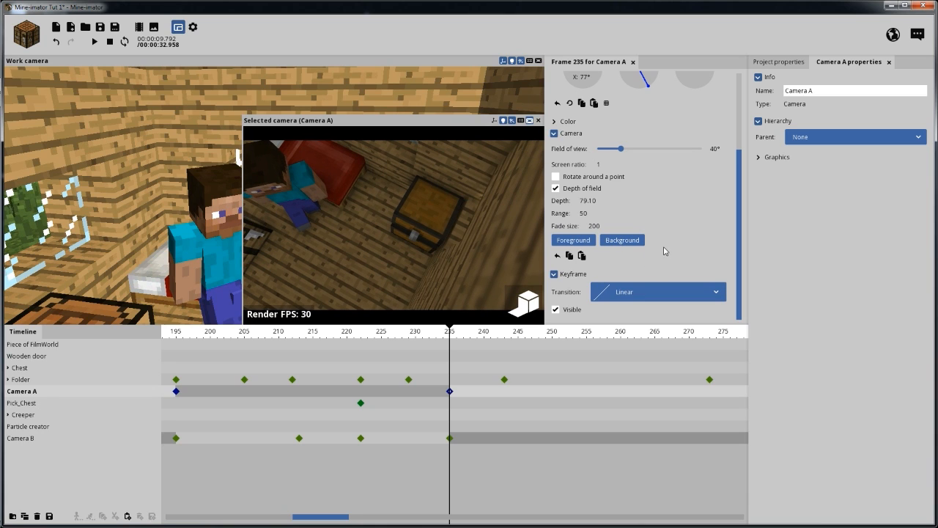
Set Camera A's frame 235 depth of field to depth 88 and fade size 500, and play the shot from about frame 223.
mouse_move(587, 206)
mouse_down()
mouse_move(576, 202)
mouse_move(605, 201)
mouse_move(587, 201)
mouse_move(595, 201)
mouse_up()
click(583, 201)
text(88)
drag(450, 334, 363, 335)
key(space)
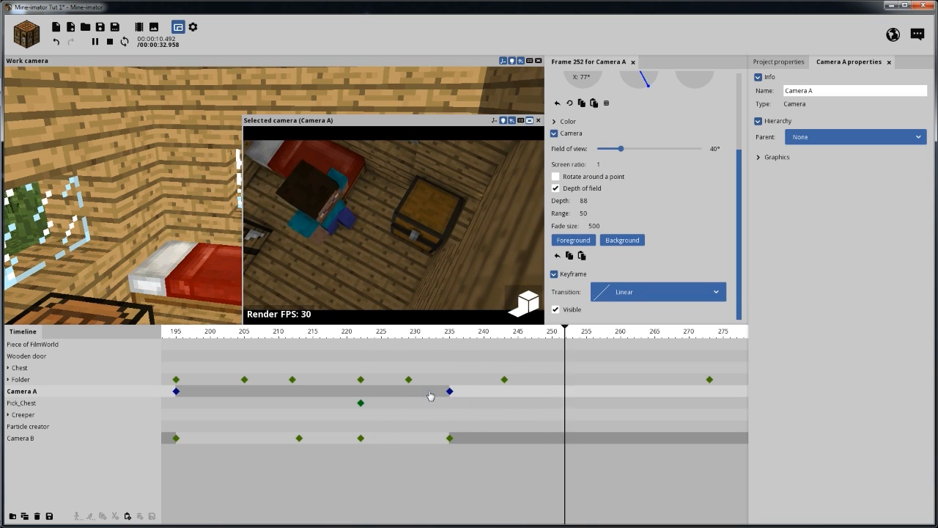
key(space)
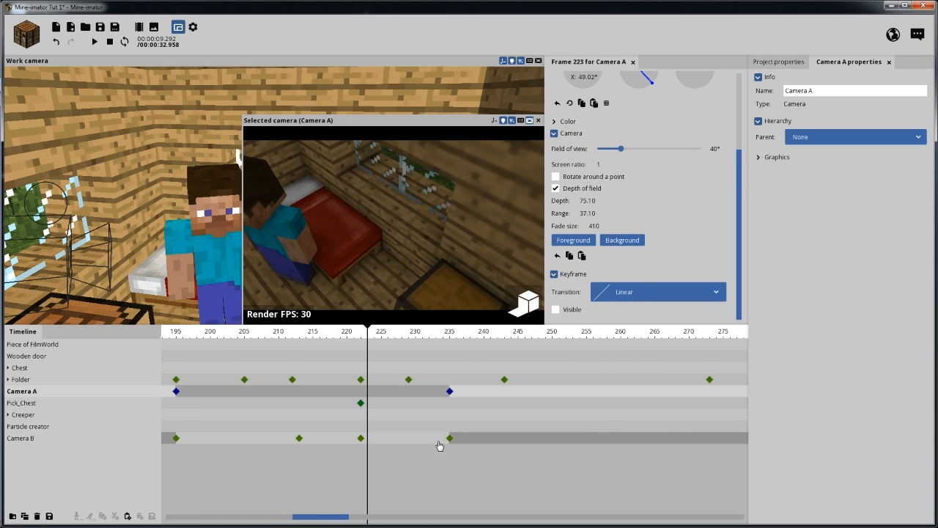
Add keyframes at frame 273 that turn visibility on for Camera B and off for Camera A.
drag(458, 332, 708, 396)
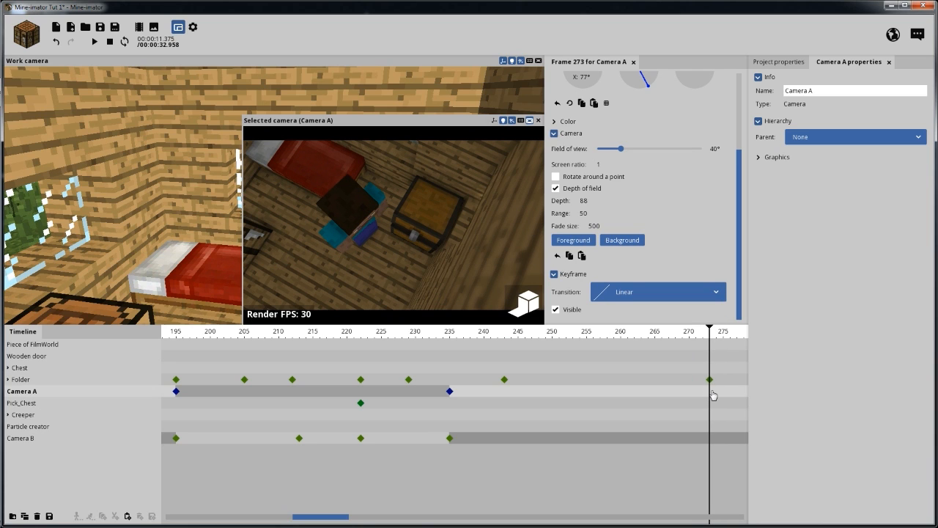
click(711, 439)
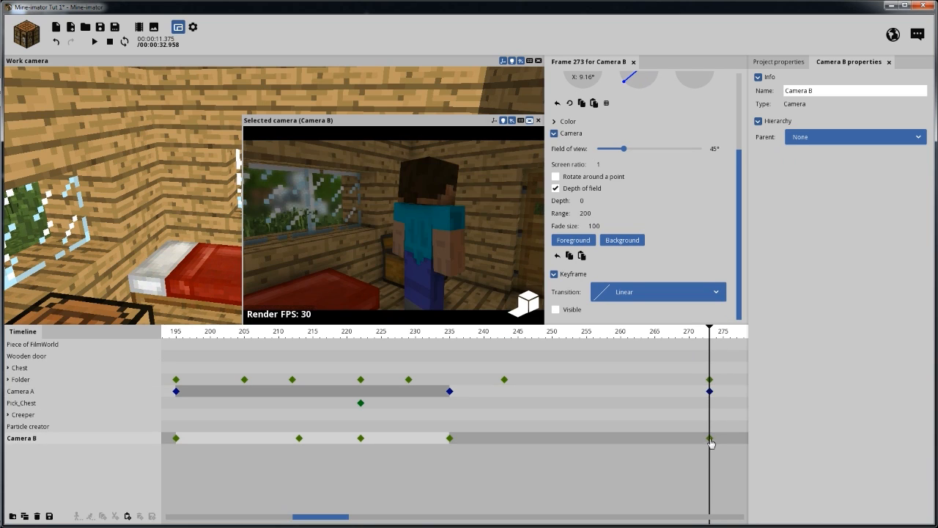
click(574, 311)
click(709, 392)
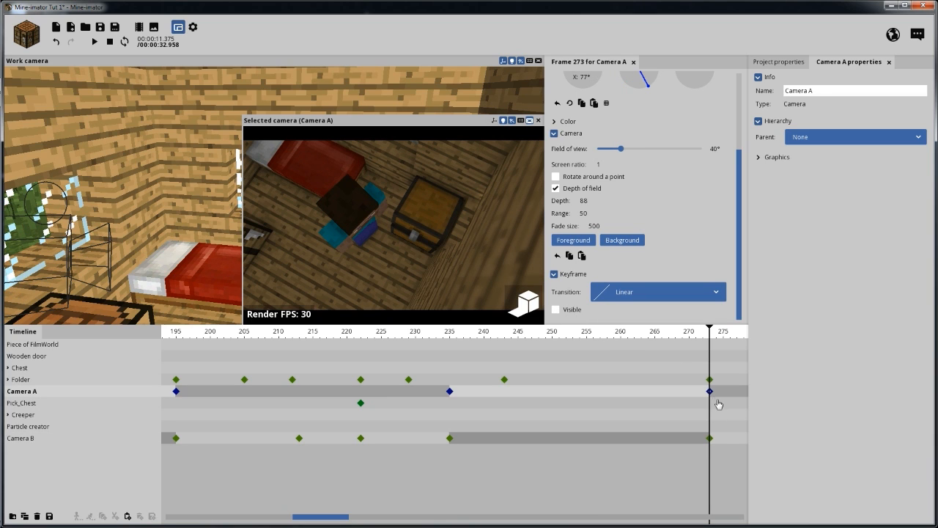
Reposition Camera B's frame 273 keyframe to show the character from the side with the open chest and bed behind him.
drag(330, 519, 357, 519)
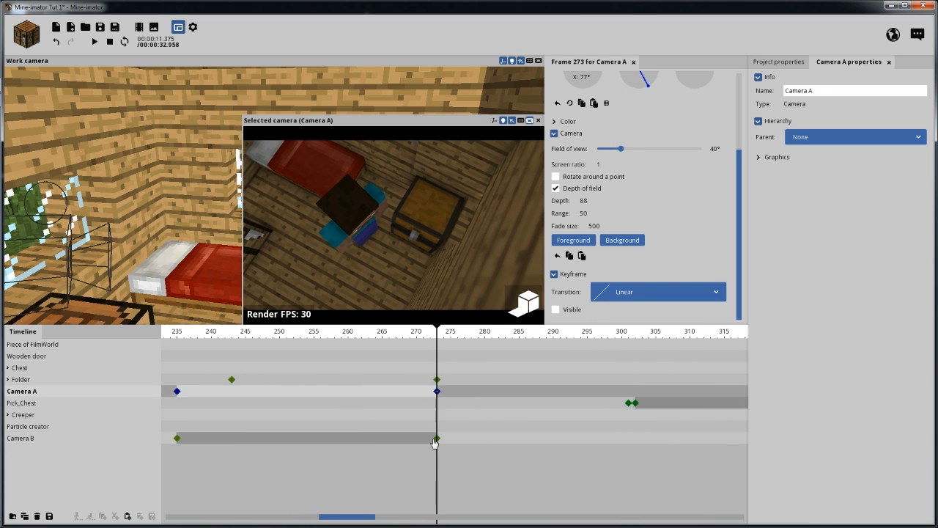
click(437, 438)
mouse_move(439, 235)
right_down()
mouse_move(535, 244)
mouse_move(447, 247)
mouse_move(458, 251)
mouse_move(476, 250)
mouse_move(454, 247)
mouse_move(463, 242)
mouse_move(458, 233)
mouse_move(445, 240)
mouse_move(462, 234)
mouse_move(455, 237)
right_up()
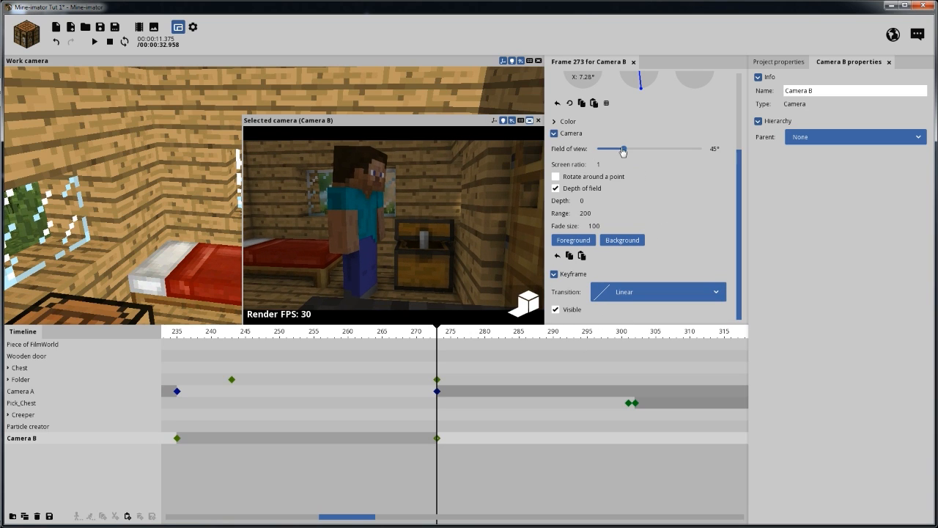
Set the field of view of Camera B's frame 273 keyframe to 40° and adjust its pitch to 6.53°.
drag(623, 151, 624, 151)
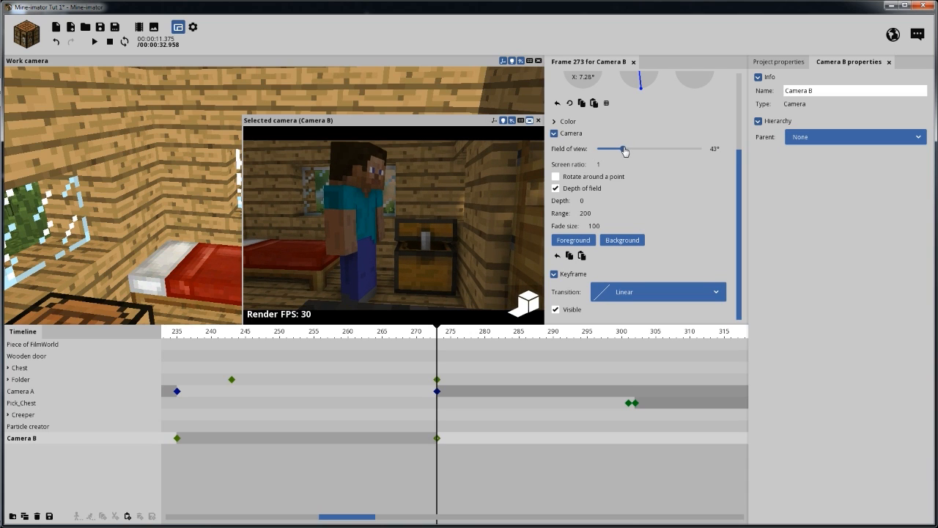
text(42)
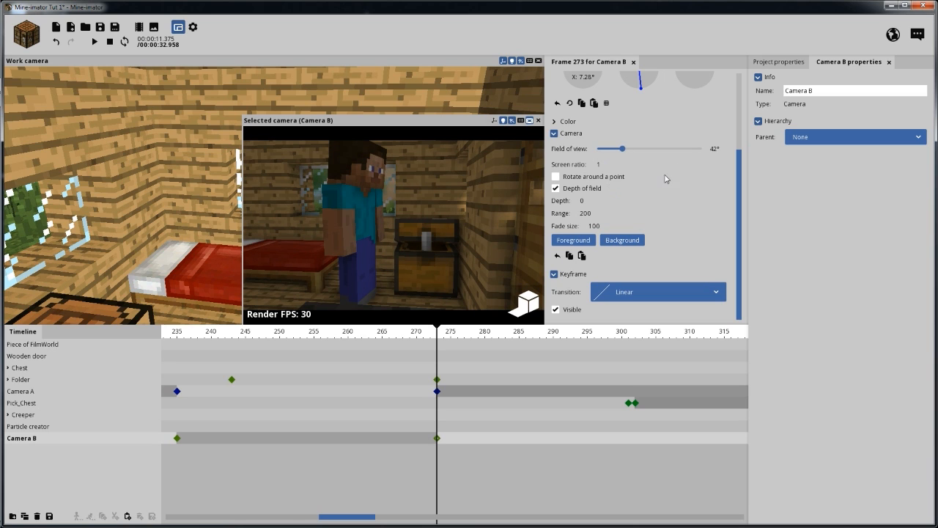
drag(621, 150, 623, 150)
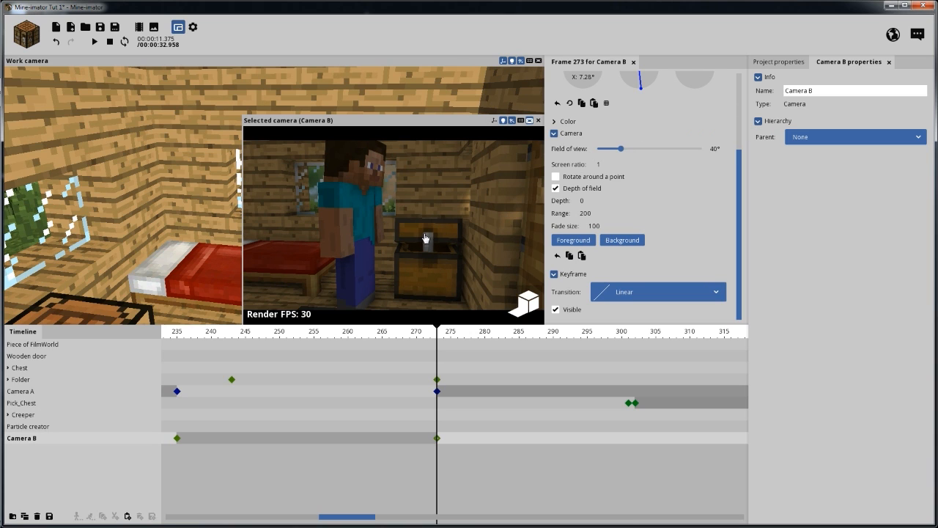
mouse_move(425, 238)
mouse_down()
mouse_move(434, 272)
mouse_move(428, 253)
mouse_up()
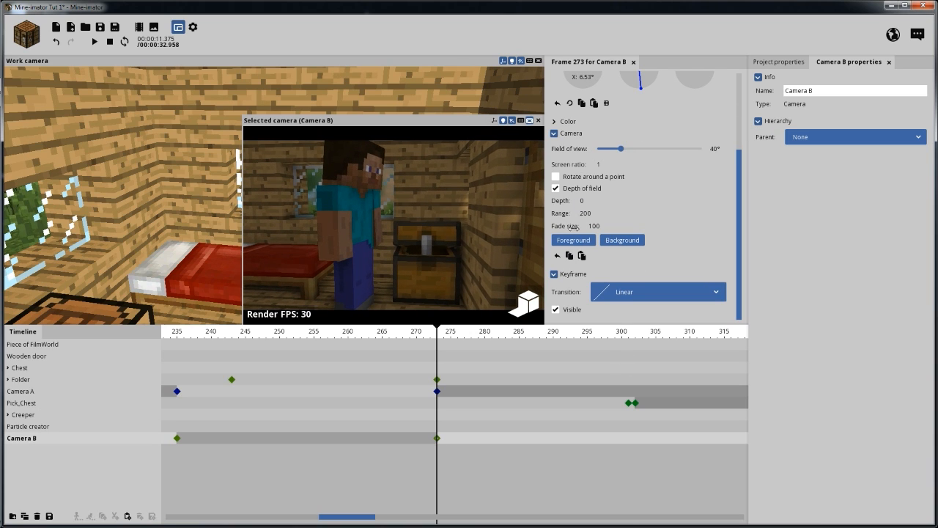
Play the animation from about frame 270 to check the switch from Camera A to Camera B at the chest.
drag(433, 341, 426, 338)
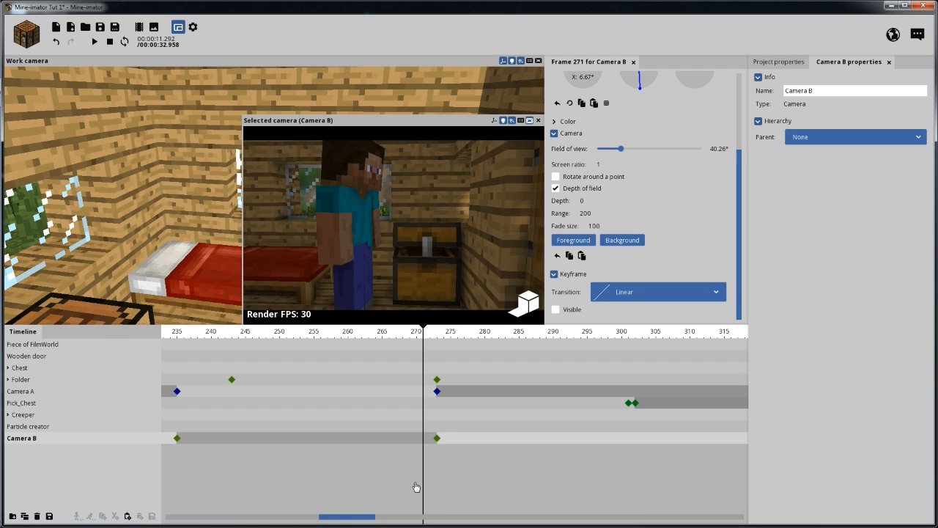
click(417, 486)
key(space)
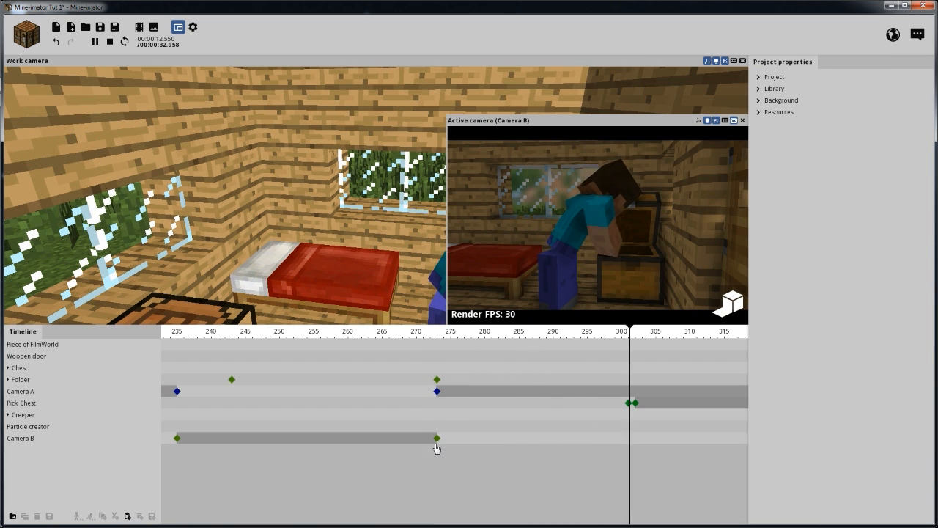
key(space)
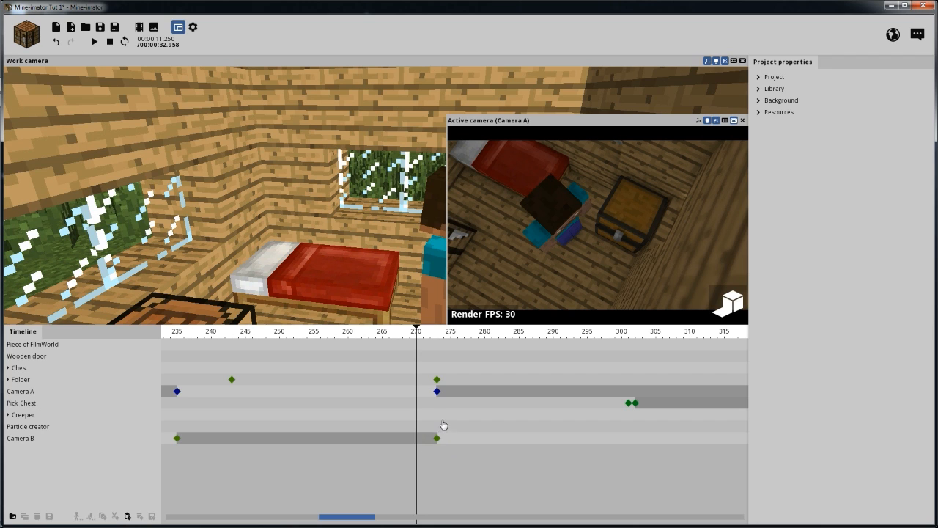
Play the animation from frame 270 to check the cut from Camera A to Camera B.
mouse_move(418, 331)
mouse_down()
mouse_move(446, 332)
mouse_move(417, 332)
mouse_up()
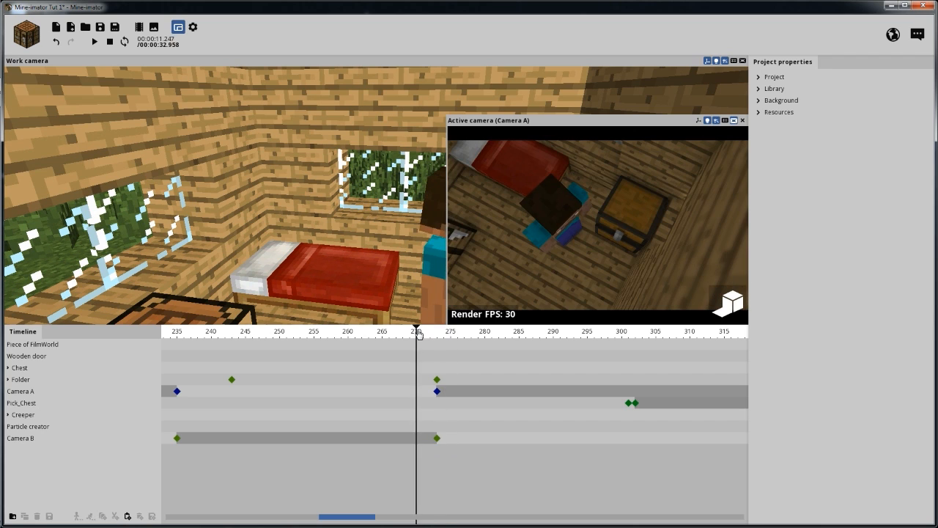
key(space)
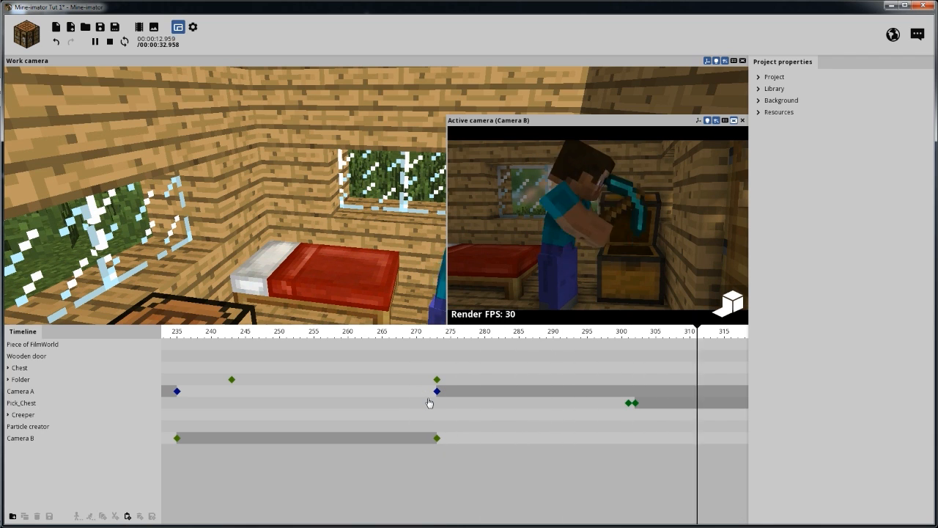
key(space)
At frame 324, add keyframes that make Camera A visible and hide Camera B.
drag(434, 339, 668, 339)
scroll(537, 401, down, 4)
drag(587, 341, 611, 336)
scroll(614, 431, up, 2)
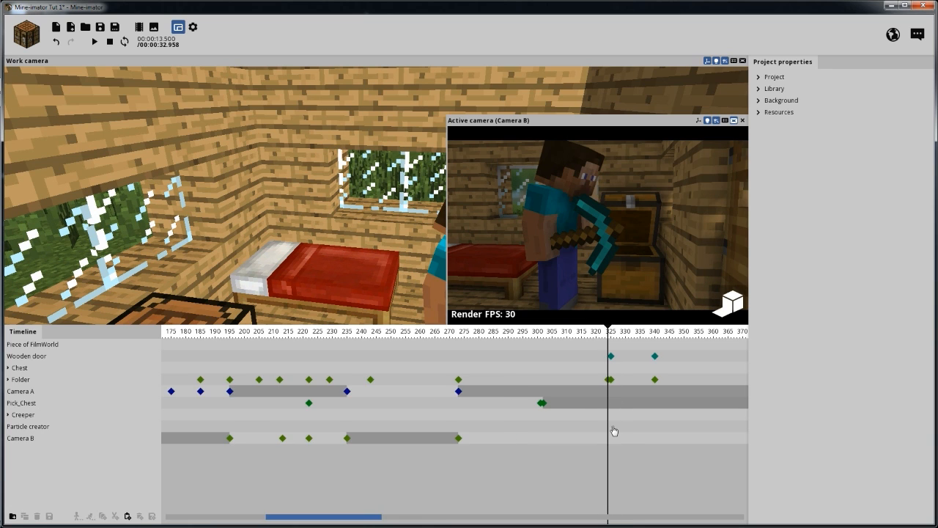
scroll(605, 446, up, 2)
click(618, 443)
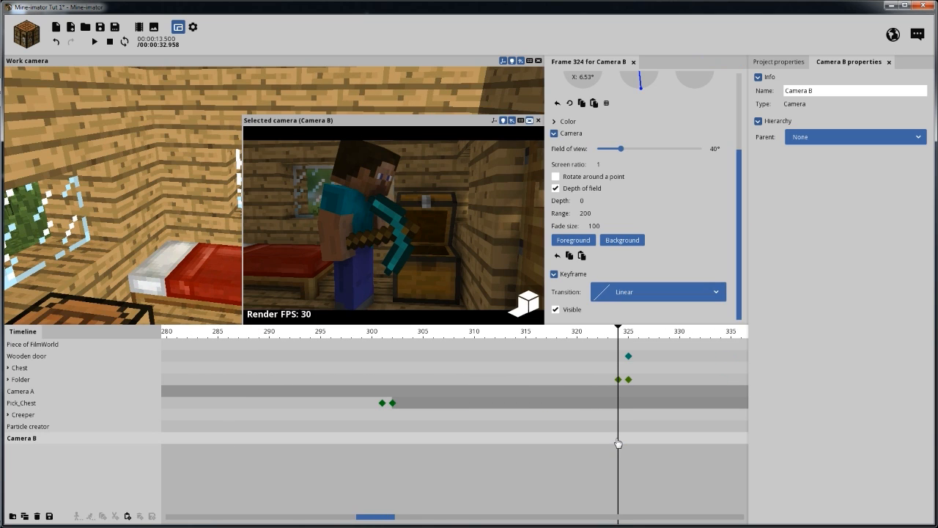
click(618, 392)
click(570, 312)
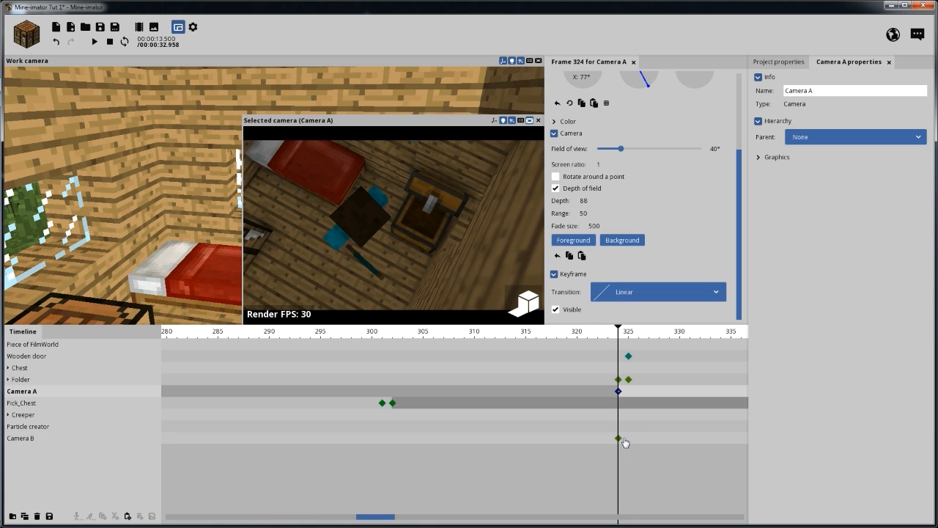
click(618, 438)
click(574, 310)
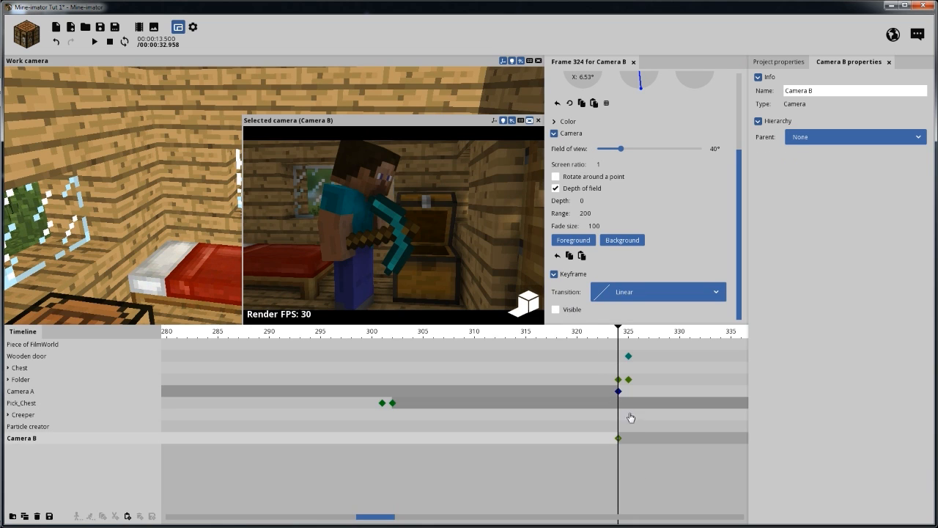
Move Camera A outside at frame 324 so it frames the front of the house with the diamond ore behind it.
click(618, 391)
drag(448, 228, 492, 168)
drag(393, 224, 458, 191)
mouse_move(393, 225)
right_down()
mouse_move(328, 228)
mouse_move(317, 212)
mouse_move(401, 225)
mouse_move(393, 222)
right_up()
key(s)
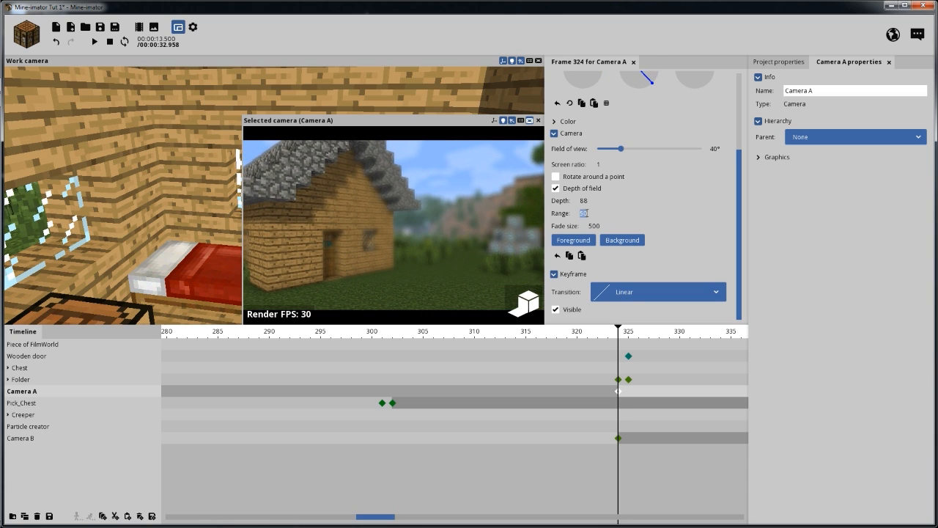
Set Camera A's depth of field at frame 324 to range 150 and depth 240.
text(100)
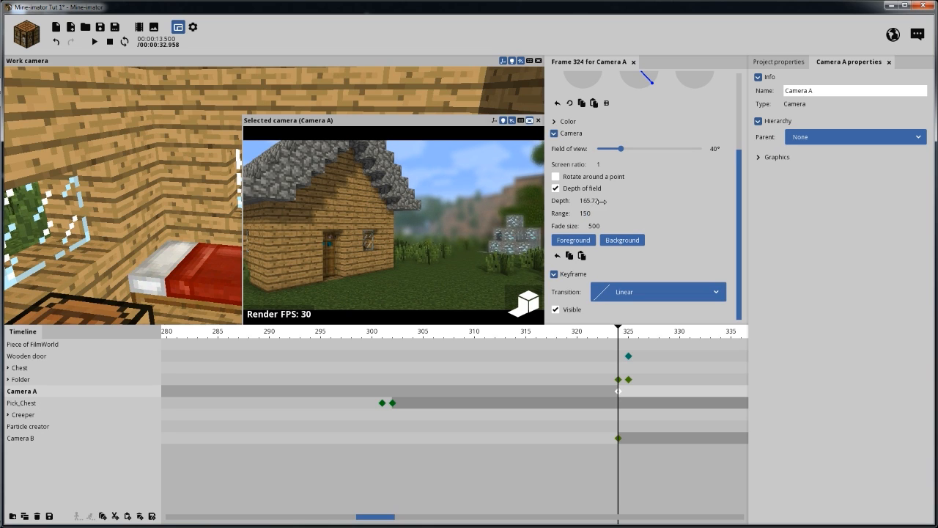
mouse_move(612, 201)
mouse_down()
mouse_move(604, 201)
mouse_move(614, 202)
mouse_up()
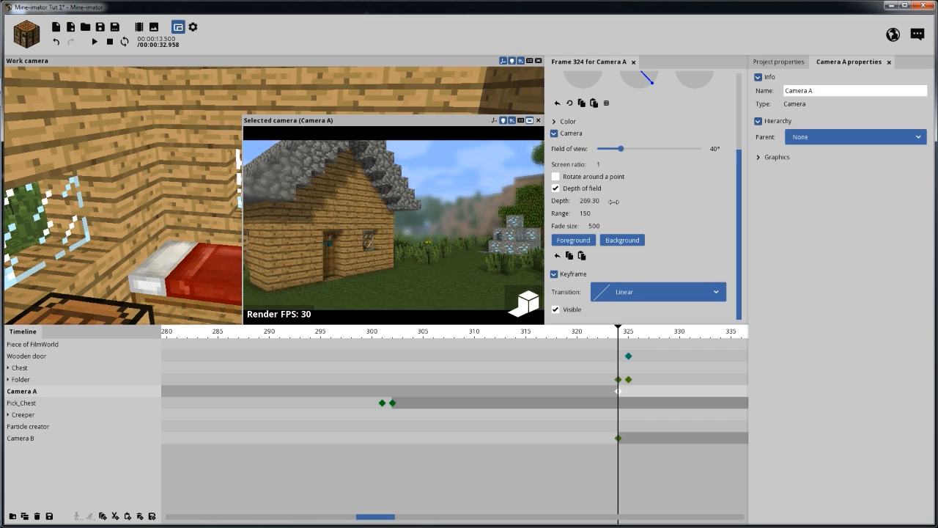
click(613, 201)
text(2)
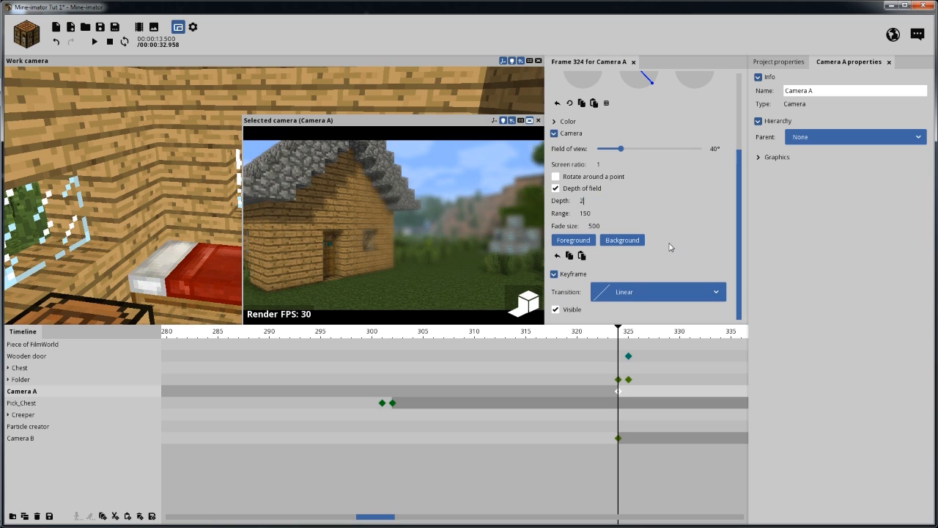
text(40)
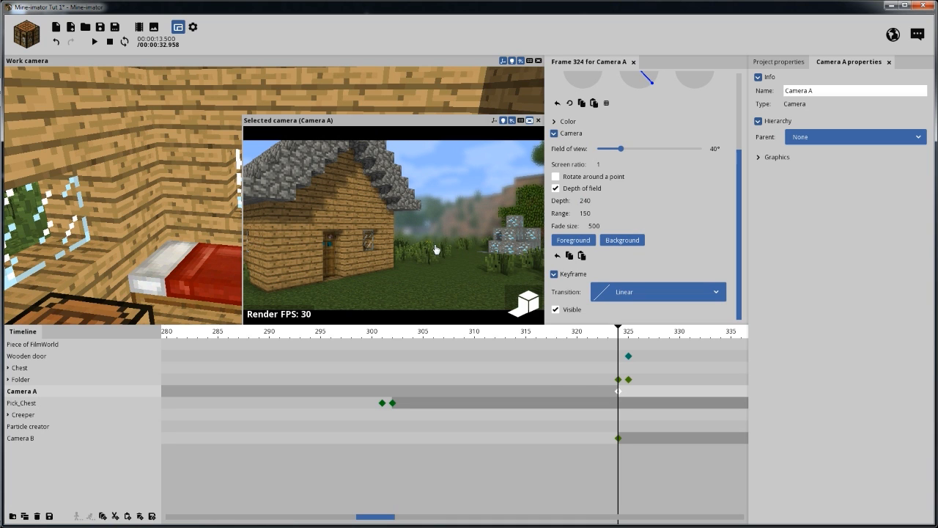
Review the frames leading up to the frame 324 camera cut and save the project.
click(596, 354)
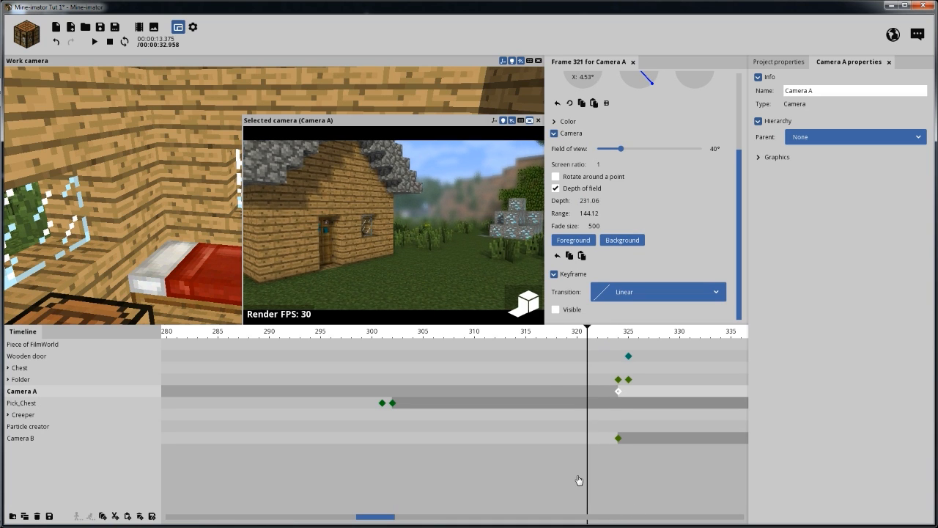
click(579, 479)
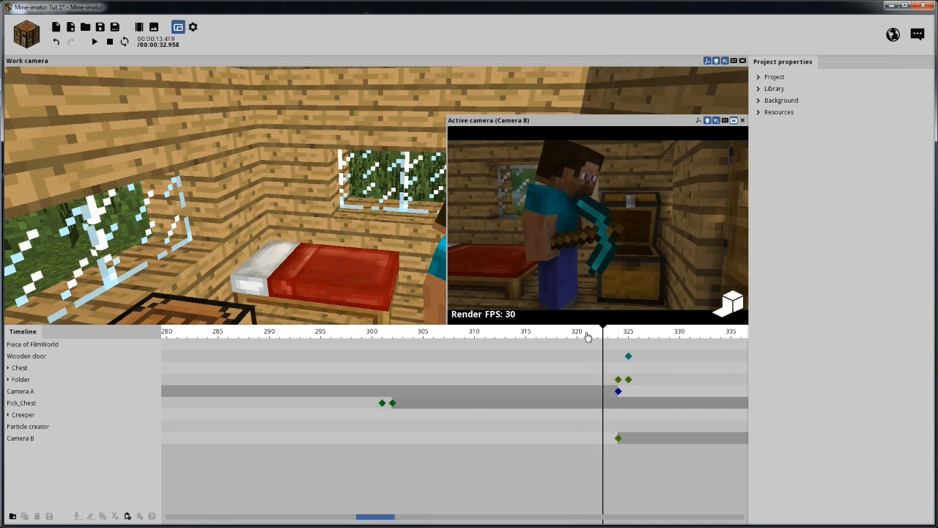
drag(587, 336, 537, 343)
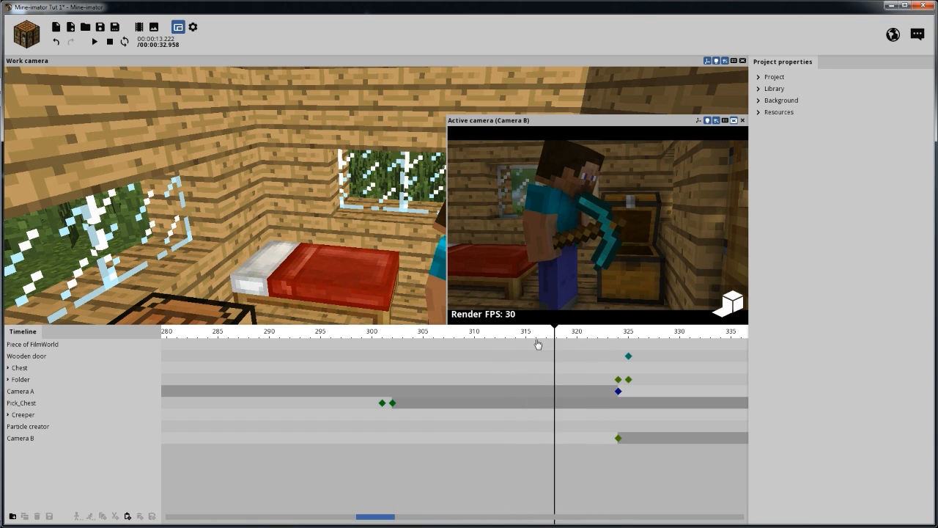
key(space)
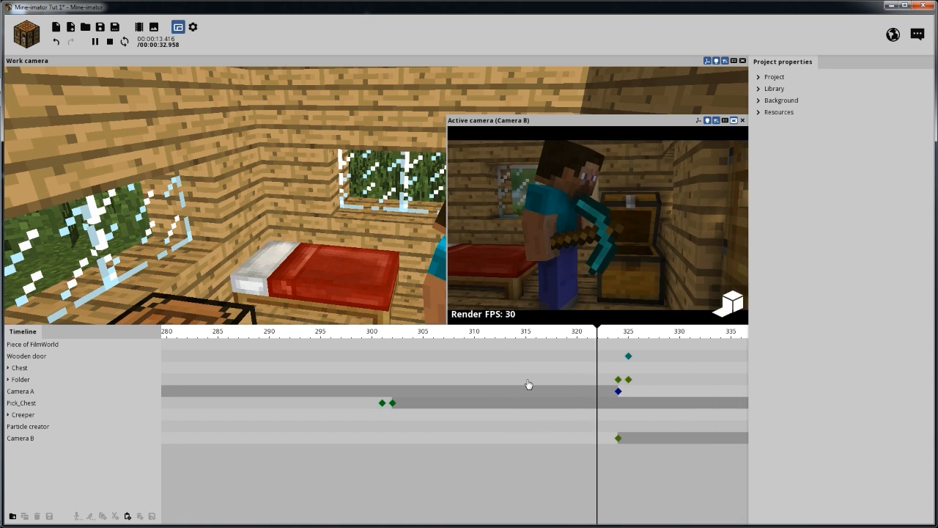
key(space)
drag(516, 334, 460, 332)
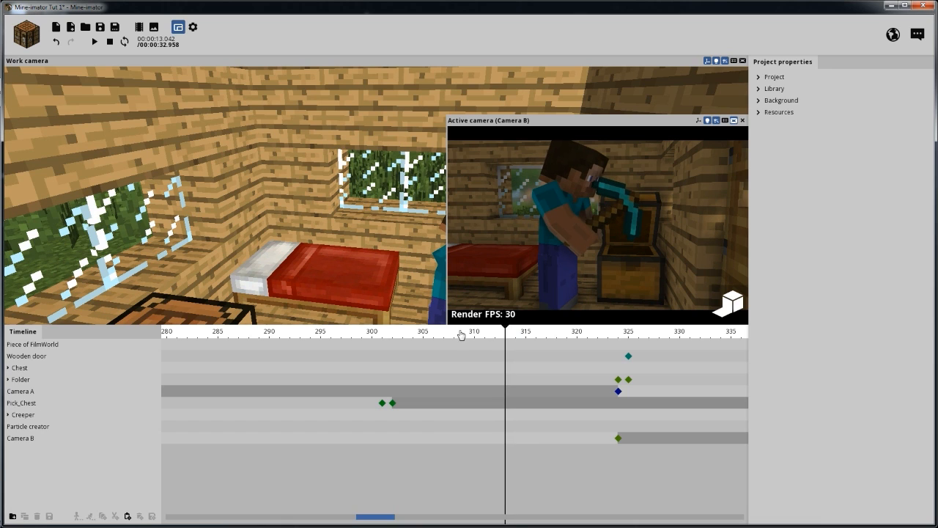
click(100, 28)
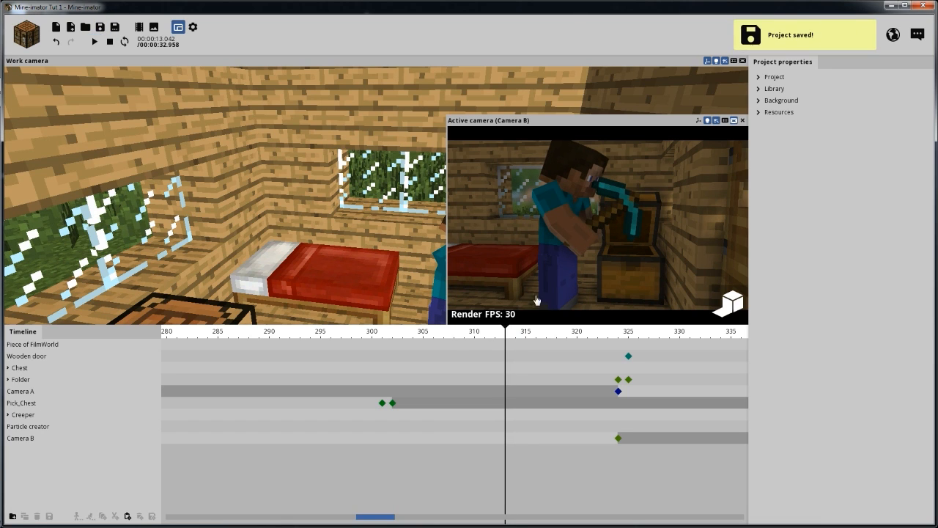
Play the animation from frame 302 to review the cut from the chest shot to the house exterior.
drag(557, 336, 525, 333)
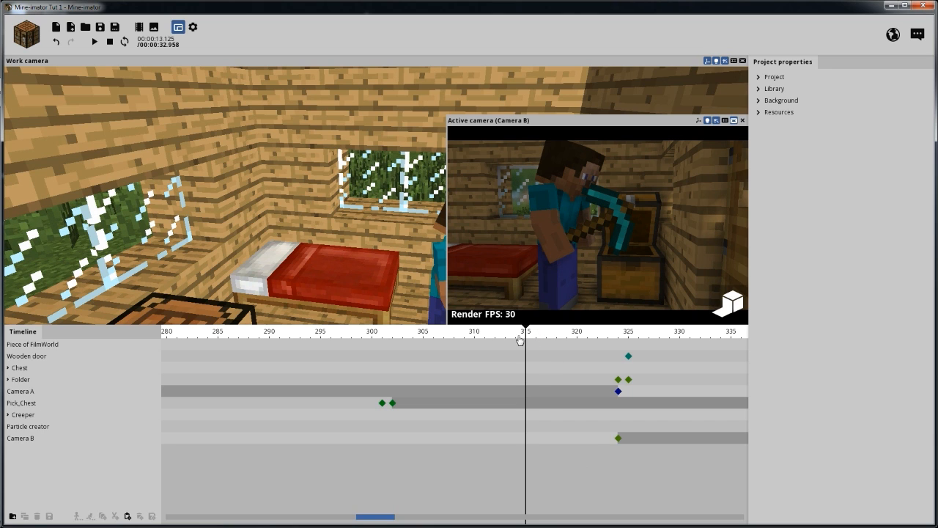
drag(519, 340, 391, 346)
key(space)
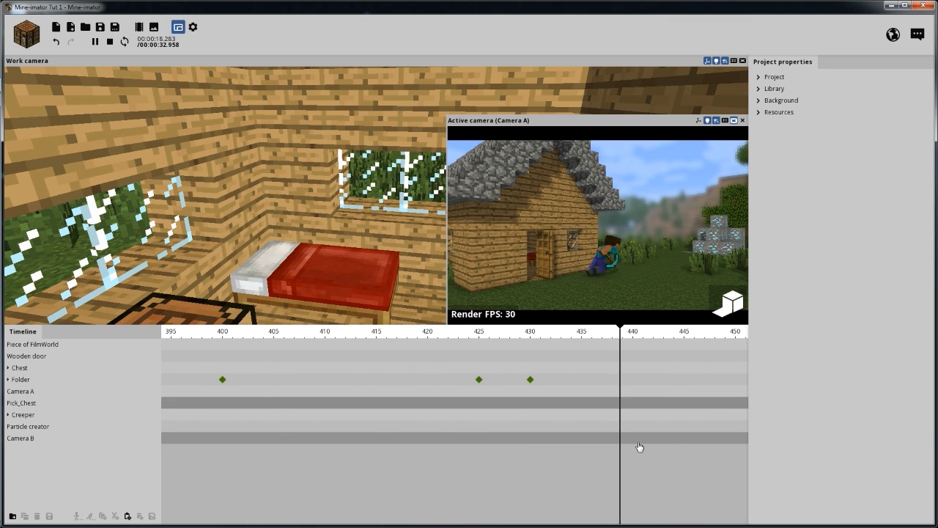
key(space)
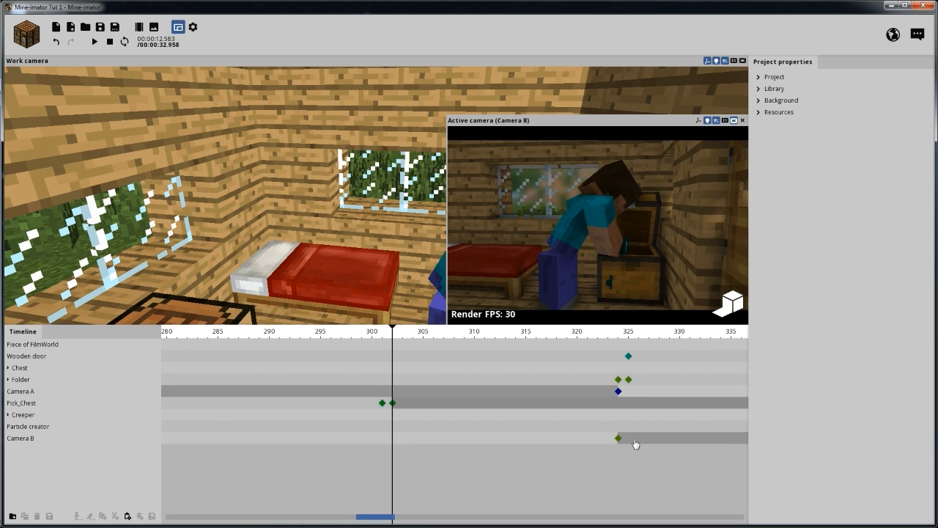
scroll(636, 444, down, 3)
key(space)
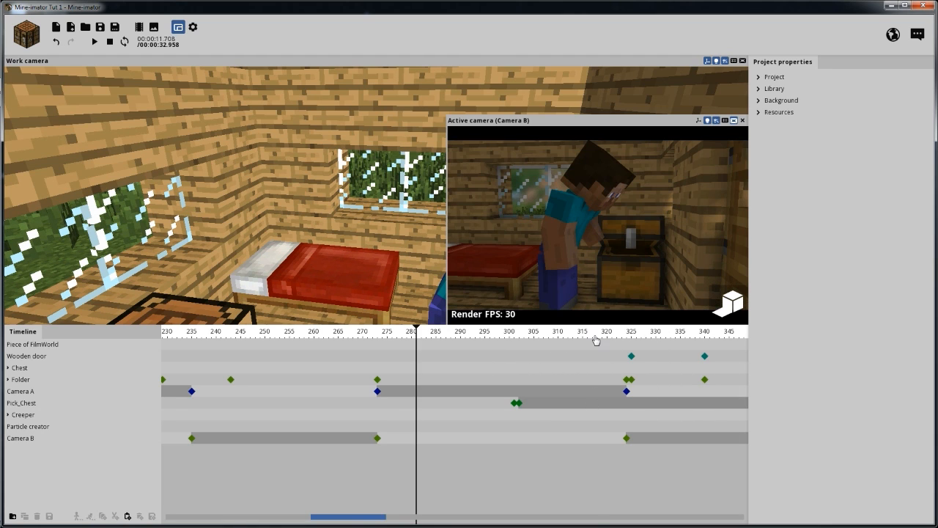
Add a Camera A keyframe at frame 405 that holds the exterior house view from frame 324.
drag(597, 337, 651, 331)
drag(366, 519, 410, 518)
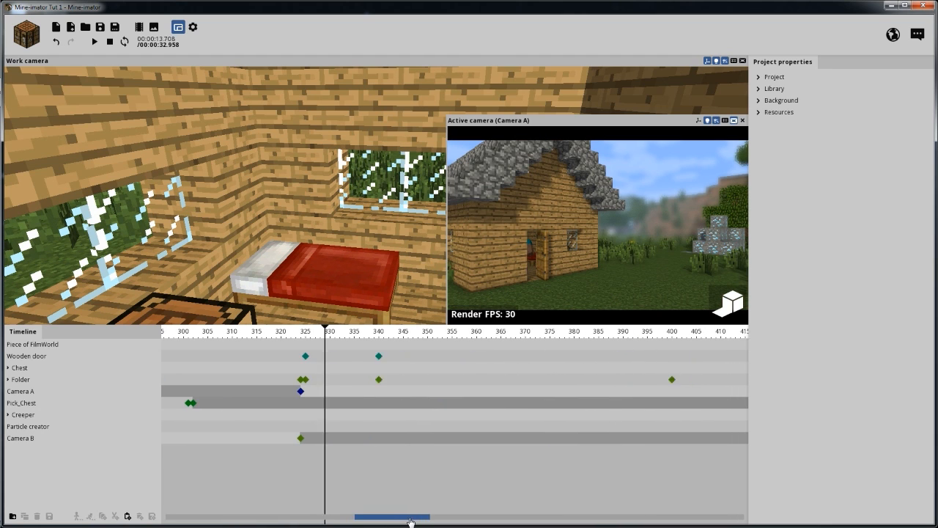
drag(318, 336, 665, 351)
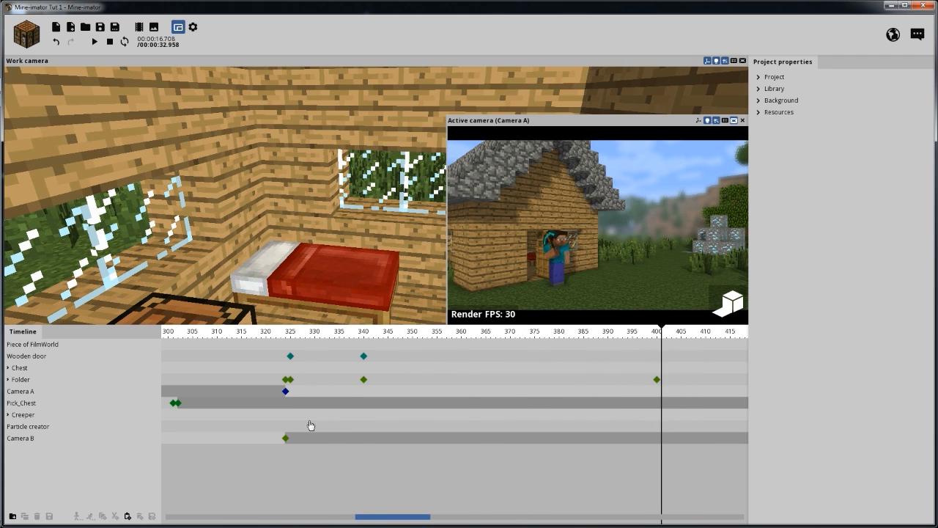
click(286, 392)
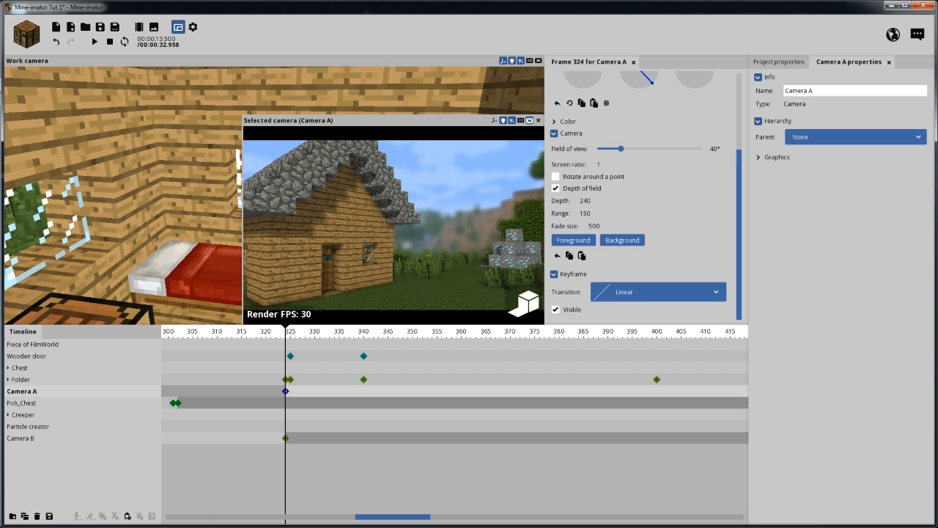
drag(299, 335, 730, 347)
drag(405, 518, 438, 518)
drag(480, 338, 423, 331)
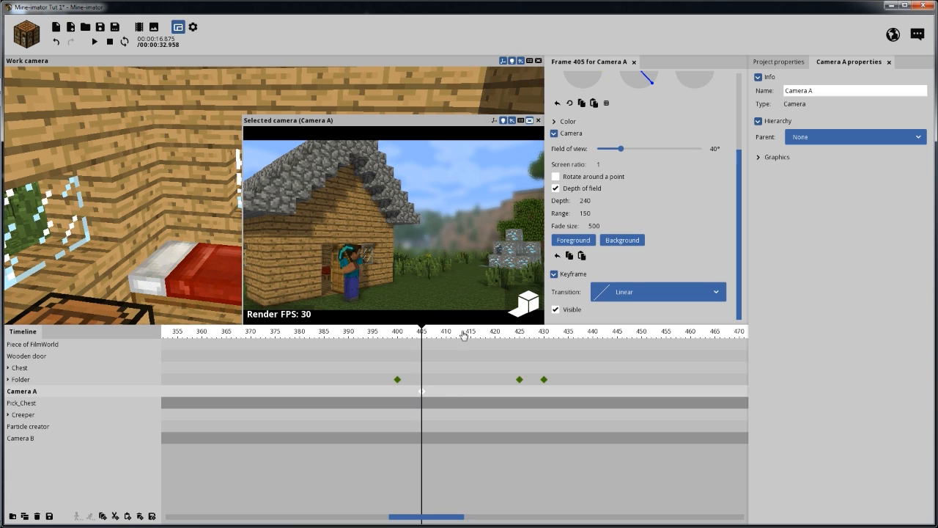
Add a Camera A keyframe at frame 430 and rotate the camera toward the diamond ore beside the house.
drag(439, 335, 545, 380)
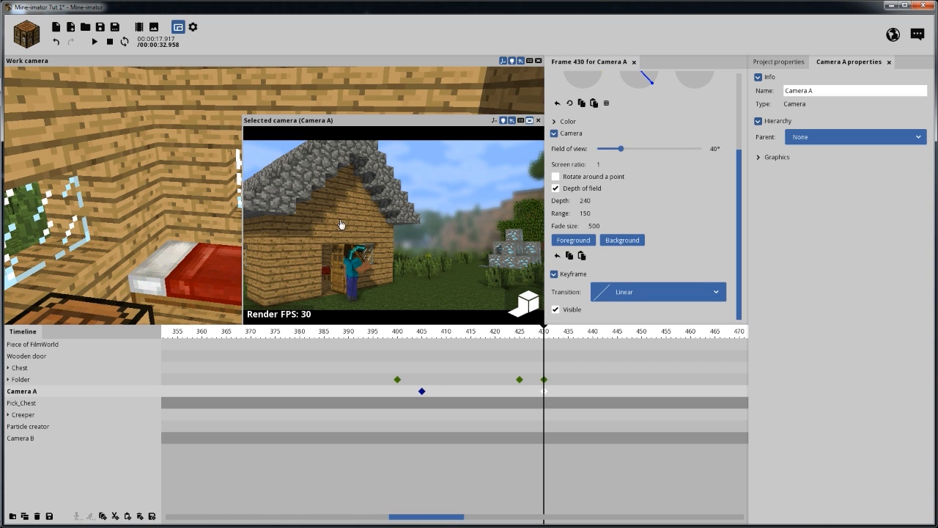
drag(171, 193, 1, 164)
scroll(86, 156, up, 3)
mouse_move(115, 163)
right_down()
mouse_move(146, 159)
mouse_move(215, 122)
mouse_move(107, 163)
mouse_move(125, 150)
right_up()
drag(95, 117, 127, 126)
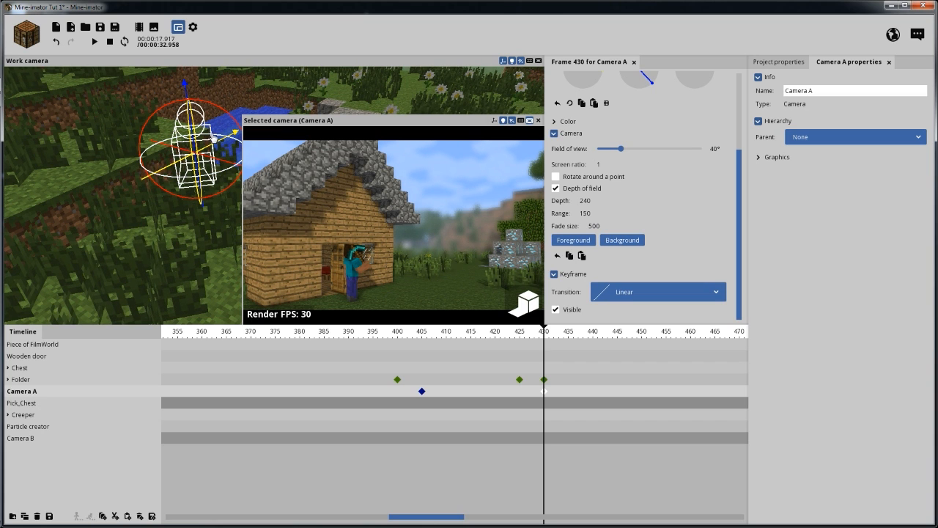
drag(150, 154, 100, 139)
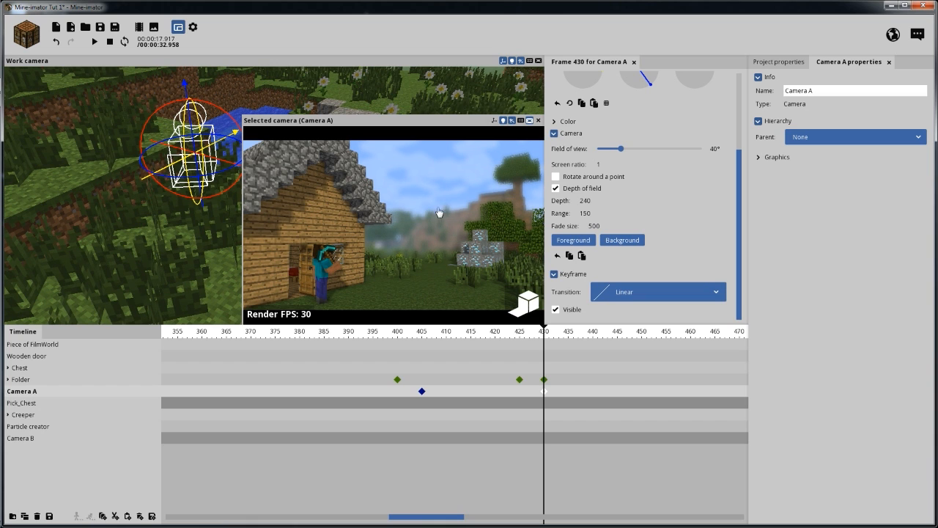
drag(291, 101, 219, 84)
drag(165, 102, 164, 99)
Play and scrub Camera A's pan between frames 405 and 430 to check it against the character's movement.
drag(505, 334, 381, 327)
key(space)
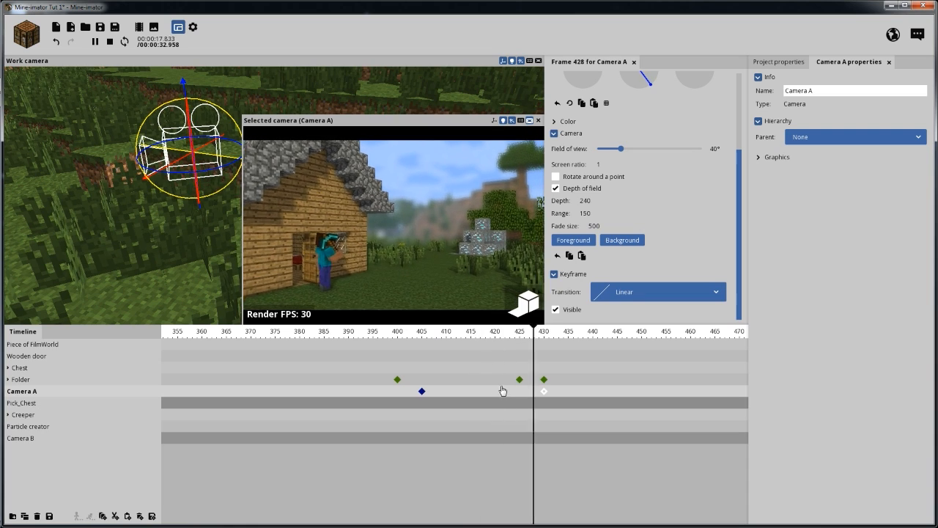
key(space)
click(520, 379)
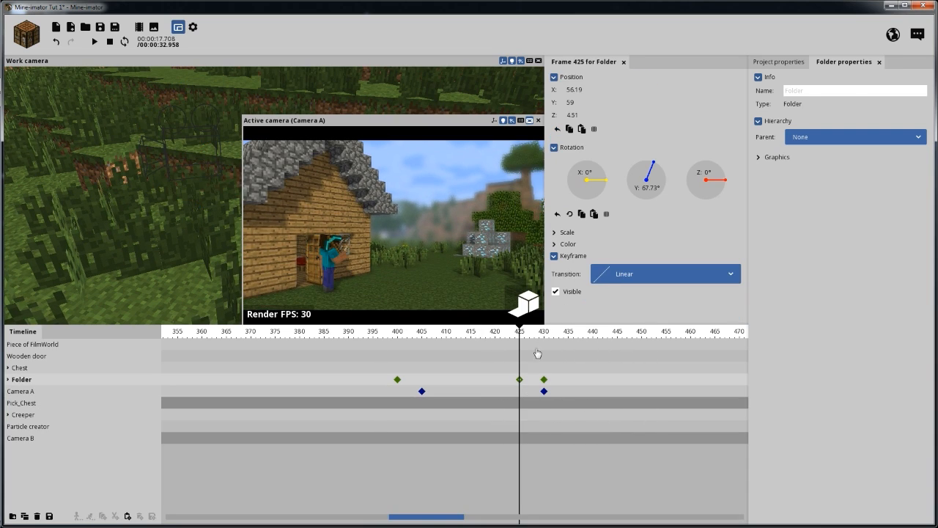
drag(529, 336, 549, 337)
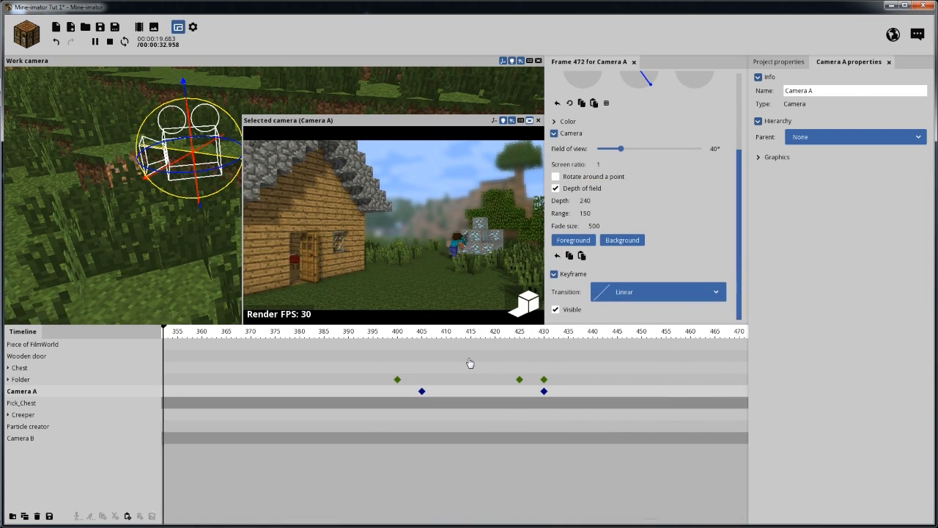
key(space)
At frame 450, add keyframes that hide Camera A and make Camera B visible.
drag(468, 336, 641, 353)
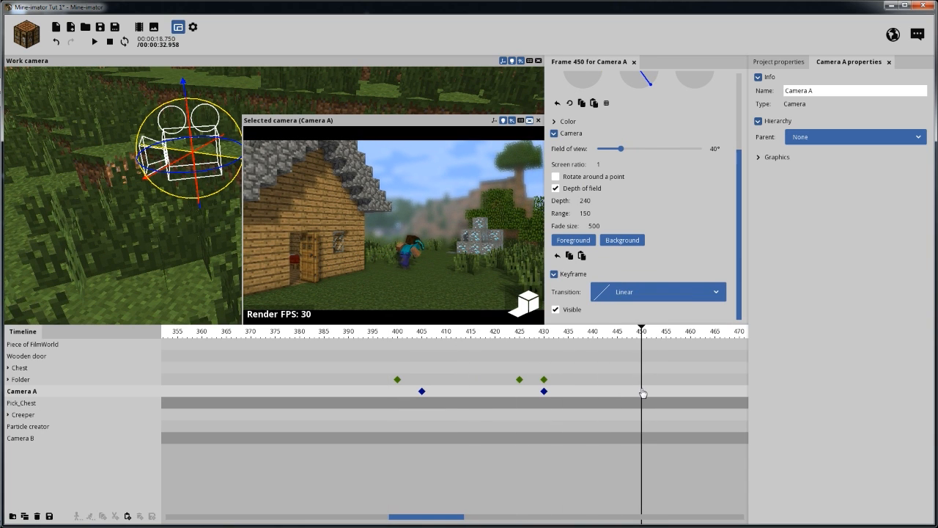
click(573, 309)
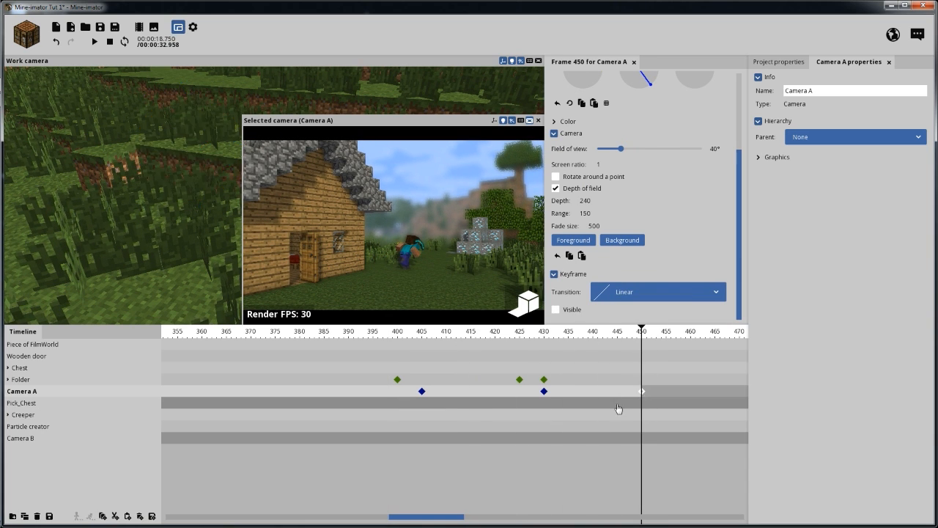
click(642, 442)
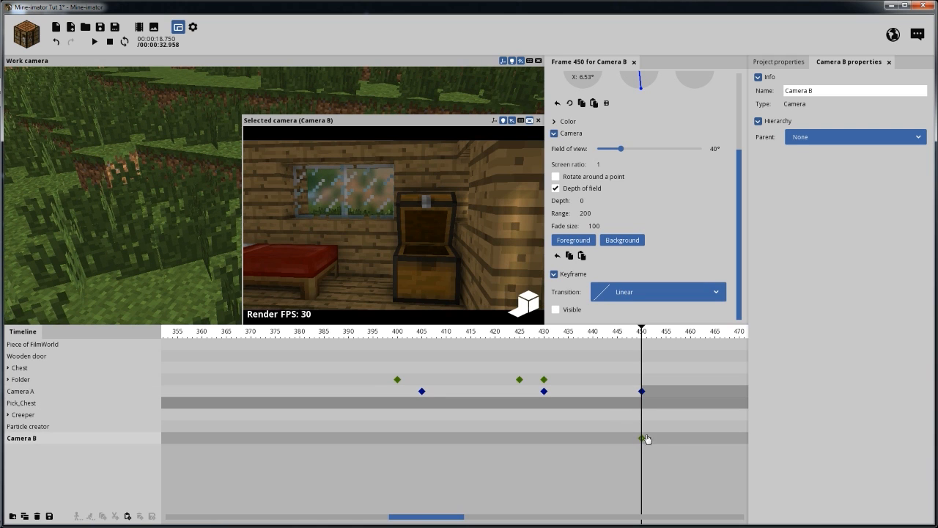
click(575, 311)
Move Camera B behind the diamond ore at frame 450, facing the running character and the house.
key(d)
right_drag(445, 255, 432, 283)
key(w)
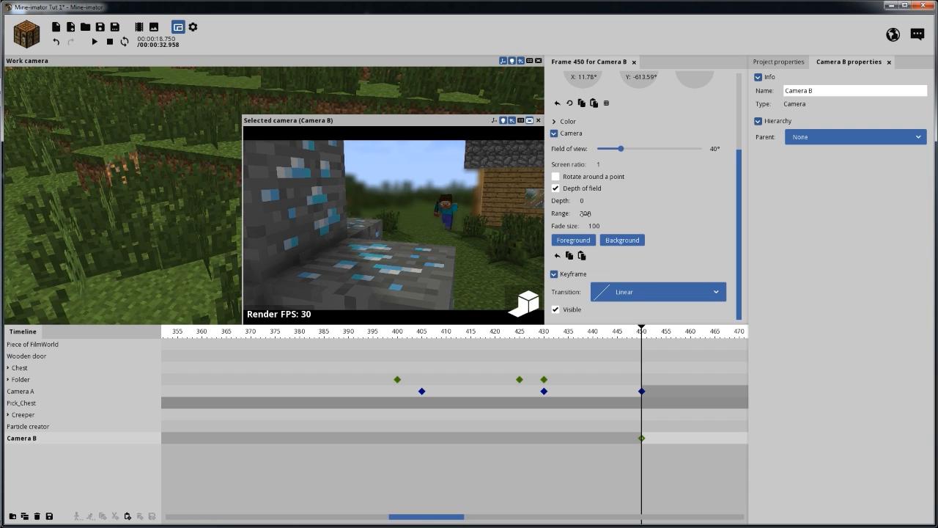
Set Camera B's depth of field at frame 450 to depth 57, range 350 and fade size 500, and save the project.
text(500)
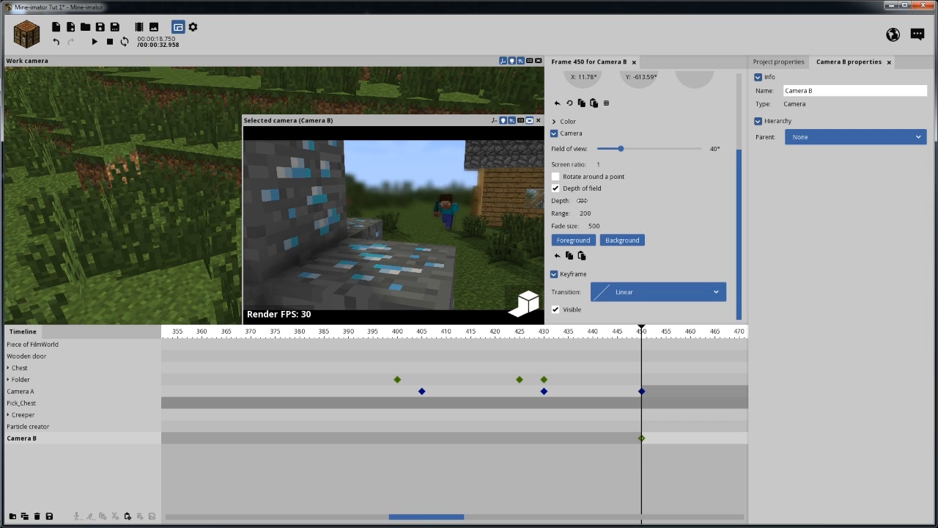
drag(597, 200, 636, 205)
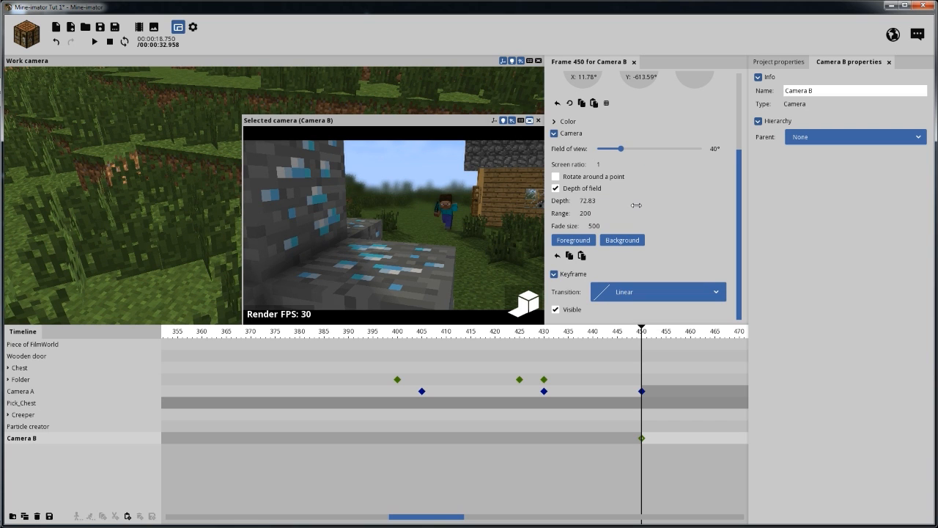
click(591, 200)
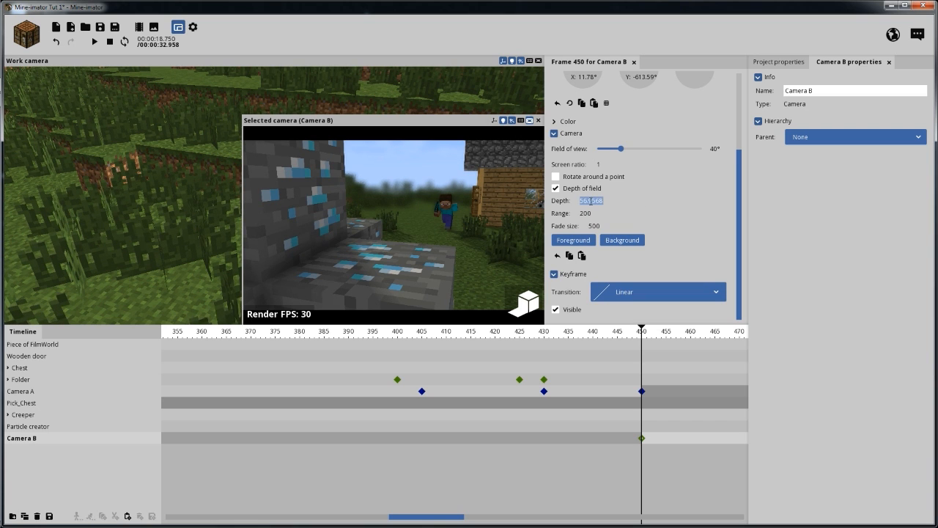
text(57)
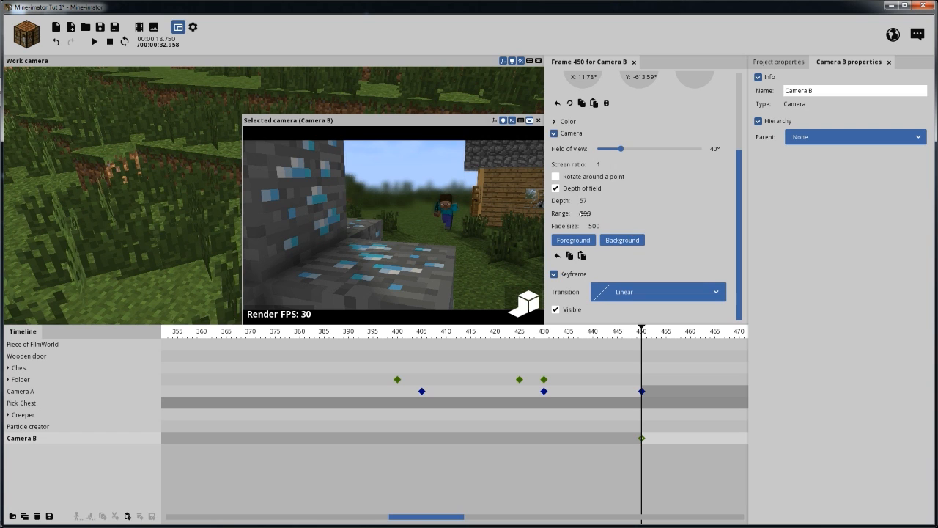
click(593, 214)
text(350)
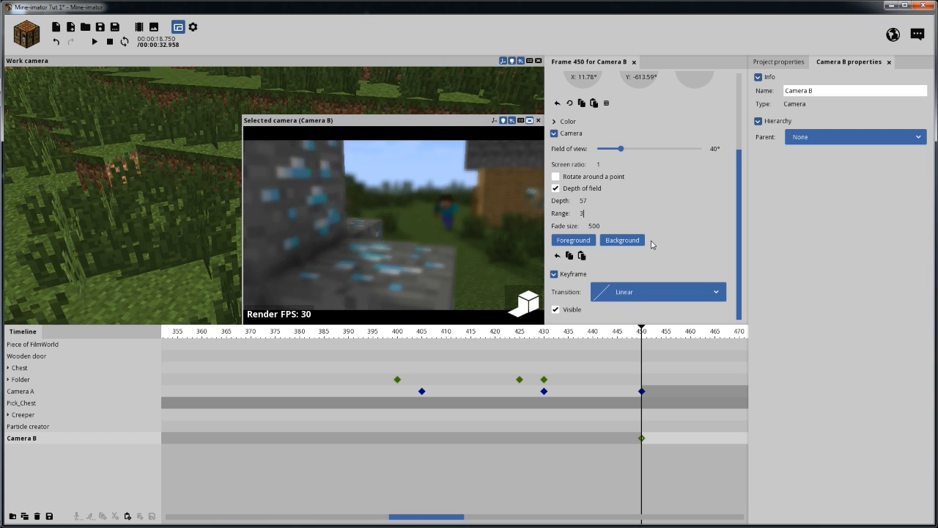
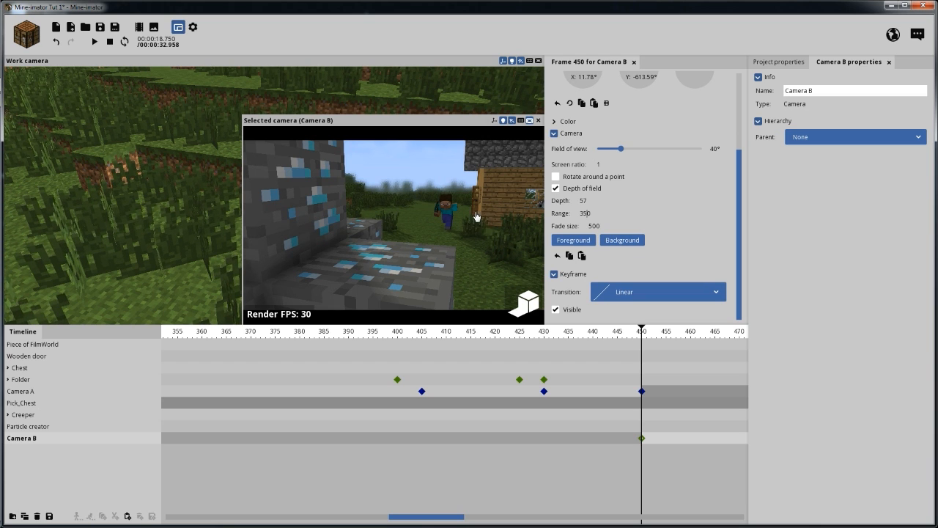
key(ctrl+s)
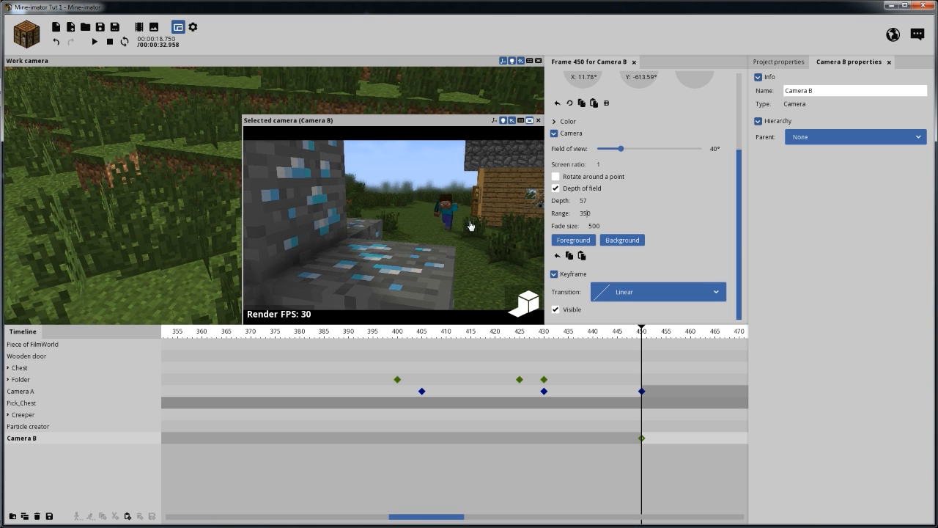
Play the cut from Camera A to Camera B around frame 450 and watch the character reach the ore.
mouse_move(619, 339)
mouse_down()
mouse_move(513, 338)
mouse_move(602, 338)
mouse_up()
click(626, 461)
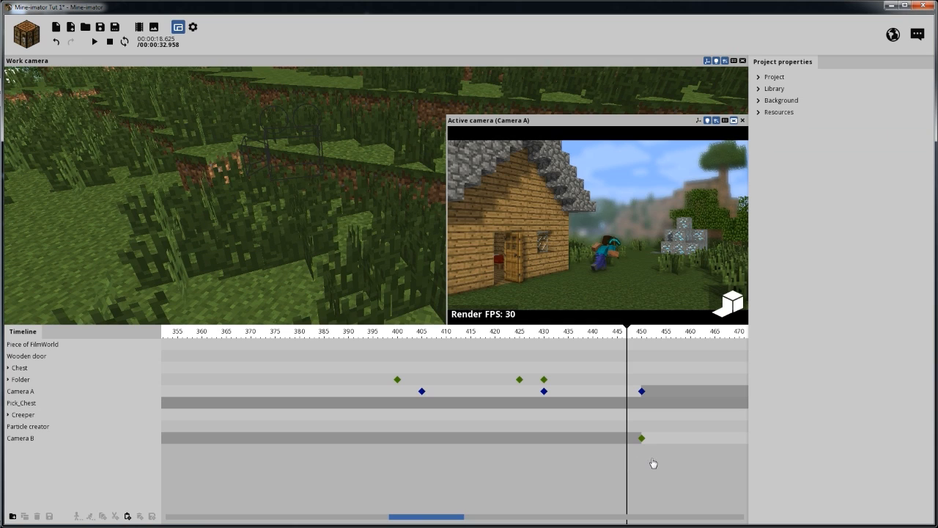
key(space)
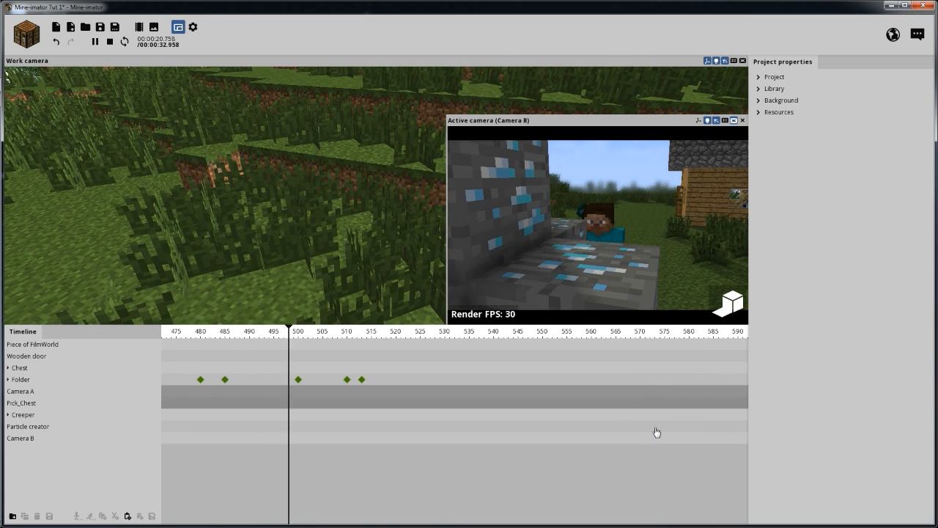
key(space)
At frame 475, add keyframes that hide Camera B and make Camera A visible.
drag(618, 335, 739, 342)
drag(450, 522, 489, 521)
mouse_move(465, 336)
mouse_down()
mouse_move(513, 339)
mouse_move(452, 343)
mouse_move(467, 341)
mouse_up()
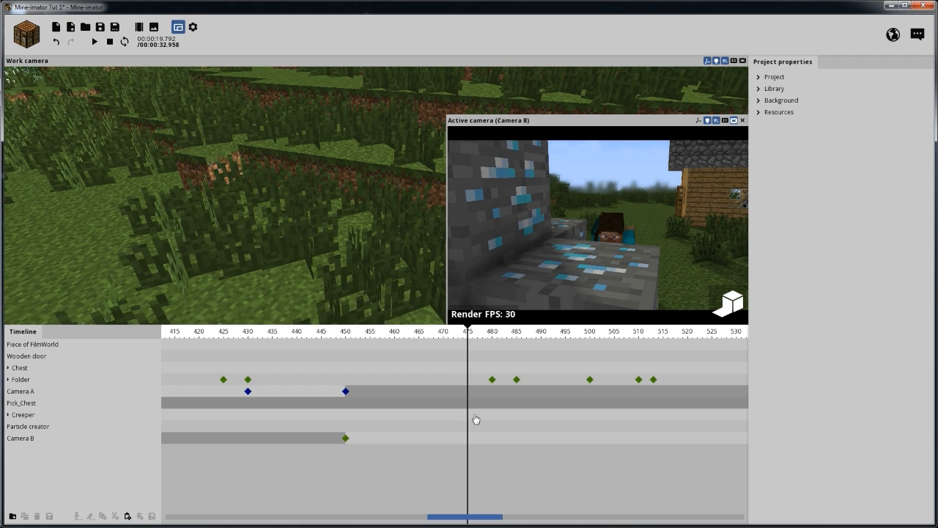
click(469, 443)
click(469, 442)
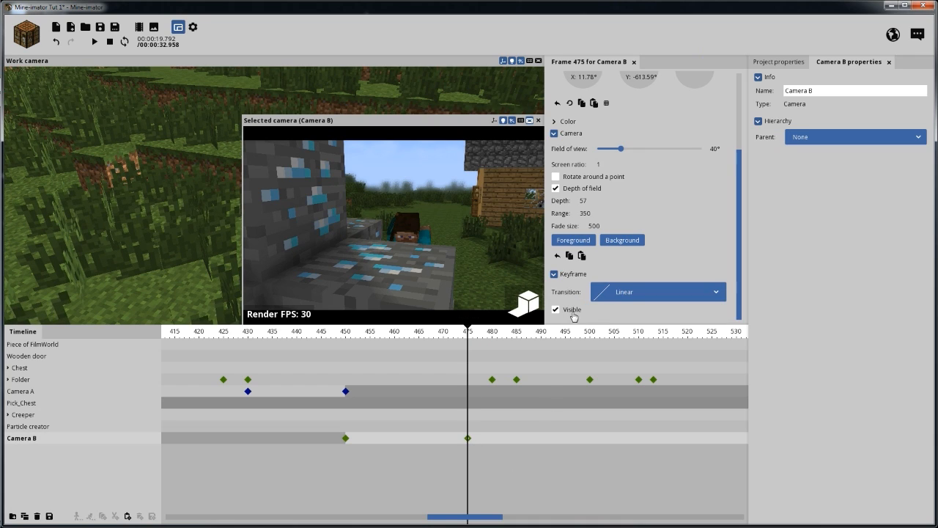
click(572, 312)
click(469, 395)
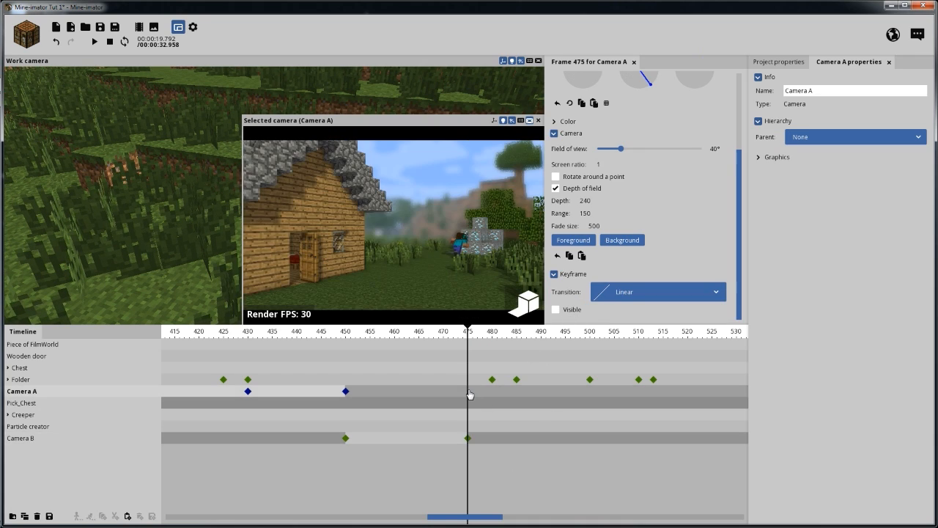
click(569, 311)
Move Camera A close to the character beside the diamond ore at frame 475 and set its field of view to 25°.
key(w)
mouse_move(432, 263)
right_down()
mouse_move(469, 265)
mouse_move(406, 261)
mouse_move(432, 246)
right_up()
key(d)
key(w)
drag(621, 152, 613, 151)
right_drag(469, 267, 494, 268)
Adjust Camera A's frame 475 keyframe into a frontal close-up of the character and ore, previewing the pose at frame 485.
click(467, 391)
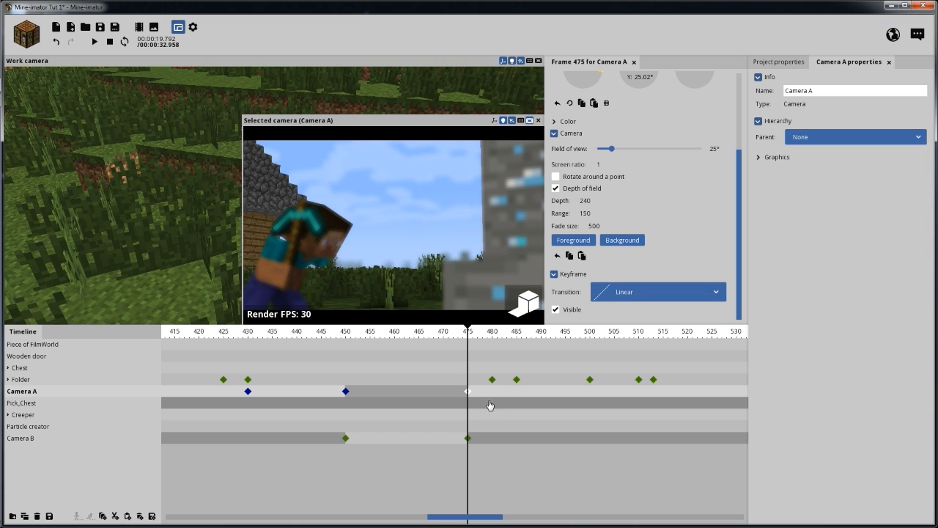
drag(467, 335, 516, 339)
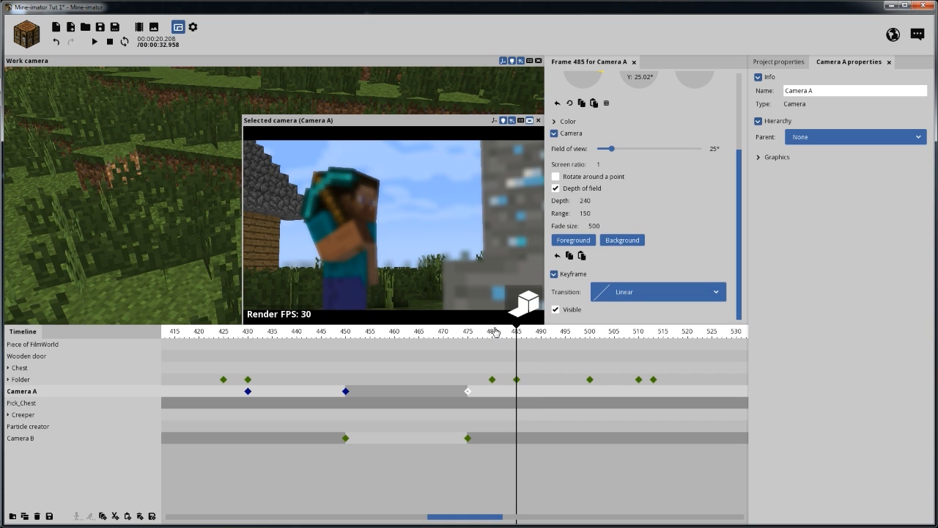
drag(440, 251, 449, 276)
right_drag(448, 276, 527, 250)
key(e)
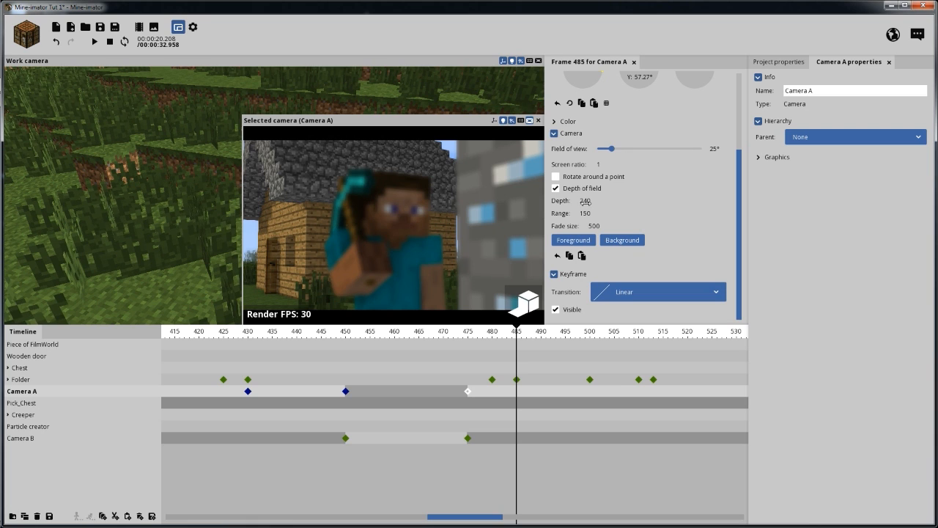
Try a depth of field with depth 15 and range 80 on Camera A's close-up.
text(15)
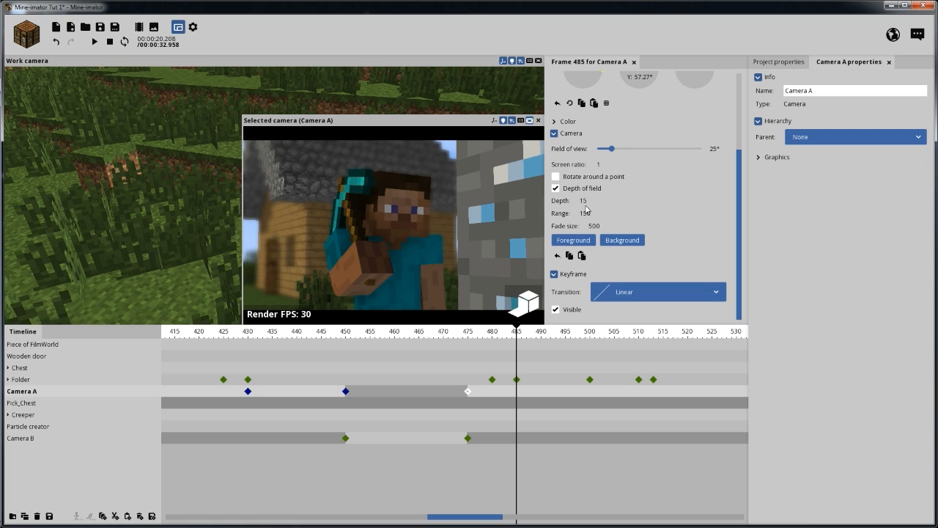
click(589, 213)
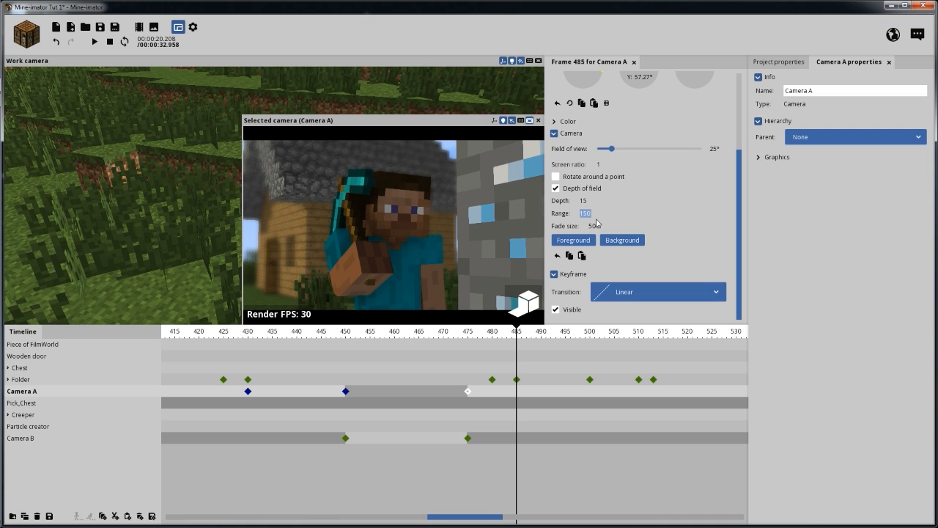
text(98)
key(BackSpace)
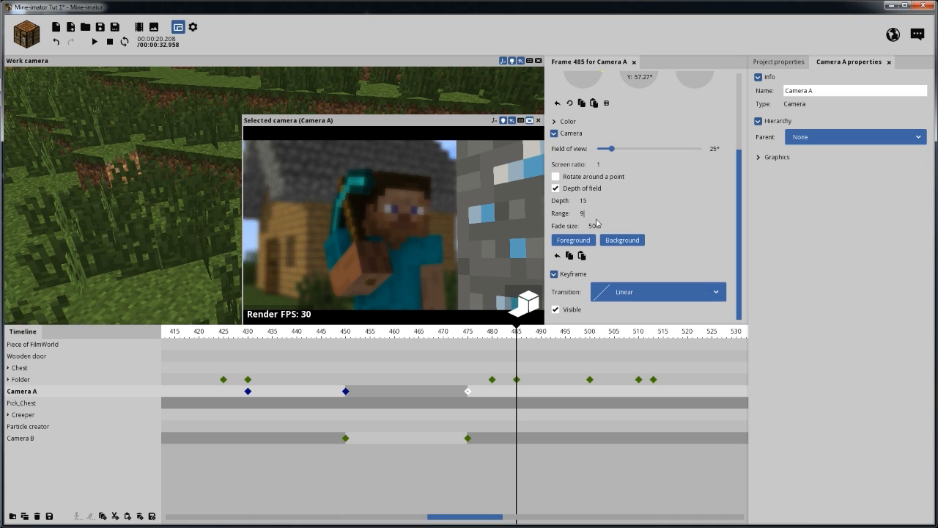
text(80)
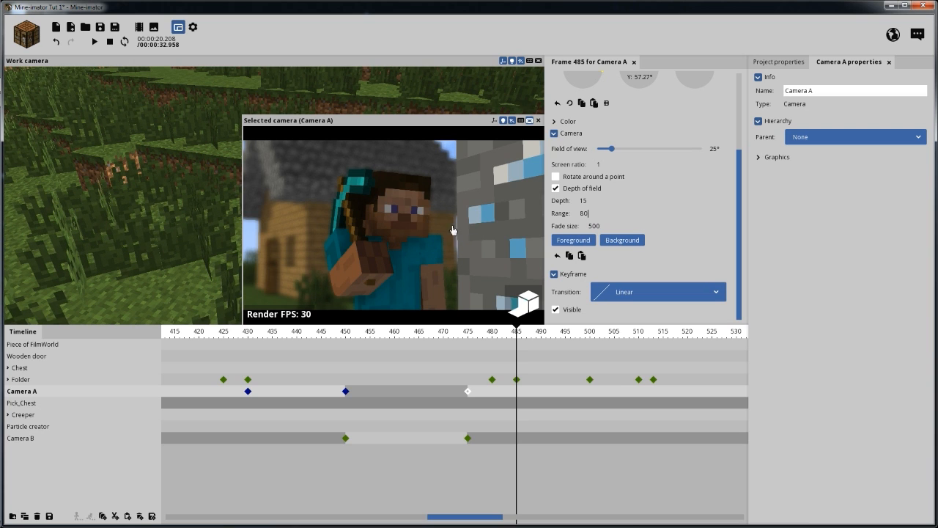
Reframe the character in Camera A's close-up and set its depth of field to depth 45 and range 10.
mouse_move(459, 199)
right_down()
mouse_move(452, 195)
mouse_move(472, 201)
mouse_move(455, 195)
right_up()
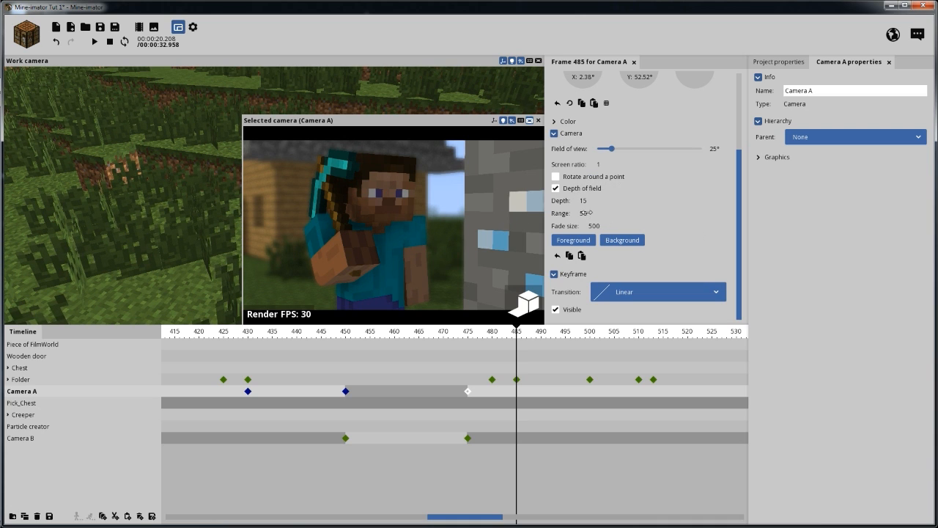
text(1)
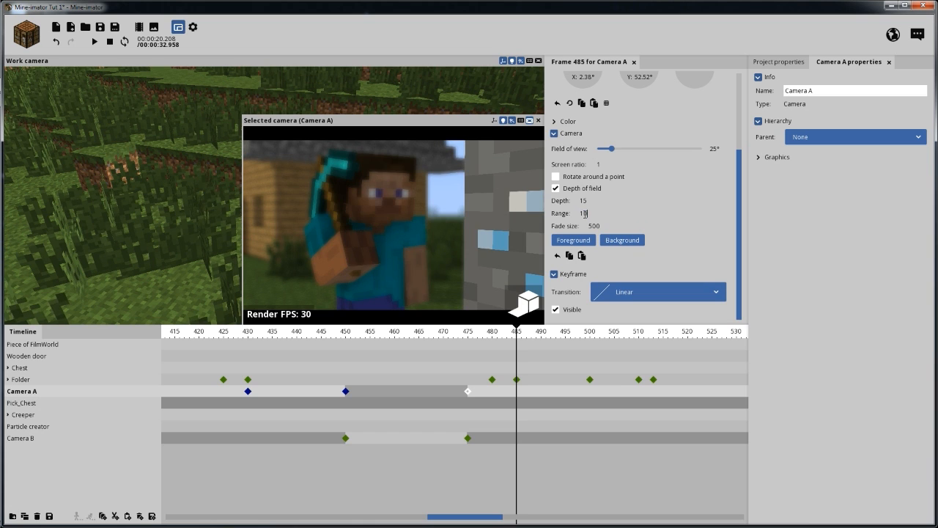
drag(584, 199, 611, 201)
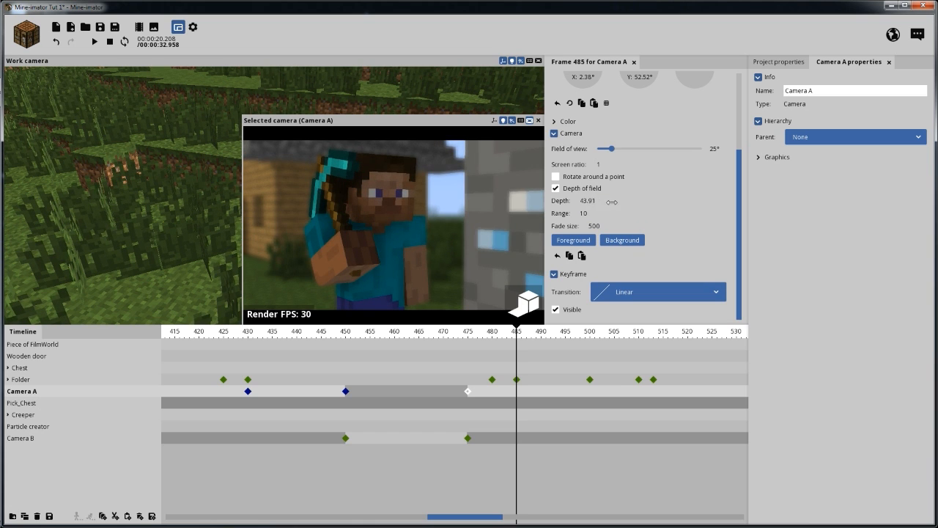
click(584, 200)
text(47)
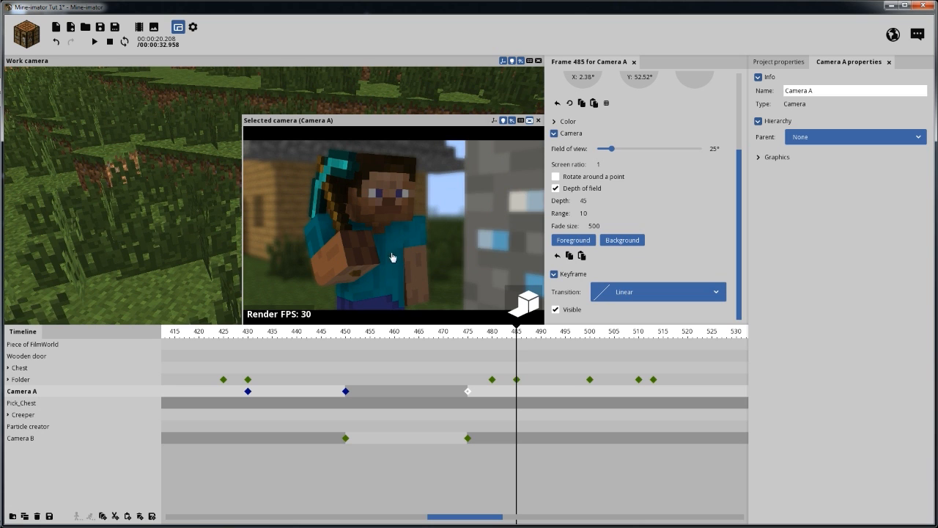
Play the cut at frame 475, and move the Camera A and Camera B keyframes there to frame 472.
drag(509, 332, 389, 334)
click(427, 477)
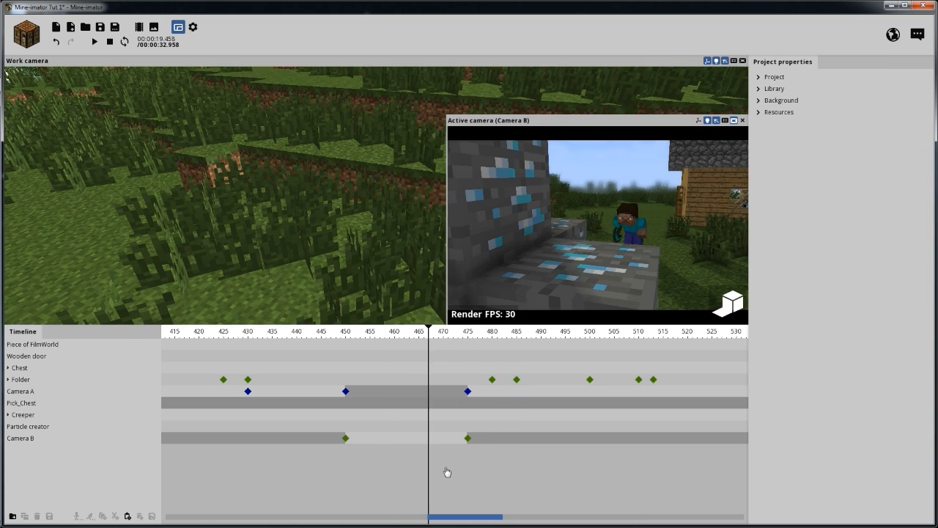
key(space)
key(space)
key(space)
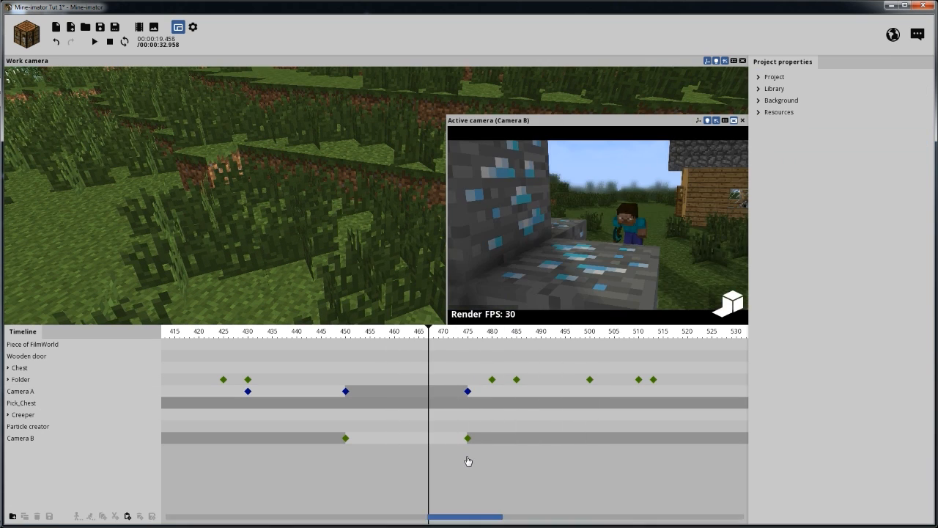
key(space)
drag(458, 467, 454, 396)
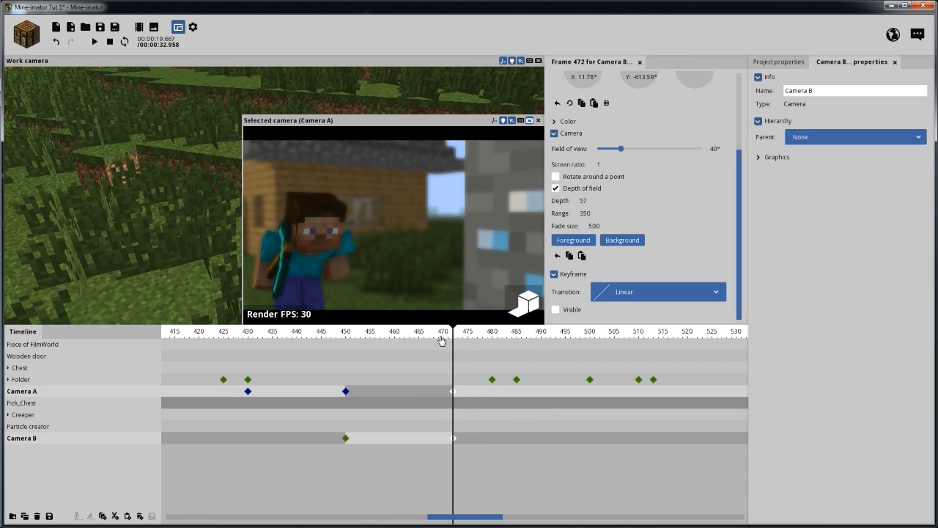
Play back the cut from Camera B to Camera A around frame 472 to check its timing.
drag(442, 338, 425, 338)
key(space)
key(space)
click(428, 474)
key(space)
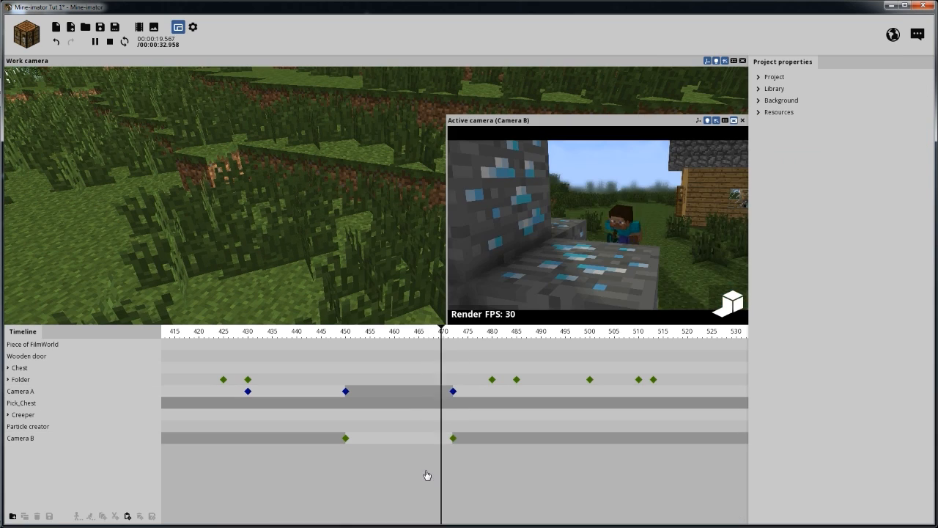
key(space)
key(space)
key(space)
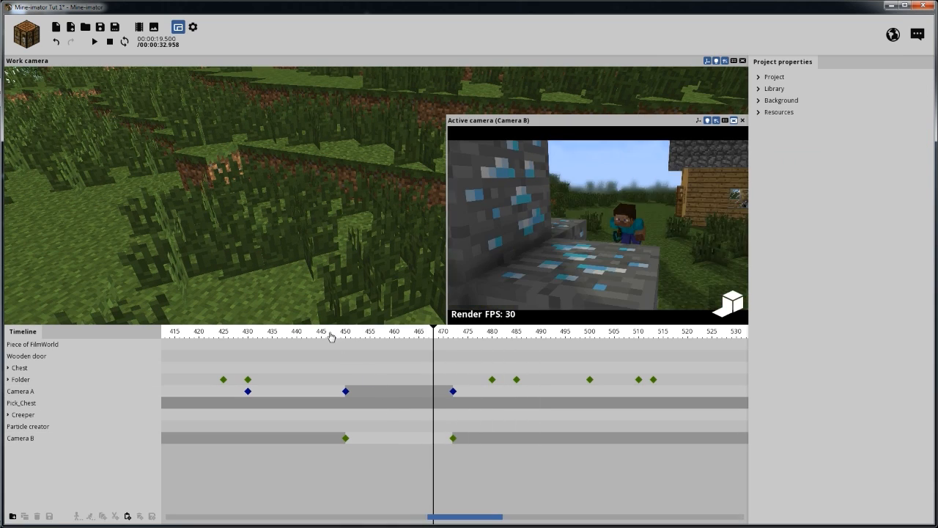
Play the animation from frames 430 and 450 through Camera A's close-up to review the sequence of shots.
drag(258, 336, 252, 337)
key(space)
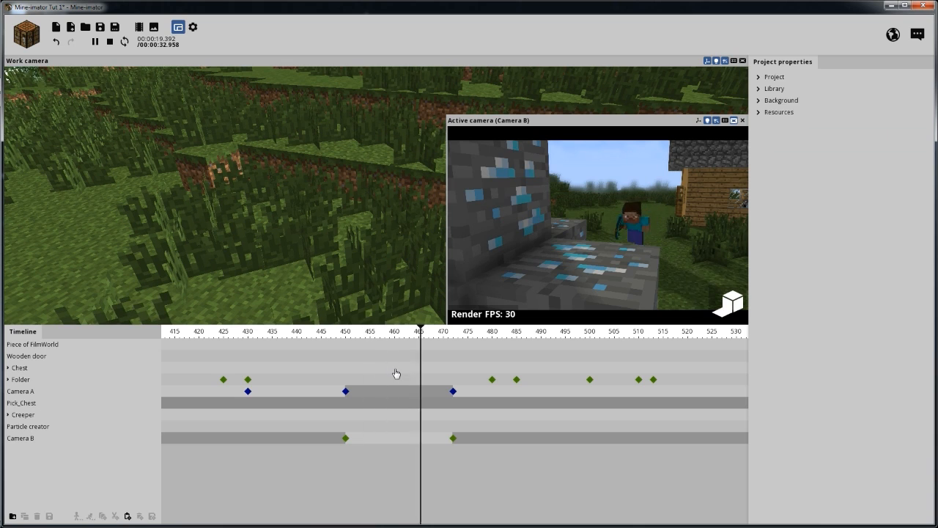
key(space)
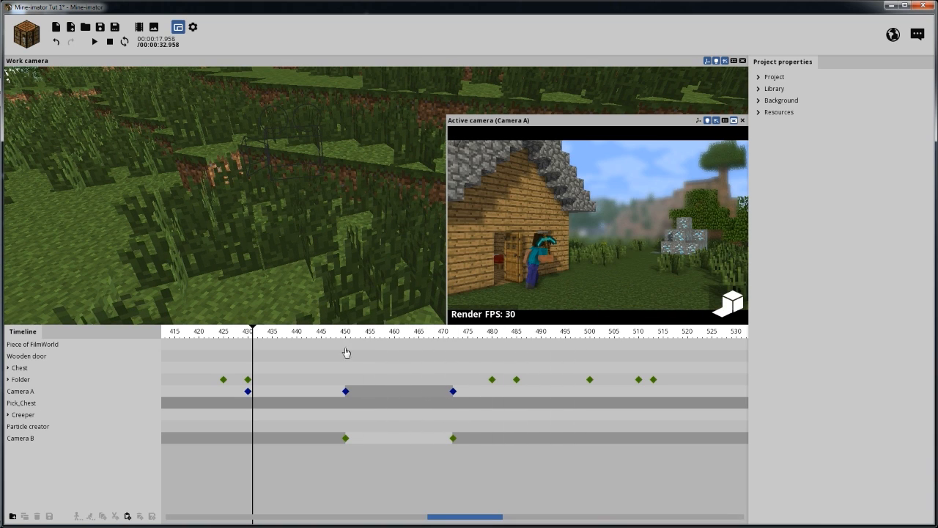
mouse_move(346, 334)
mouse_down()
mouse_move(466, 334)
mouse_move(340, 335)
mouse_move(410, 346)
mouse_move(294, 345)
mouse_move(346, 349)
mouse_up()
key(space)
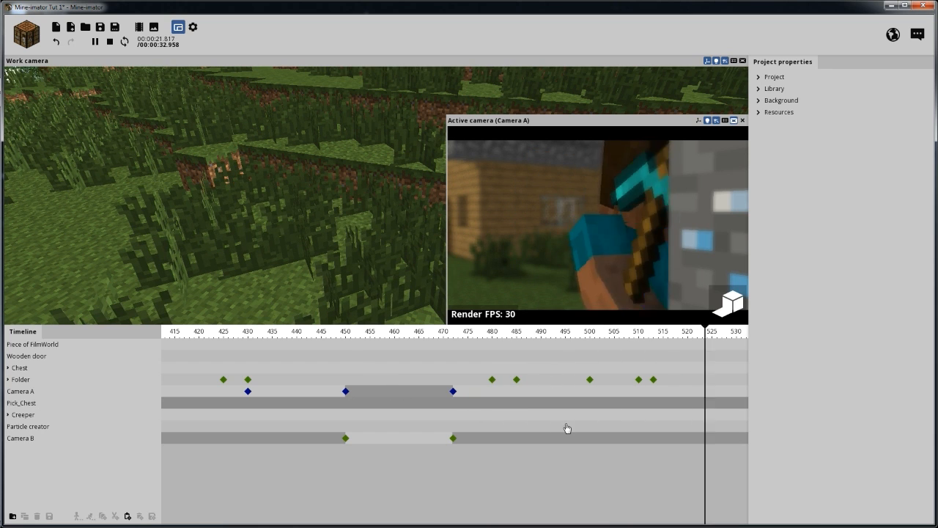
key(space)
Cut from Camera A to Camera B at frame 500 by keyframing Camera B as visible and Camera A as hidden.
drag(523, 335, 590, 344)
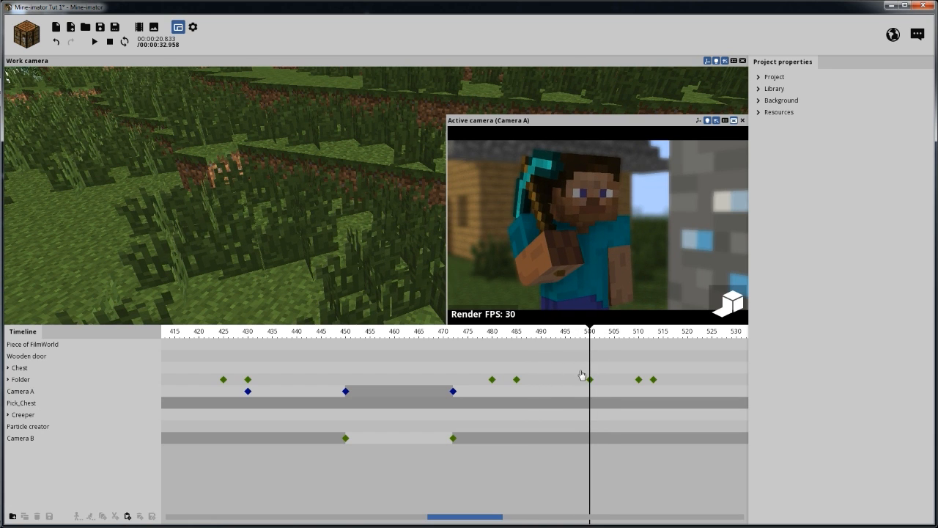
click(591, 440)
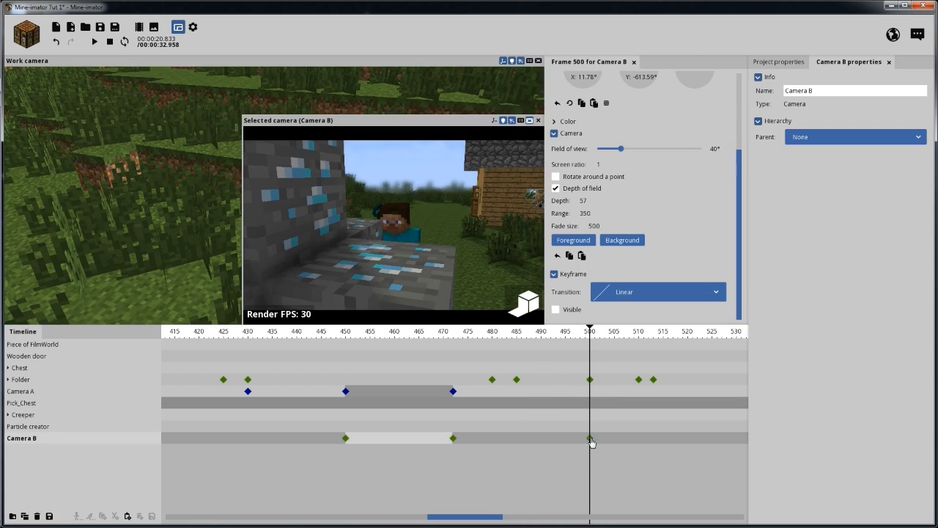
click(572, 310)
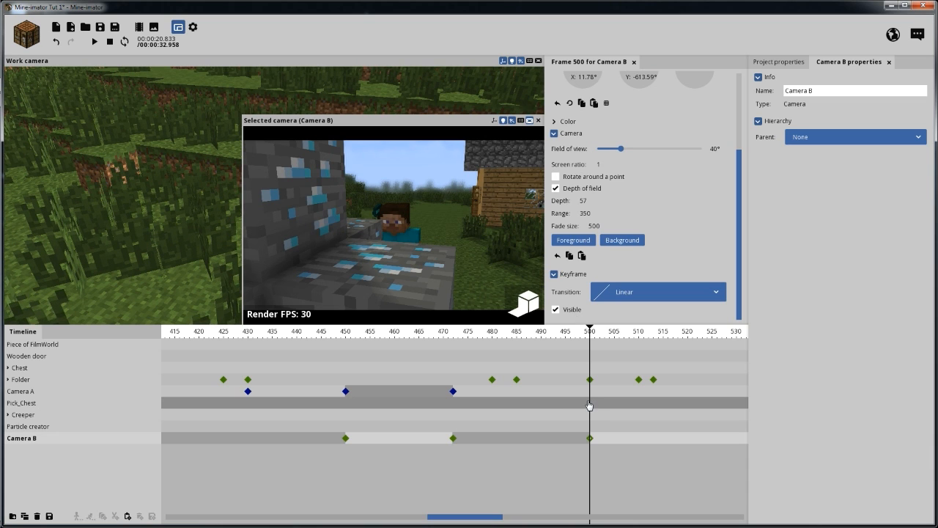
click(590, 393)
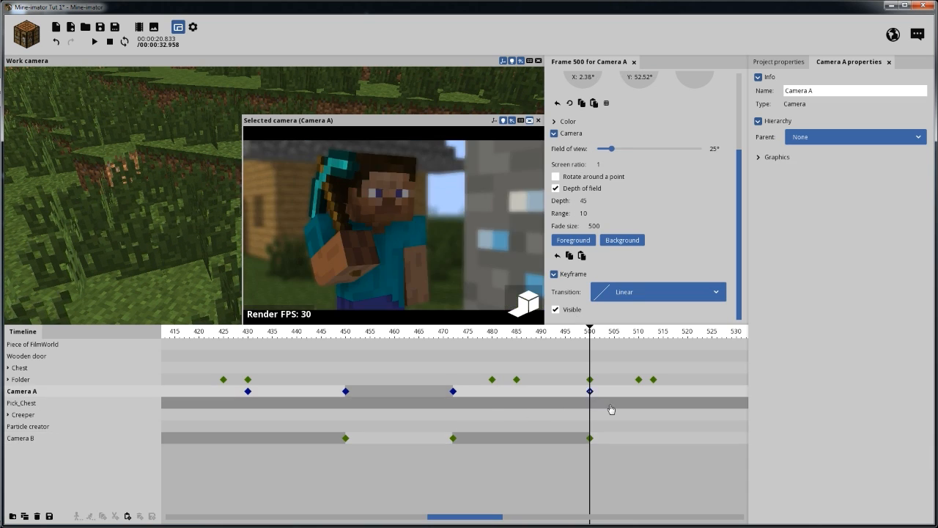
click(573, 310)
Reframe Camera B's frame 500 keyframe as a distant wide shot of the character and ore, with depth of field depth 300 and range 300.
drag(571, 336, 589, 411)
click(590, 438)
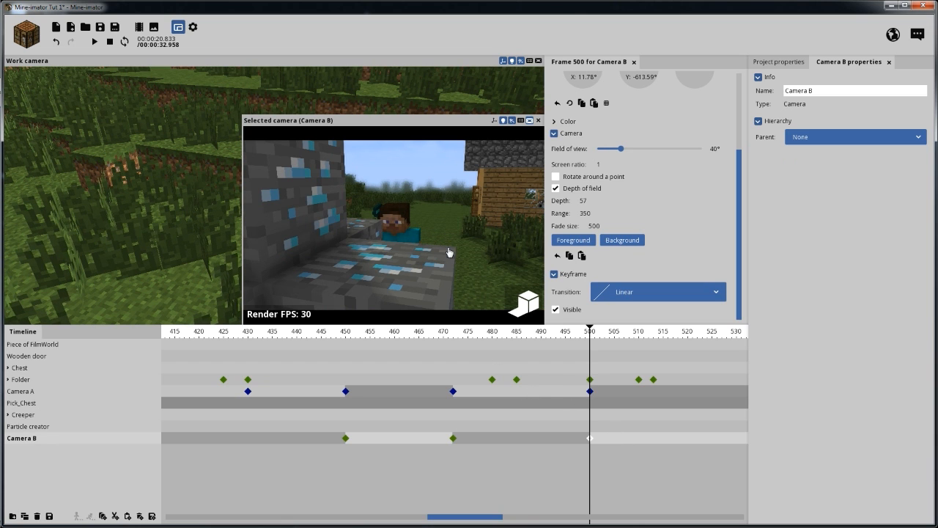
right_drag(450, 252, 326, 224)
key(s)
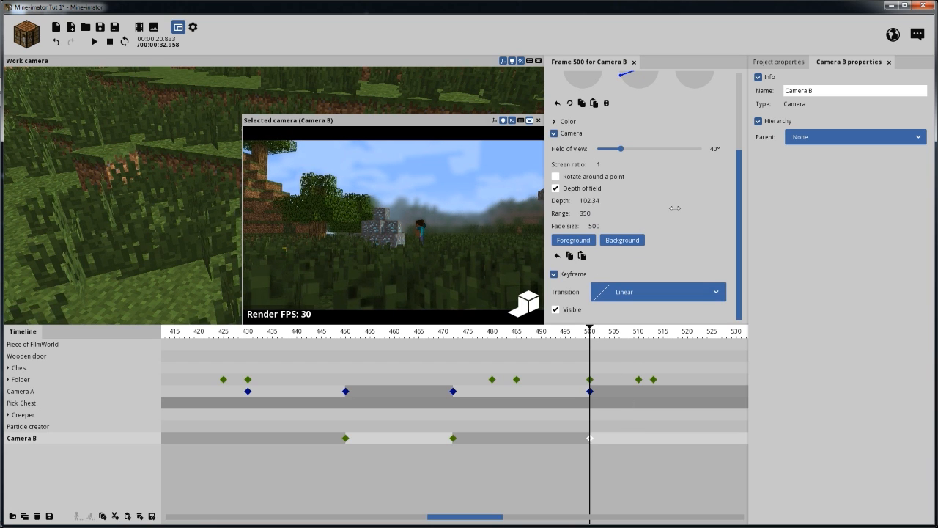
drag(674, 208, 628, 206)
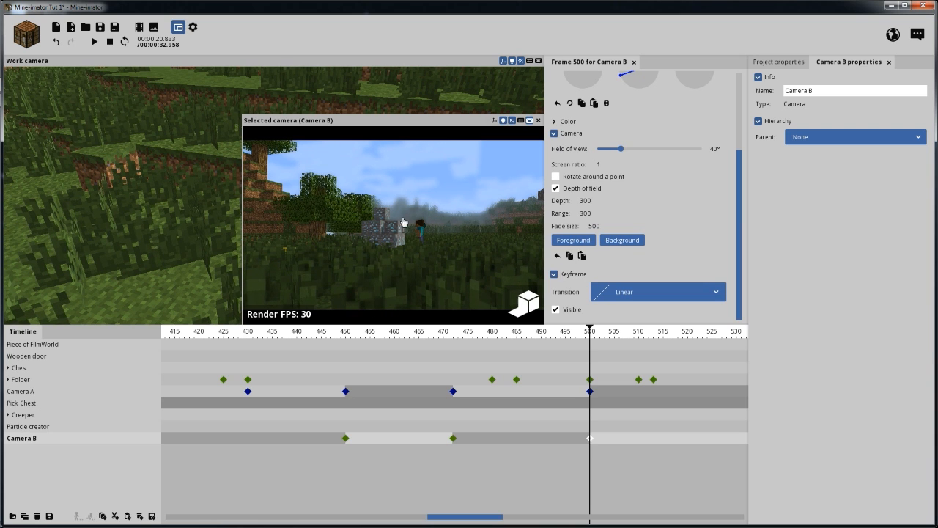
Play the animation from around frame 472 to review the cut to Camera B's wide shot.
drag(568, 334, 450, 330)
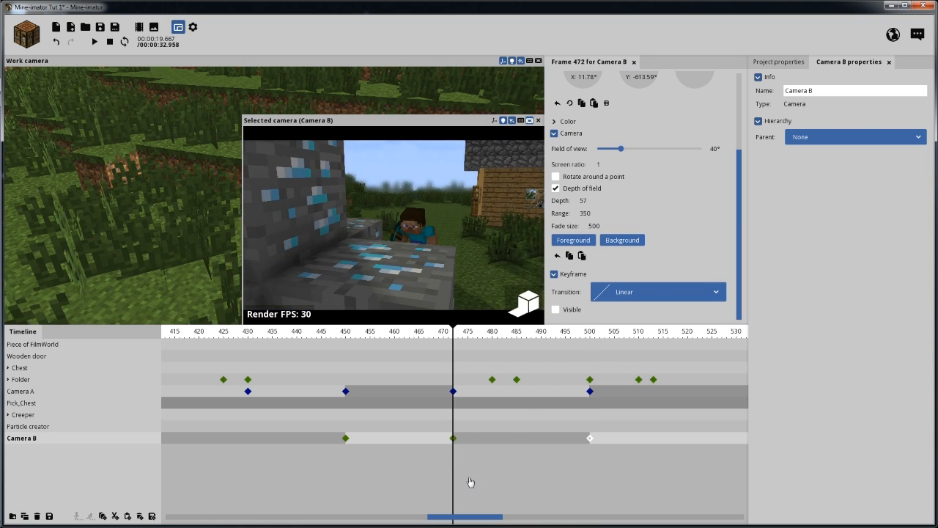
click(439, 462)
key(space)
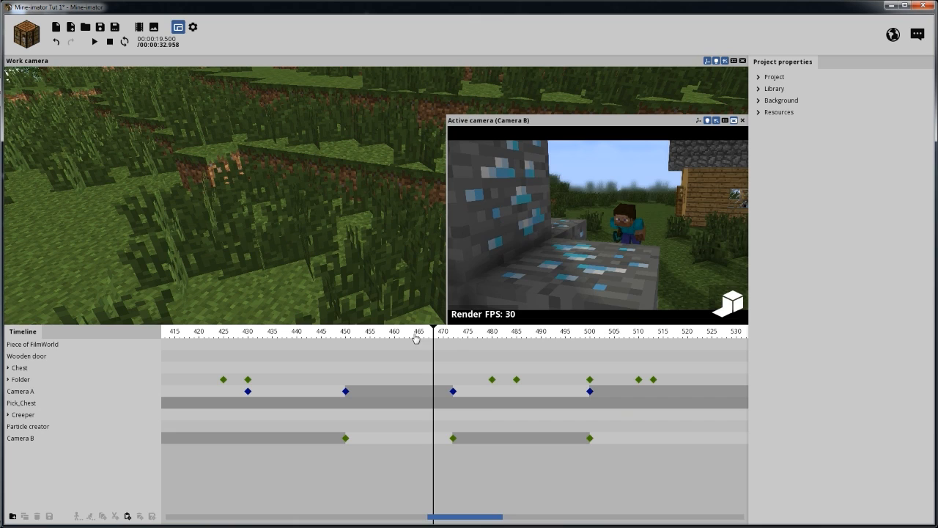
Add a Camera B keyframe at frame 670, as the creeper nears the character, and make the camera hidden there.
drag(418, 331, 702, 344)
ctrl+scroll(604, 362, down, 3)
scroll(658, 379, down, 3)
drag(487, 334, 489, 336)
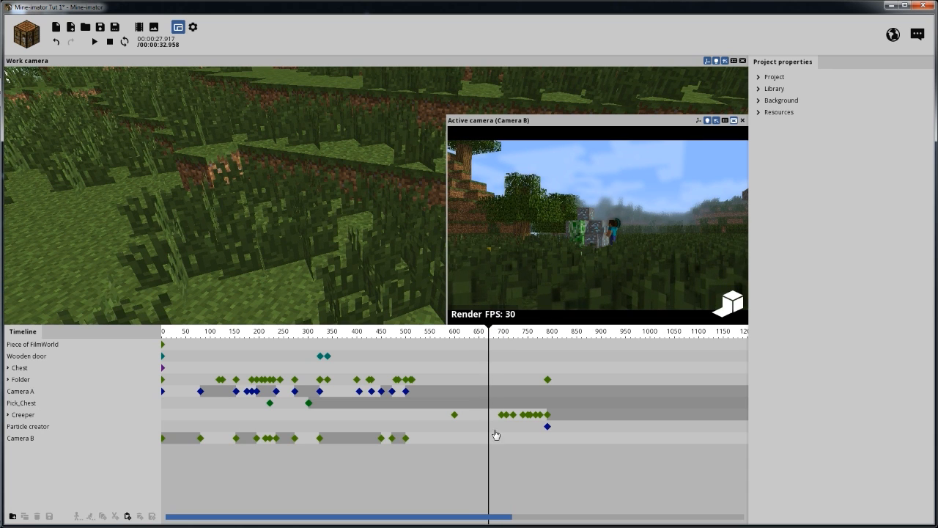
click(488, 444)
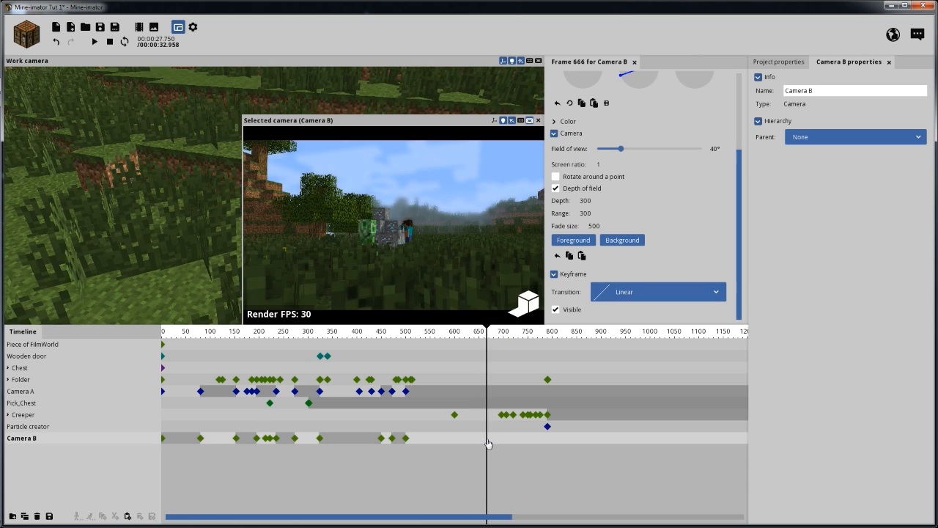
click(489, 444)
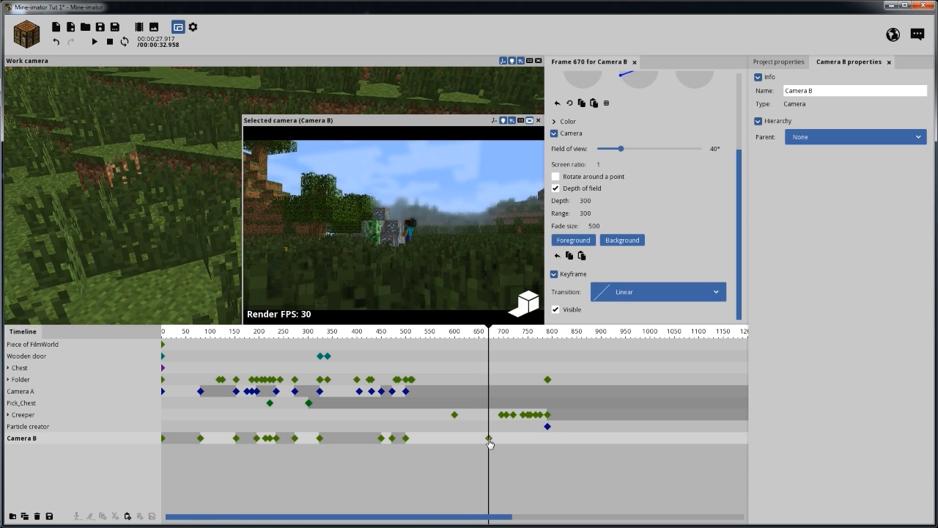
click(557, 310)
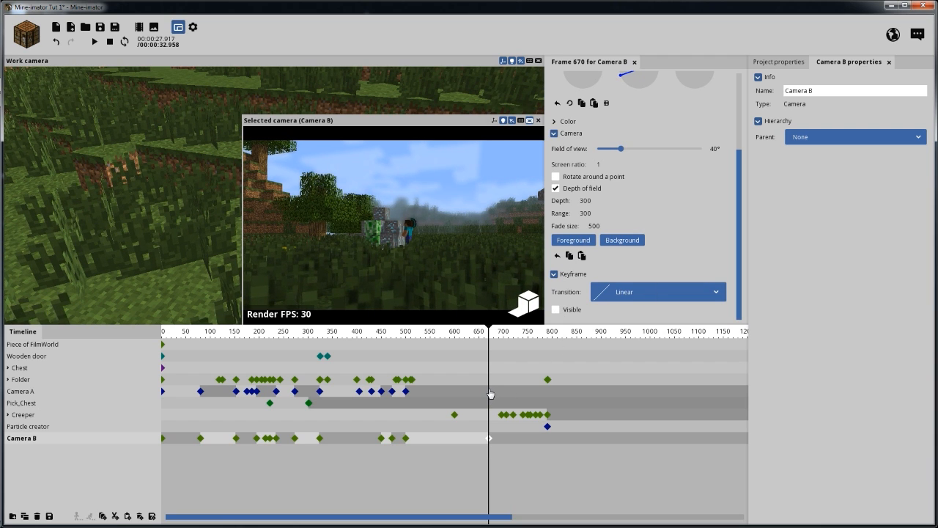
Add a Camera A keyframe, align it to frame 670 and make the camera visible there.
click(490, 395)
ctrl+scroll(490, 395, up, 10)
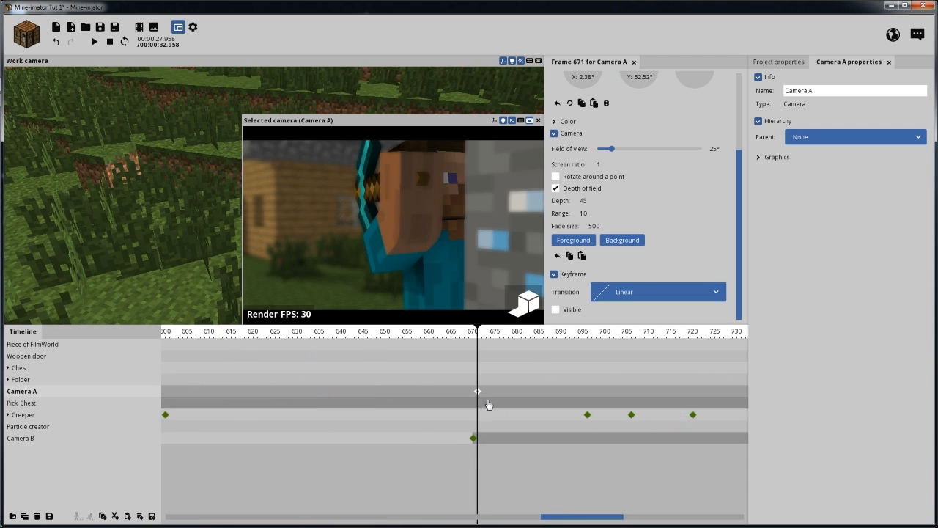
drag(460, 390, 455, 391)
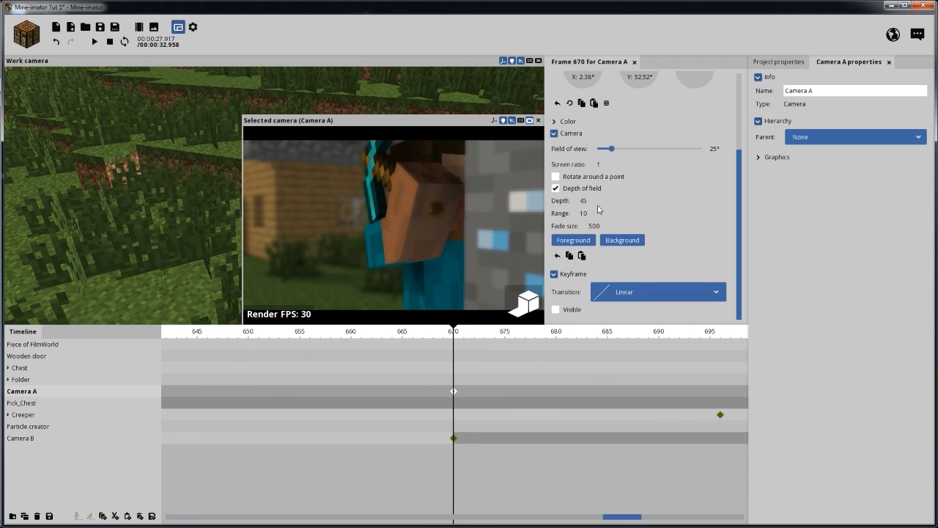
click(571, 311)
Try framing Camera A at frame 670 on the character beside the ore, with the creeper in the background.
mouse_move(464, 243)
mouse_down()
mouse_move(513, 245)
mouse_move(396, 219)
mouse_move(469, 230)
mouse_up()
key(s)
key(w)
key(w)
Scrub and play the frames from 670 onward through Camera A to review the creeper's approach behind the character.
drag(473, 336, 525, 342)
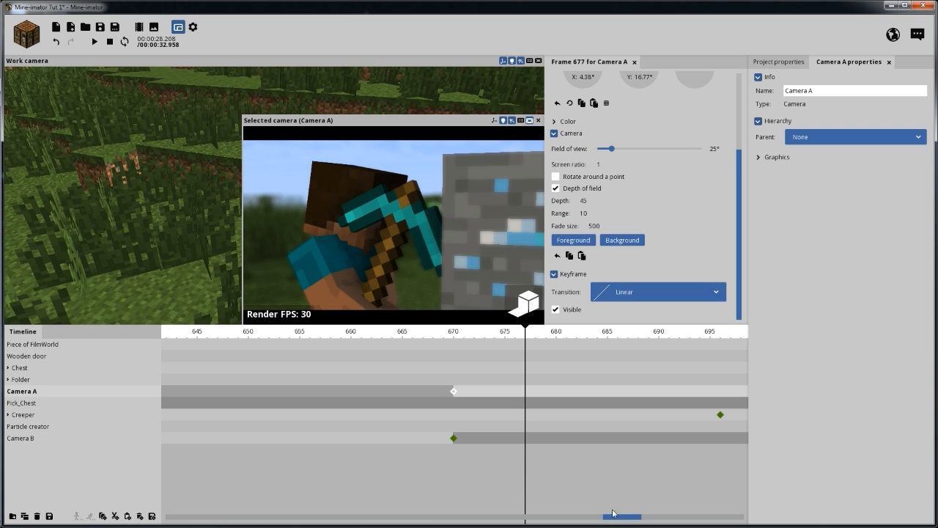
drag(614, 513, 623, 514)
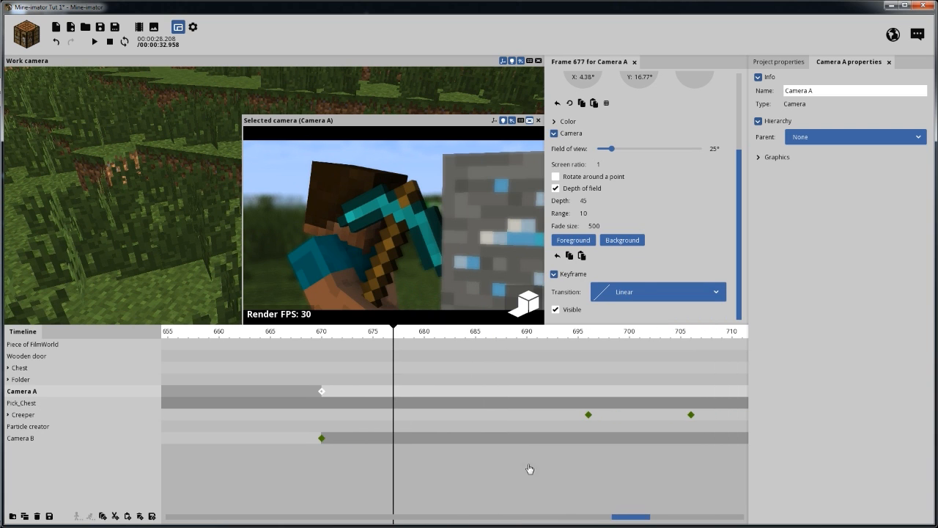
ctrl+scroll(401, 342, down, 5)
click(389, 338)
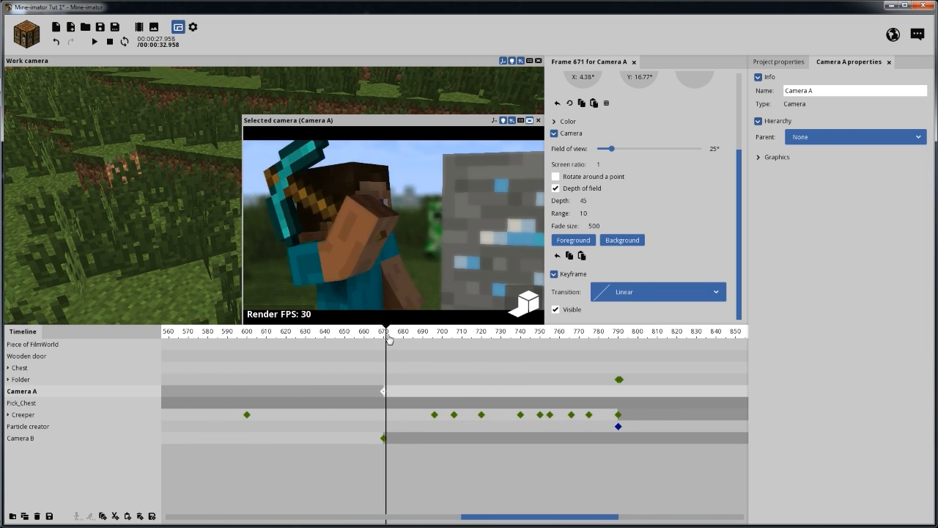
drag(388, 339, 418, 398)
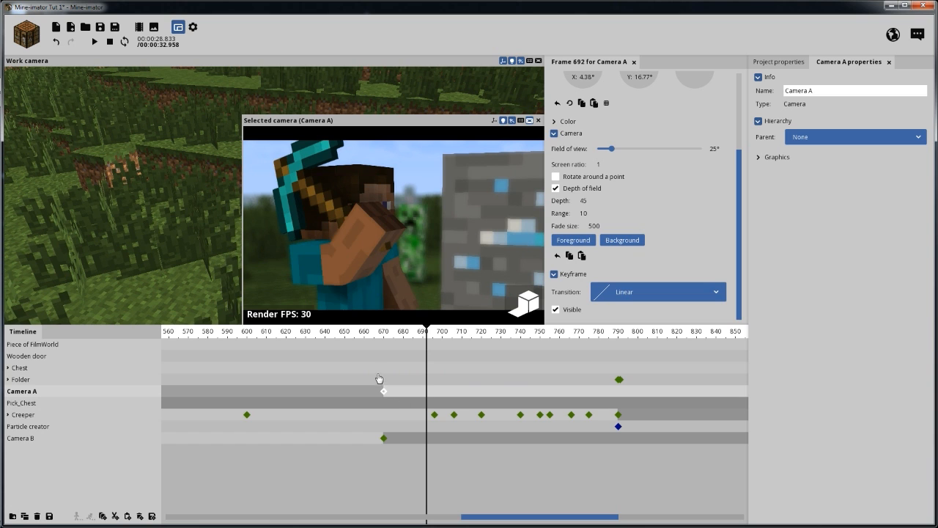
drag(392, 337, 561, 350)
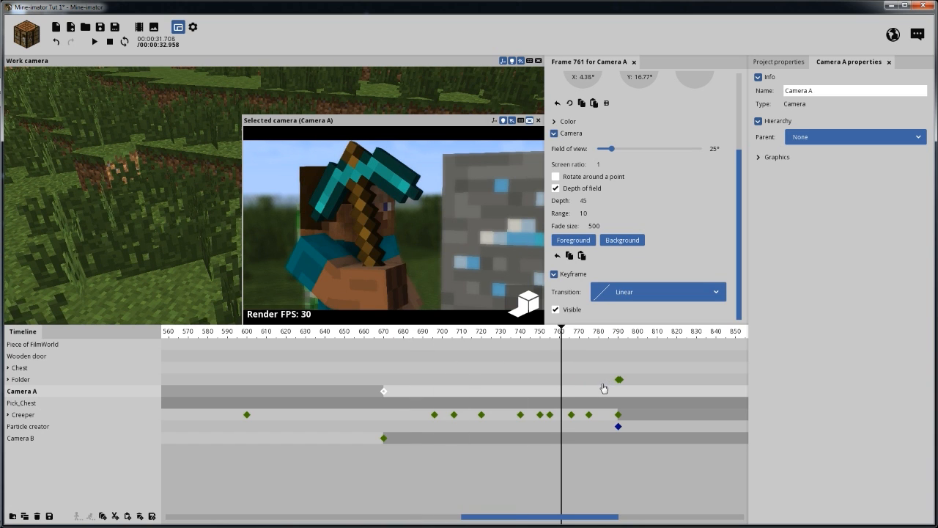
drag(505, 337, 387, 370)
key(space)
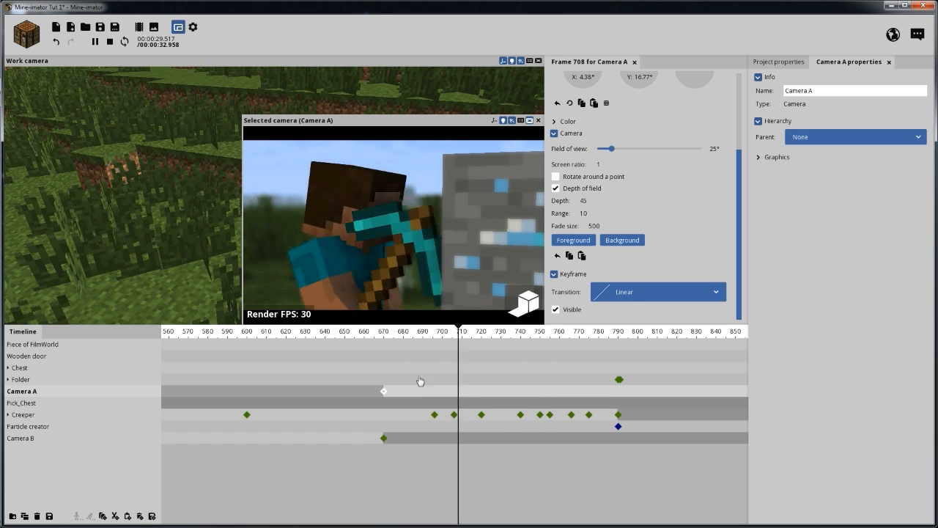
key(space)
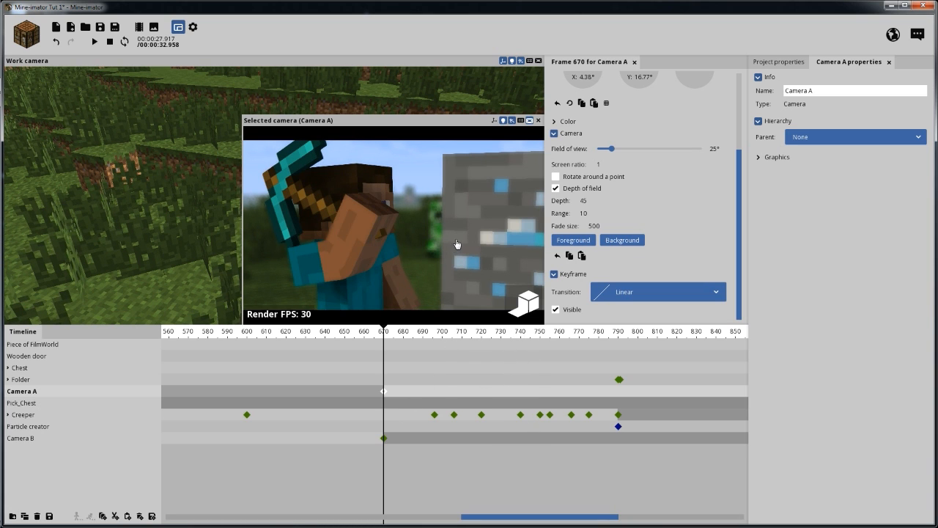
Reframe Camera A at frame 670 on the creeper in the grass and set its field of view to 15°.
drag(457, 243, 399, 240)
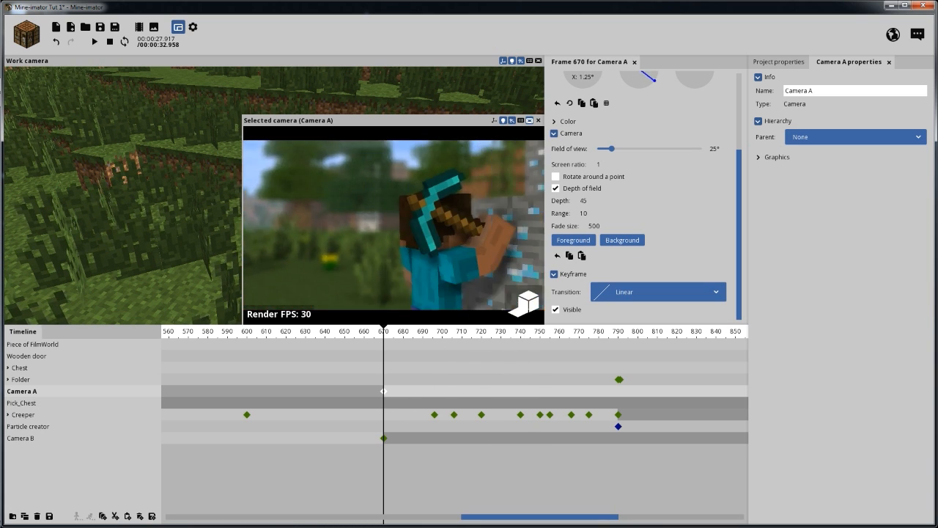
right_drag(399, 241, 334, 251)
key(s)
key(w)
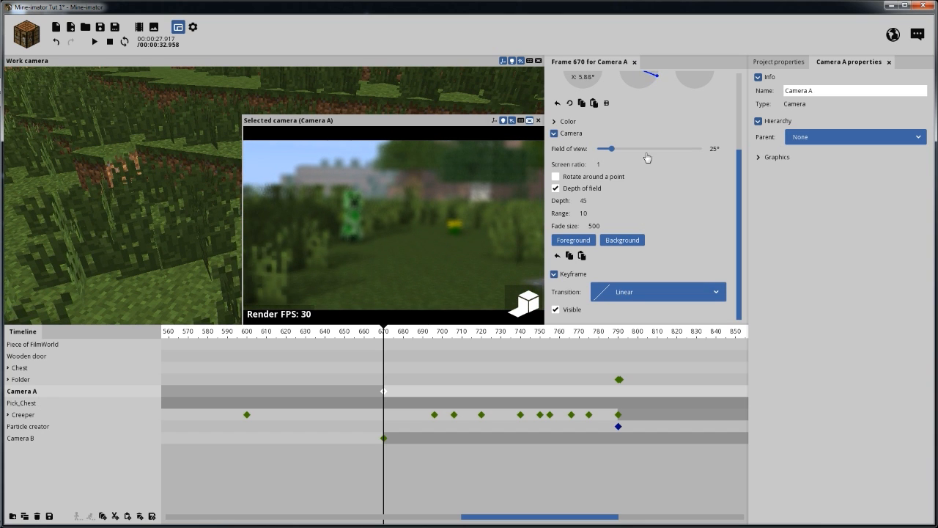
drag(612, 151, 609, 151)
drag(609, 152, 604, 149)
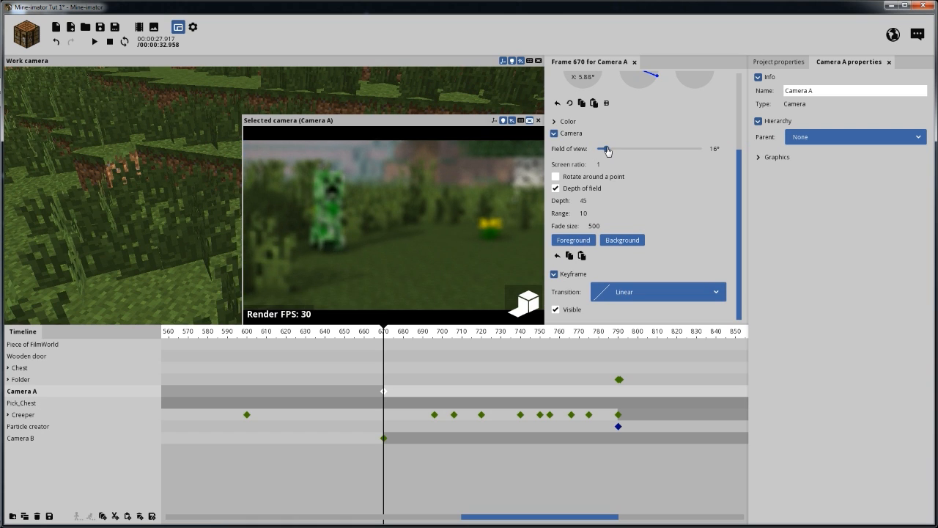
drag(393, 225, 407, 222)
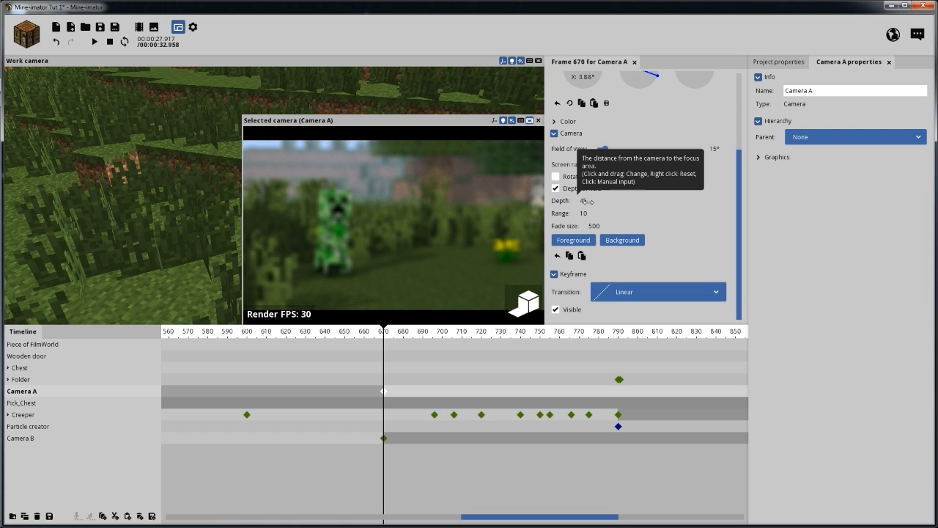
Focus Camera A on the creeper by setting the depth of field to depth 200 and range 12.
drag(589, 202, 677, 242)
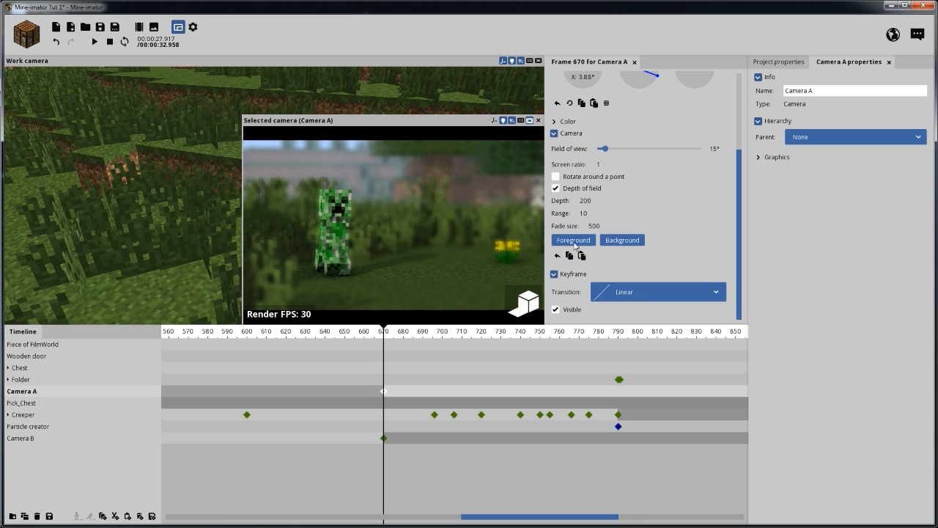
text(1)
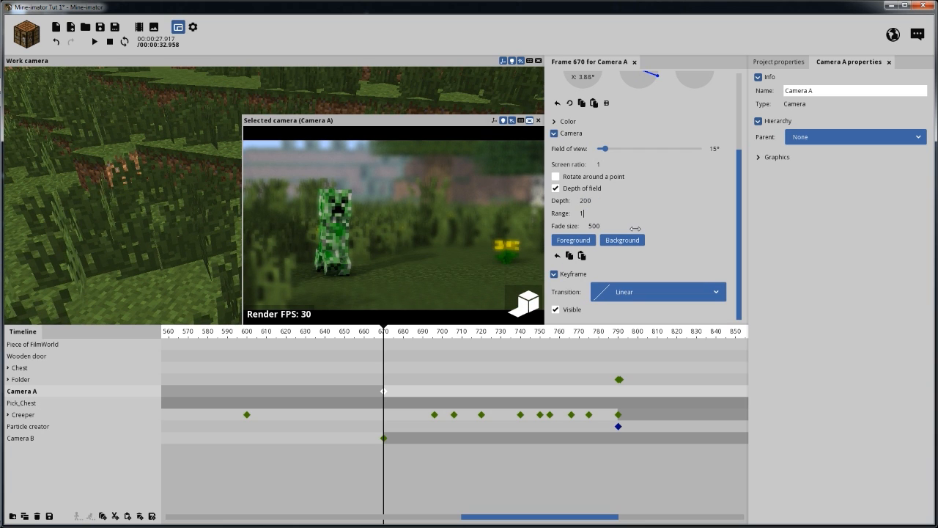
text(2)
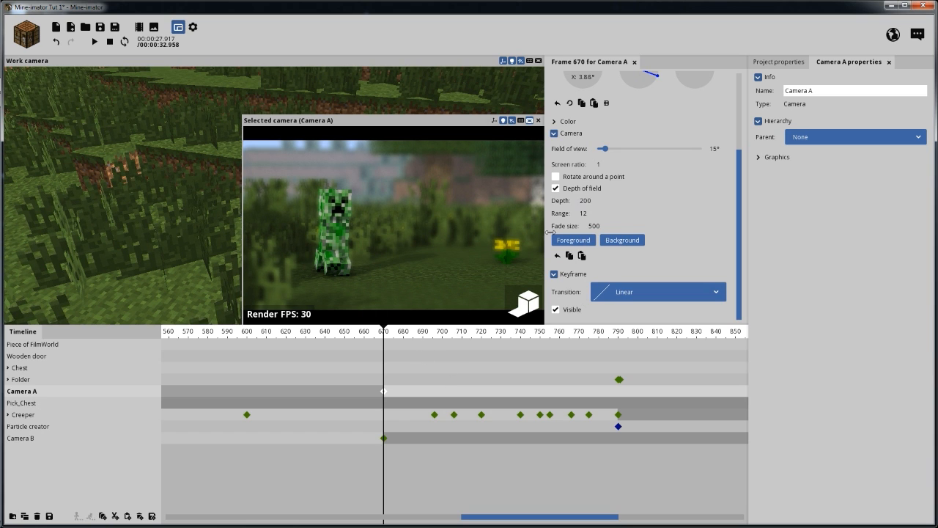
Add a Camera A keyframe at frame 789, then move the camera closer to the ore and rotate it toward the creeper and character.
drag(391, 335, 622, 358)
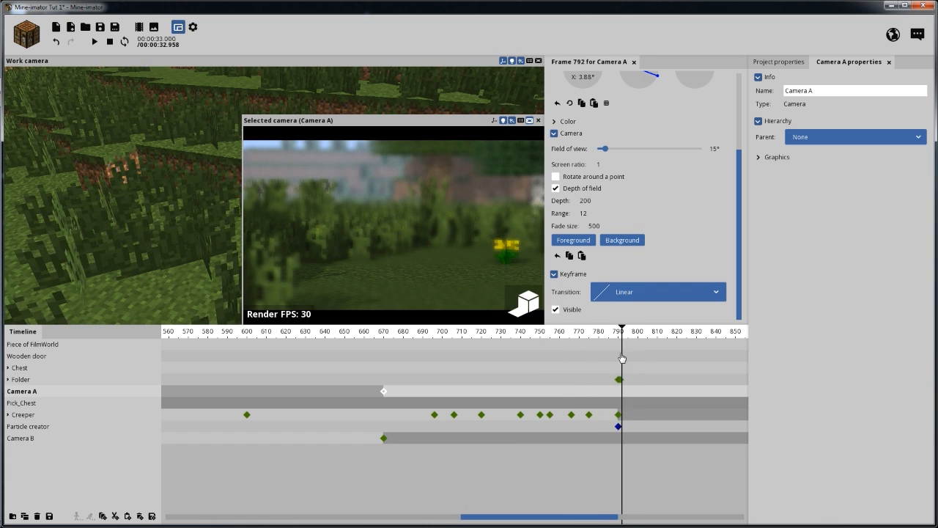
click(617, 397)
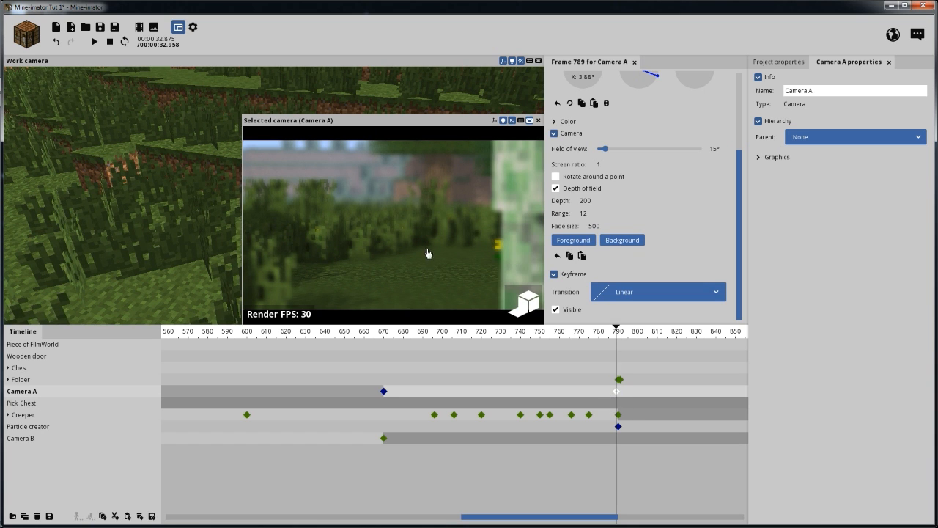
drag(241, 115, 429, 234)
right_drag(343, 156, 375, 156)
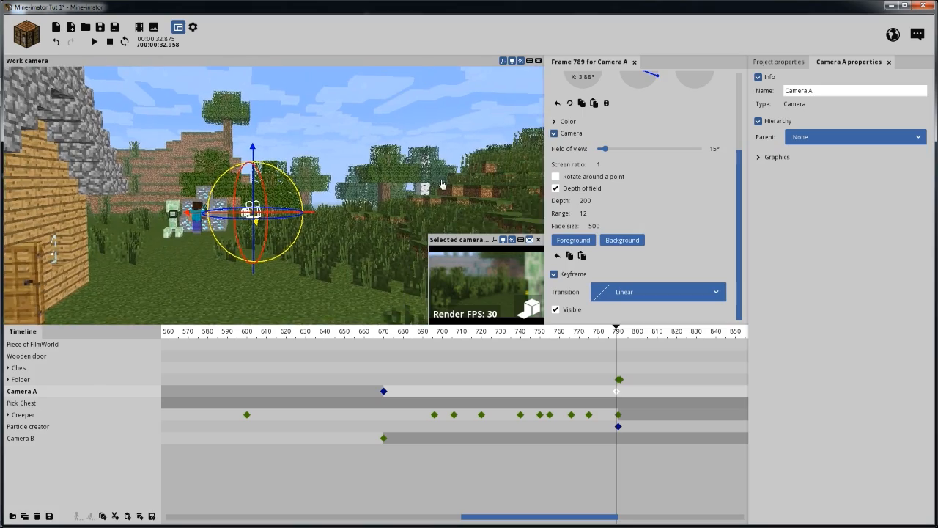
mouse_move(408, 183)
mouse_down()
mouse_move(411, 163)
mouse_move(399, 170)
mouse_up()
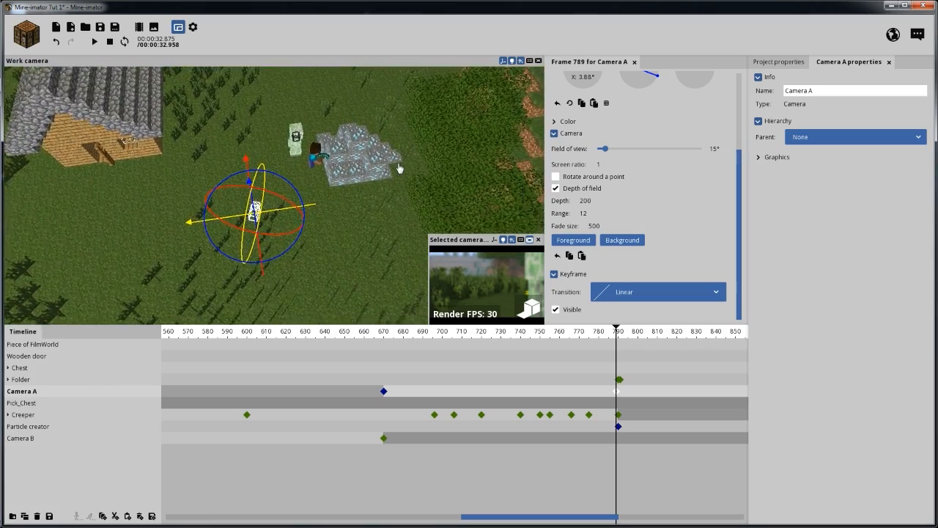
scroll(399, 169, up, 1)
drag(276, 214, 384, 206)
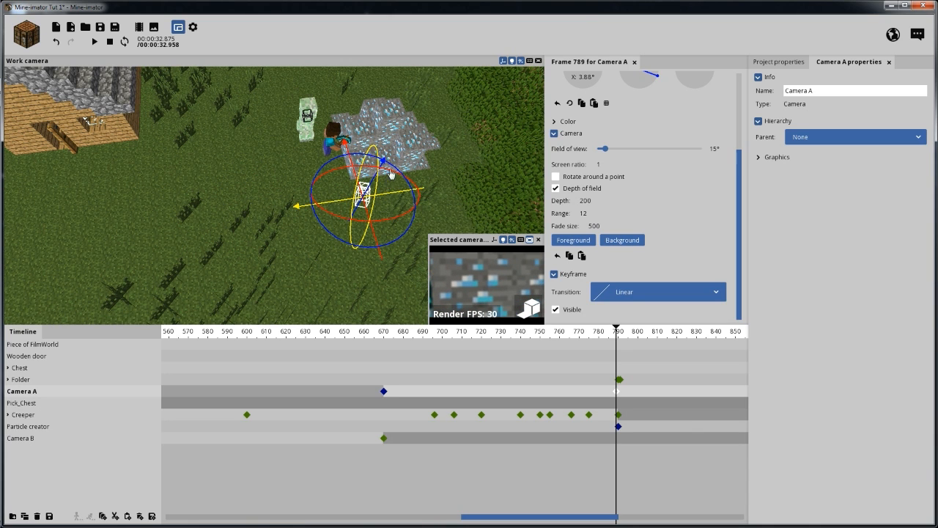
drag(360, 165, 306, 164)
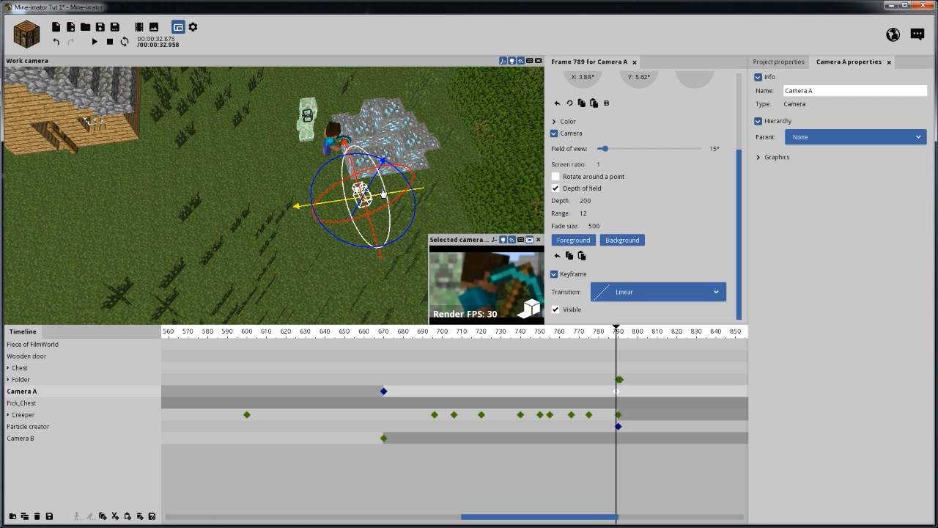
Fine-tune Camera A's position at frame 789 and rotate it to about X 2.84° and Y 17.87°, framing the creeper behind the character and ore.
drag(333, 202, 344, 200)
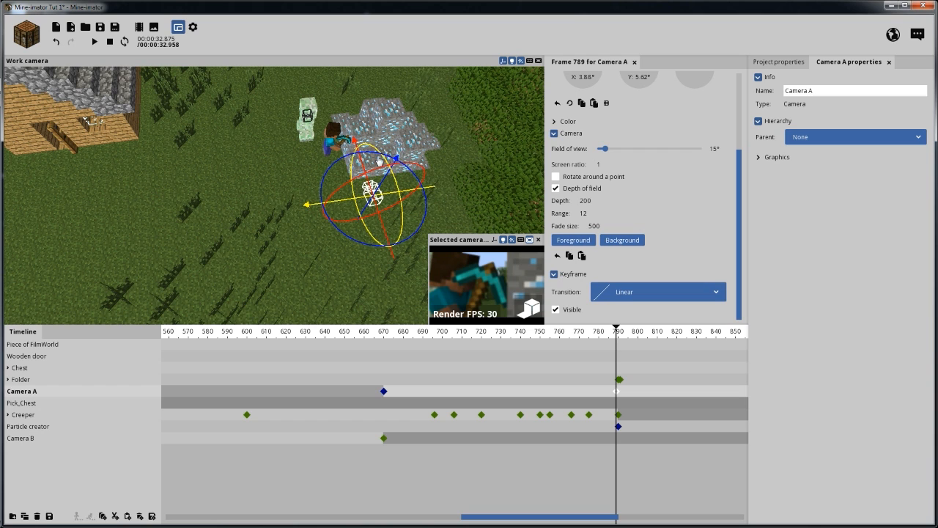
drag(380, 158, 365, 157)
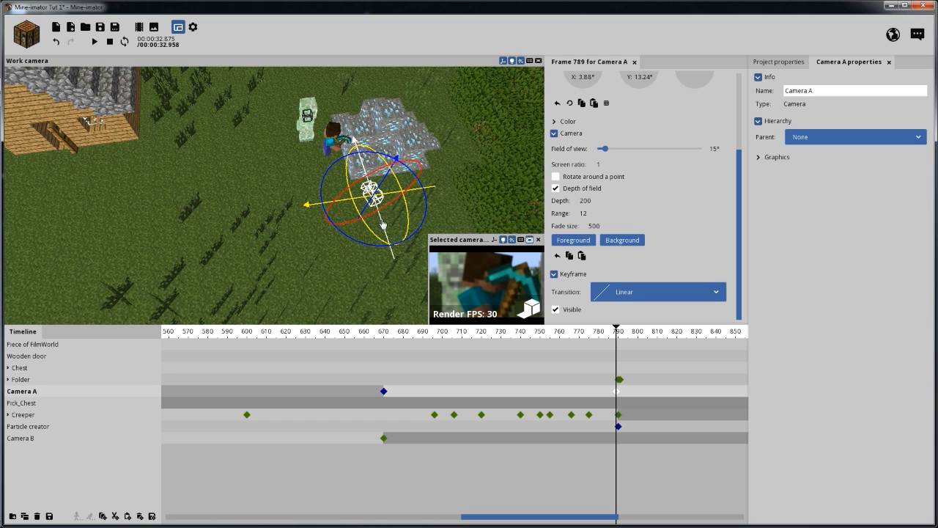
drag(384, 226, 409, 212)
drag(392, 170, 378, 162)
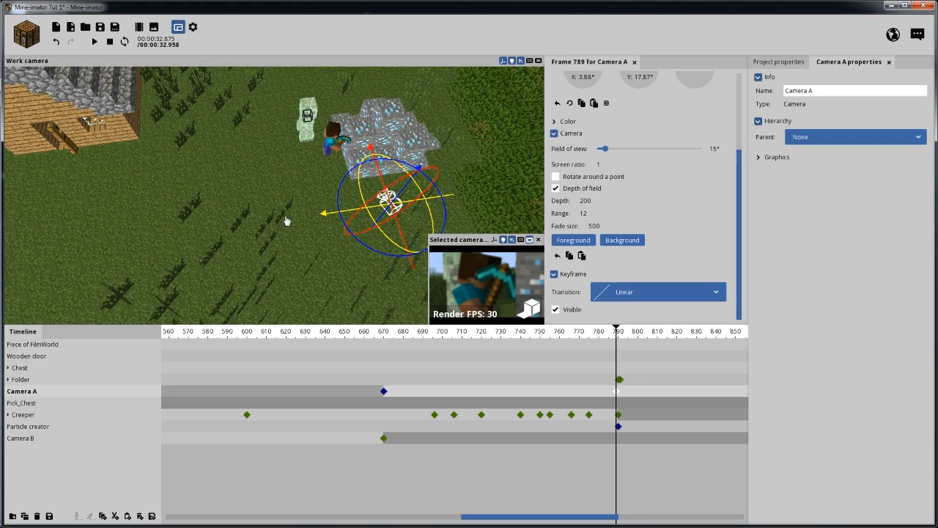
drag(286, 220, 256, 219)
scroll(268, 220, up, 3)
right_drag(285, 211, 278, 189)
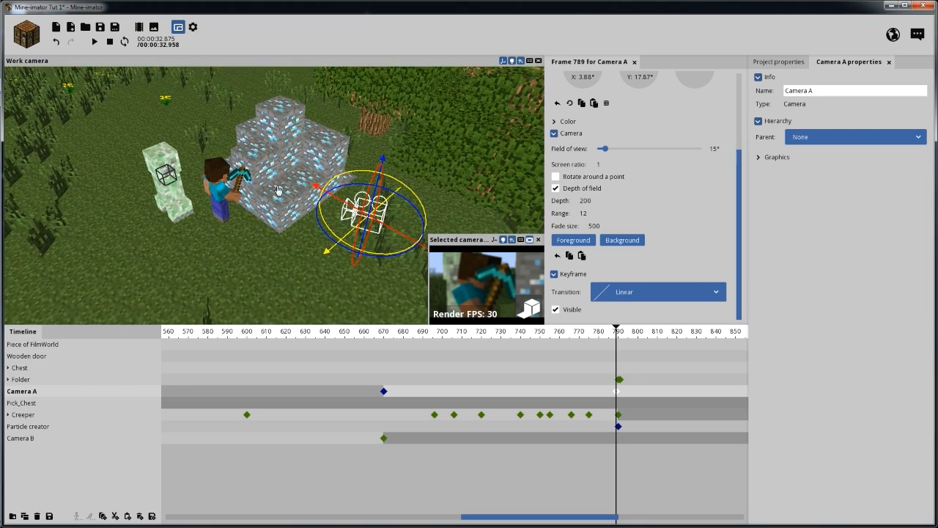
drag(359, 174, 360, 173)
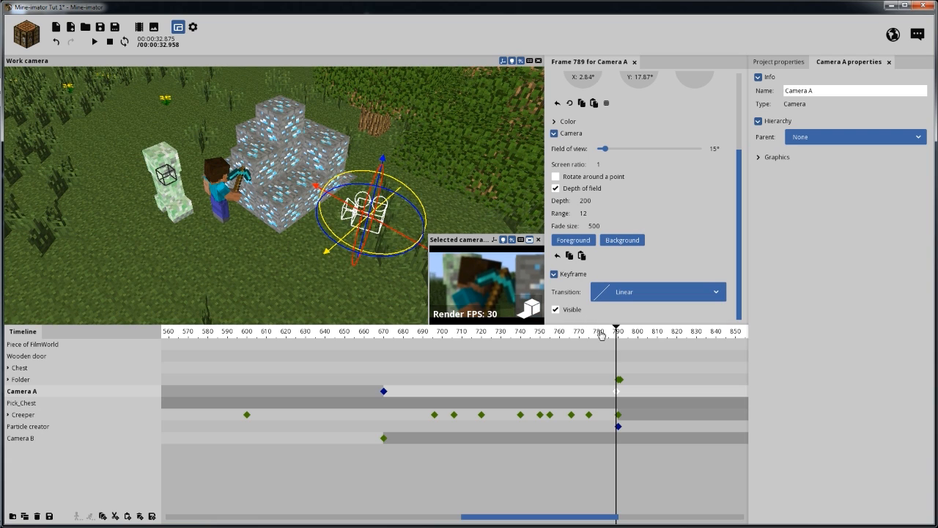
Play the animation from about frame 666 to review Camera A's move between its two keyframes.
drag(601, 334, 376, 335)
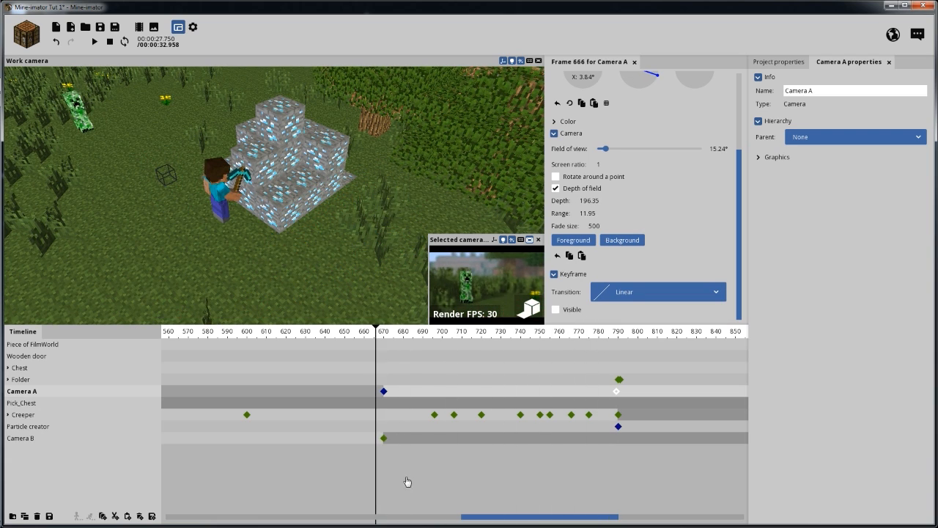
click(380, 476)
key(space)
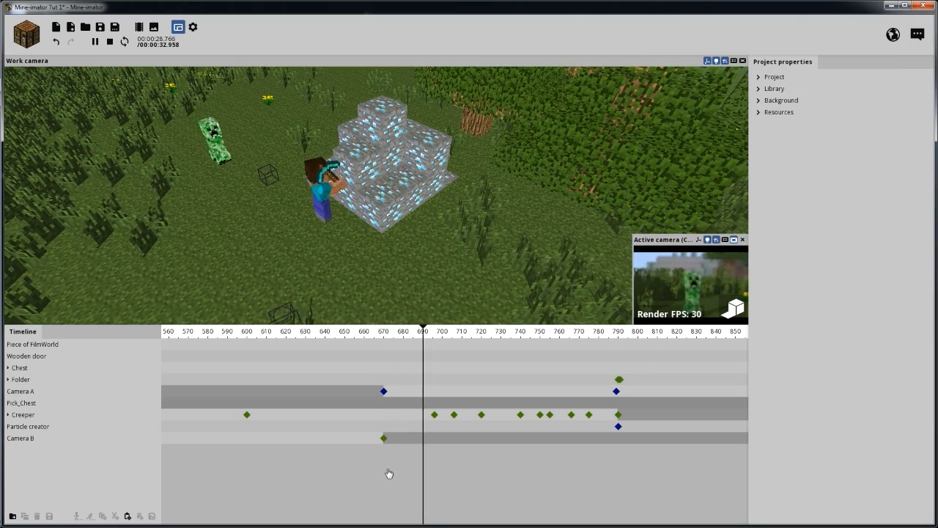
Enlarge the Camera A preview at its frame 670 keyframe and select the camera's keyframe at frame 789.
click(383, 391)
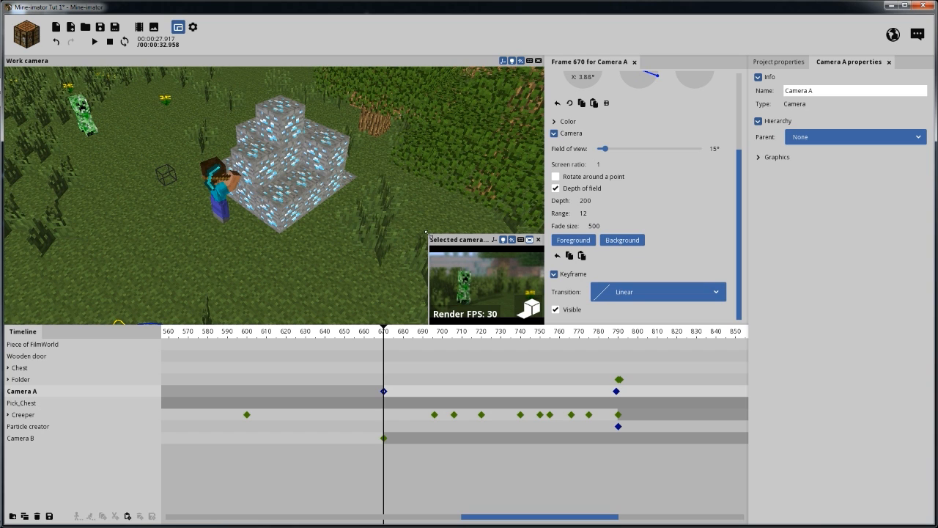
drag(426, 233, 187, 91)
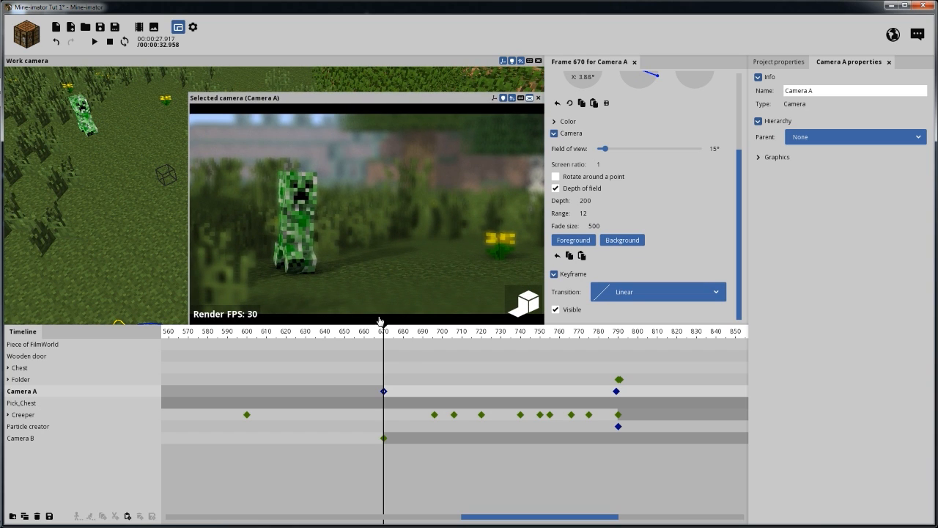
drag(391, 338, 617, 393)
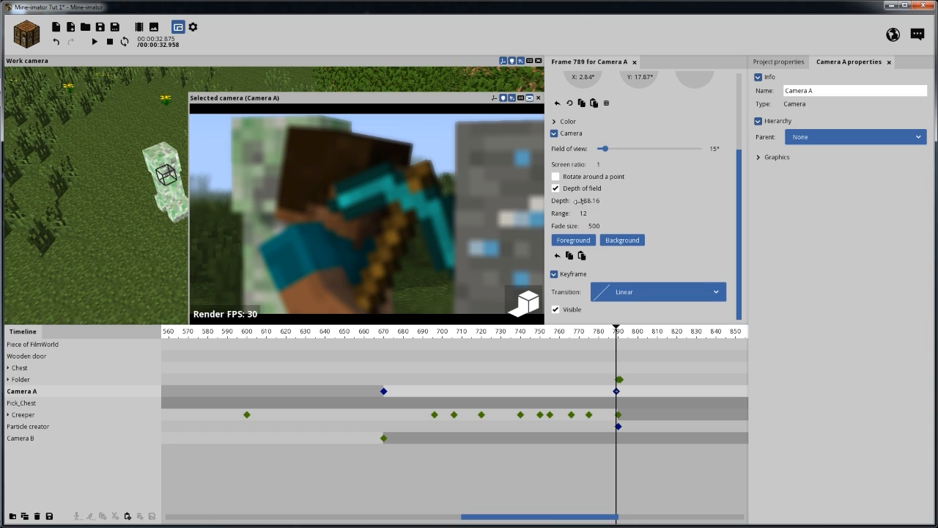
Set Camera A's depth of field at frame 789 to depth 60 and range 10, and save the project.
drag(579, 200, 561, 201)
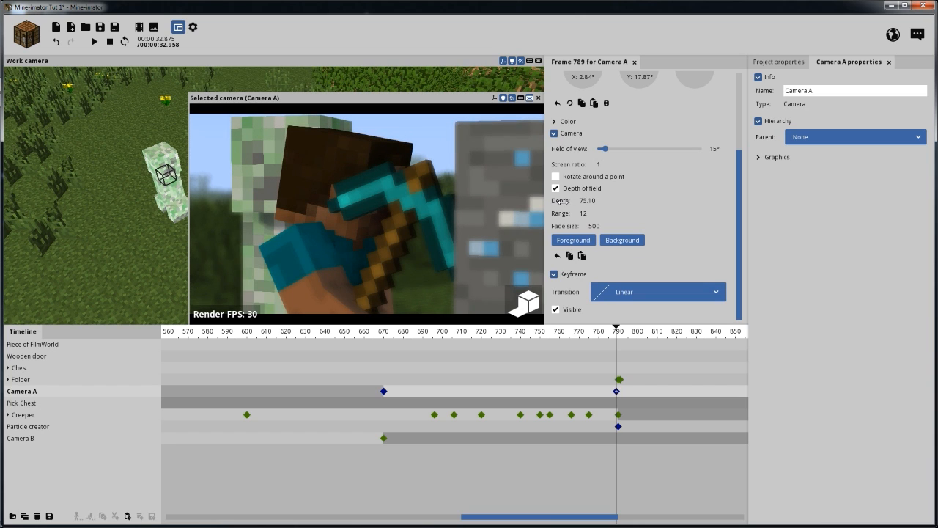
text(70)
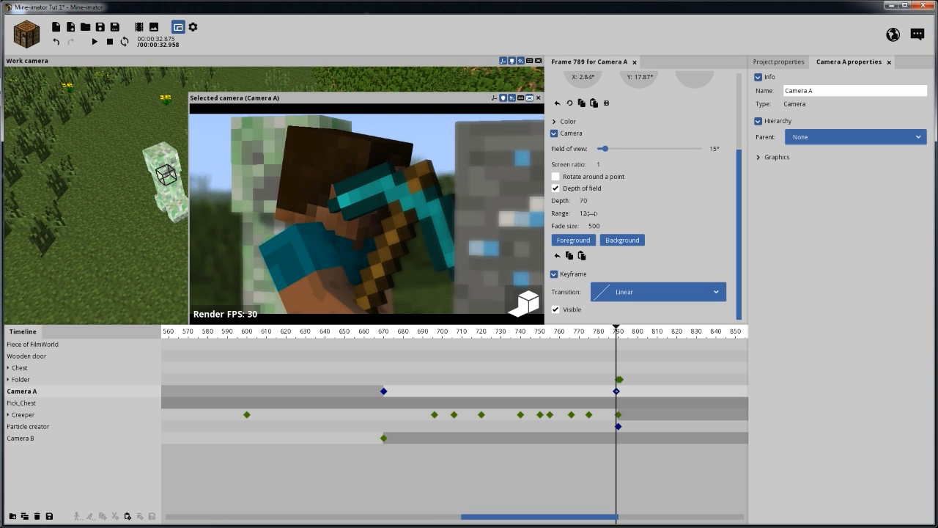
click(584, 213)
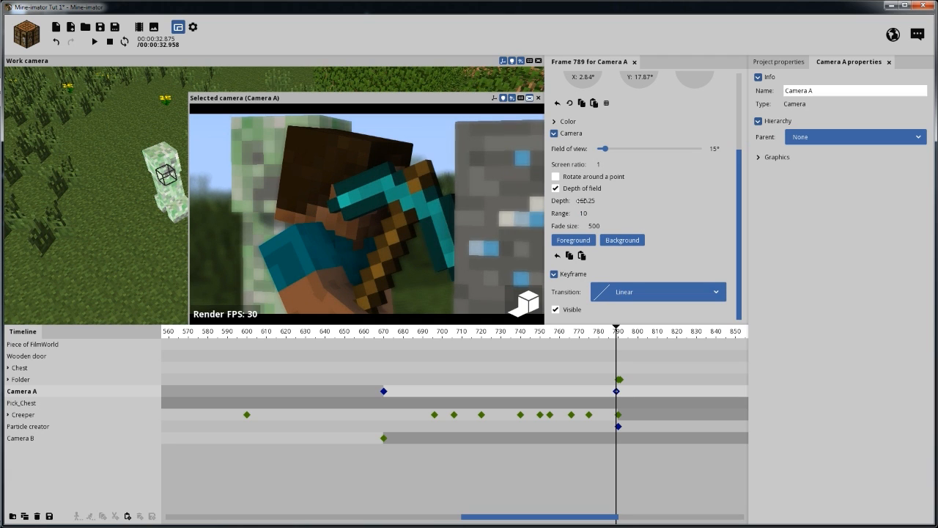
drag(580, 200, 581, 200)
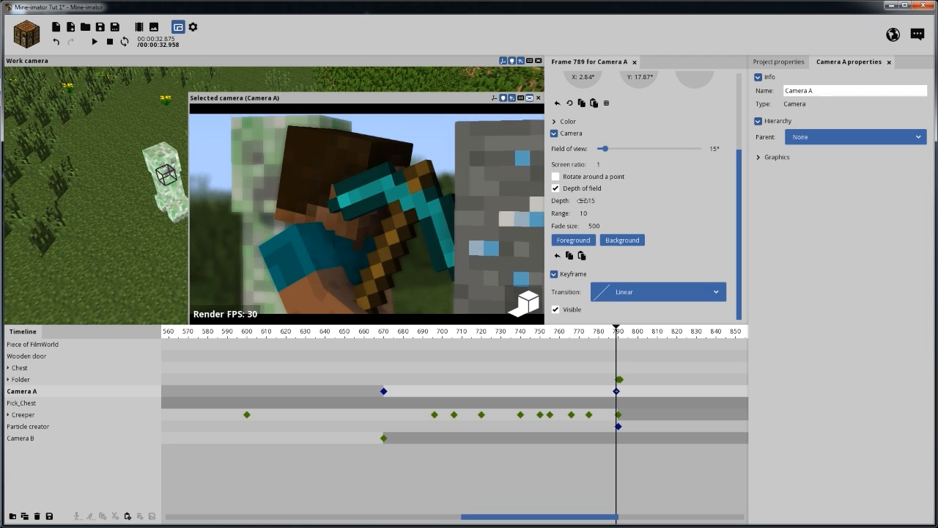
click(581, 200)
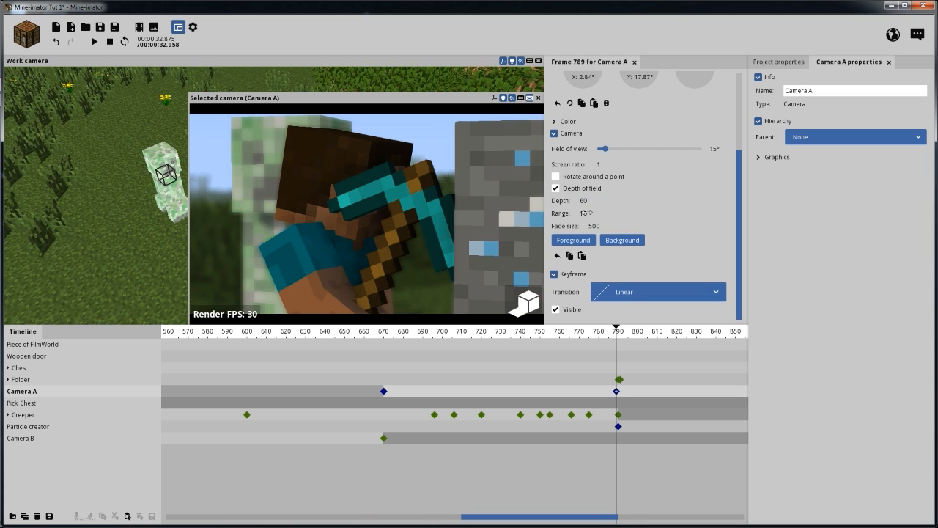
text(1)
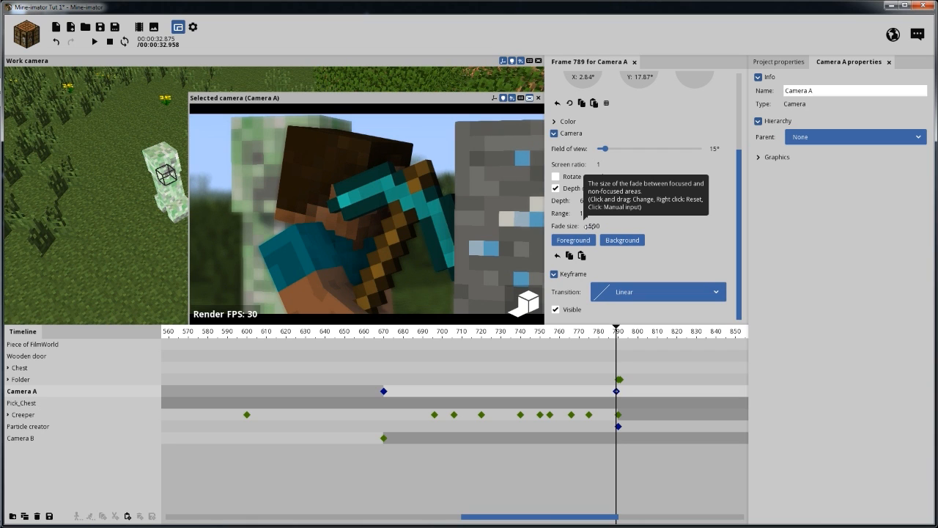
text(0)
click(100, 28)
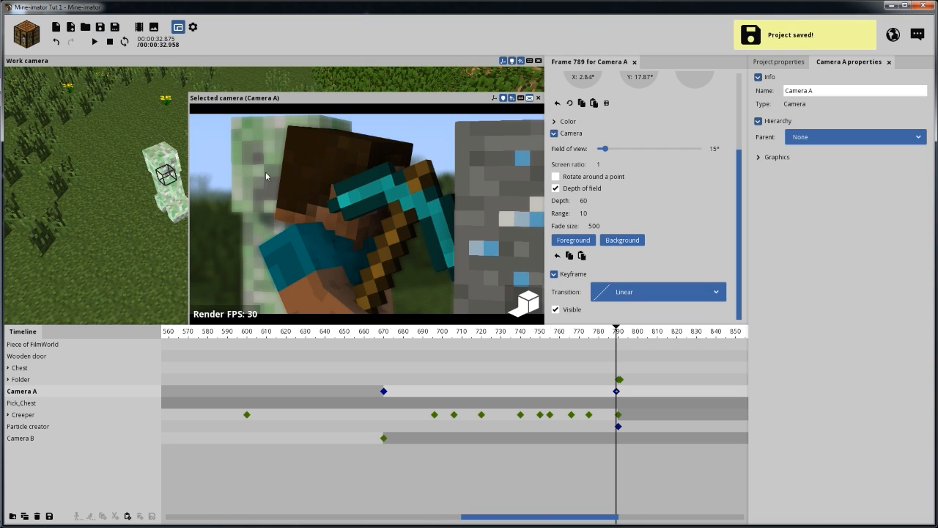
Replay the shot from just before frame 670 to check Camera A's focus and framing during the creeper's approach.
drag(537, 343, 420, 388)
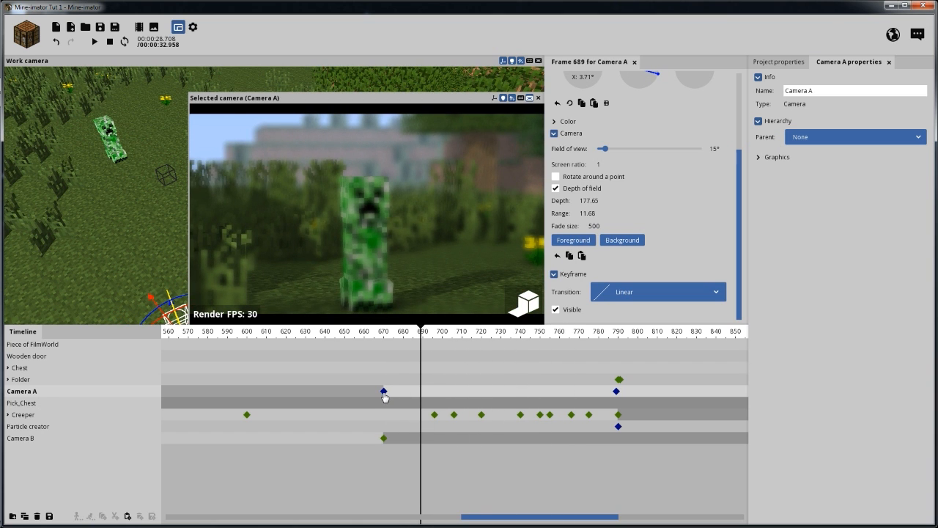
click(364, 338)
key(space)
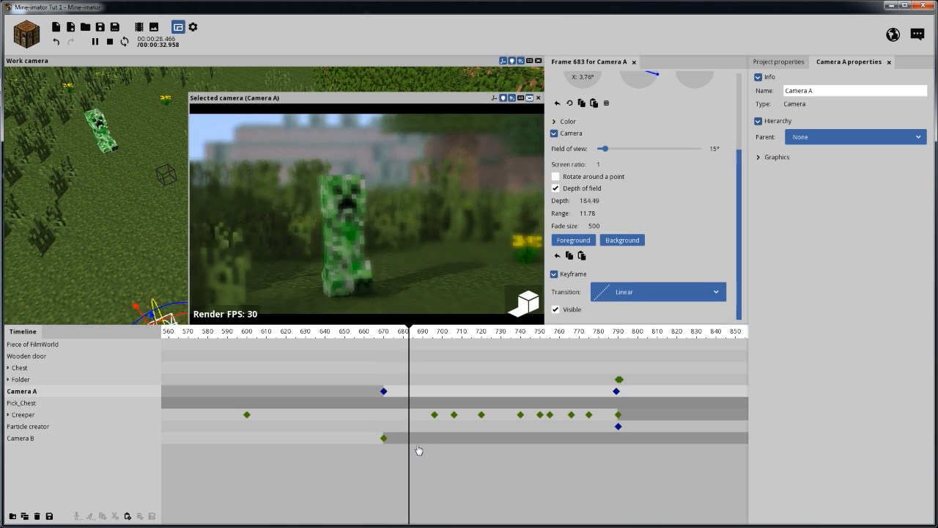
key(space)
click(308, 471)
click(369, 475)
key(space)
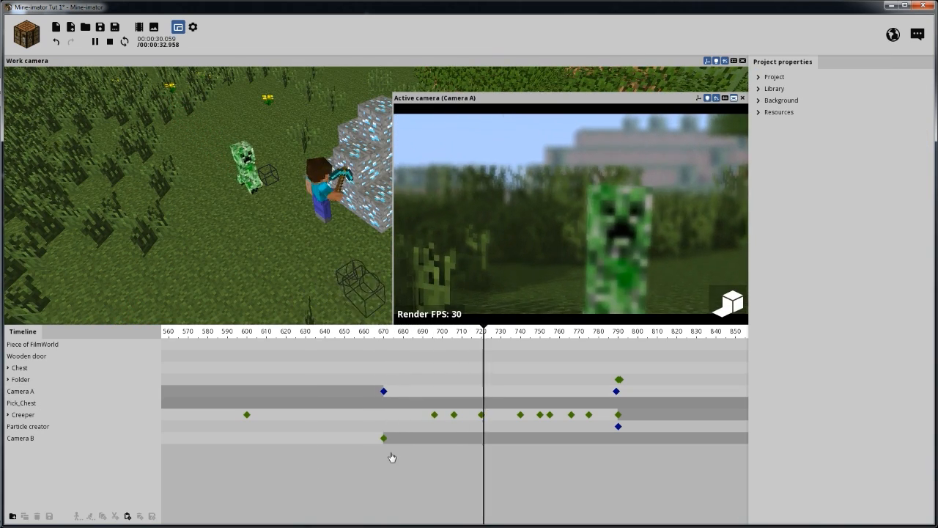
key(space)
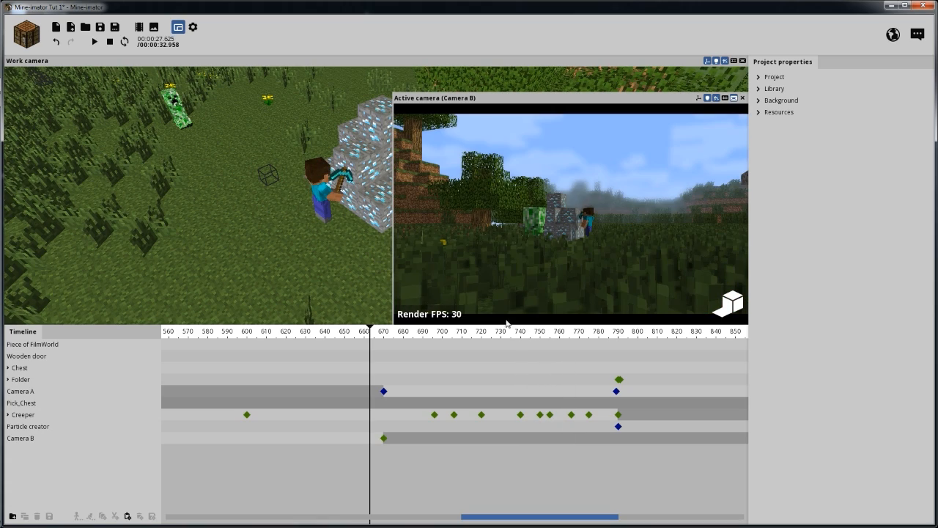
Add a Camera A keyframe at frame 730 and turn the camera slightly toward the character to recentre the creeper.
drag(380, 339, 531, 367)
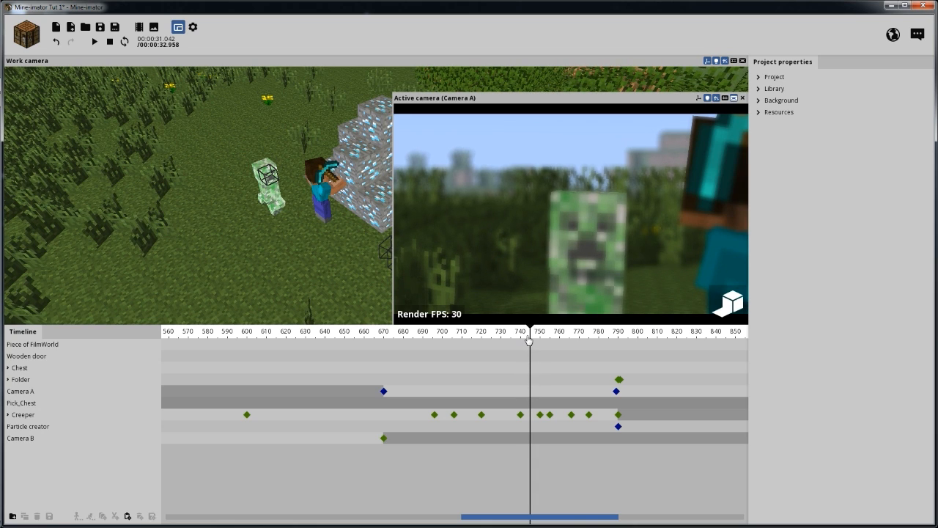
drag(534, 340, 515, 403)
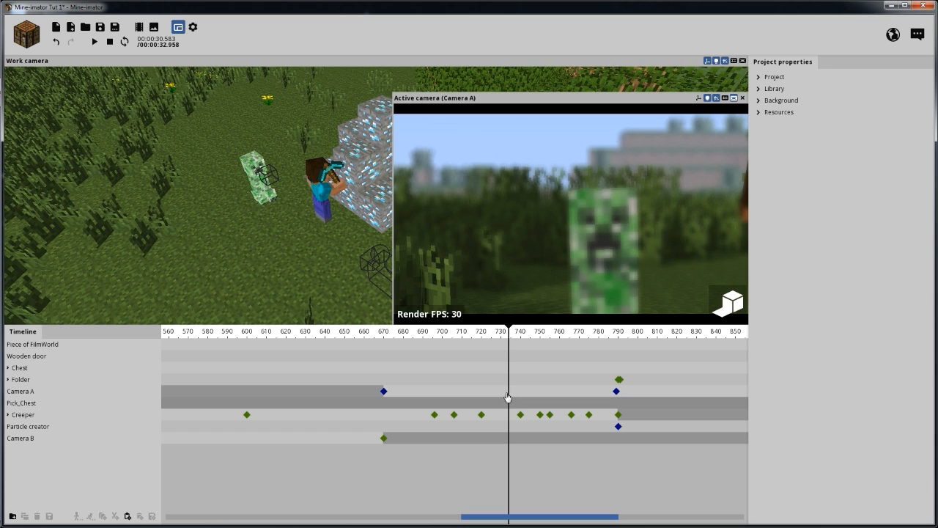
click(503, 393)
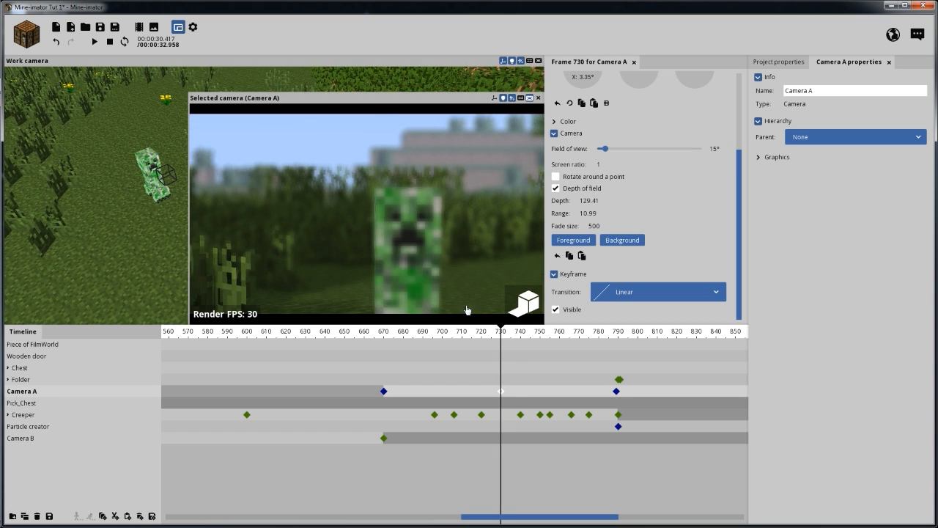
drag(489, 339, 535, 344)
click(503, 393)
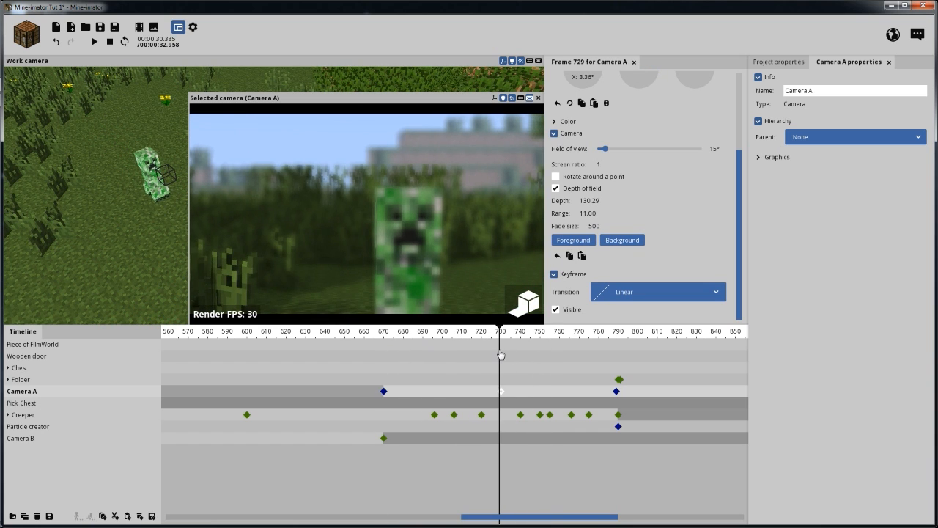
click(502, 393)
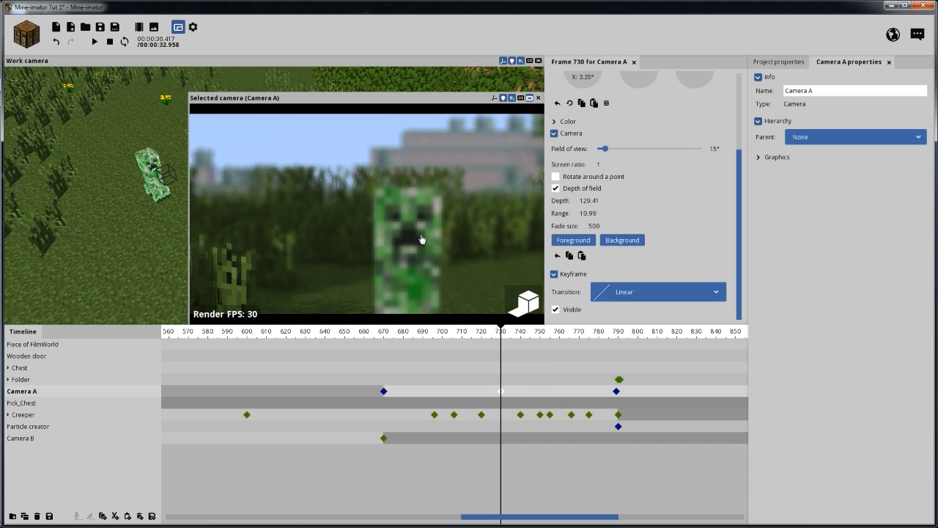
drag(422, 249, 430, 250)
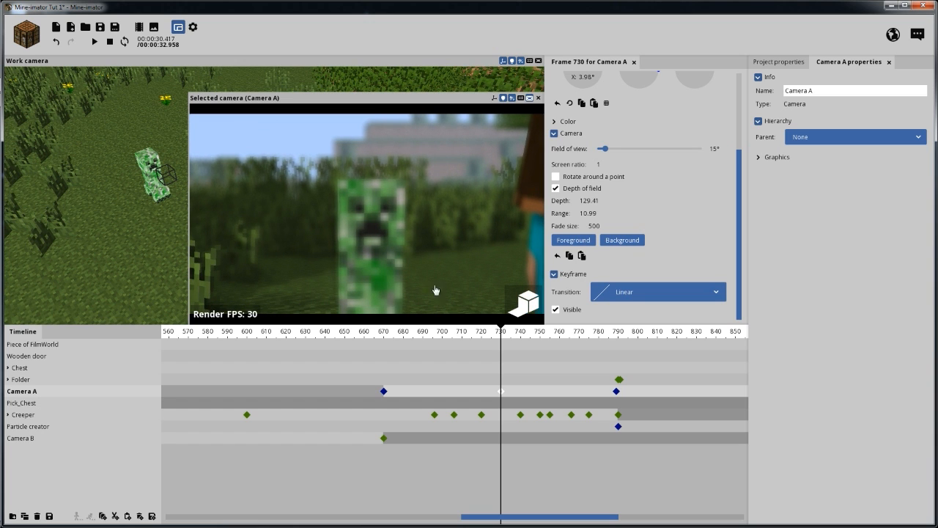
Play the shot from just before frame 670 through Camera A to review the framing around frame 730.
drag(424, 341, 373, 342)
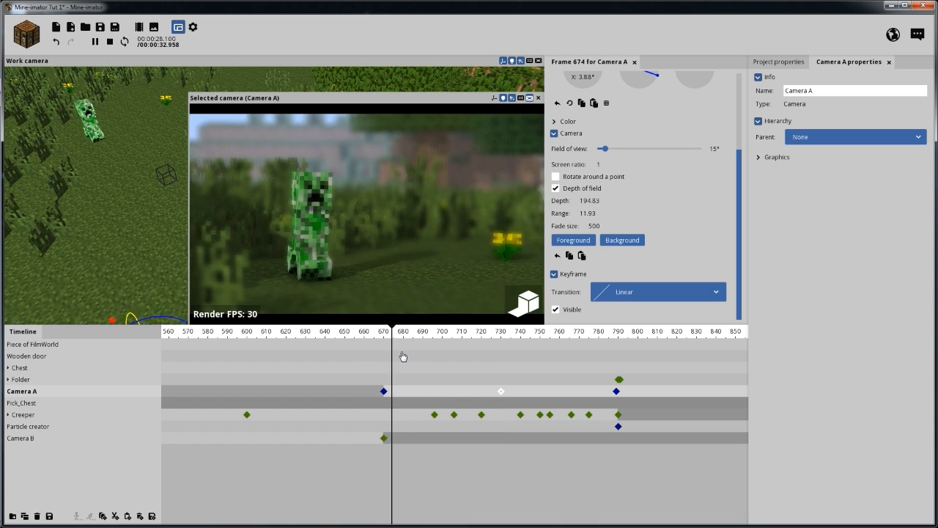
click(378, 477)
key(space)
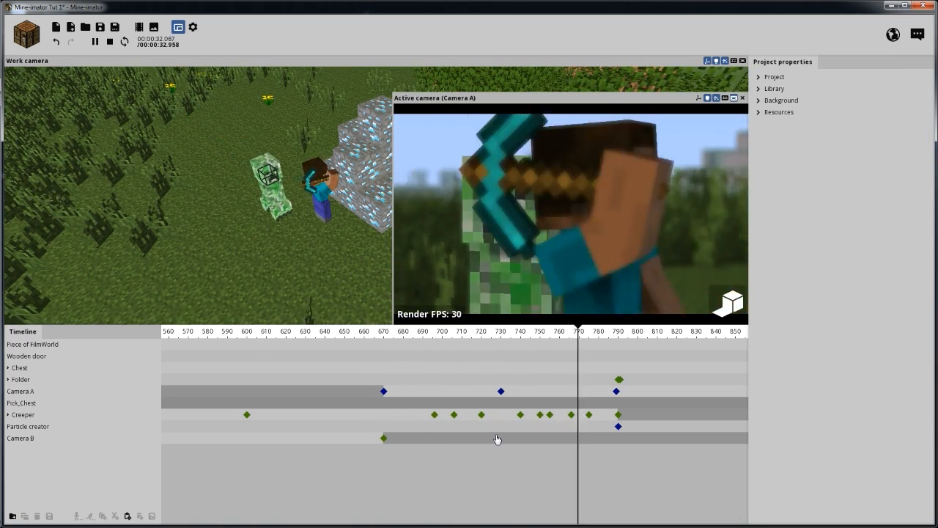
key(space)
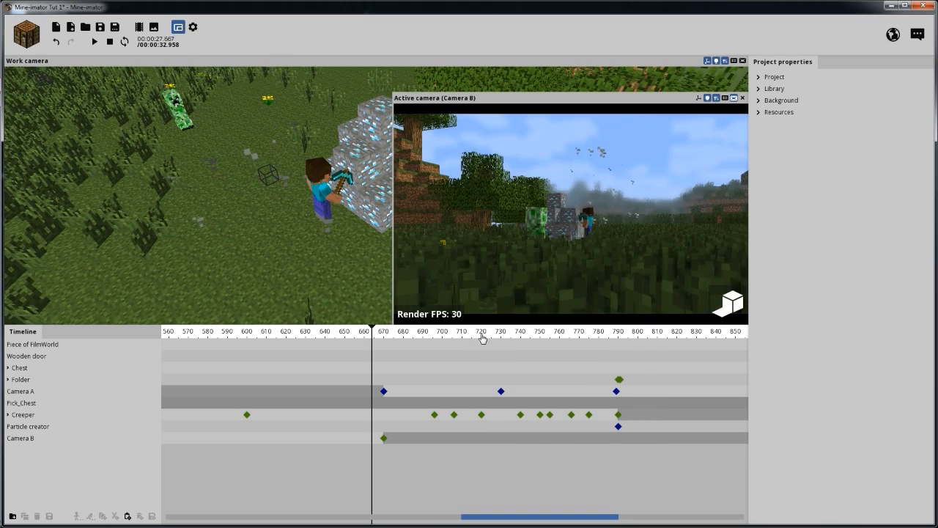
Add a Camera A keyframe at frame 703 and rotate the camera slightly to bring the creeper closer to the frame's centre.
mouse_move(435, 336)
mouse_down()
mouse_move(398, 335)
mouse_move(448, 340)
mouse_up()
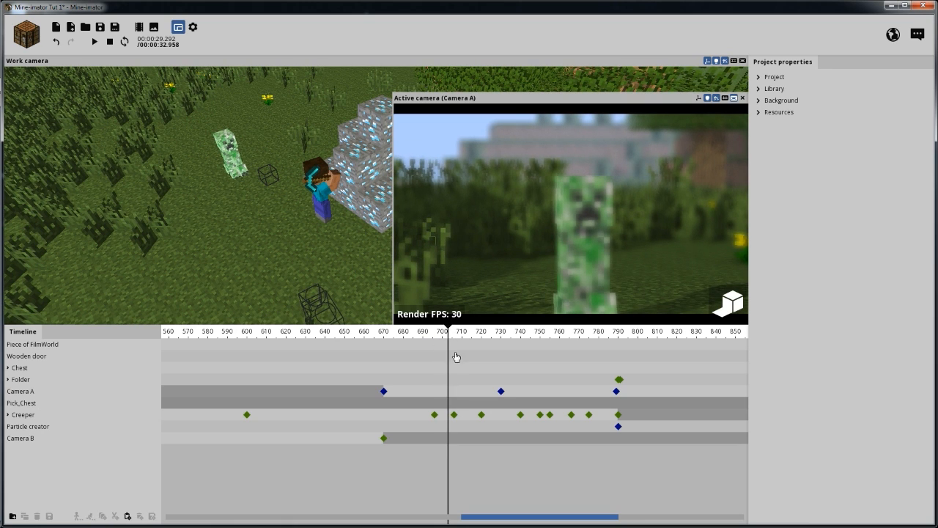
click(448, 392)
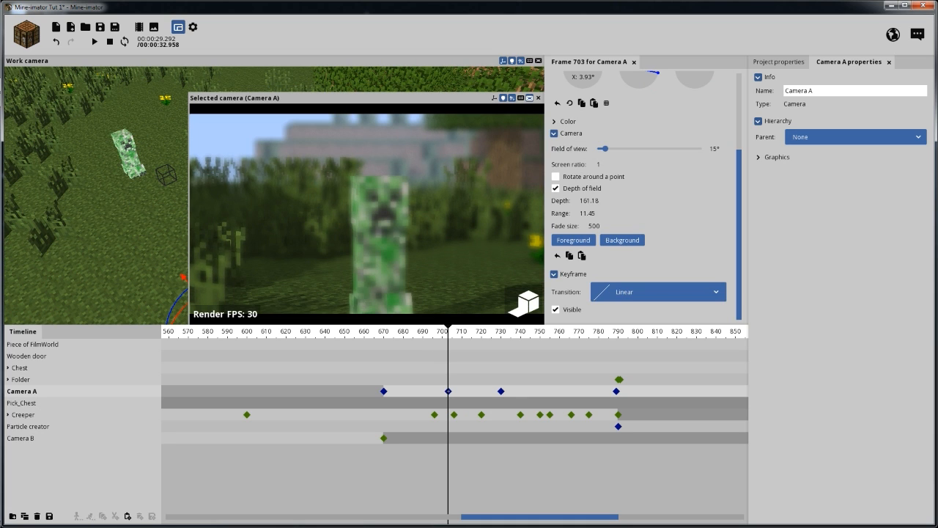
drag(367, 213, 388, 215)
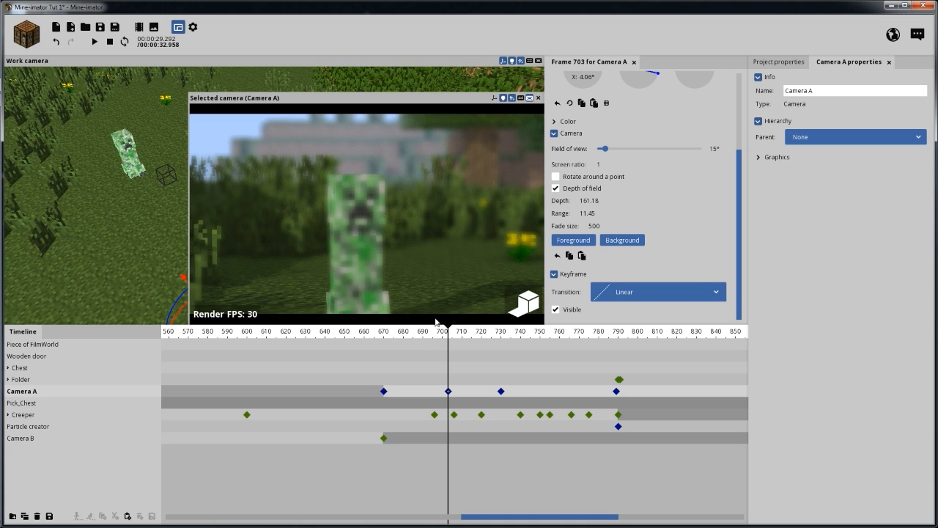
Play the Camera A shot from about frame 664 to check the motion through the keyframes at frames 703 and 730.
drag(427, 335, 371, 335)
key(space)
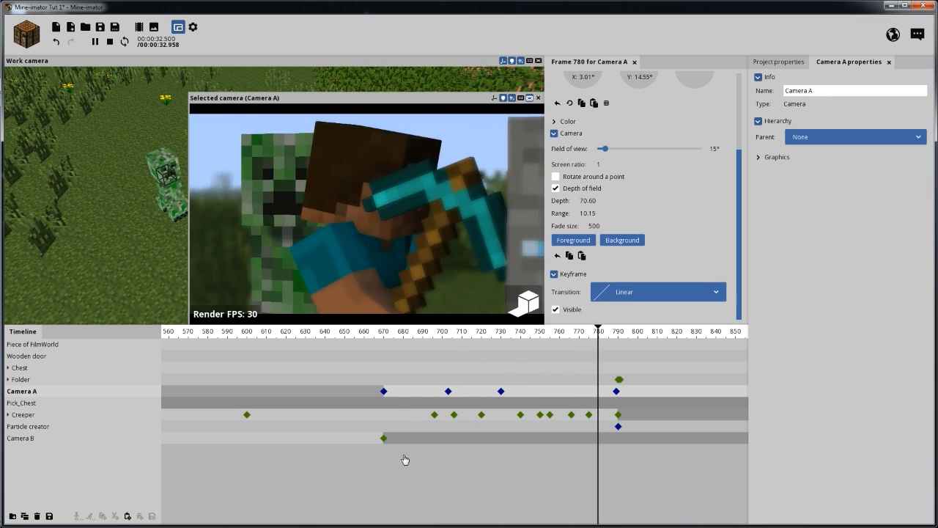
key(space)
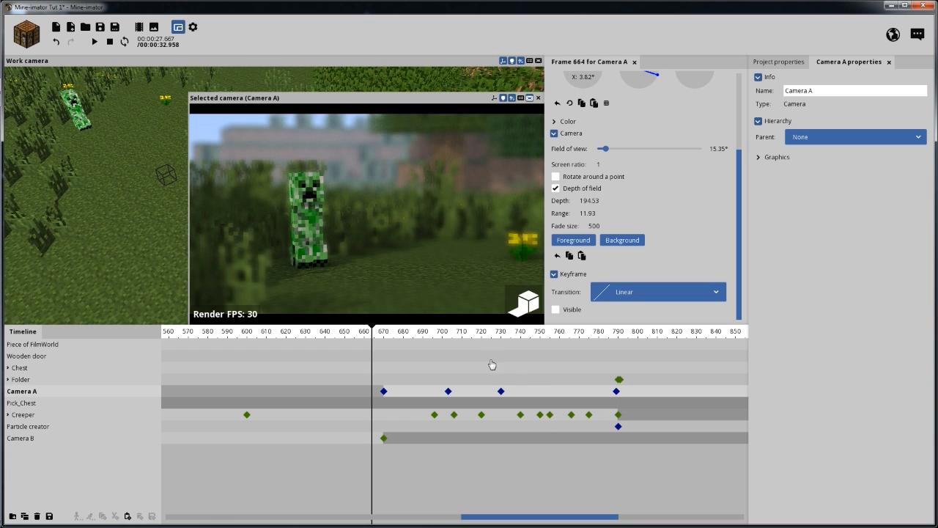
Tilt Camera A slightly downward at its frame 703 and 730 keyframes together, and replay the shot from about frame 670.
click(449, 334)
drag(449, 335, 518, 336)
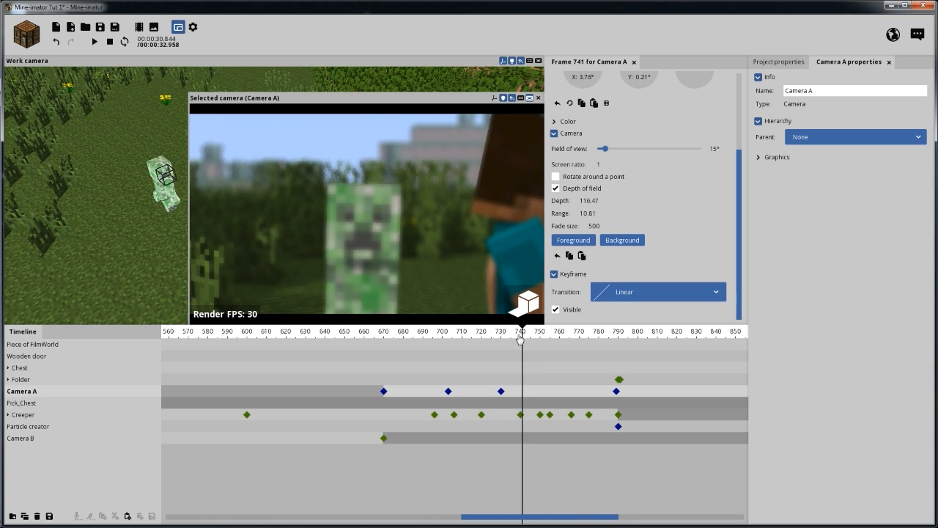
click(502, 394)
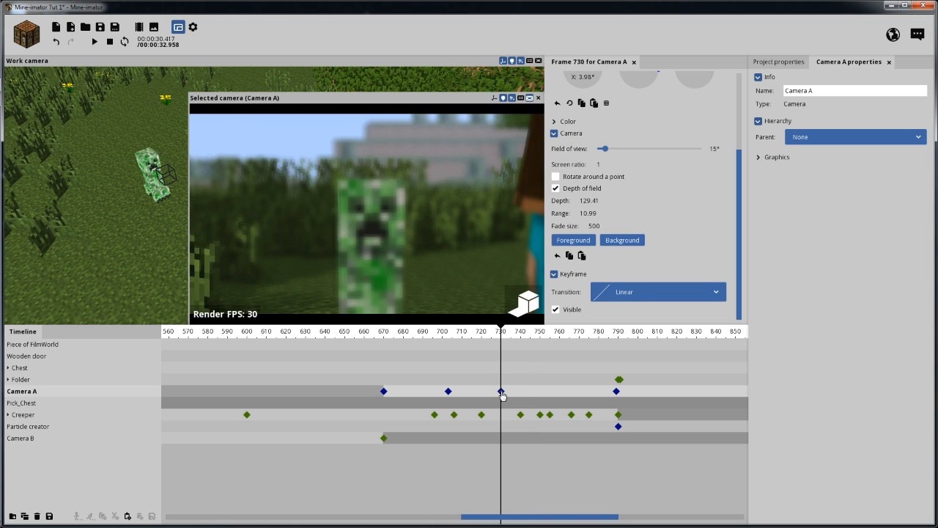
click(448, 393)
drag(464, 335, 480, 335)
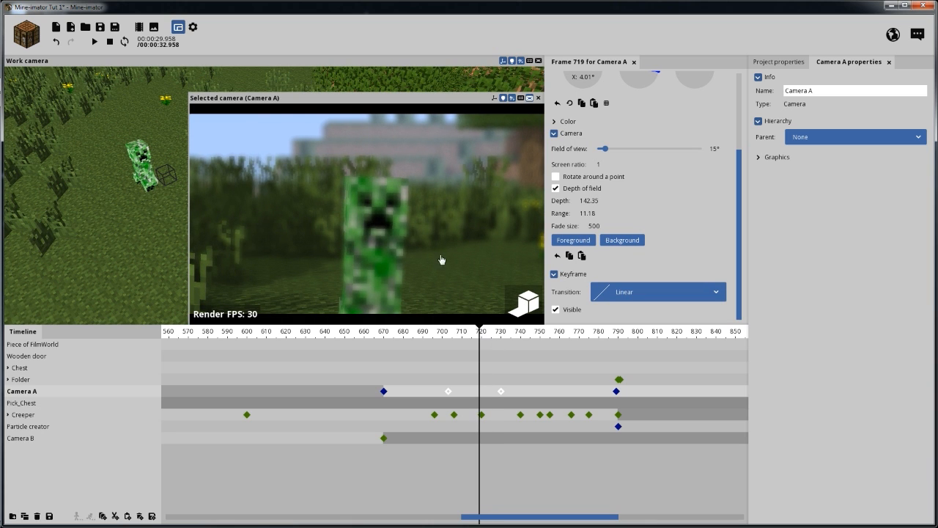
drag(88, 174, 34, 212)
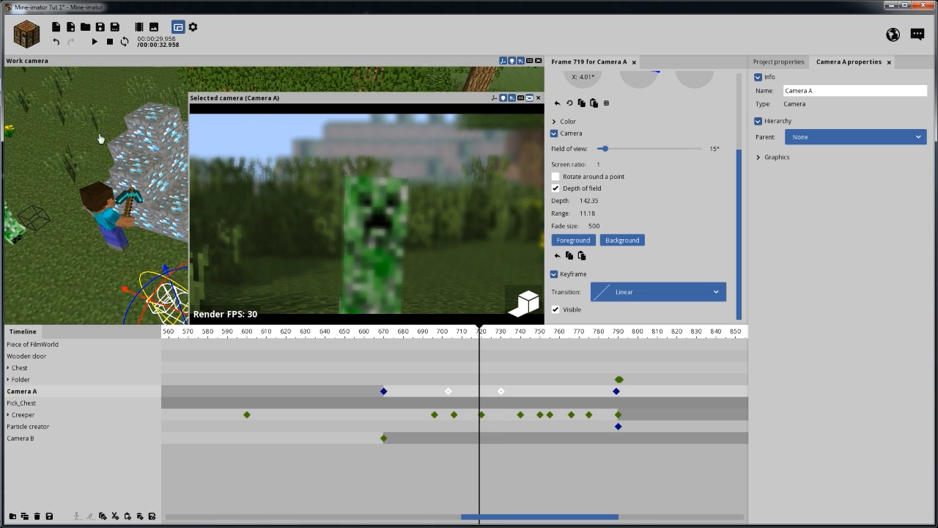
mouse_move(100, 139)
mouse_down()
mouse_move(70, 158)
mouse_move(92, 152)
mouse_up()
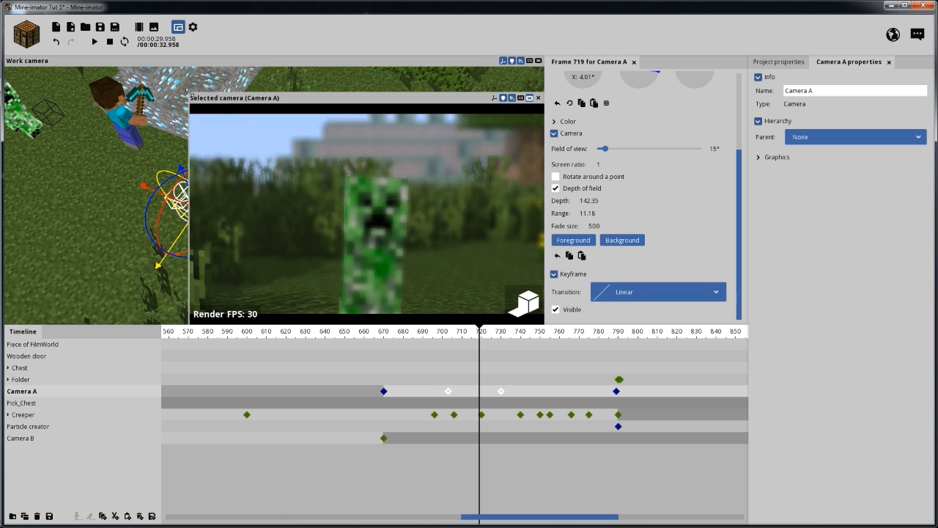
drag(188, 91, 322, 147)
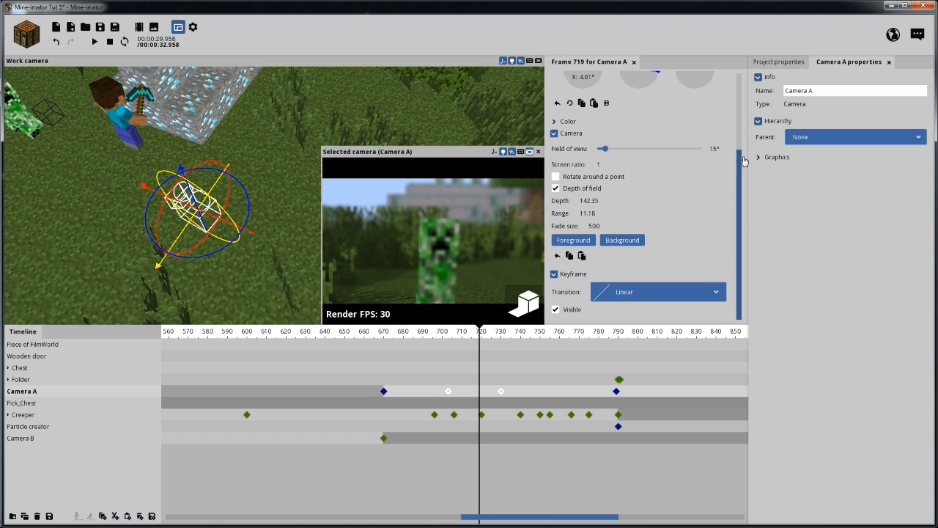
scroll(741, 161, up, 2)
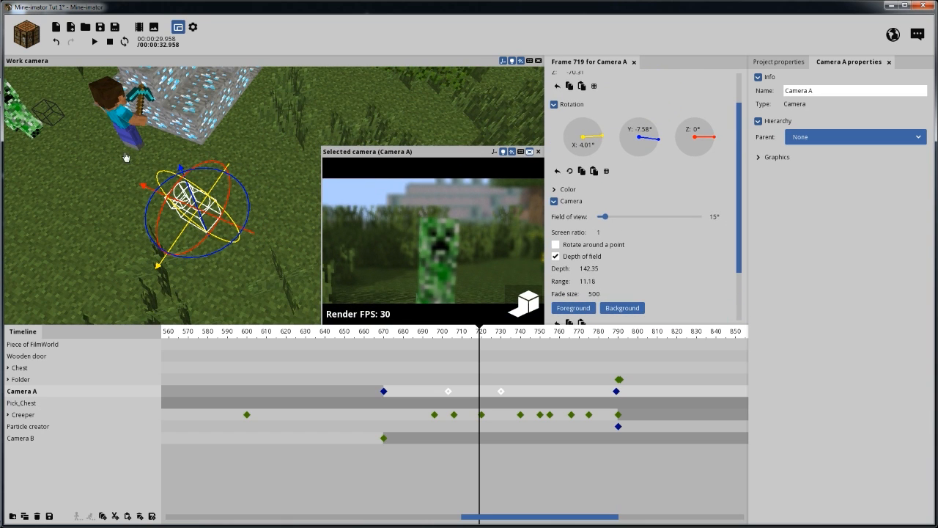
drag(246, 150, 151, 163)
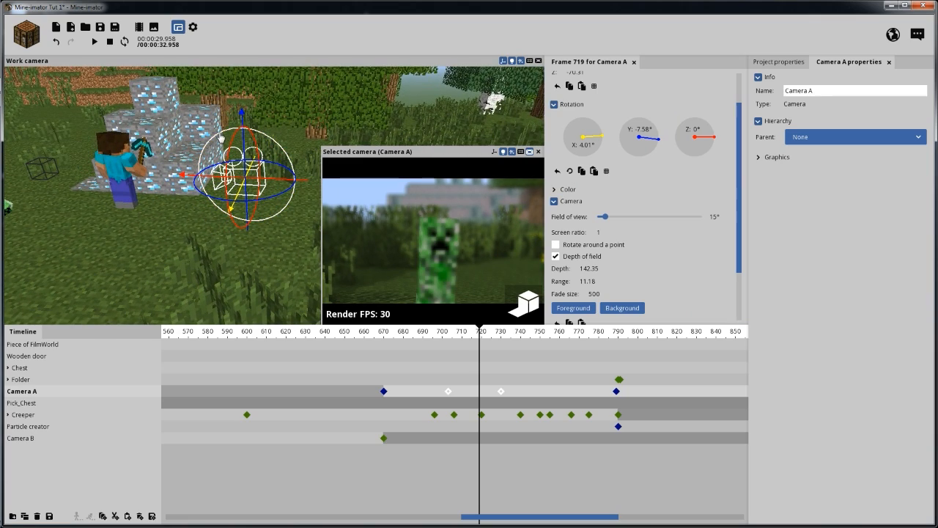
drag(223, 137, 223, 136)
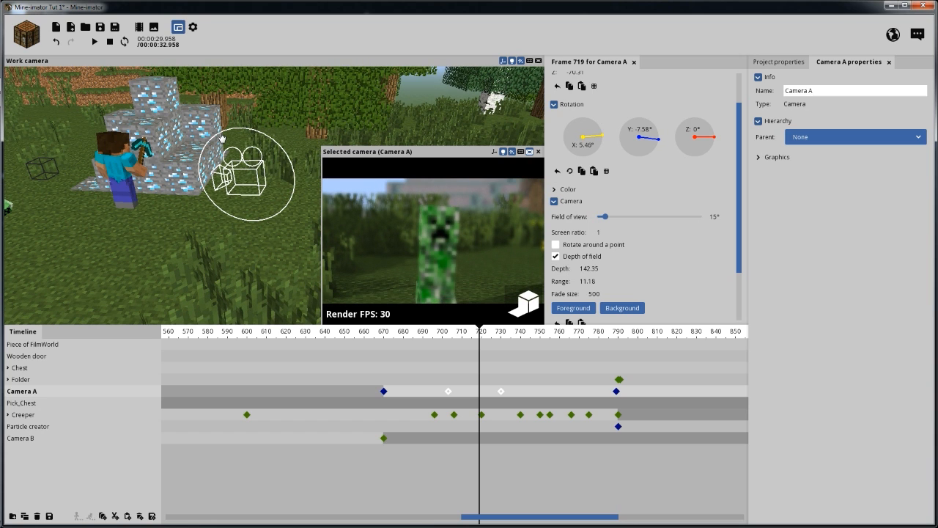
drag(436, 339, 380, 336)
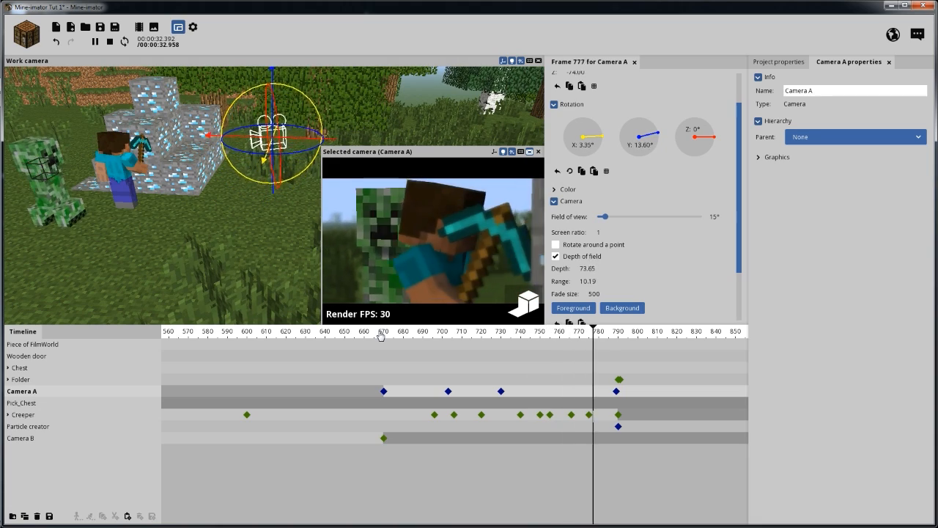
Bring the creeper into focus by setting Camera A's depth-of-field depth to 119.42 at frame 703 and 95.38 at frame 730.
click(448, 391)
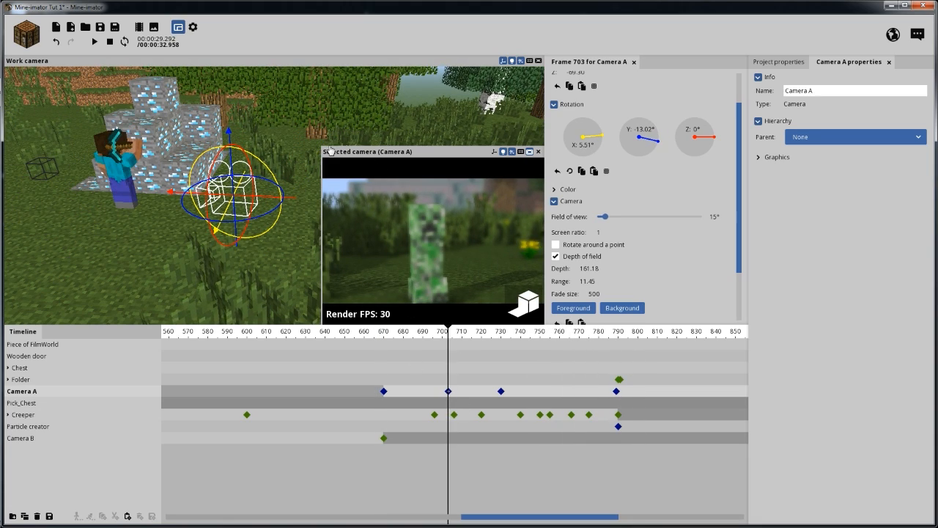
drag(320, 145, 195, 87)
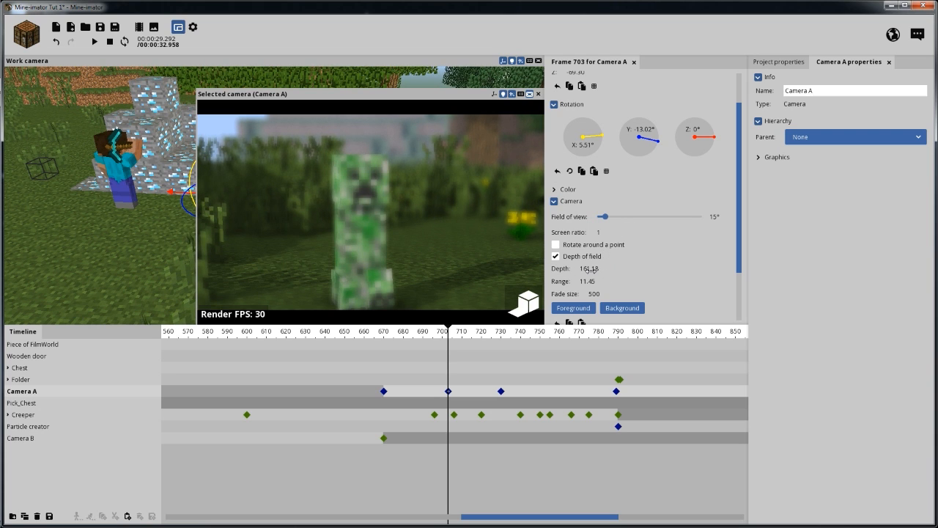
drag(589, 269, 584, 270)
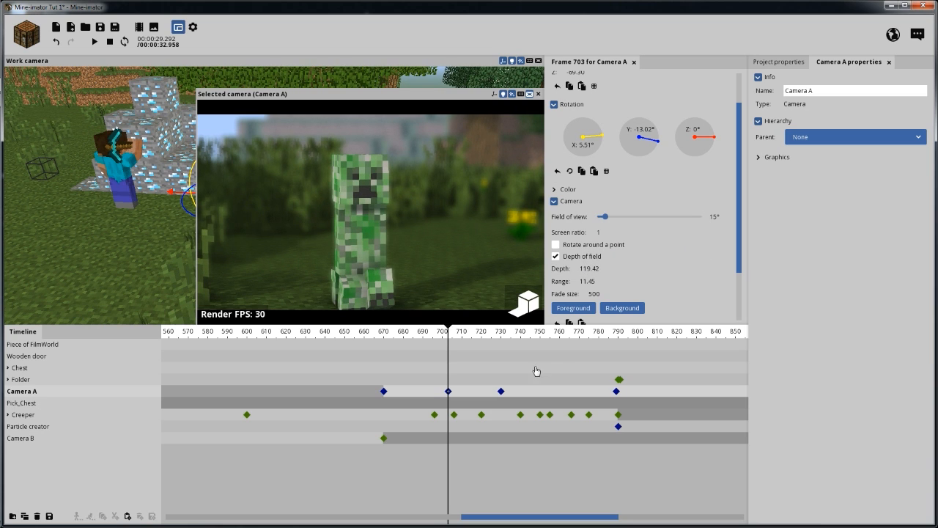
click(501, 390)
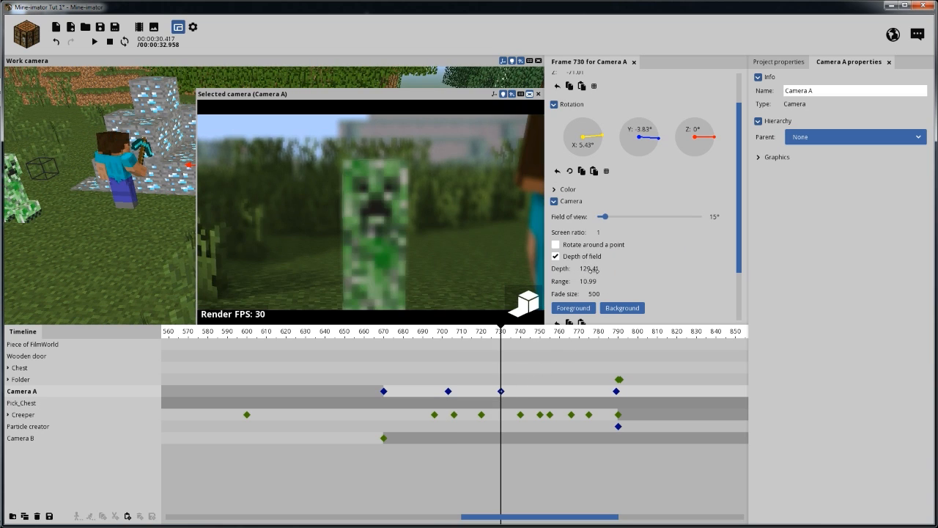
drag(590, 270, 585, 270)
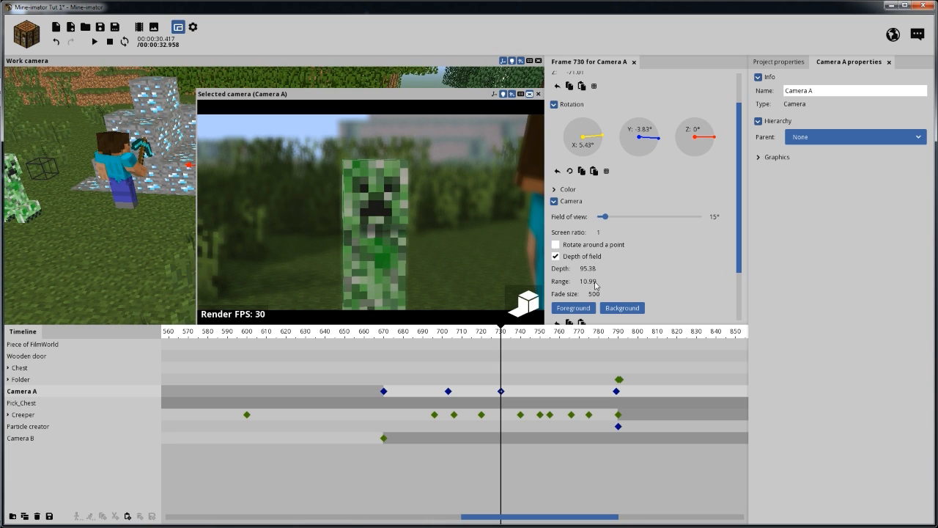
Play the refocused Camera A shot from before frame 670 and scrub across the explosion near frame 790.
drag(463, 335, 364, 332)
key(space)
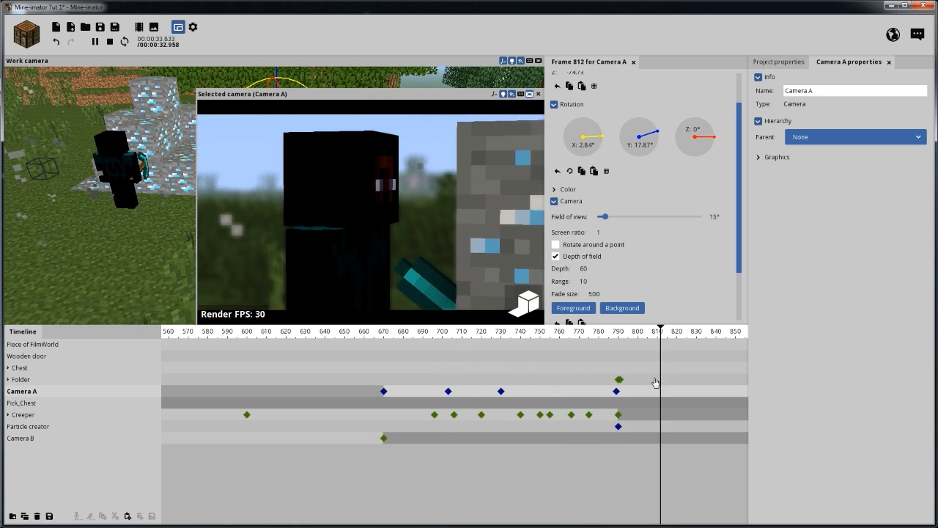
key(space)
click(618, 334)
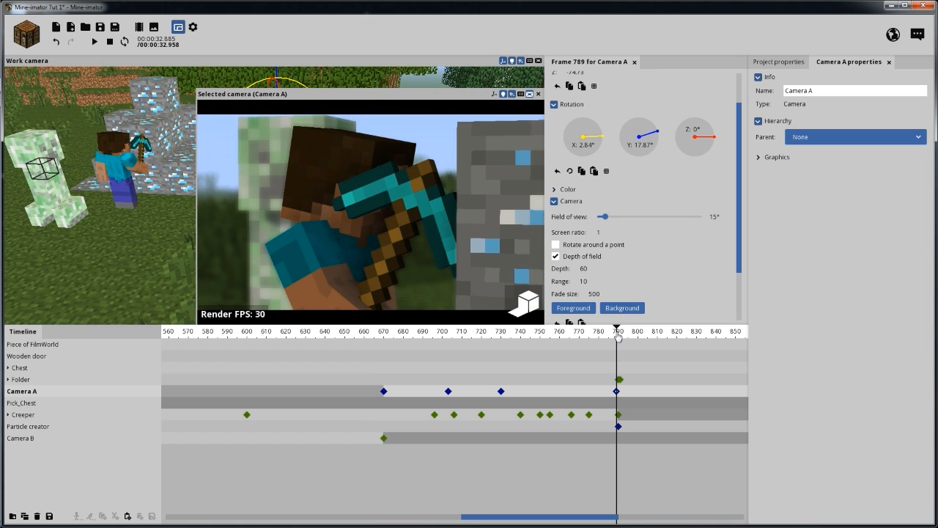
drag(618, 336, 630, 333)
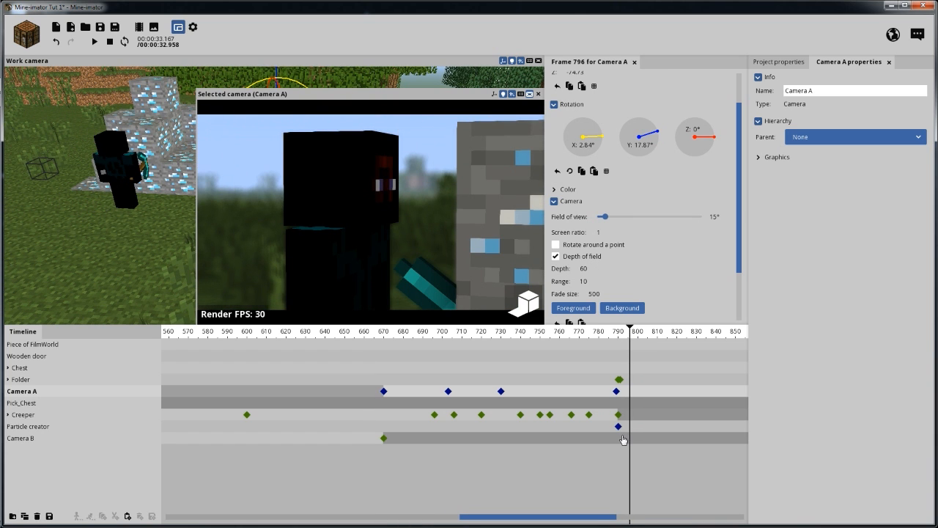
Cut cameras at frame 789 by adding a visible Camera B keyframe and making Camera A's keyframe there invisible.
ctrl+scroll(621, 444, up, 5)
click(624, 443)
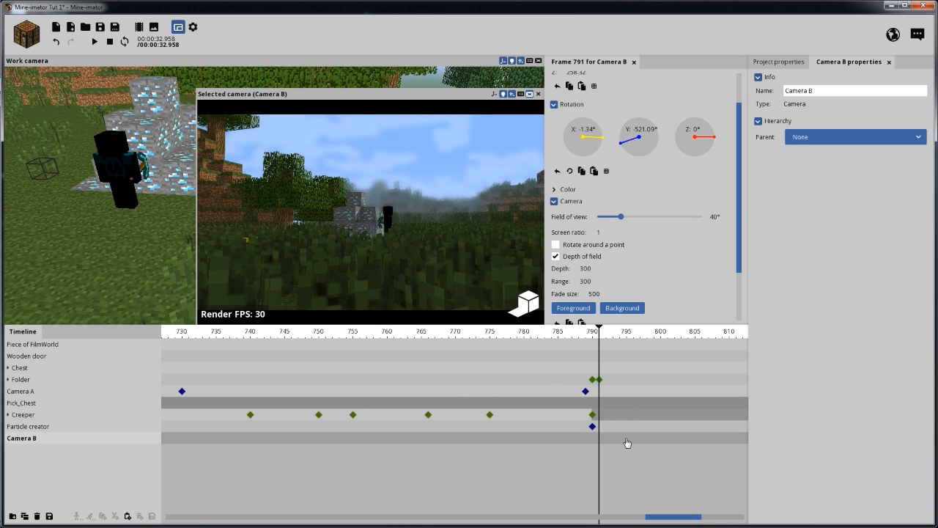
click(566, 446)
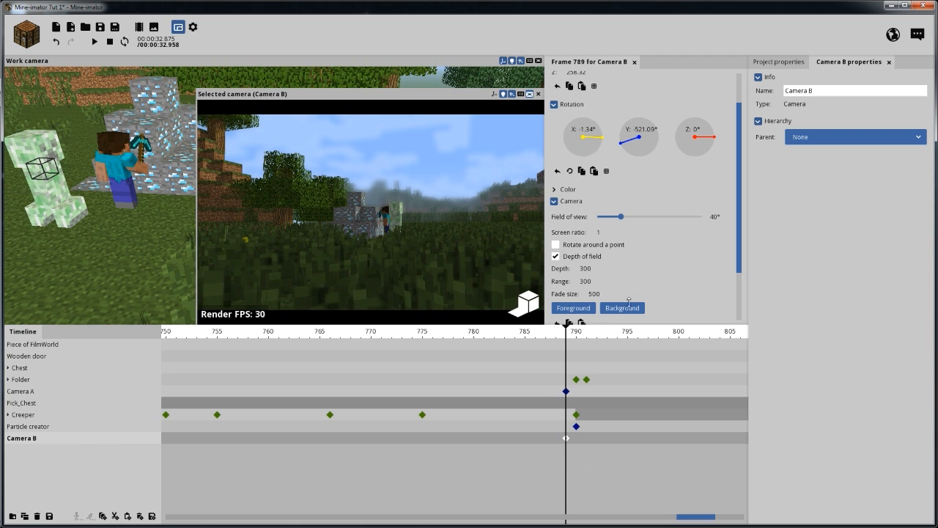
drag(740, 244, 740, 292)
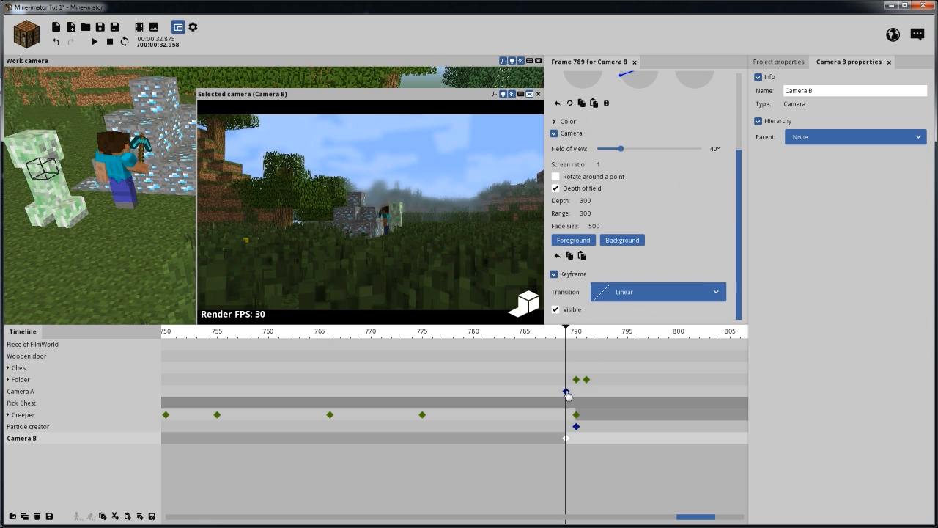
click(566, 393)
click(576, 311)
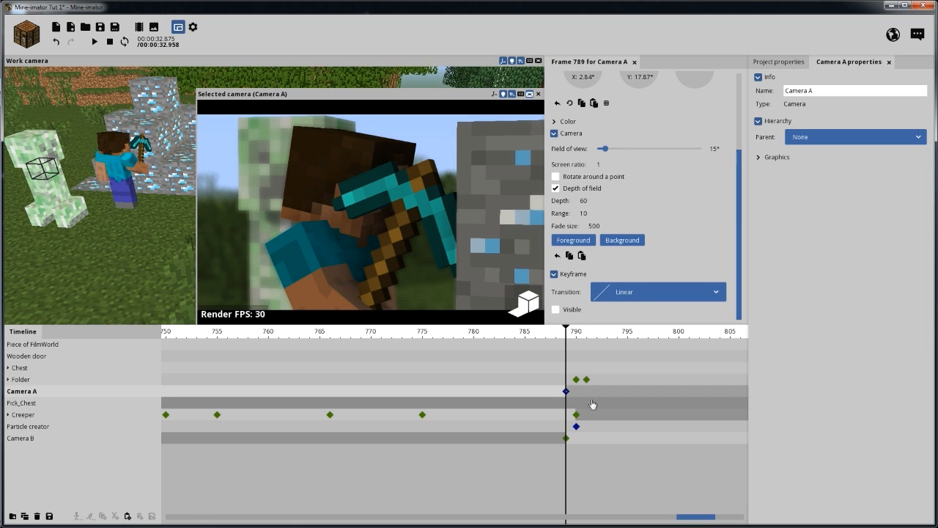
Fly Camera B at frame 789 to a close-up of the character's face with the creeper behind, and save the project.
click(568, 440)
key(w)
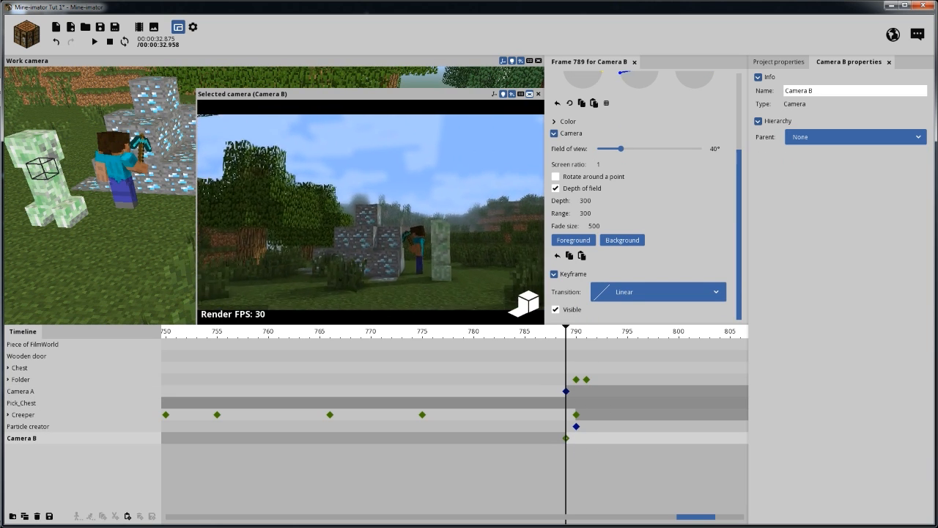
key(w)
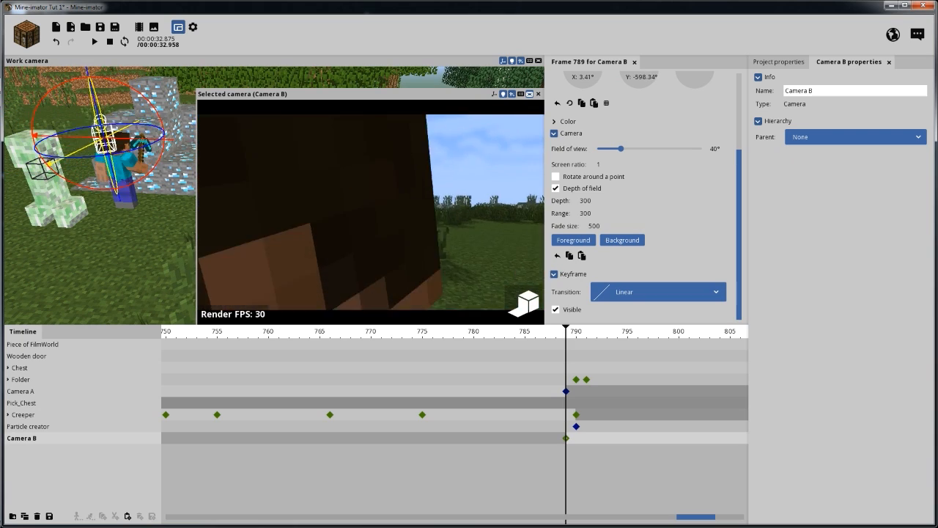
key(d)
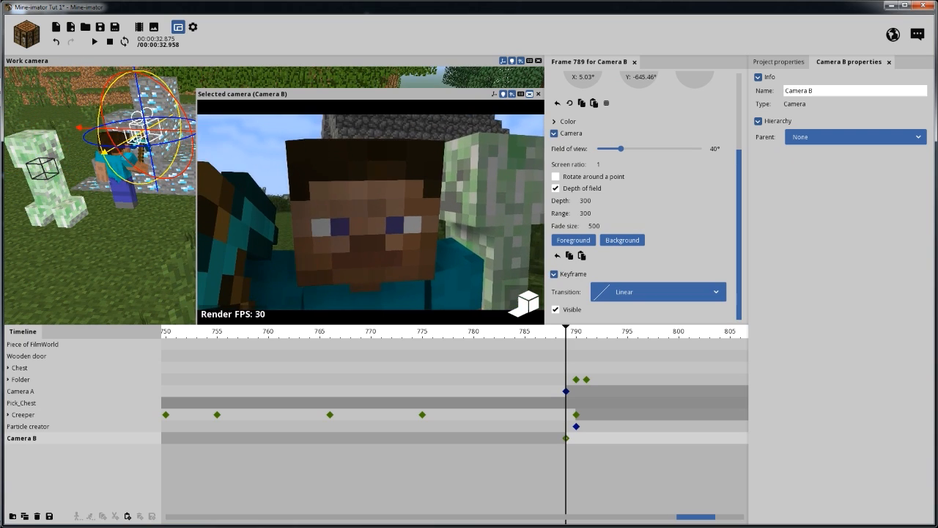
key(q)
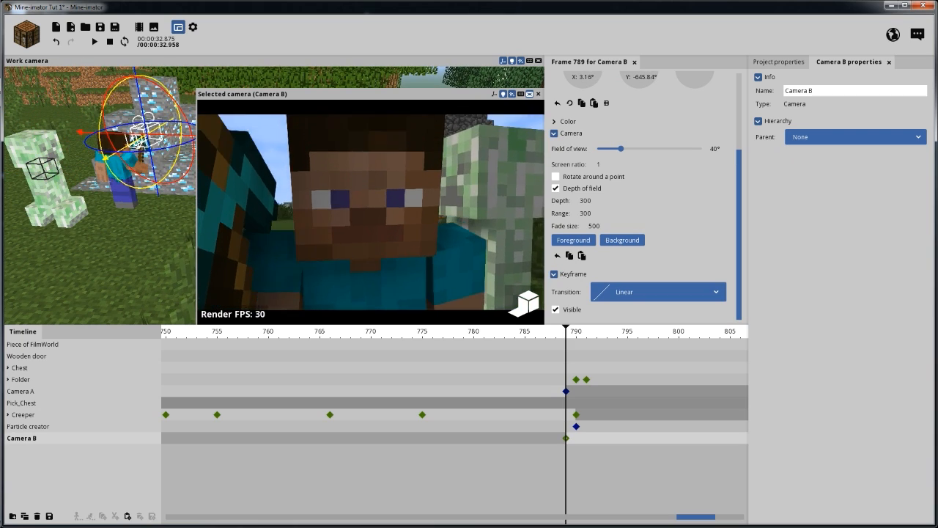
right_drag(370, 212, 374, 208)
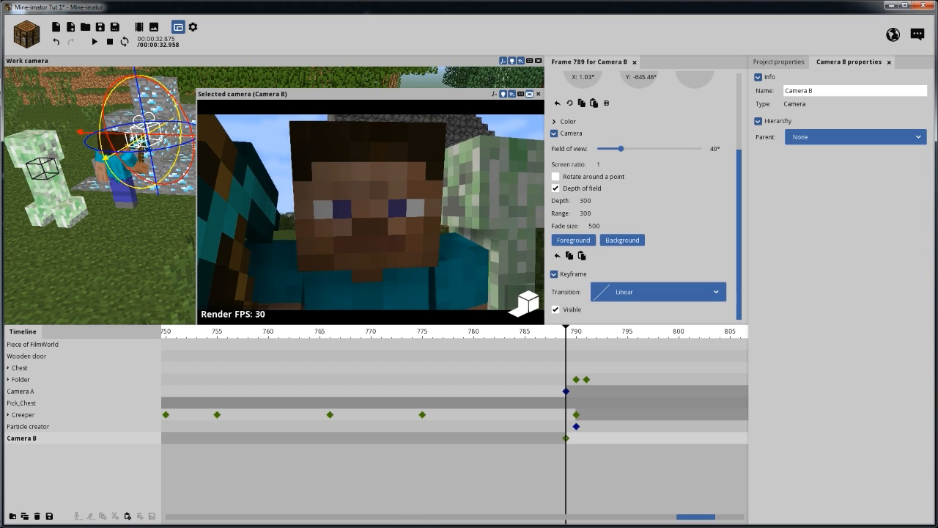
mouse_move(576, 336)
mouse_down()
mouse_move(597, 336)
mouse_move(576, 336)
mouse_up()
key(ctrl+s)
Move the Camera A and Camera B keyframes at frame 789 together to frame 791.
click(566, 439)
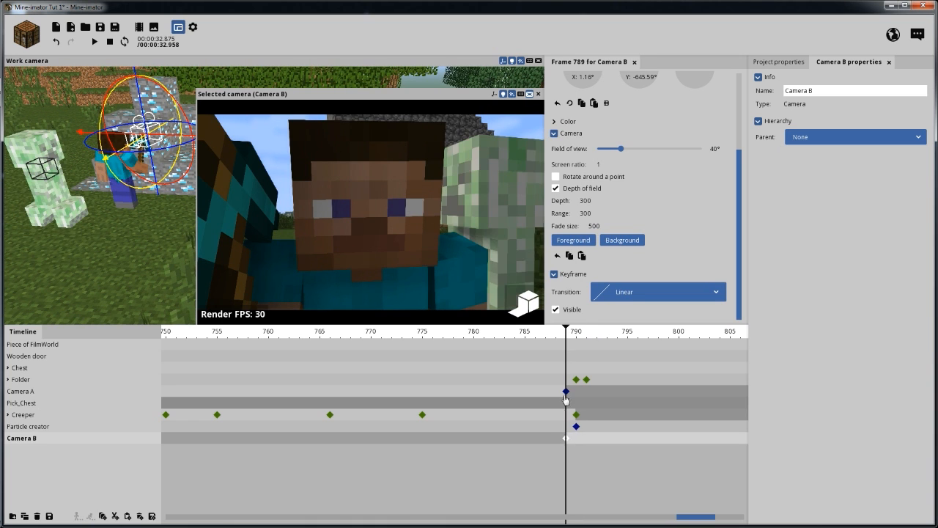
shift+click(564, 390)
drag(567, 394, 587, 394)
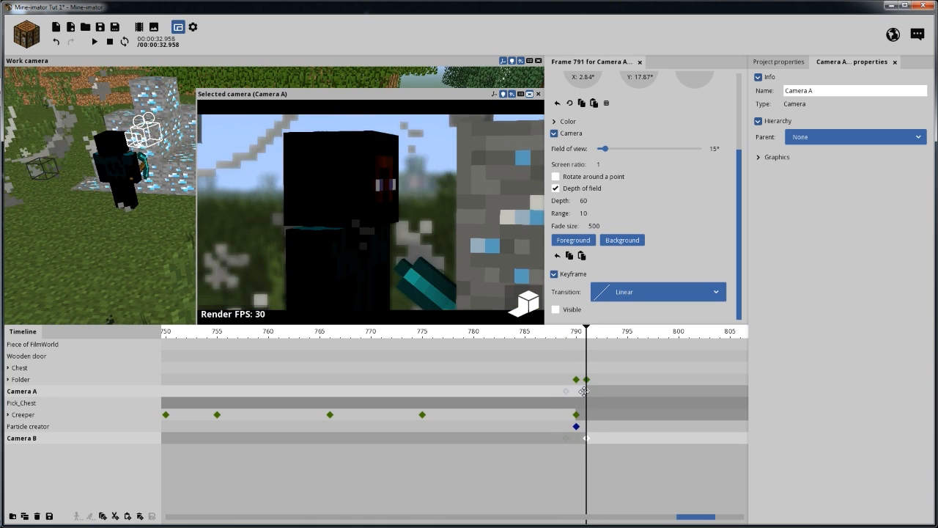
click(587, 462)
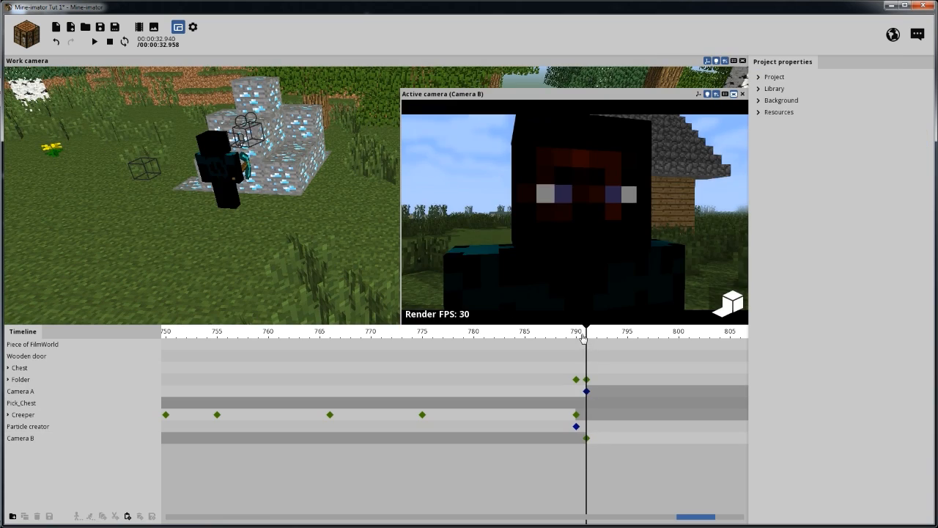
Play and scrub through the cut from Camera A to Camera B around frames 784 to 791 to check its timing.
drag(583, 337, 525, 350)
key(space)
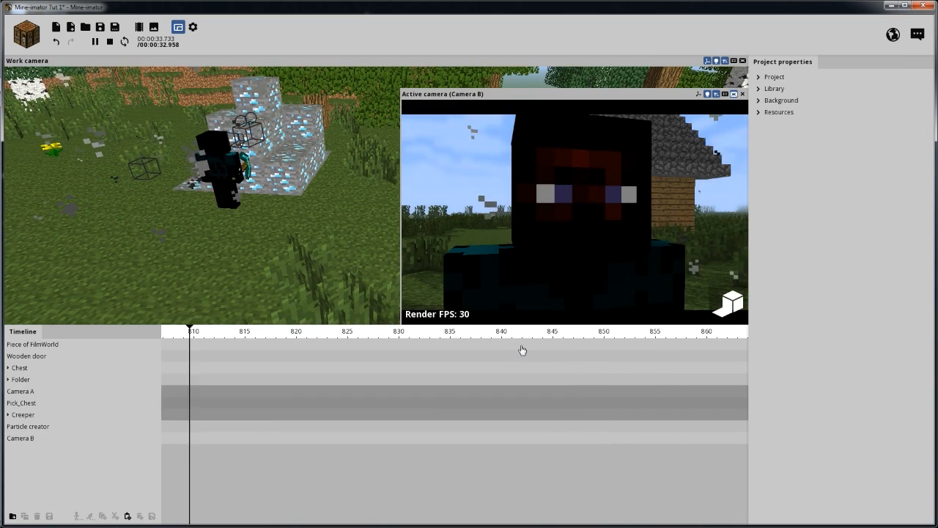
key(space)
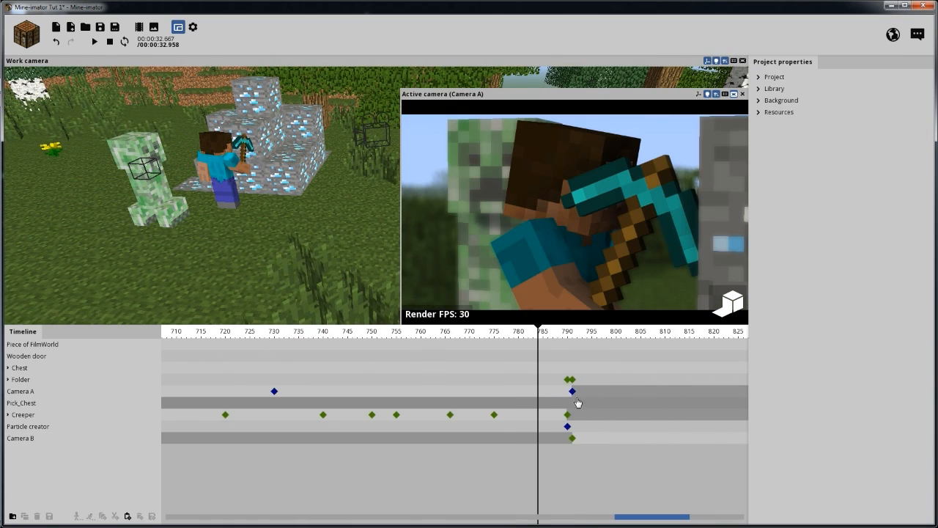
drag(558, 335, 569, 335)
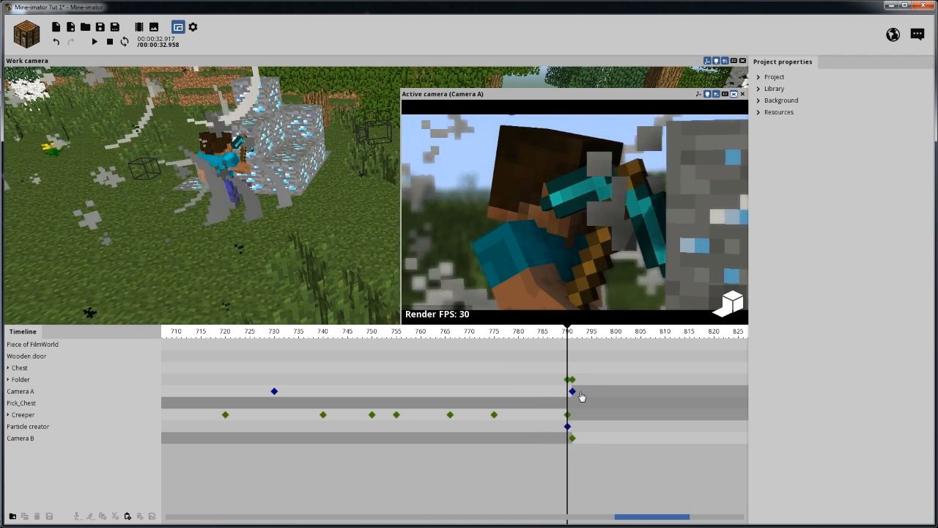
scroll(579, 401, up, 3)
click(553, 391)
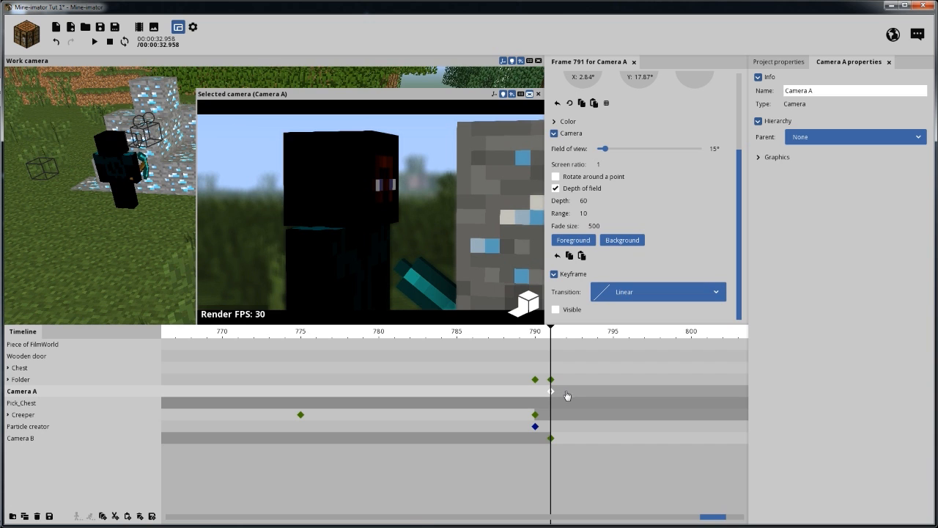
mouse_move(529, 337)
mouse_down()
mouse_move(337, 349)
mouse_move(534, 350)
mouse_up()
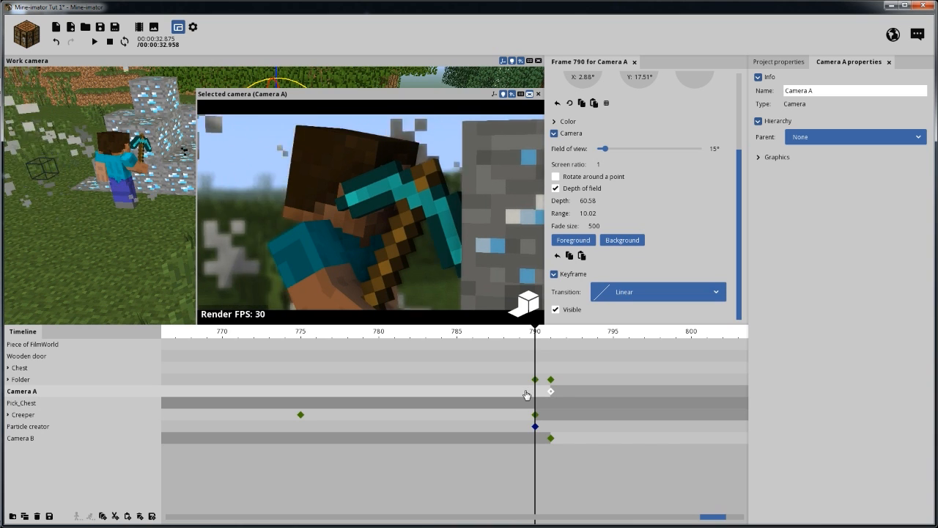
Paste a visible Camera A keyframe ahead of the frame 791 cut and place it at frame 788.
click(524, 391)
click(503, 397)
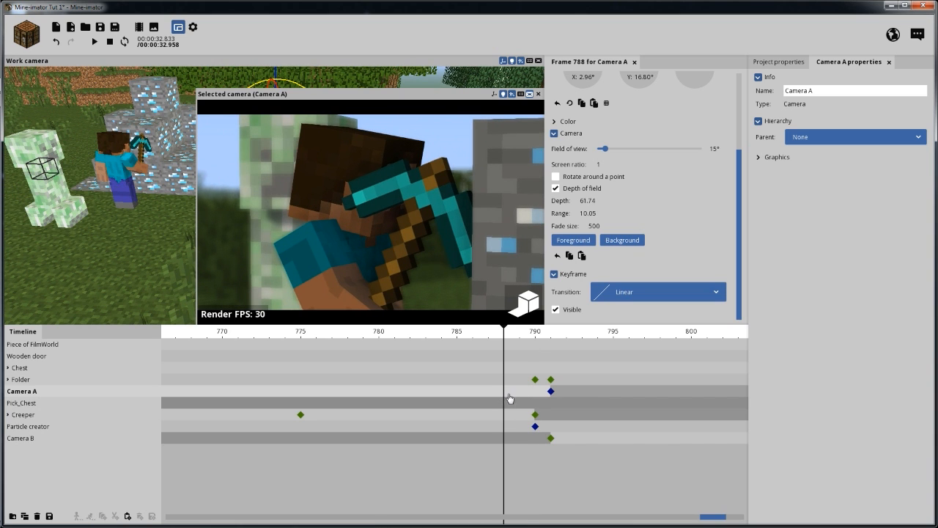
key(ctrl+v)
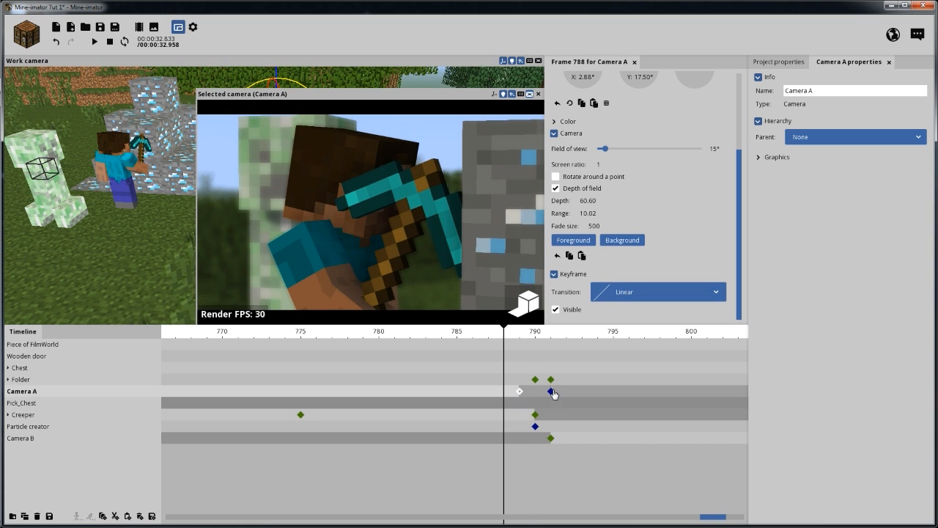
click(549, 392)
click(522, 394)
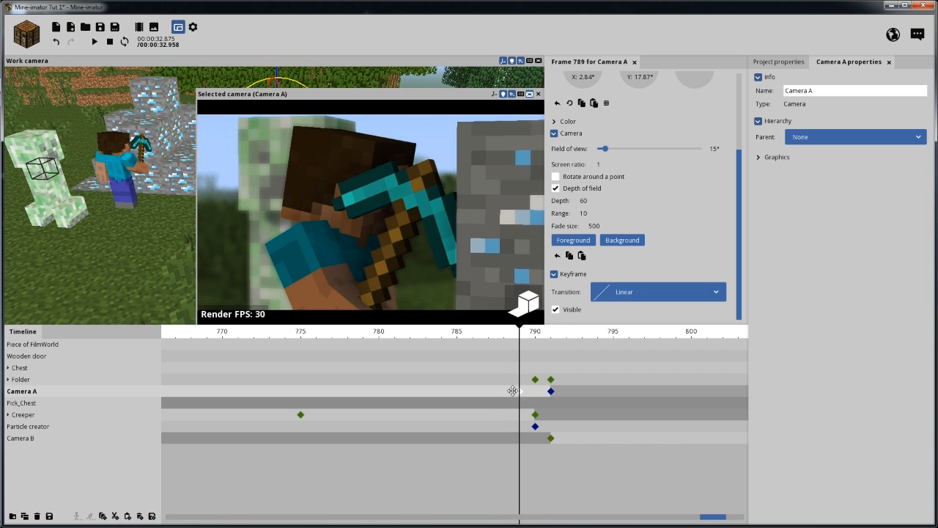
Play the end of Camera A's move and the cut to Camera B, including through the active camera view.
scroll(510, 391, down, 2)
drag(502, 336, 484, 341)
key(space)
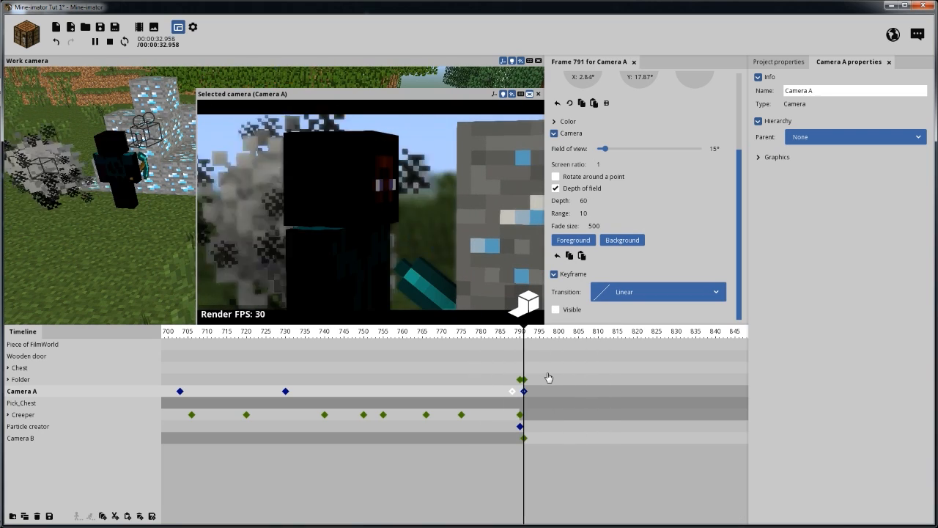
key(space)
key(space)
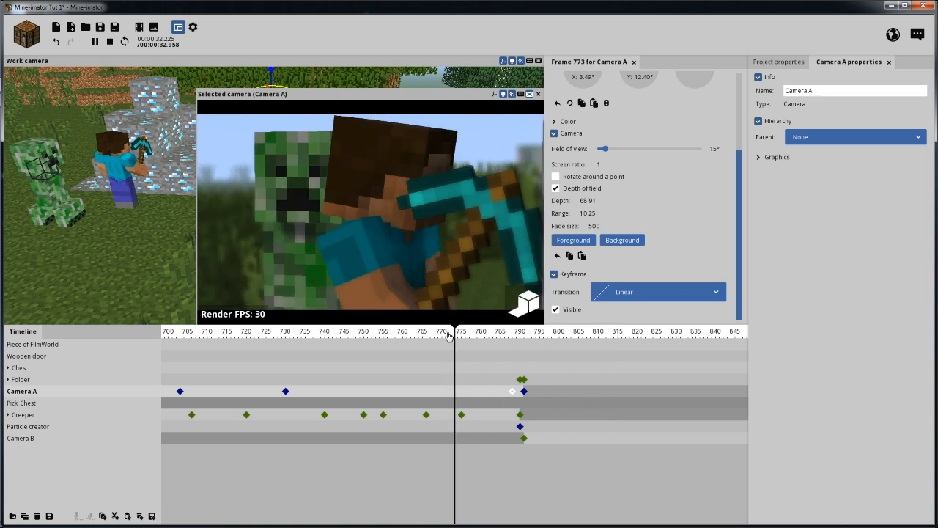
click(458, 480)
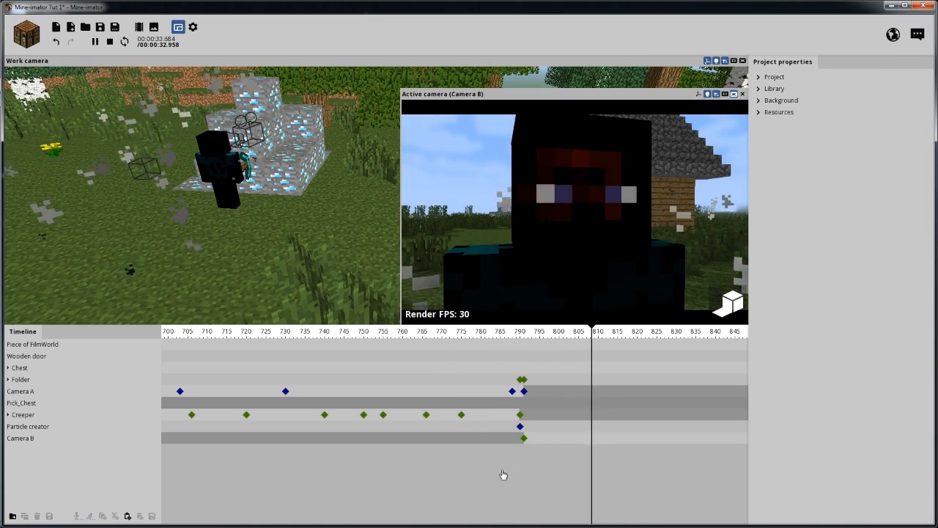
key(space)
Try Camera A's frame 788 keyframe at frame 780, scrub through the move, and put the keyframe back at frame 788.
click(512, 392)
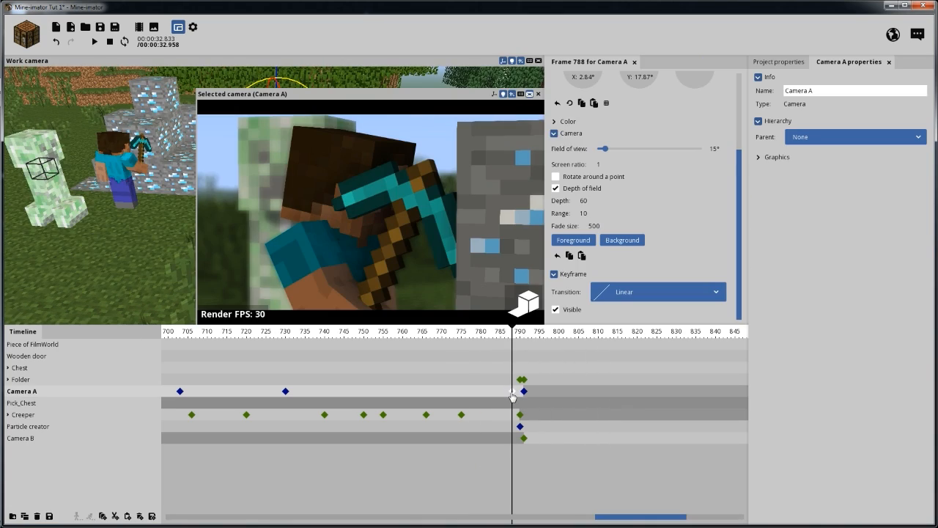
drag(504, 392, 478, 392)
drag(464, 335, 394, 334)
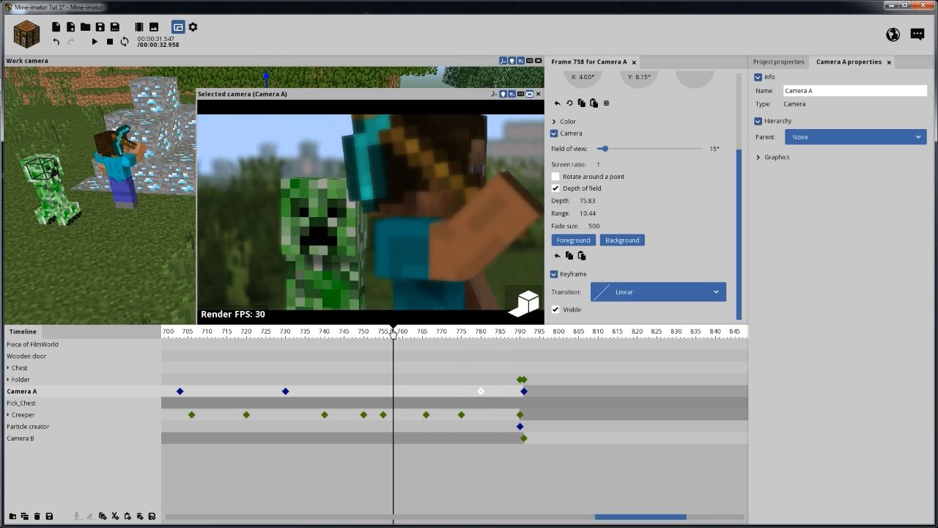
drag(261, 335, 252, 334)
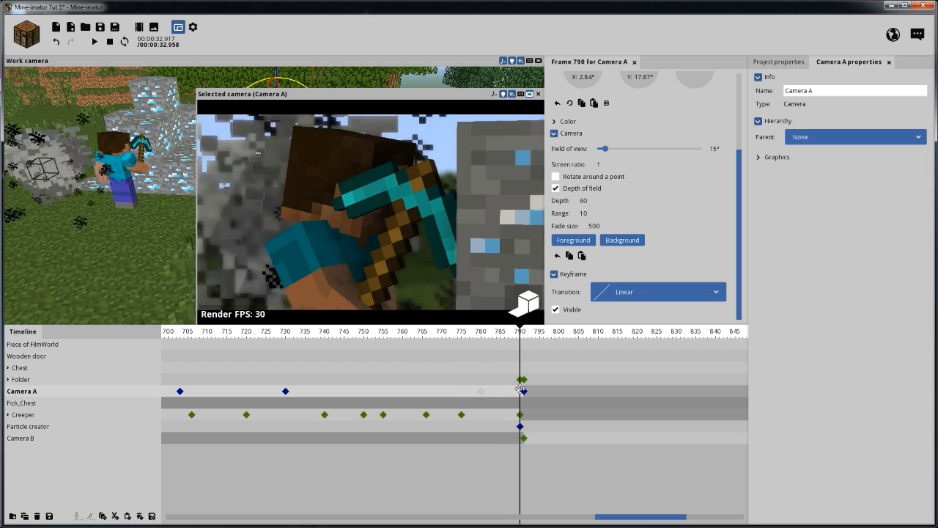
drag(521, 389, 512, 394)
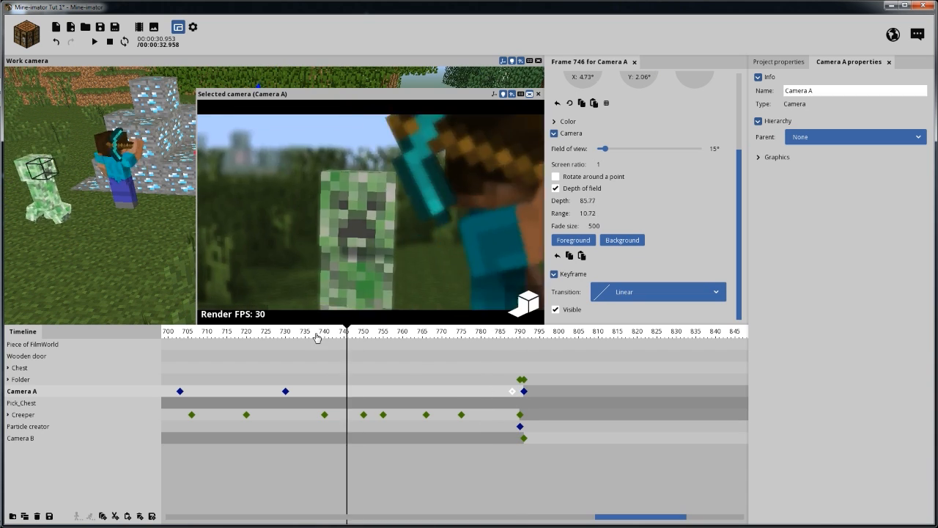
Play from about frame 724 through the explosion to check the camera move and cut in the active camera view.
drag(374, 337, 261, 334)
key(space)
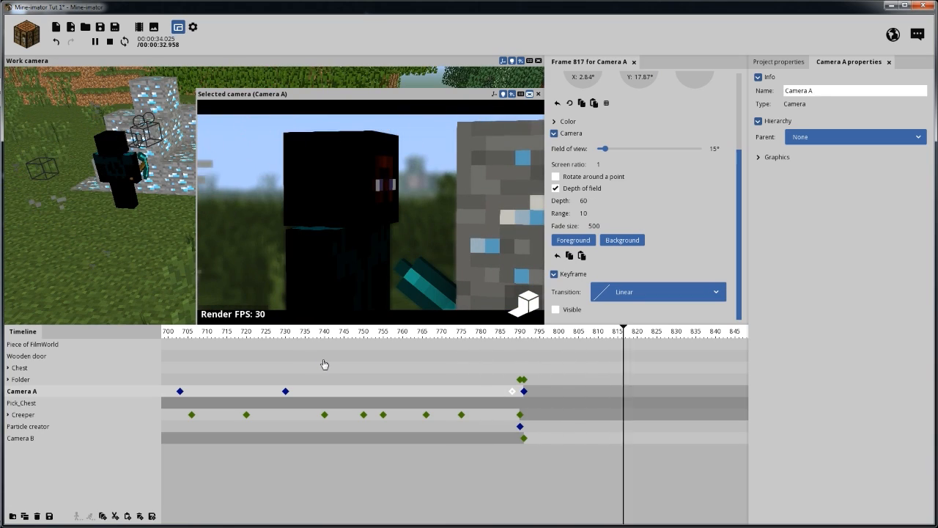
click(480, 463)
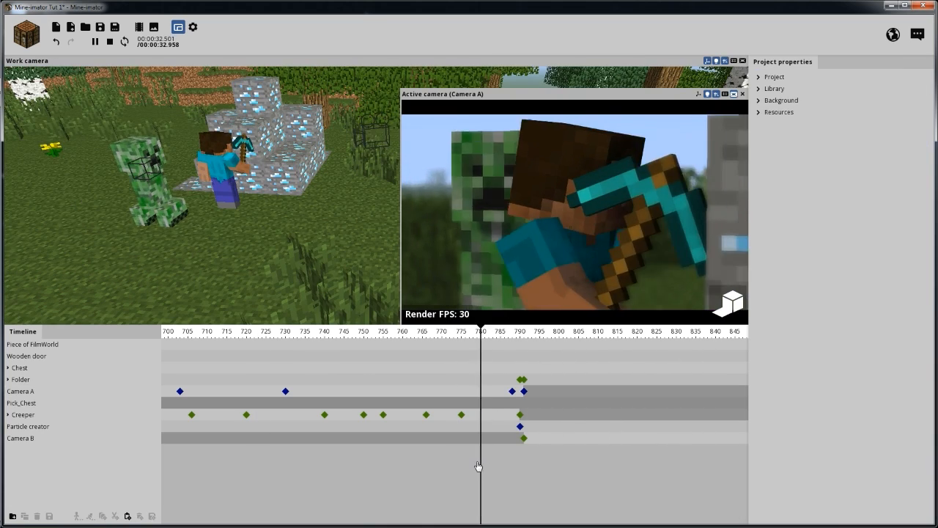
key(space)
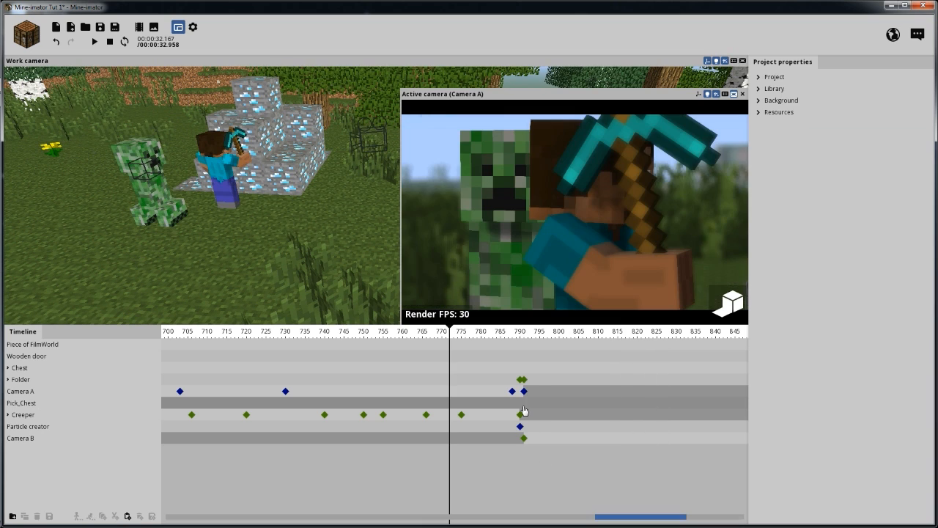
Reframe Camera B at frame 791 to center the character's blackened face with the house beside it, and save the project.
click(524, 438)
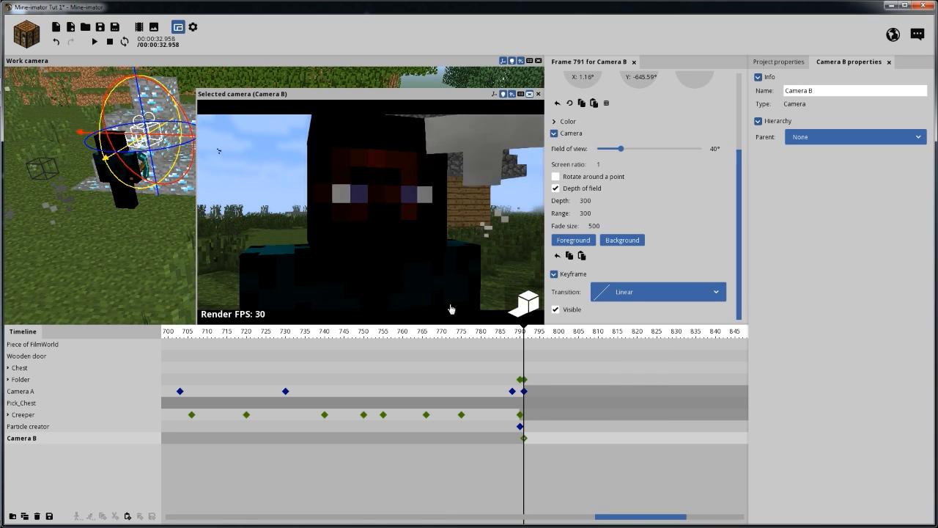
right_drag(370, 212, 322, 215)
key(d)
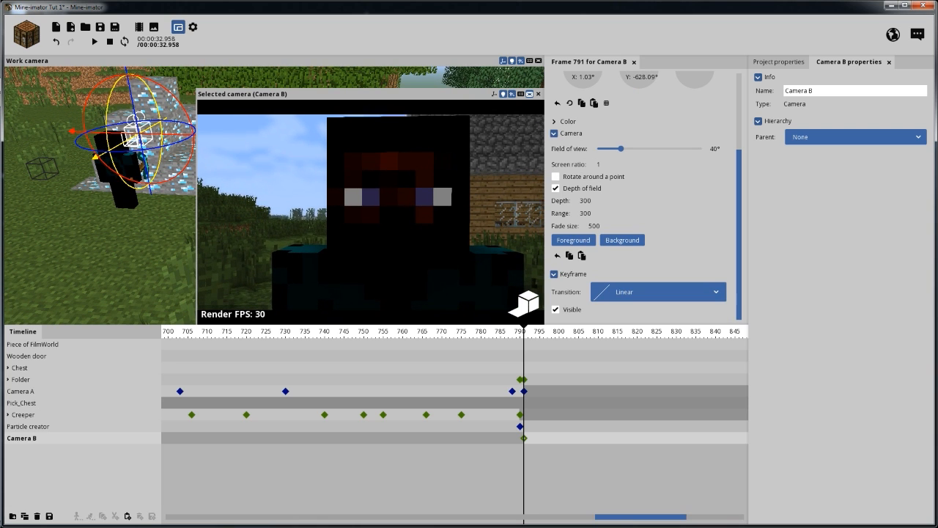
drag(499, 331, 471, 331)
key(space)
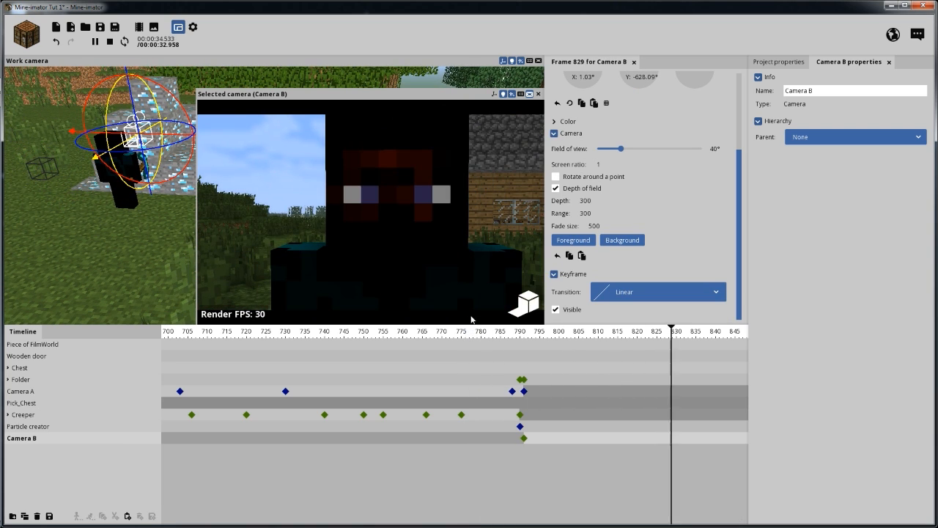
key(space)
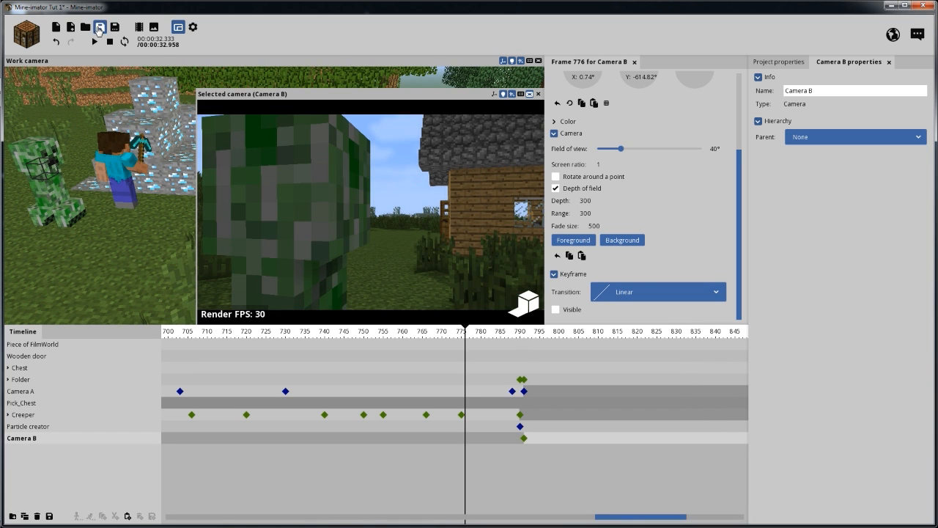
click(100, 27)
Enlarge the camera preview by resizing it and shrinking the timeline, and close the keyframe settings at frame 556.
click(499, 334)
scroll(501, 360, down, 5)
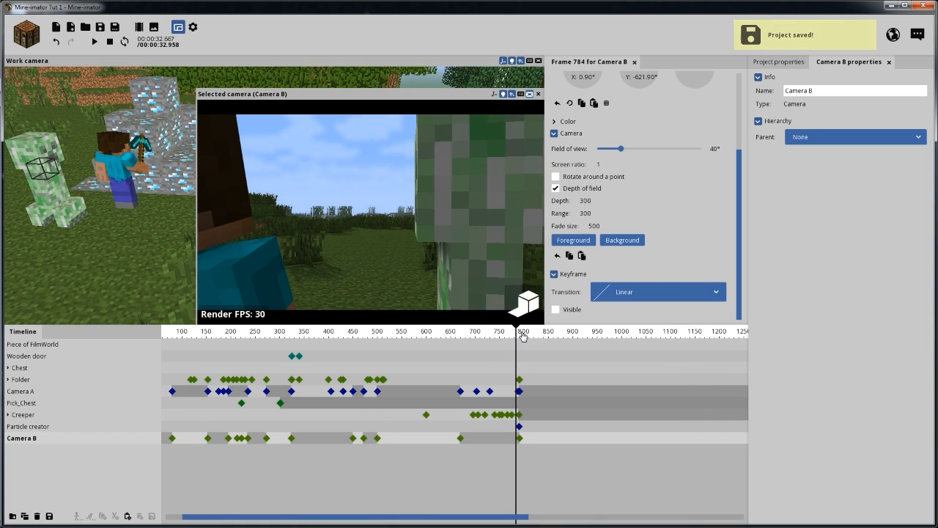
drag(522, 335, 405, 349)
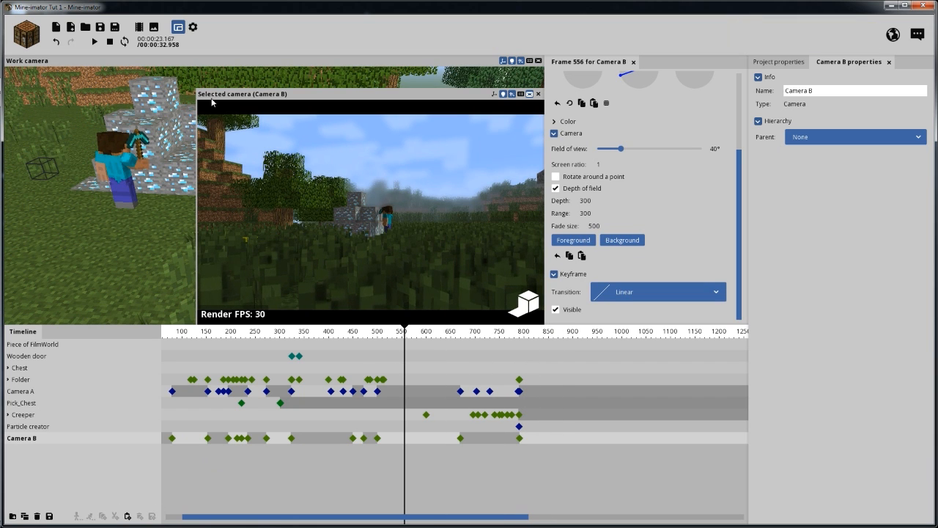
drag(195, 88, 90, 66)
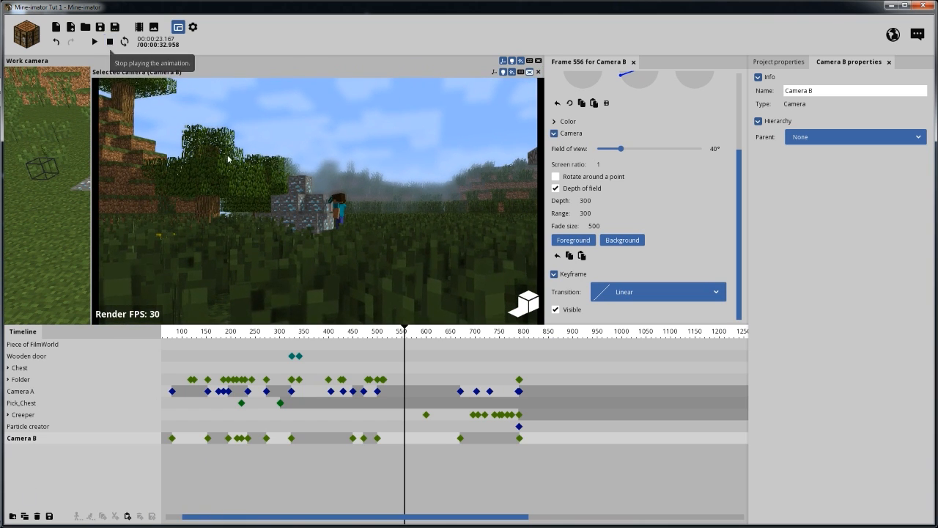
drag(562, 325, 562, 408)
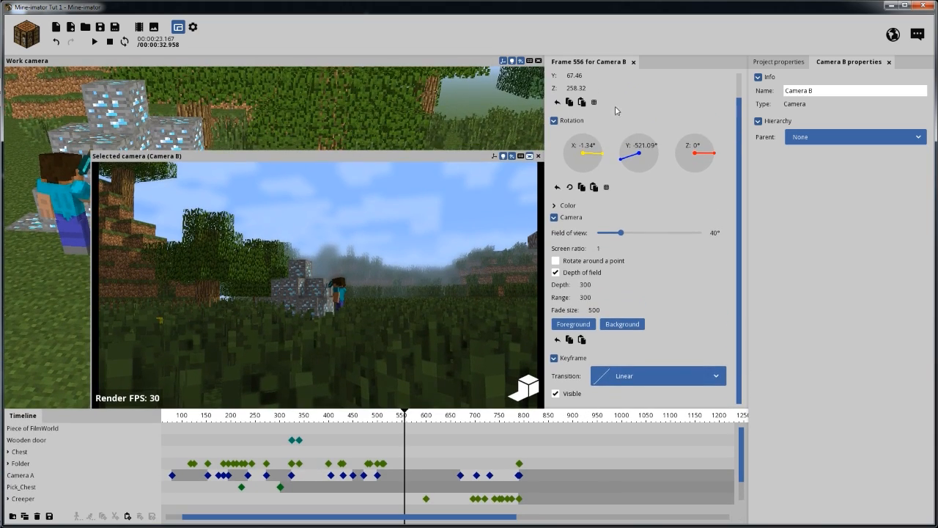
click(634, 63)
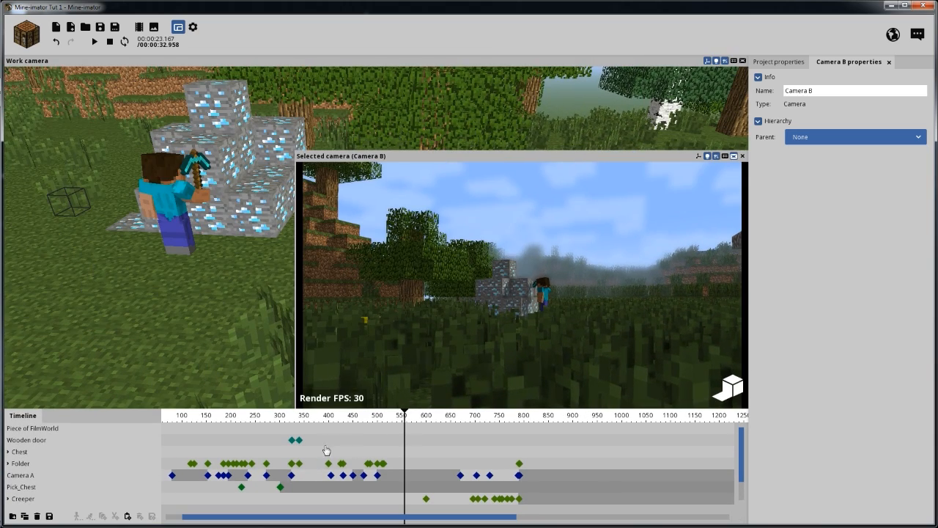
Clear the timeline selection and enlarge the active camera preview until it nearly fills the viewport.
scroll(743, 460, down, 2)
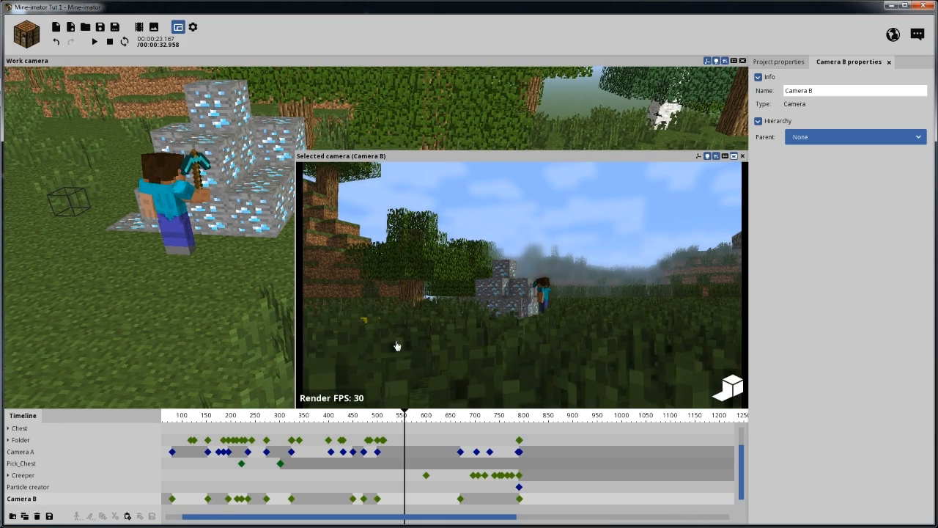
click(34, 440)
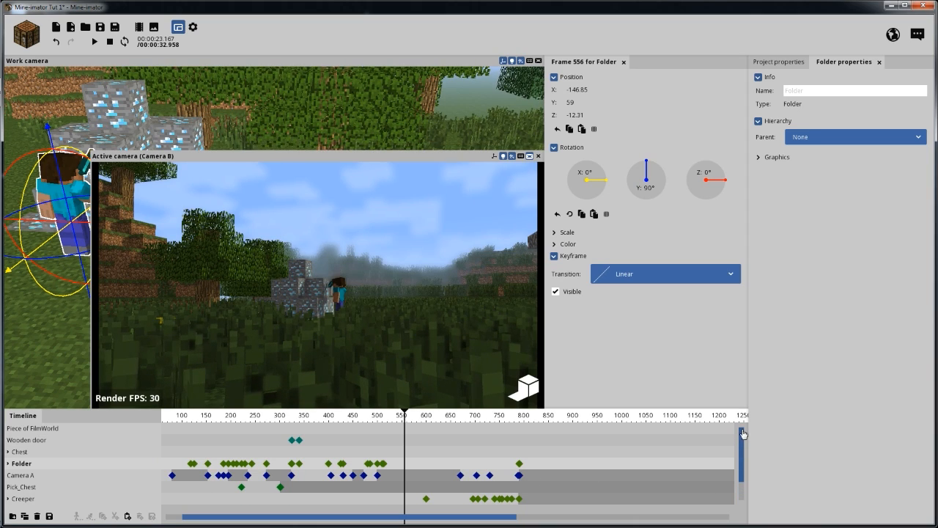
scroll(741, 460, up, 2)
click(673, 430)
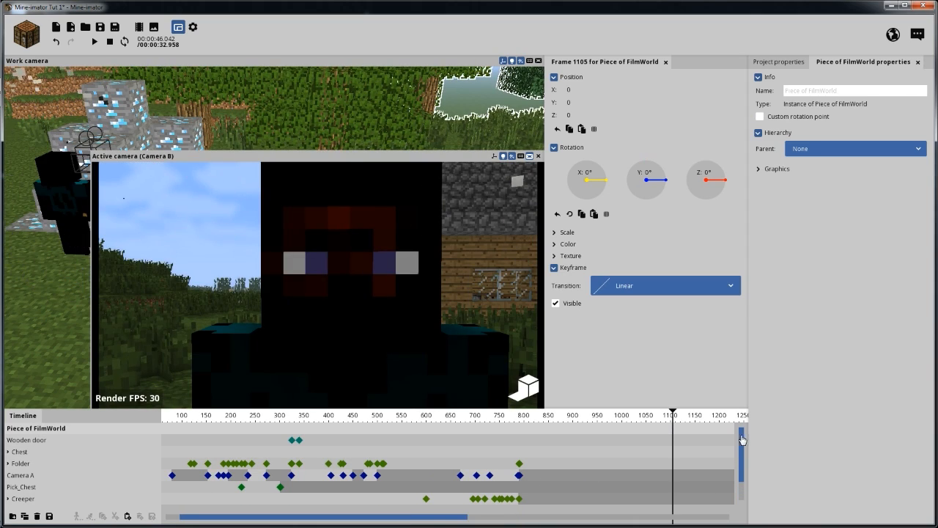
scroll(678, 432, down, 2)
drag(690, 409, 670, 405)
click(593, 494)
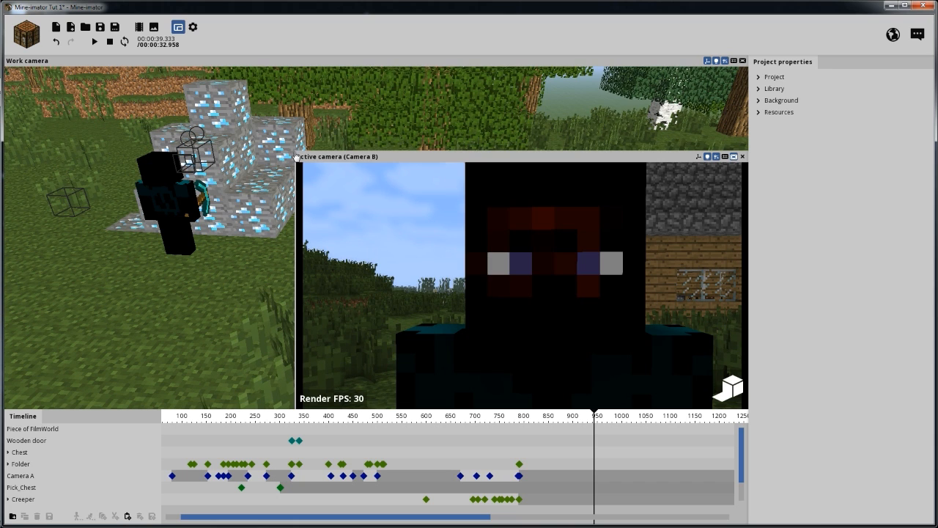
drag(296, 154, 145, 68)
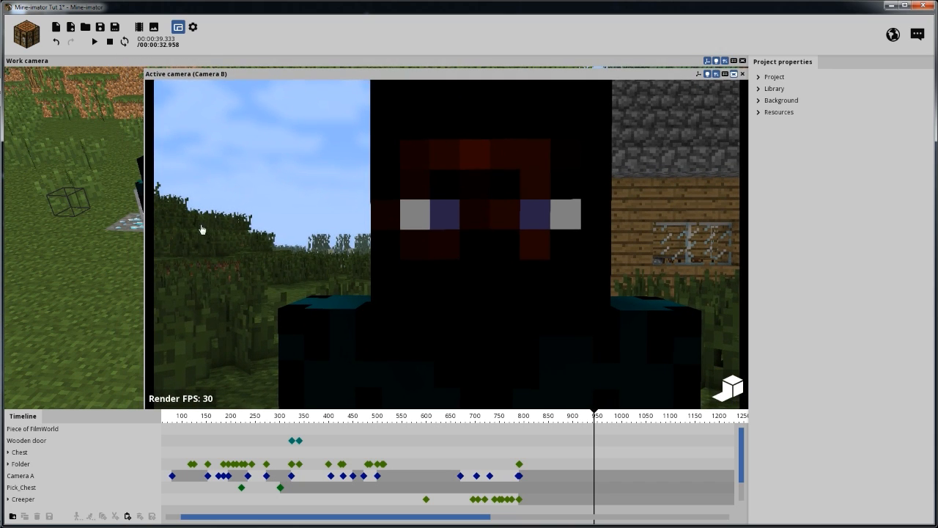
Save the project and play the whole animation from the beginning through the explosion.
click(108, 42)
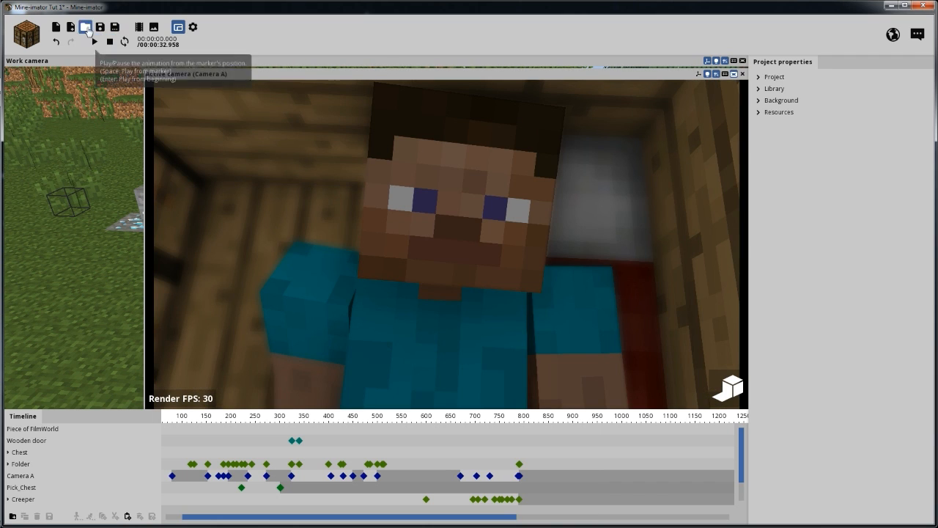
key(ctrl+s)
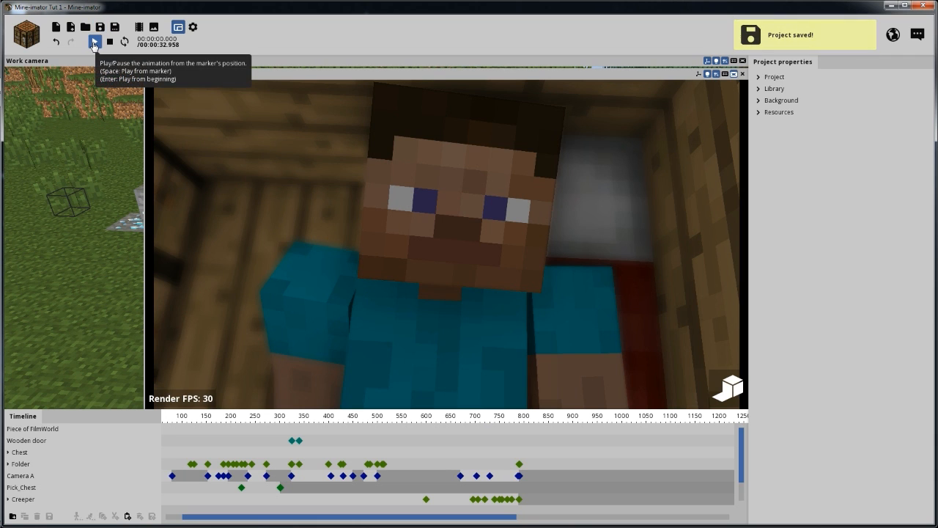
click(94, 42)
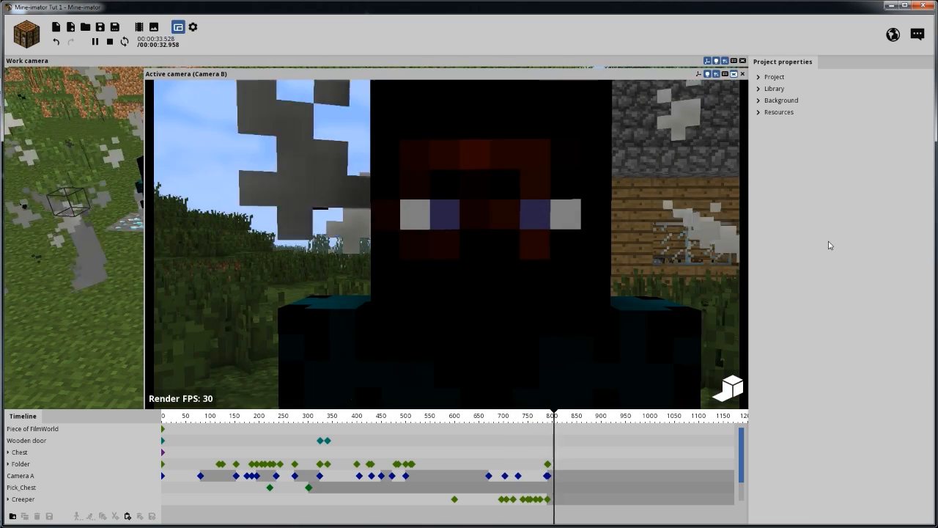
click(110, 42)
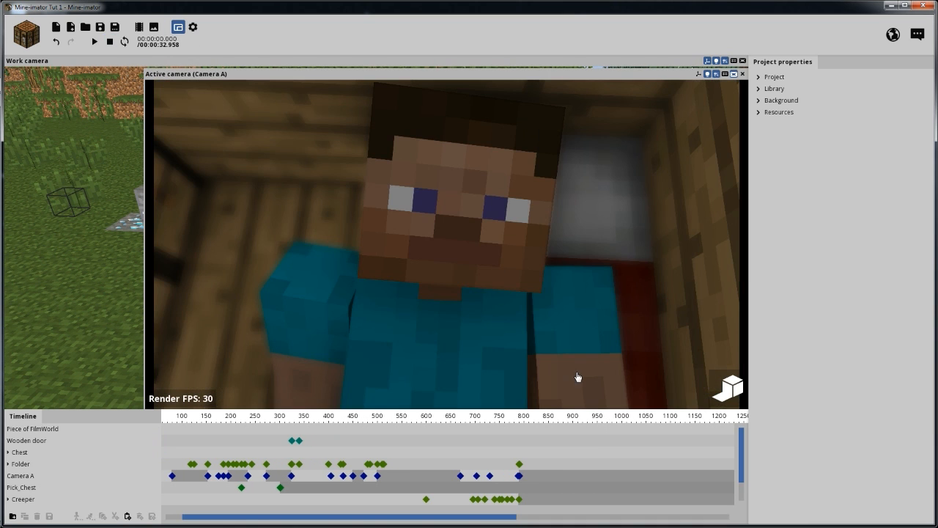
Shrink the active camera preview to a small inset and pull the work camera back over the mining scene at about frame 563.
drag(485, 422, 408, 417)
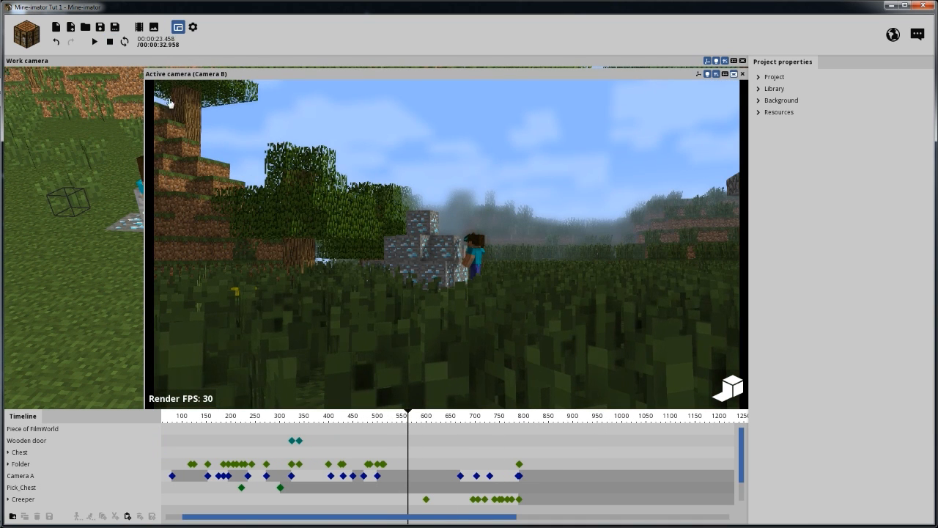
drag(143, 69, 350, 171)
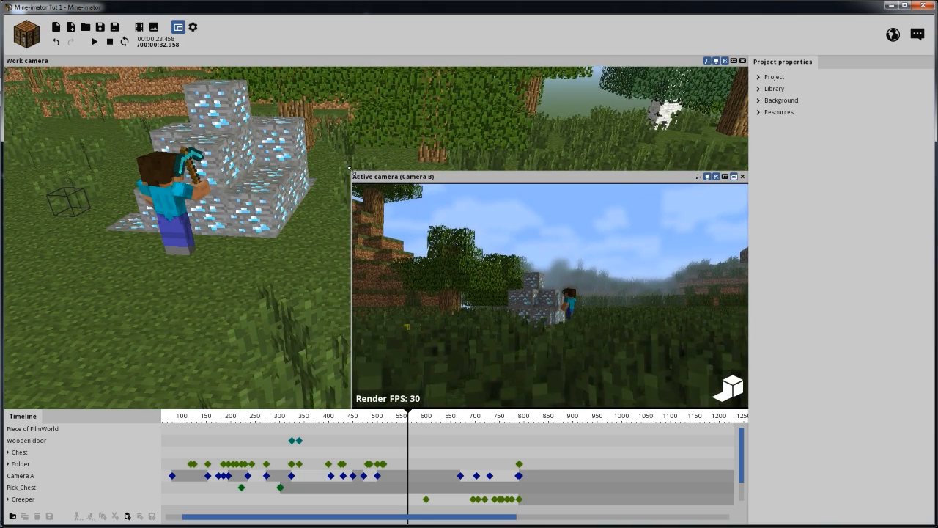
drag(354, 176, 446, 179)
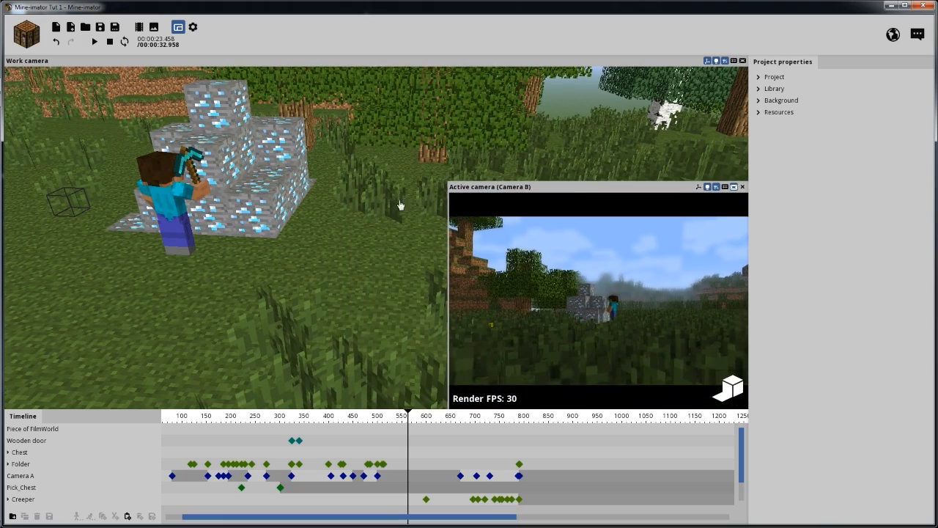
drag(396, 159, 440, 183)
scroll(439, 183, down, 4)
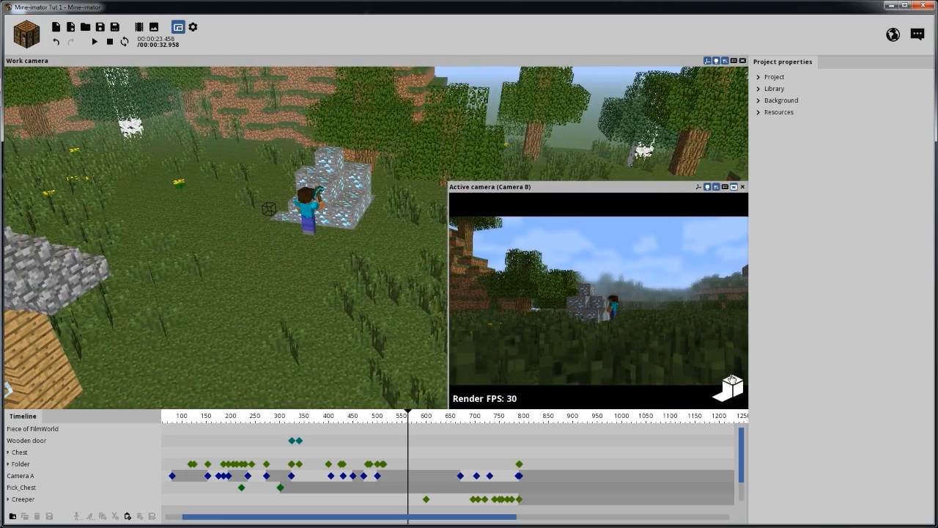
Turn off rendered quality in the active camera preview and reduce the preview's height.
click(733, 384)
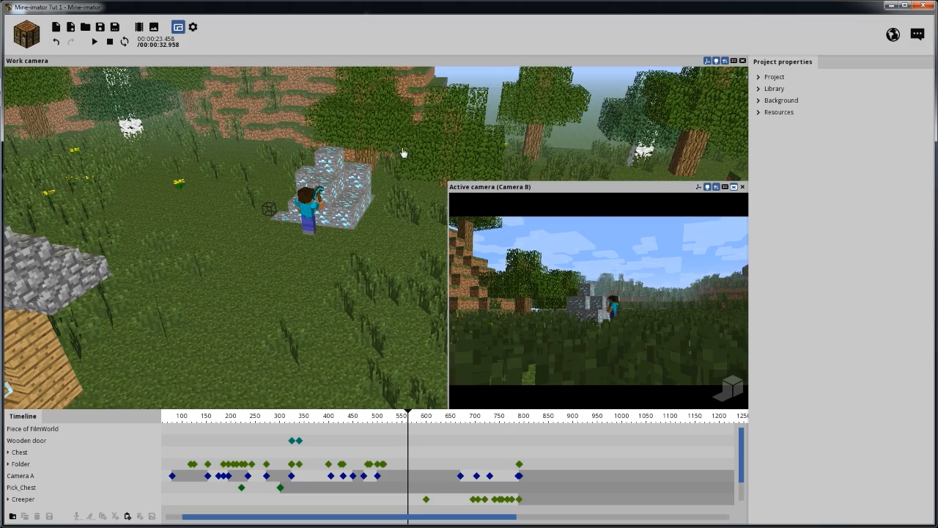
right_drag(407, 134, 381, 135)
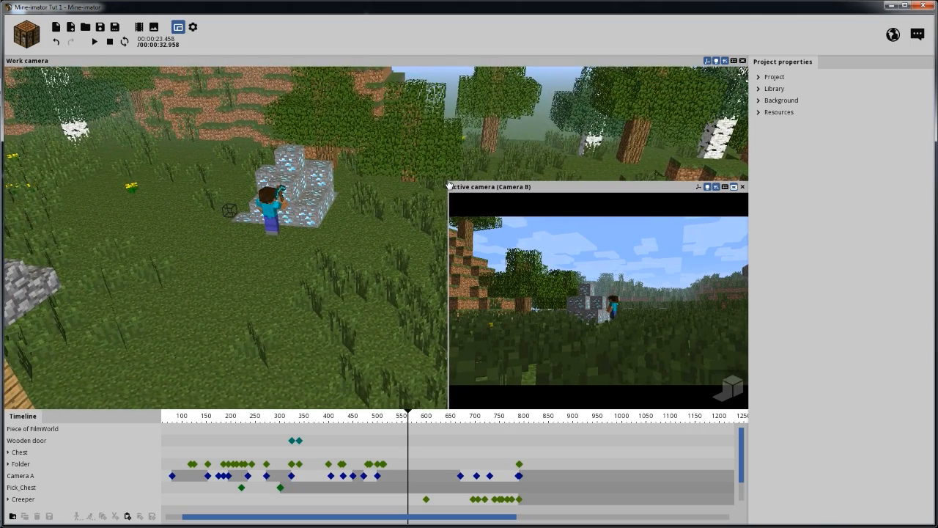
drag(532, 183, 506, 221)
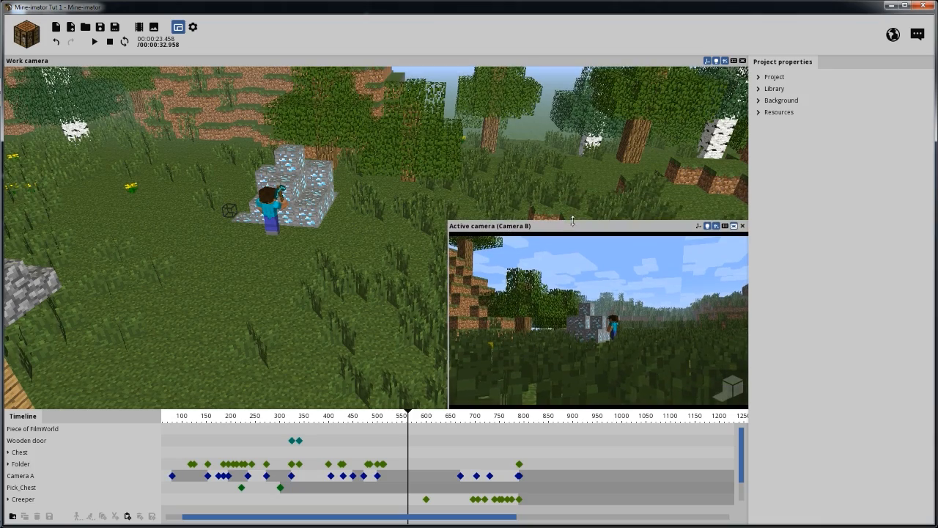
Orbit the work camera to view the miner and diamond ore from the side, and make the timeline slightly taller.
mouse_move(391, 178)
right_down()
mouse_move(330, 176)
mouse_move(392, 171)
mouse_move(374, 180)
right_up()
drag(374, 219, 308, 205)
scroll(337, 226, up, 1)
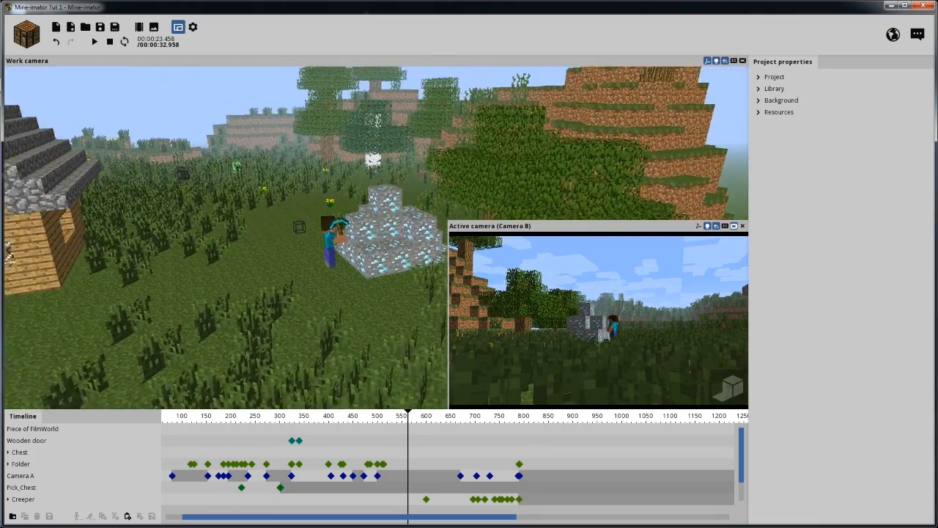
drag(438, 409, 432, 395)
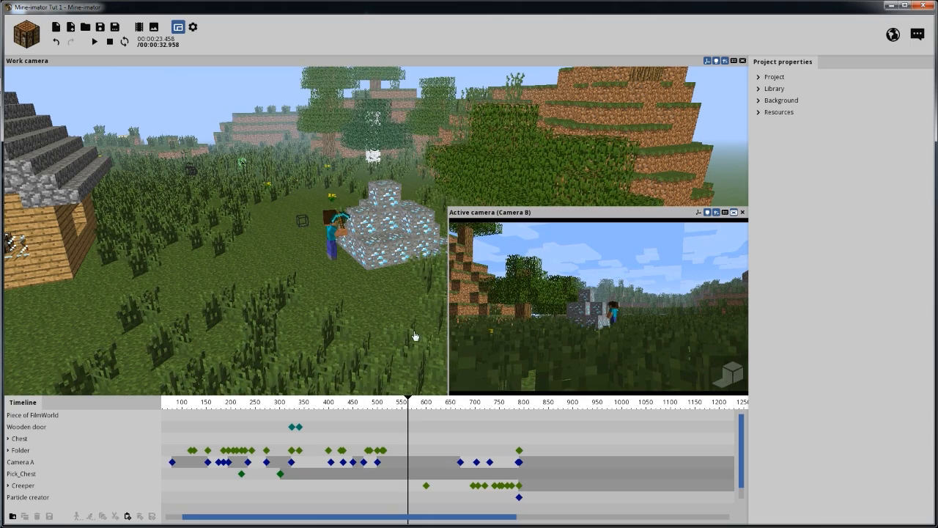
Examine Camera A's keyframe at frame 791 at the end of the explosion, including its transition and visibility settings.
drag(496, 404, 521, 423)
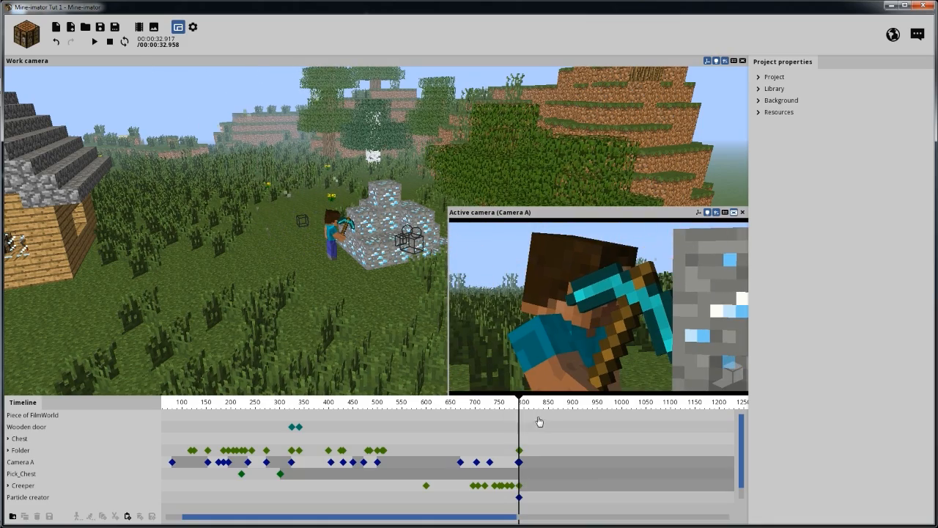
ctrl+scroll(511, 450, up, 10)
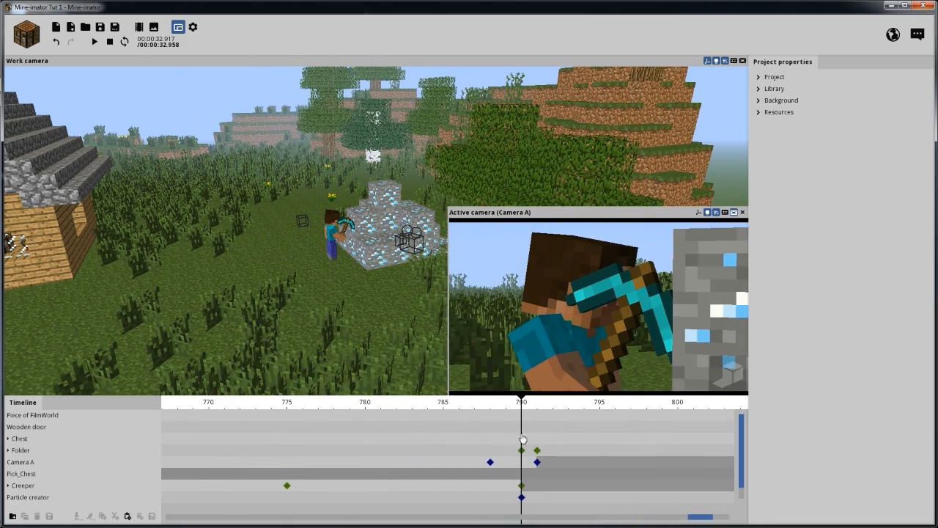
click(537, 462)
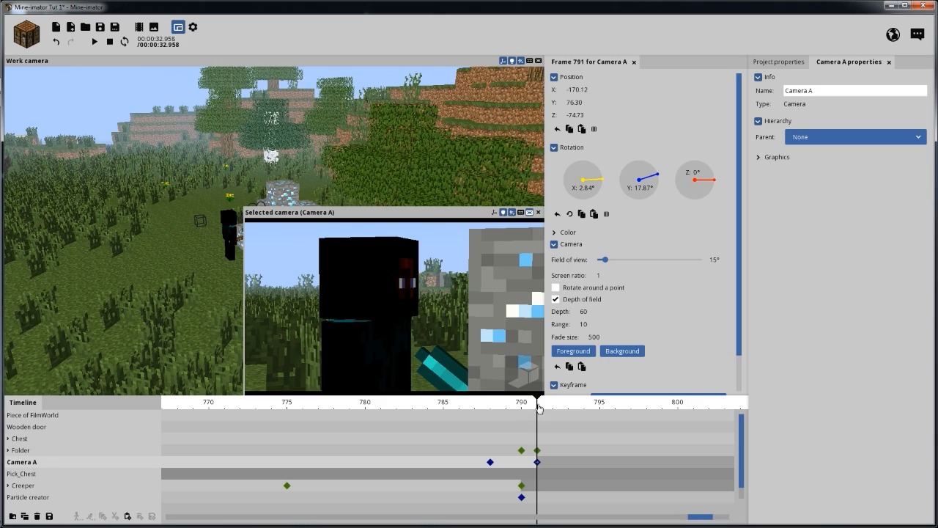
drag(539, 407, 552, 408)
scroll(744, 301, down, 2)
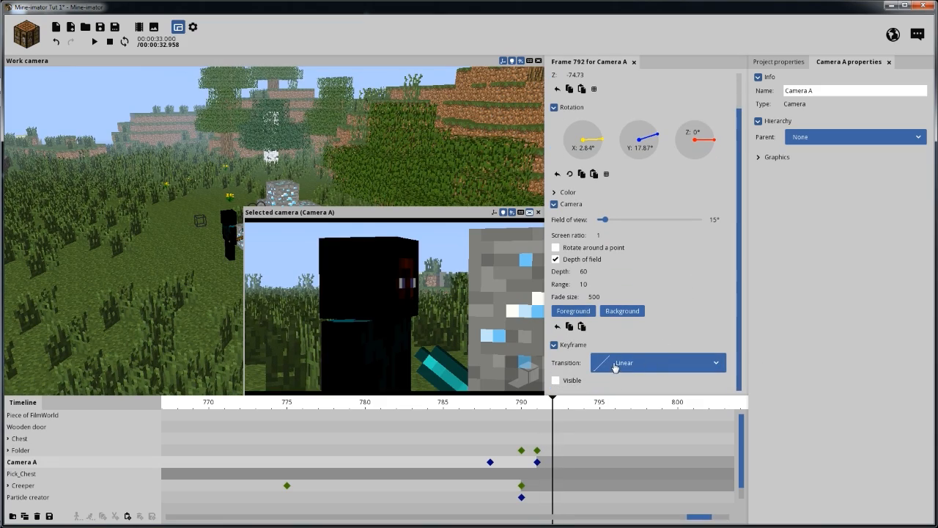
Compare the Folder keyframes at frames 790 and 791, and review the explosion moment back to frame 787.
click(523, 453)
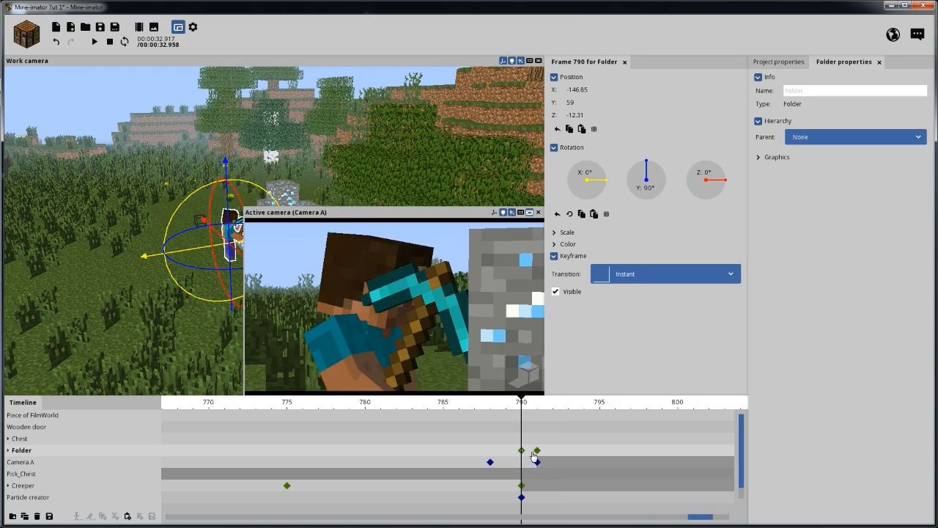
click(537, 452)
click(523, 452)
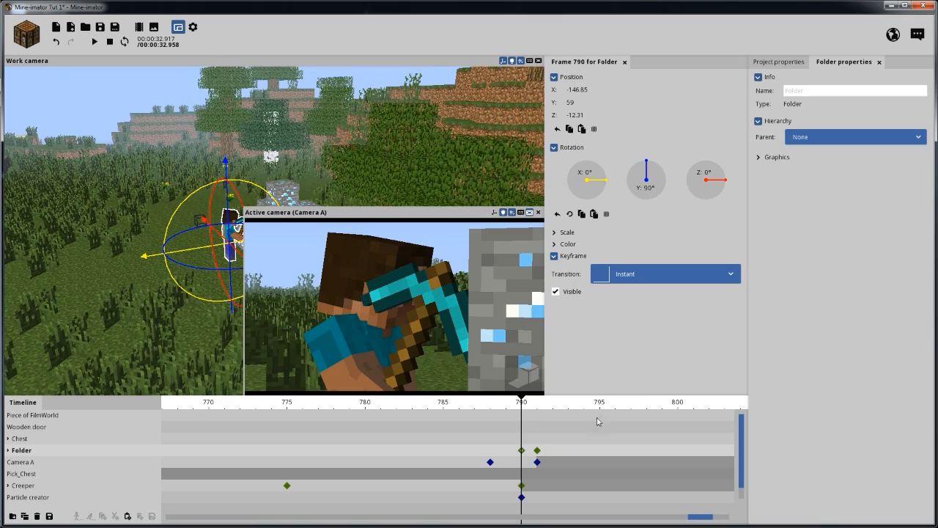
mouse_move(522, 405)
mouse_down()
mouse_move(481, 405)
mouse_move(538, 409)
mouse_up()
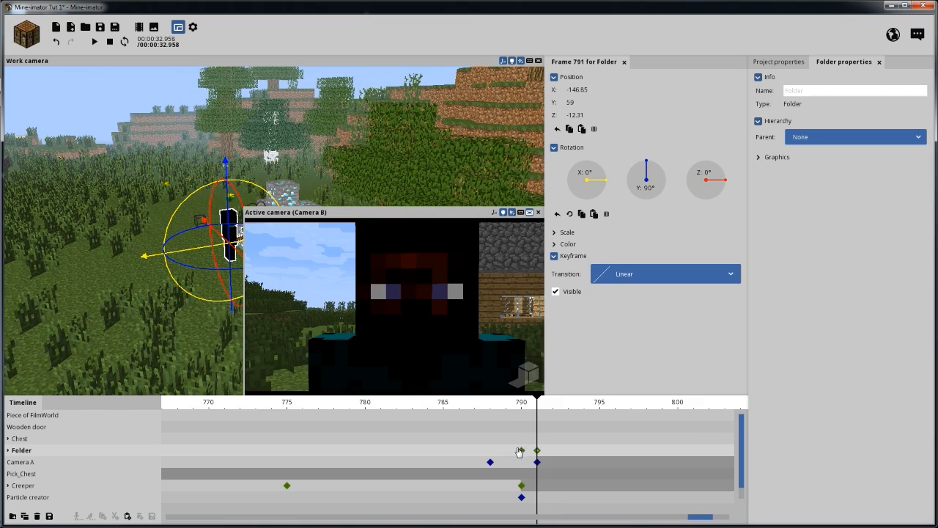
mouse_move(526, 409)
mouse_down()
mouse_move(536, 415)
mouse_move(521, 412)
mouse_up()
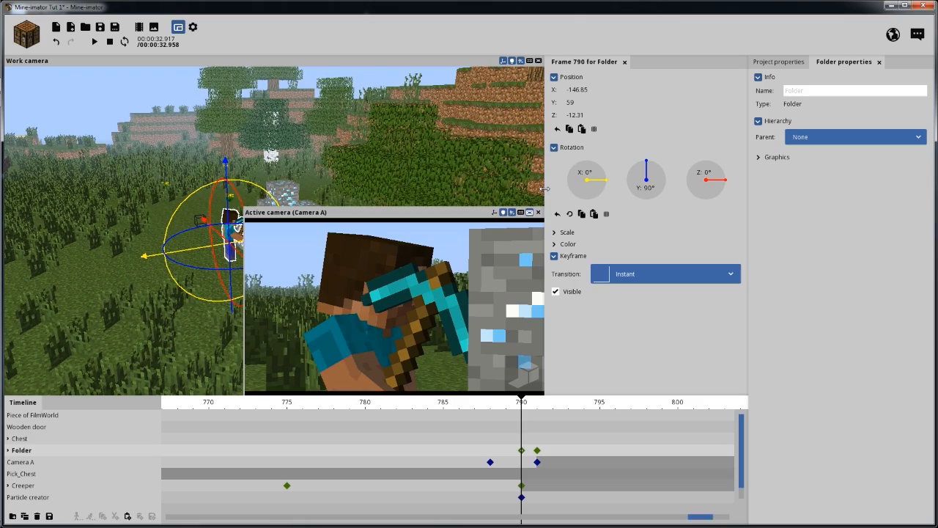
drag(509, 402, 475, 414)
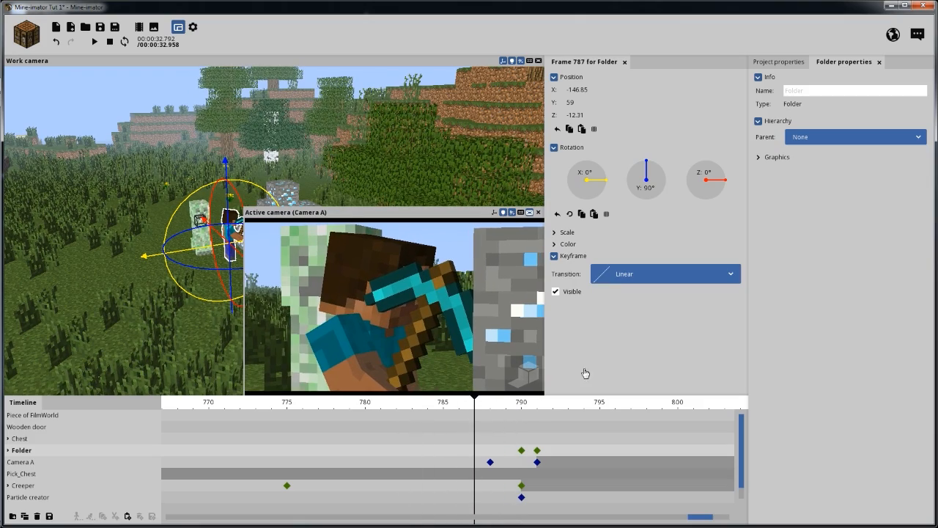
scroll(531, 409, down, 10)
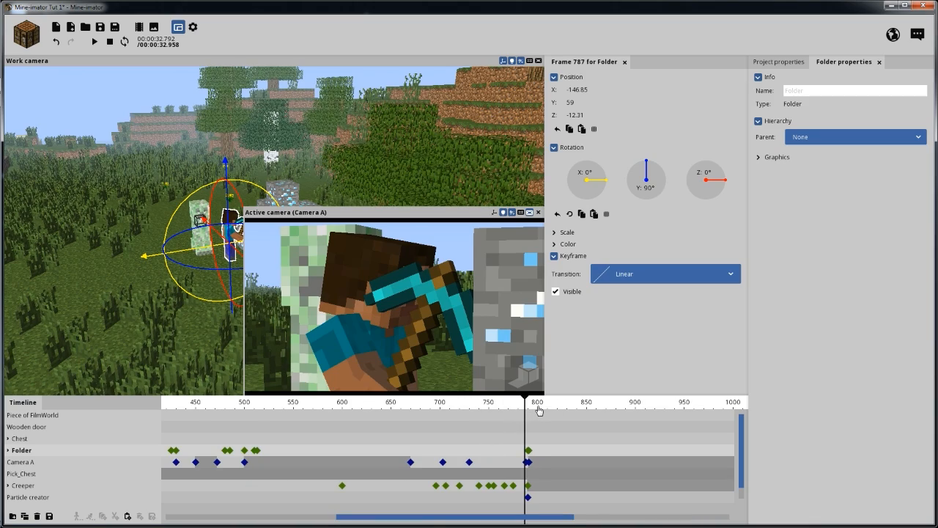